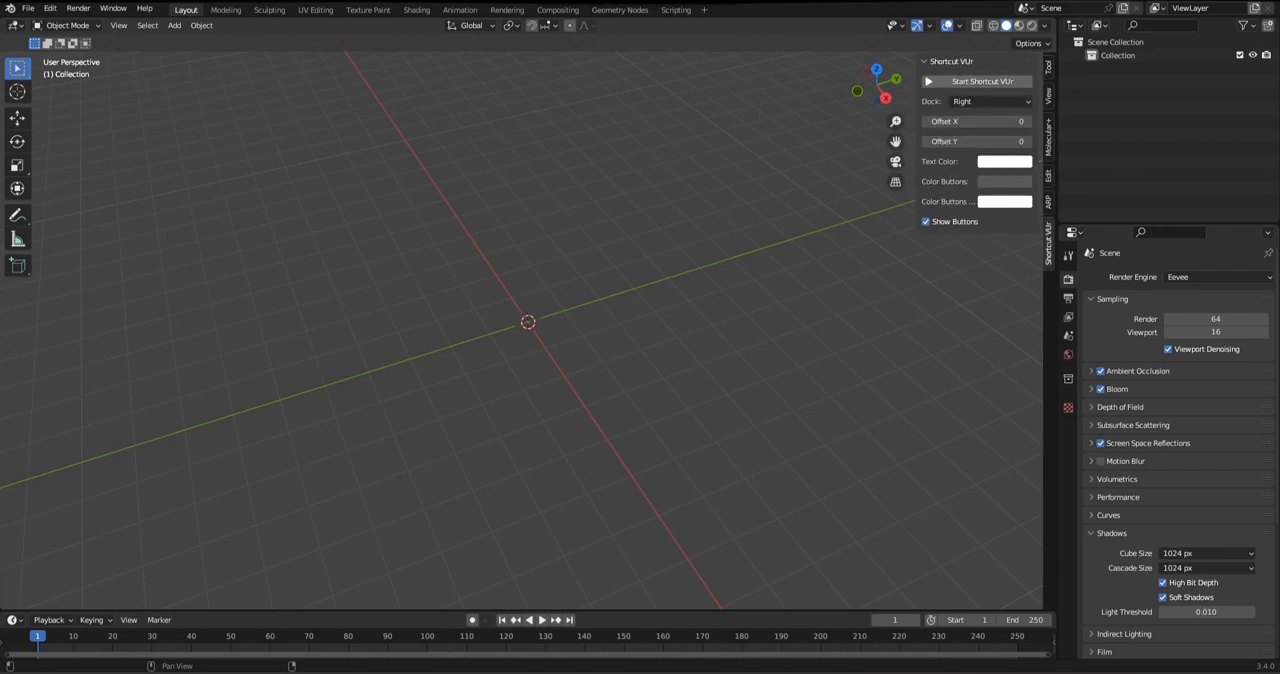
Hide the add-on sidebar in the 3D viewport
{"action": "left_click", "coordinate": [990, 102]}
{"action": "left_click", "coordinate": [990, 146]}
{"action": "key", "text": "n"}
{"action": "middle_click_drag", "start_coordinate": [780, 260], "coordinate": [778, 284]}
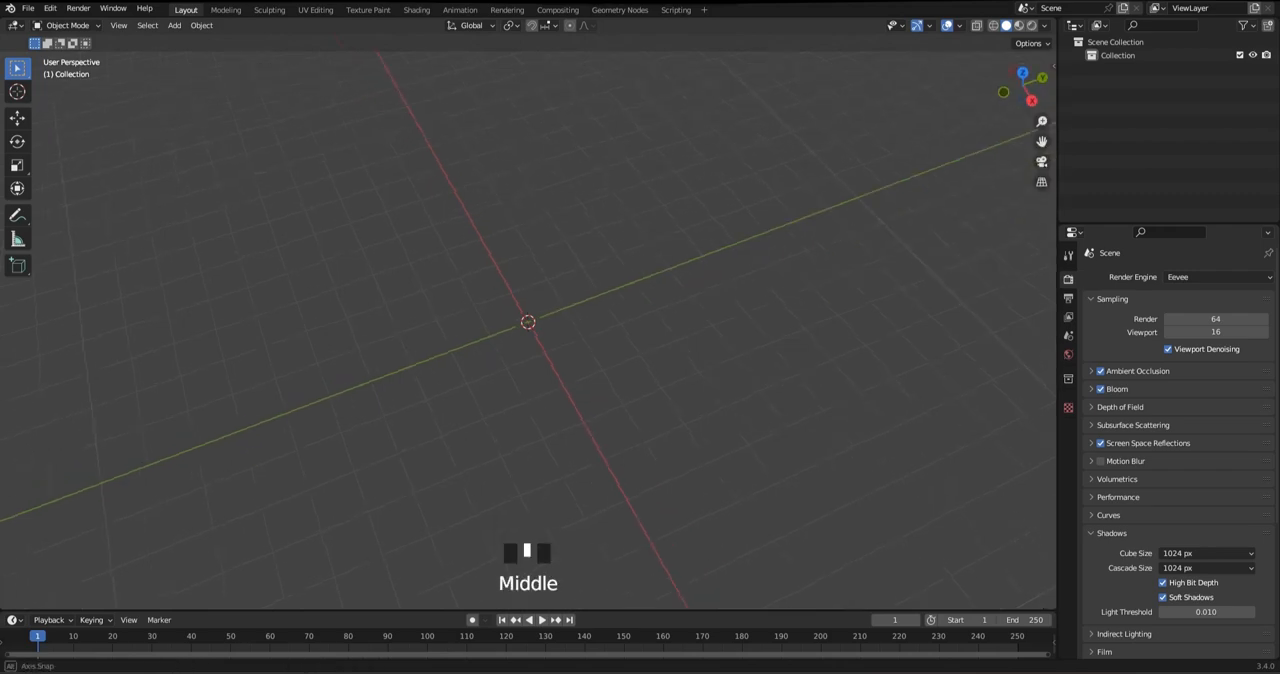
Add a NURBS path curve at the world origin and look at it in the top orthographic view
{"action": "middle_click_drag", "start_coordinate": [528, 250], "coordinate": [520, 219]}
{"action": "key", "text": "shift+a"}
{"action": "mouse_move", "coordinate": [520, 219]}
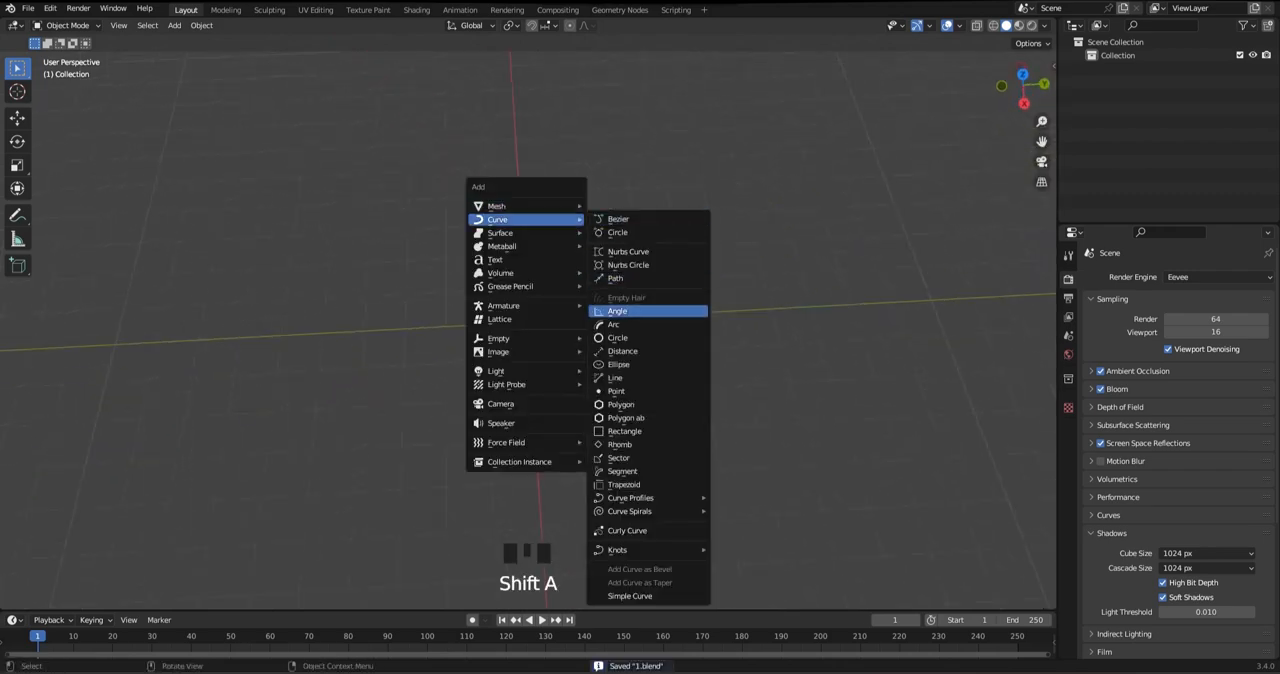
{"action": "left_click", "coordinate": [615, 278]}
{"action": "middle_click", "coordinate": [528, 322], "text": "alt"}
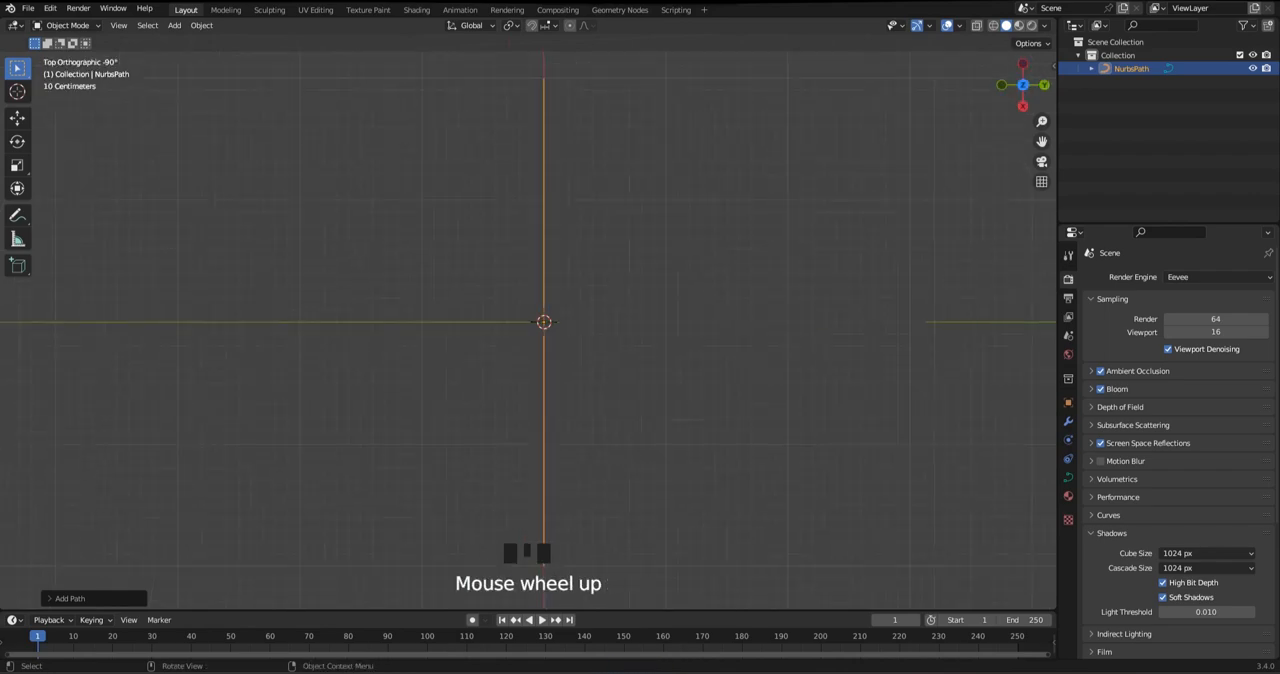
Shift all the path's control points along Y in Edit Mode, away from the object's origin
{"action": "key", "text": "Tab"}
{"action": "key", "text": "a"}
{"action": "left_click_drag", "start_coordinate": [598, 321], "coordinate": [700, 321]}
{"action": "key", "text": "Tab"}
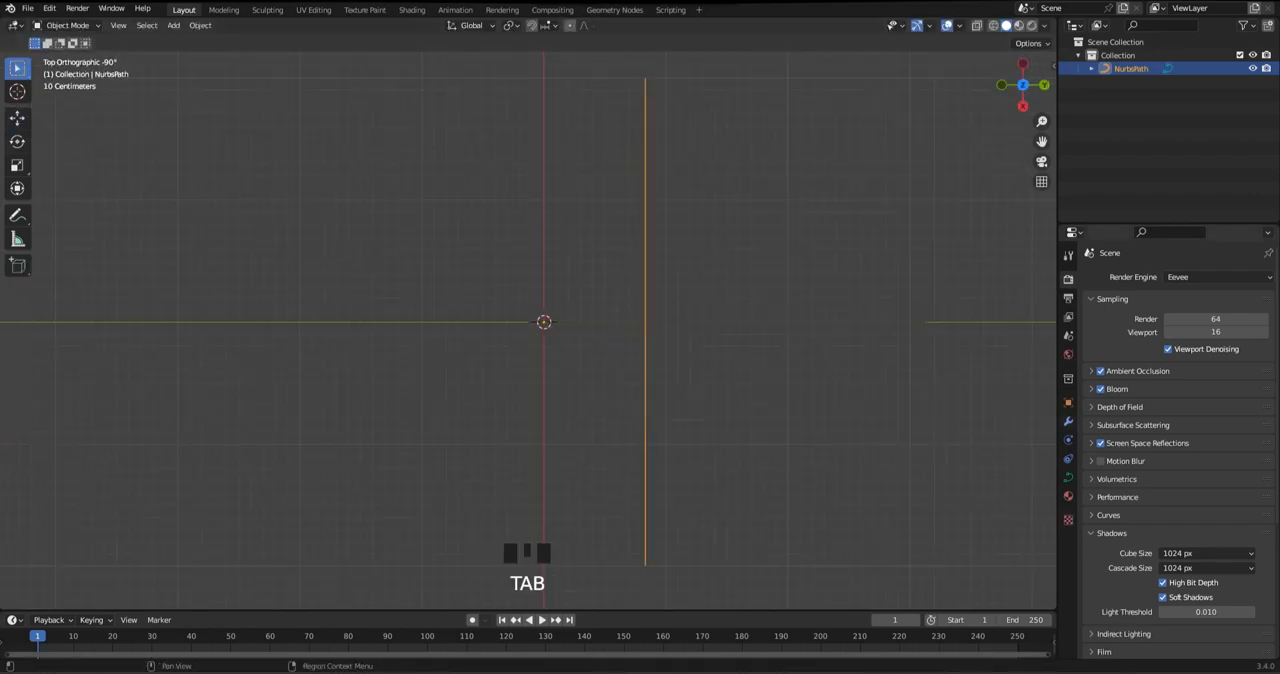
Add a Mirror modifier to the path so that it mirrors across the Y axis
{"action": "left_click", "coordinate": [1068, 421]}
{"action": "left_click", "coordinate": [1130, 277]}
{"action": "left_click", "coordinate": [1040, 402]}
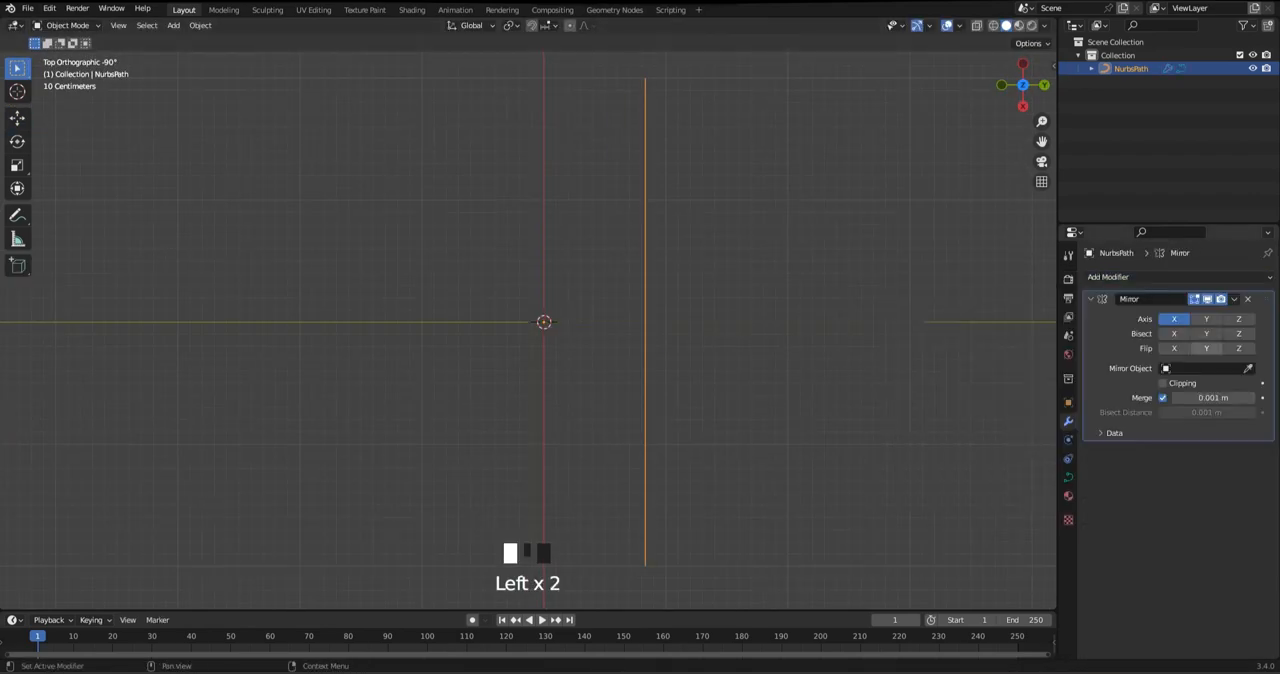
Give the curve a Profile bevel with depth 0.3 m, resolution 19 and a stepped moulding preset
{"action": "left_click", "coordinate": [1068, 477]}
{"action": "scroll", "coordinate": [1175, 450], "scroll_direction": "down", "scroll_amount": 4}
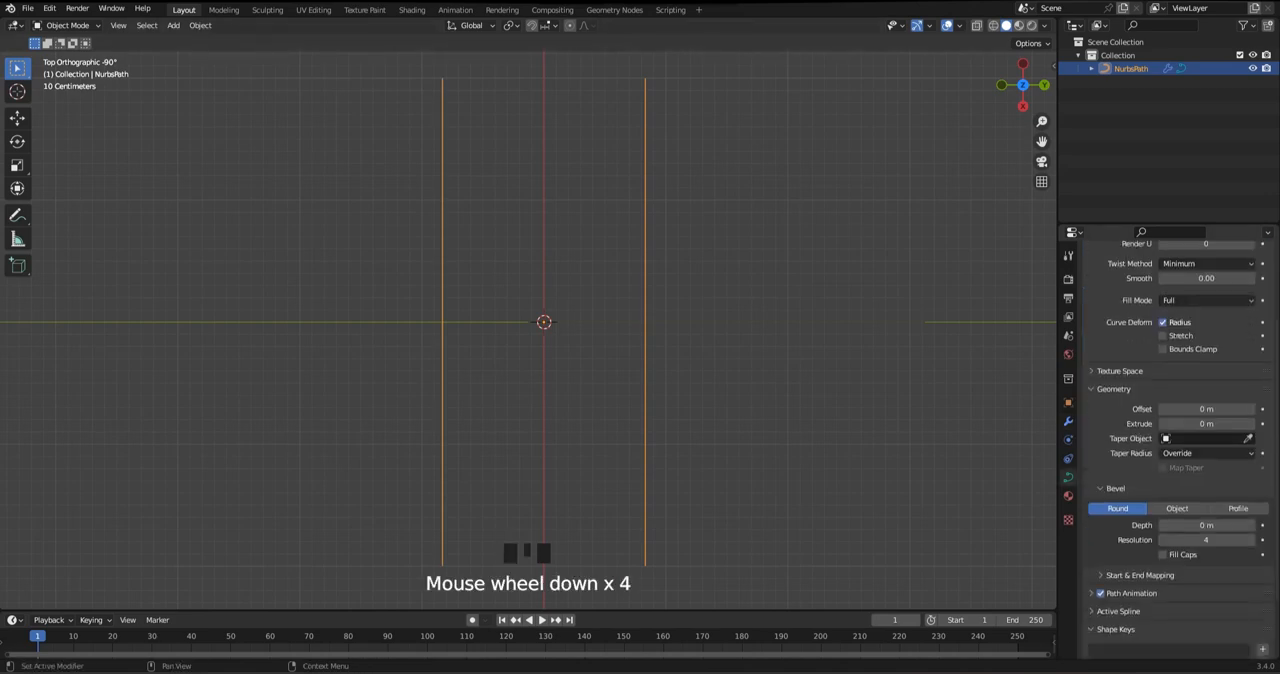
{"action": "left_click", "coordinate": [1238, 508]}
{"action": "scroll", "coordinate": [1230, 480], "scroll_direction": "down", "scroll_amount": 4}
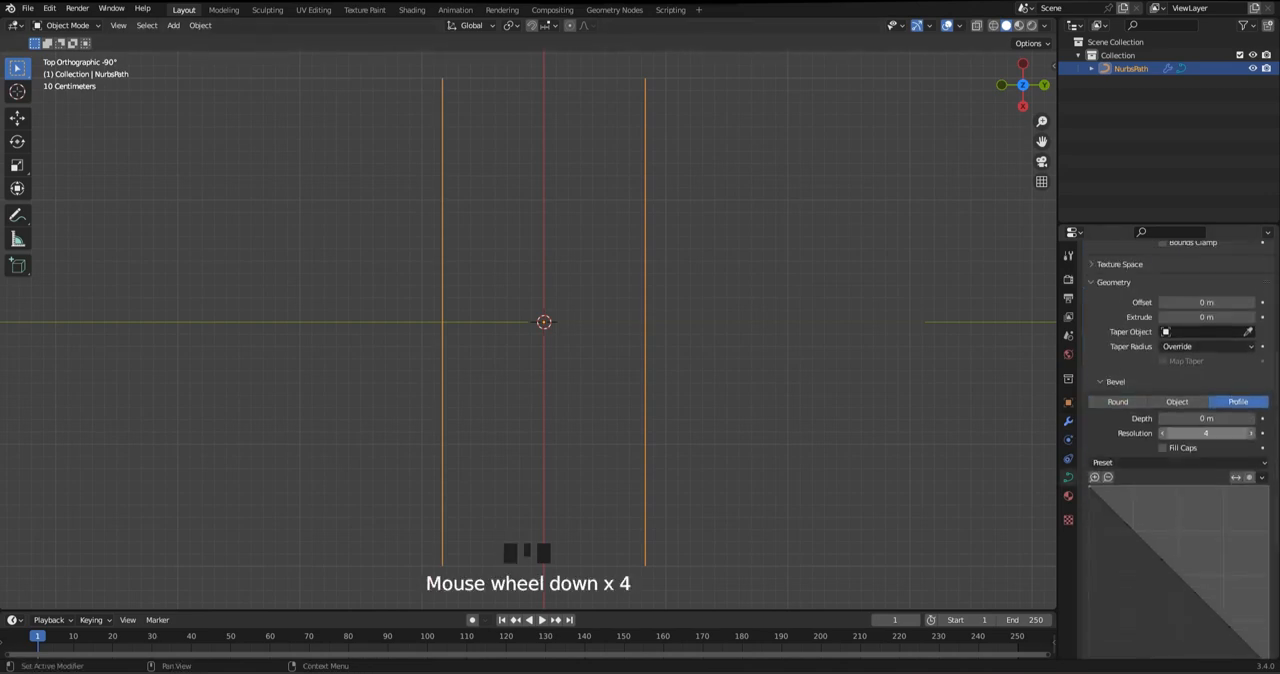
{"action": "left_click_drag", "start_coordinate": [1206, 418], "coordinate": [1250, 433]}
{"action": "type", "text": "1"}
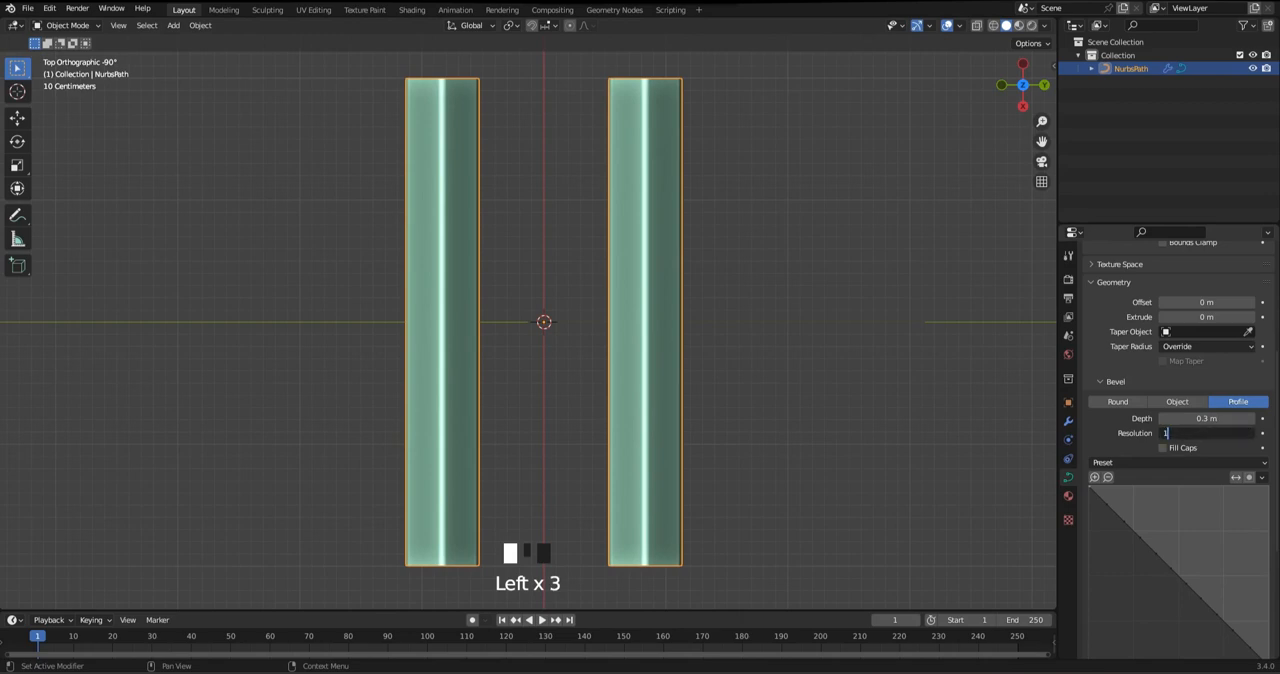
{"action": "type", "text": "9"}
{"action": "key", "text": "Return"}
{"action": "left_click", "coordinate": [1206, 463]}
{"action": "left_click", "coordinate": [1214, 502]}
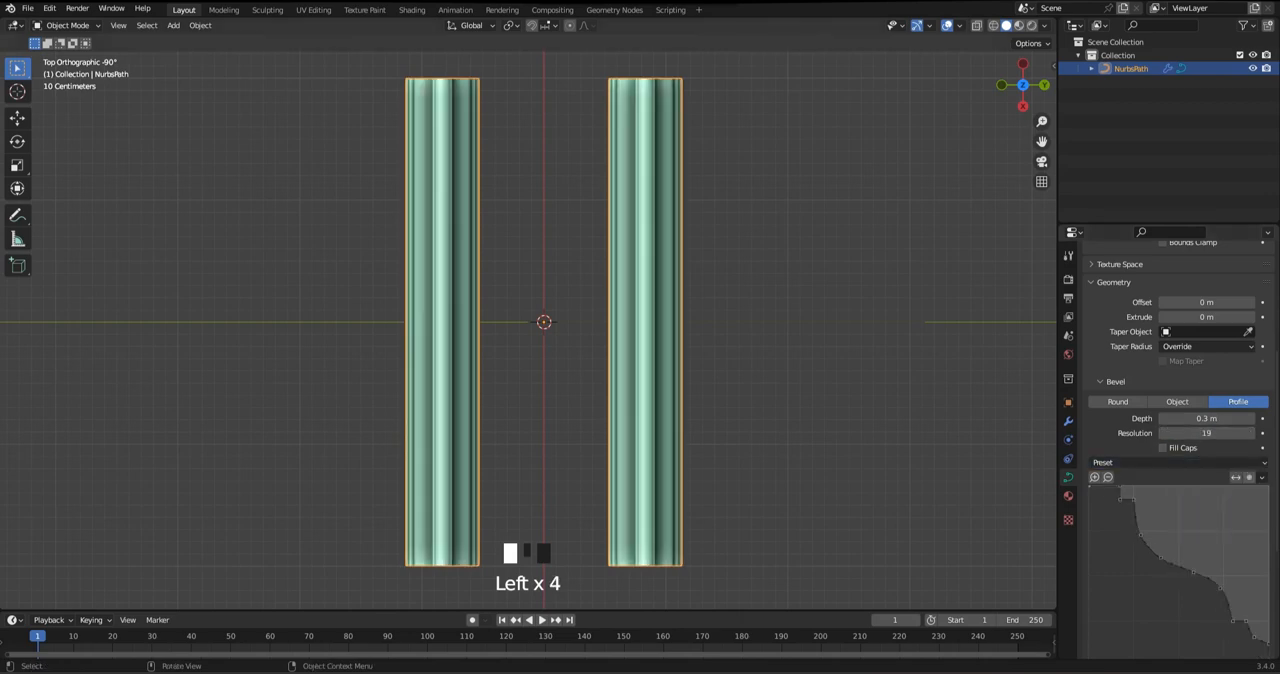
Move the path's upper end point outward and the two control points below it inward to bend the upper half
{"action": "left_click", "coordinate": [800, 300]}
{"action": "left_click", "coordinate": [650, 270]}
{"action": "key", "text": "Tab"}
{"action": "middle_click_drag", "start_coordinate": [664, 240], "coordinate": [658, 281], "text": "shift"}
{"action": "left_click", "coordinate": [639, 119]}
{"action": "left_click_drag", "start_coordinate": [694, 119], "coordinate": [848, 119]}
{"action": "left_click", "coordinate": [639, 241]}
{"action": "left_click_drag", "start_coordinate": [639, 241], "coordinate": [588, 242]}
{"action": "middle_click_drag", "start_coordinate": [588, 242], "coordinate": [571, 182], "text": "shift"}
{"action": "left_click", "coordinate": [622, 303]}
{"action": "left_click_drag", "start_coordinate": [622, 303], "coordinate": [559, 313]}
Move the fourth control point toward the mirror axis and the lower end point outward to bend the bottom half
{"action": "left_click", "coordinate": [622, 425]}
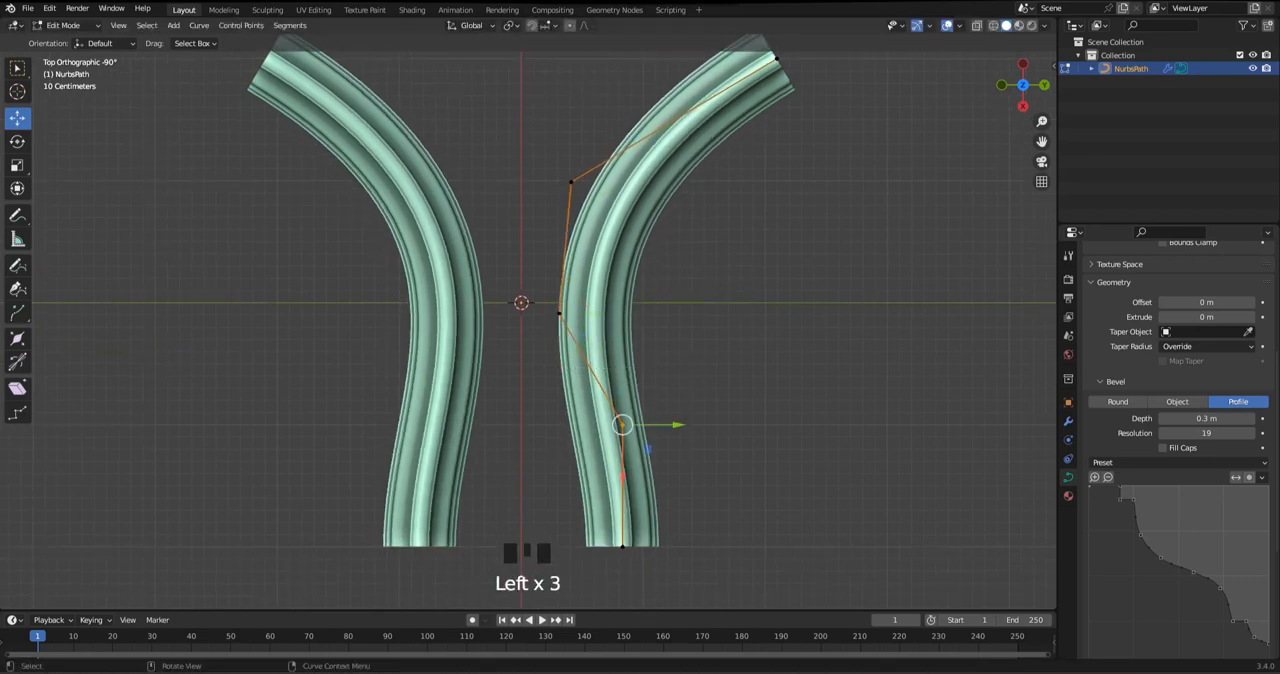
{"action": "left_click_drag", "start_coordinate": [622, 425], "coordinate": [559, 433]}
{"action": "left_click", "coordinate": [622, 547]}
{"action": "left_click_drag", "start_coordinate": [622, 547], "coordinate": [741, 367]}
{"action": "middle_click_drag", "start_coordinate": [741, 367], "coordinate": [739, 431], "text": "shift"}
{"action": "left_click_drag", "start_coordinate": [739, 437], "coordinate": [743, 493]}
Shrink the radius of all control points by a factor of about 0.75
{"action": "key", "text": "a"}
{"action": "key", "text": "alt+s"}
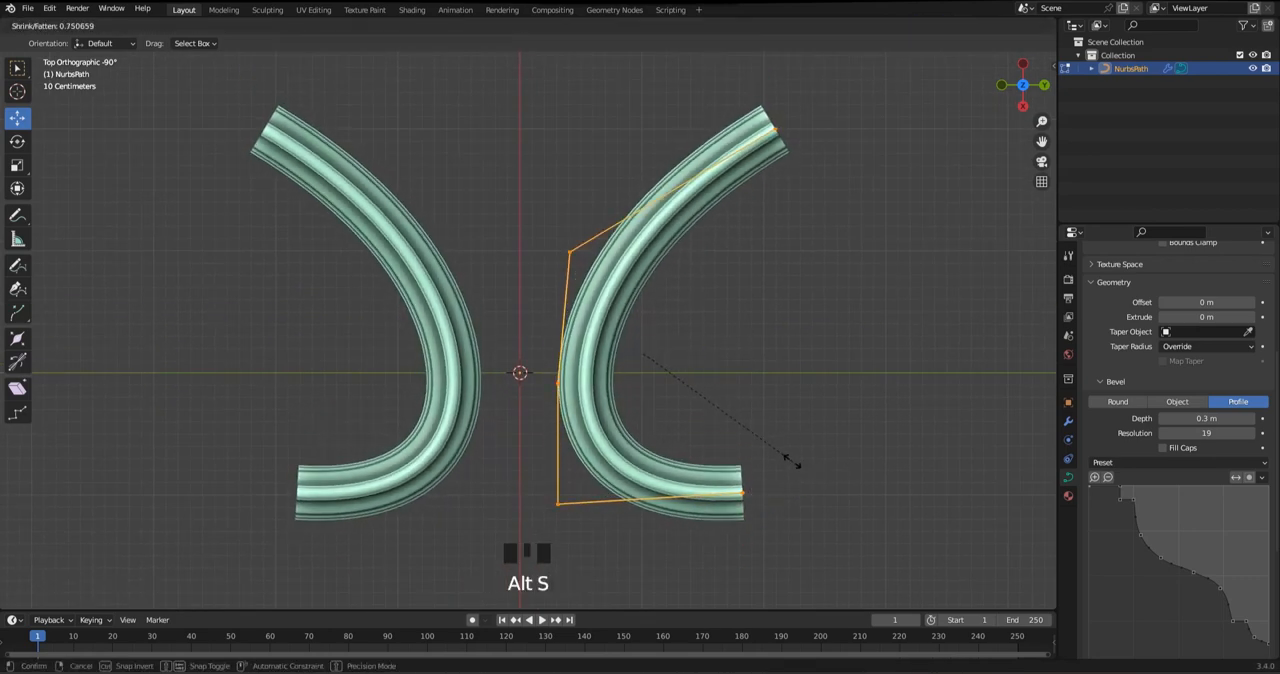
{"action": "left_click", "coordinate": [791, 460]}
Reposition the middle and upper control points to curl the upper arm into a rounded C shape
{"action": "left_click_drag", "start_coordinate": [530, 350], "coordinate": [519, 373]}
{"action": "left_click_drag", "start_coordinate": [540, 212], "coordinate": [592, 272]}
{"action": "left_click_drag", "start_coordinate": [570, 252], "coordinate": [523, 231]}
{"action": "left_click_drag", "start_coordinate": [690, 105], "coordinate": [691, 251]}
{"action": "middle_click_drag", "start_coordinate": [692, 250], "coordinate": [673, 220], "text": "shift"}
Nudge the lower bend point and pull the lower end point inward to shorten the bottom arm
{"action": "left_click", "coordinate": [538, 474]}
{"action": "left_click_drag", "start_coordinate": [538, 474], "coordinate": [531, 470]}
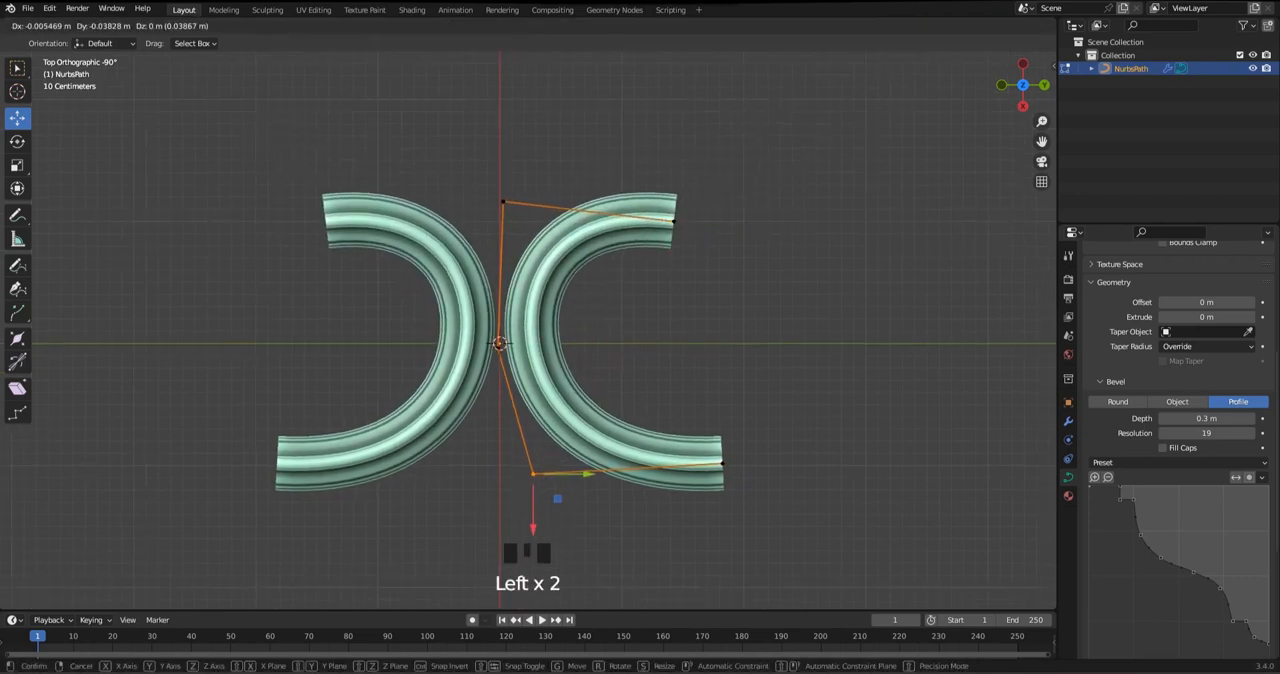
{"action": "left_click", "coordinate": [723, 463]}
{"action": "left_click_drag", "start_coordinate": [723, 463], "coordinate": [677, 452]}
{"action": "left_click_drag", "start_coordinate": [522, 438], "coordinate": [585, 501]}
Adjust the two upper control points so that the upper arm ends horizontally
{"action": "left_click_drag", "start_coordinate": [503, 202], "coordinate": [508, 210]}
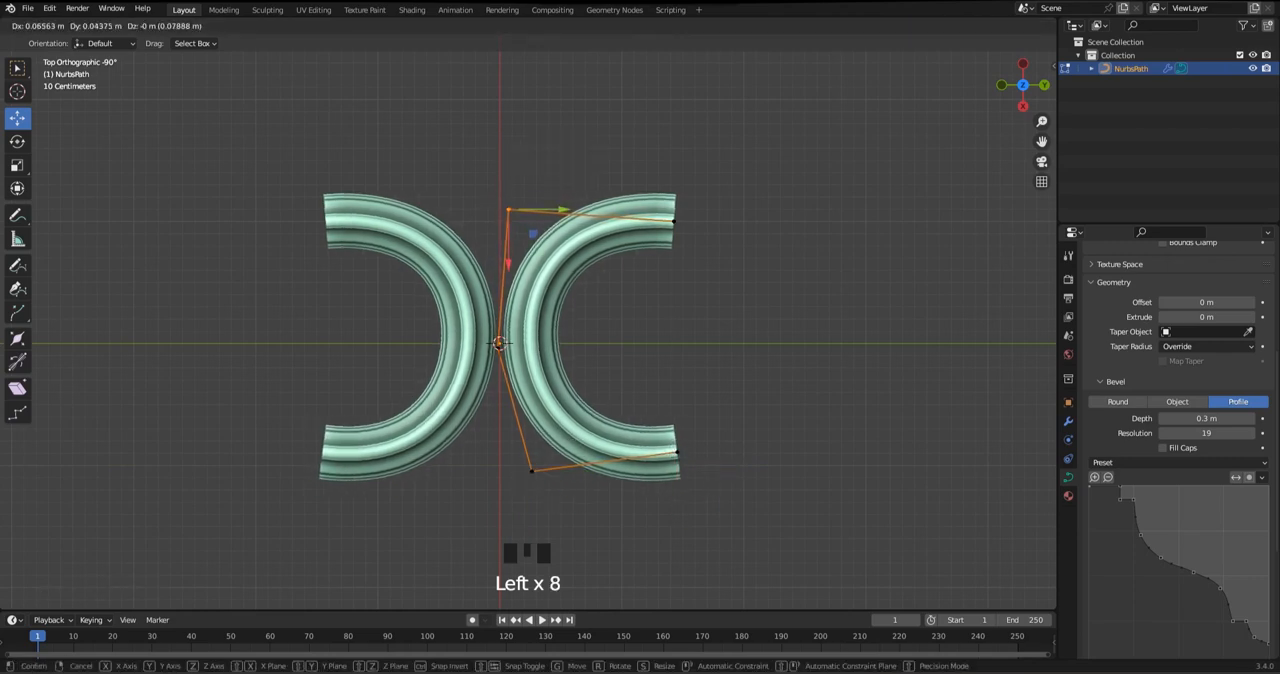
{"action": "left_click_drag", "start_coordinate": [683, 230], "coordinate": [665, 237]}
{"action": "left_click_drag", "start_coordinate": [674, 221], "coordinate": [670, 208]}
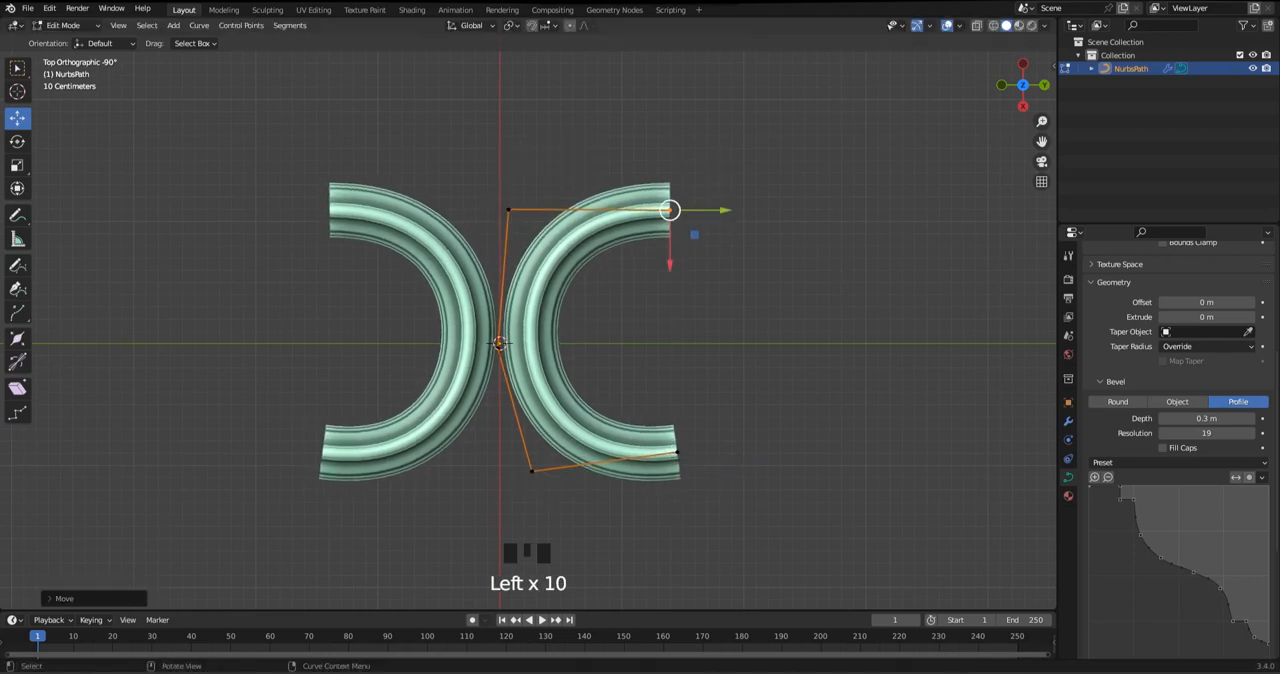
Extrude five points from the upper end to curl it inward into a spiral and taper its tip to a point
{"action": "key", "text": "e"}
{"action": "key", "text": "e"}
{"action": "key", "text": "e"}
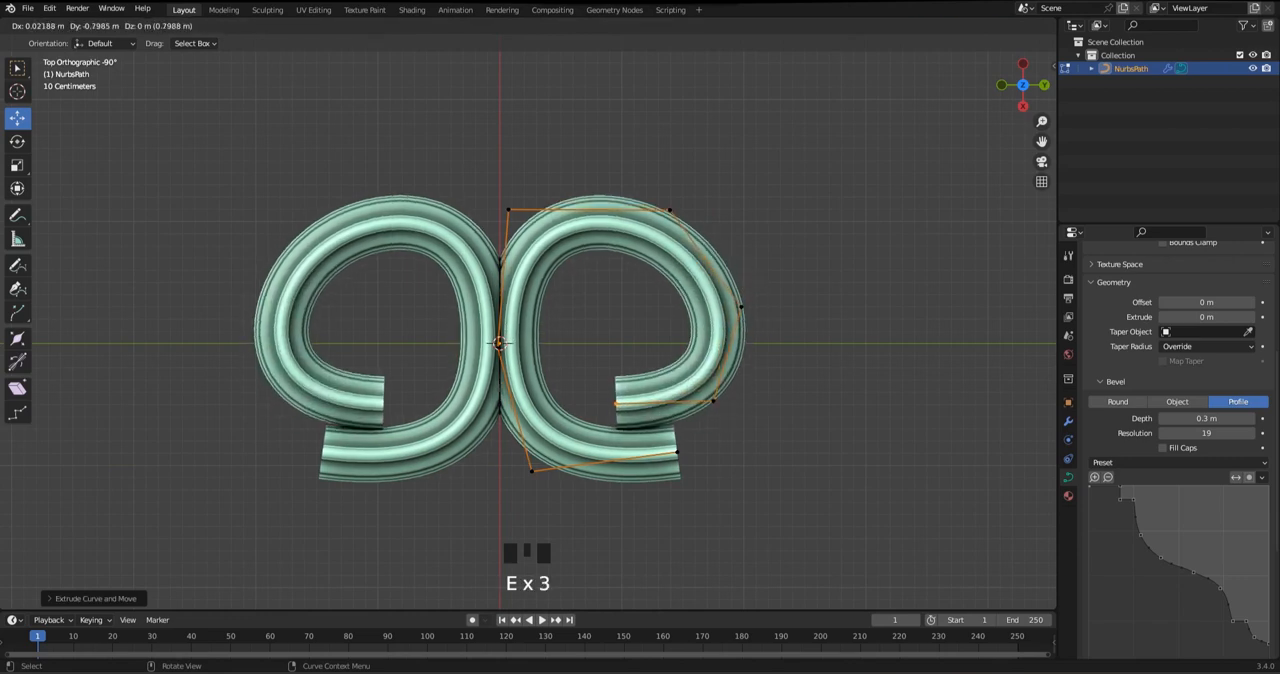
{"action": "left_click", "coordinate": [612, 386]}
{"action": "key", "text": "e"}
{"action": "left_click", "coordinate": [608, 321]}
{"action": "key", "text": "e"}
{"action": "left_click", "coordinate": [652, 296]}
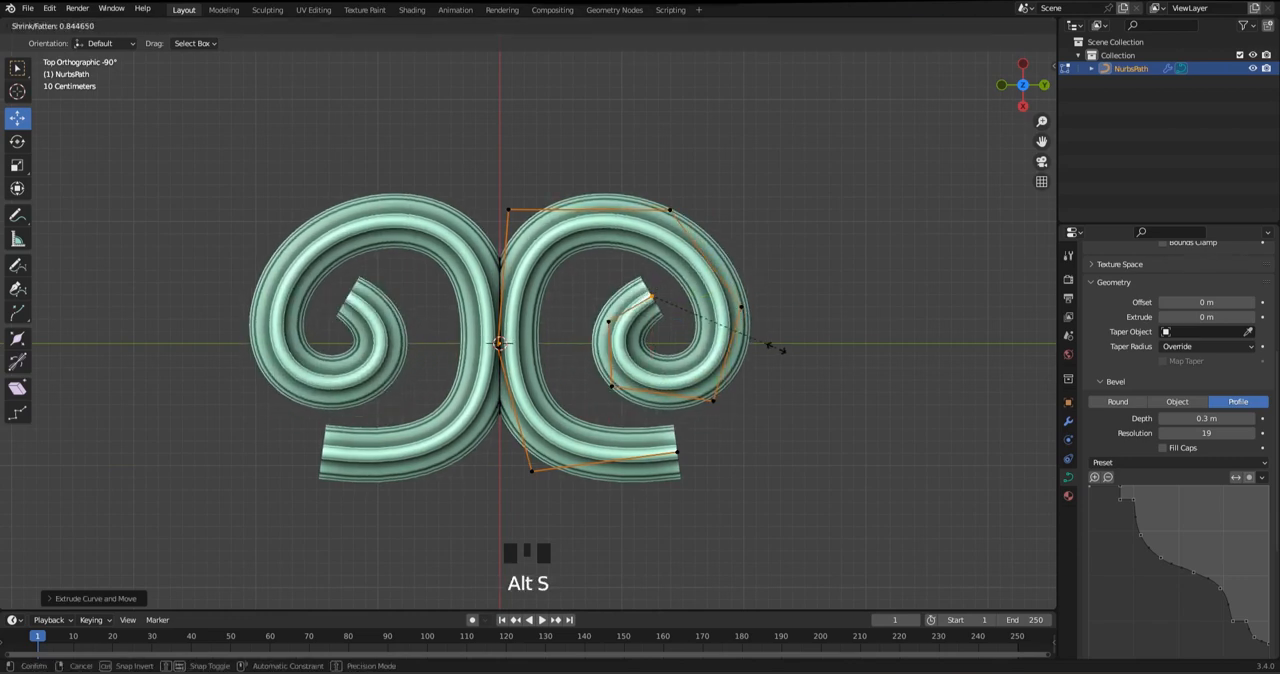
{"action": "left_click", "coordinate": [654, 298]}
Move the entire curve slightly along Y, away from the mirror axis
{"action": "key", "text": "Tab"}
{"action": "key", "text": "Tab"}
{"action": "key", "text": "a"}
{"action": "mouse_move", "coordinate": [676, 341]}
{"action": "left_mouse_down"}
{"action": "mouse_move", "coordinate": [711, 341]}
{"action": "mouse_move", "coordinate": [693, 341]}
{"action": "left_mouse_up"}
Move the spiral's three outer control points to widen the curl and raise its lower corner
{"action": "left_click", "coordinate": [687, 210]}
{"action": "left_click_drag", "start_coordinate": [743, 210], "coordinate": [768, 210]}
{"action": "left_click", "coordinate": [758, 307]}
{"action": "left_click_drag", "start_coordinate": [758, 361], "coordinate": [758, 338]}
{"action": "left_click", "coordinate": [730, 401]}
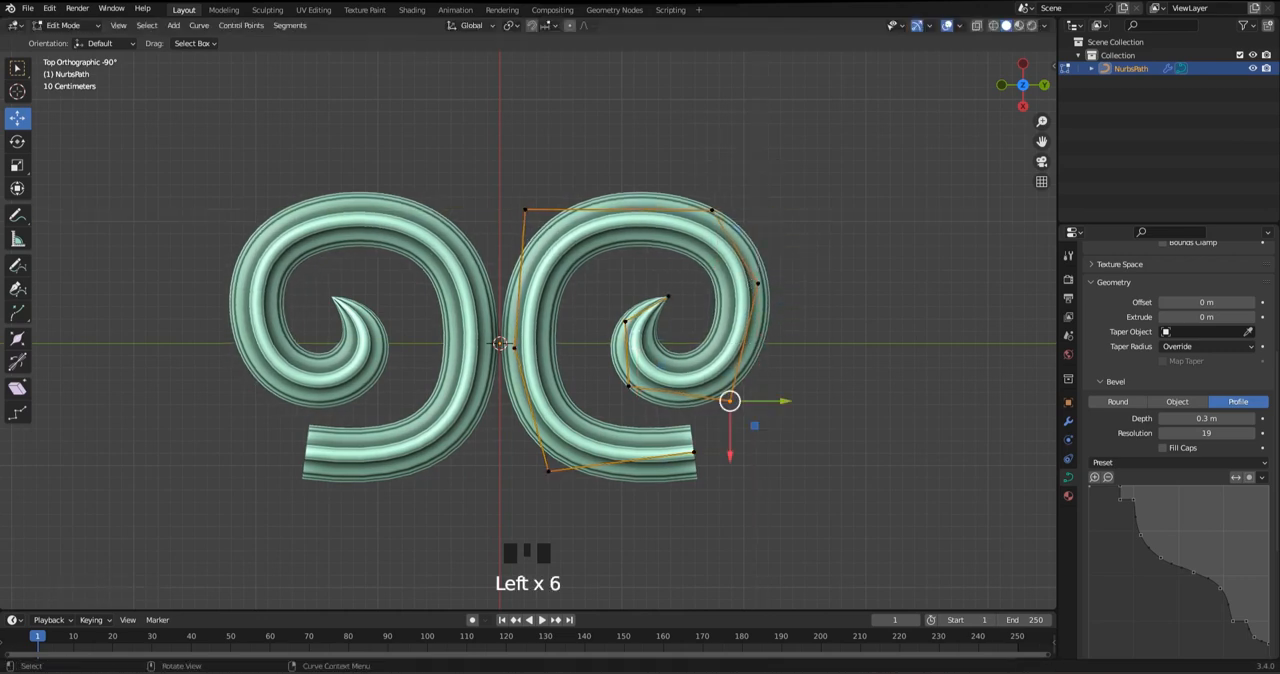
{"action": "left_click_drag", "start_coordinate": [730, 401], "coordinate": [757, 371]}
Reposition the spiral's tip and its lower inner control point to shape the inner hook
{"action": "left_click", "coordinate": [667, 297]}
{"action": "left_click_drag", "start_coordinate": [667, 297], "coordinate": [648, 285]}
{"action": "left_click", "coordinate": [629, 386]}
{"action": "left_click_drag", "start_coordinate": [629, 386], "coordinate": [665, 384]}
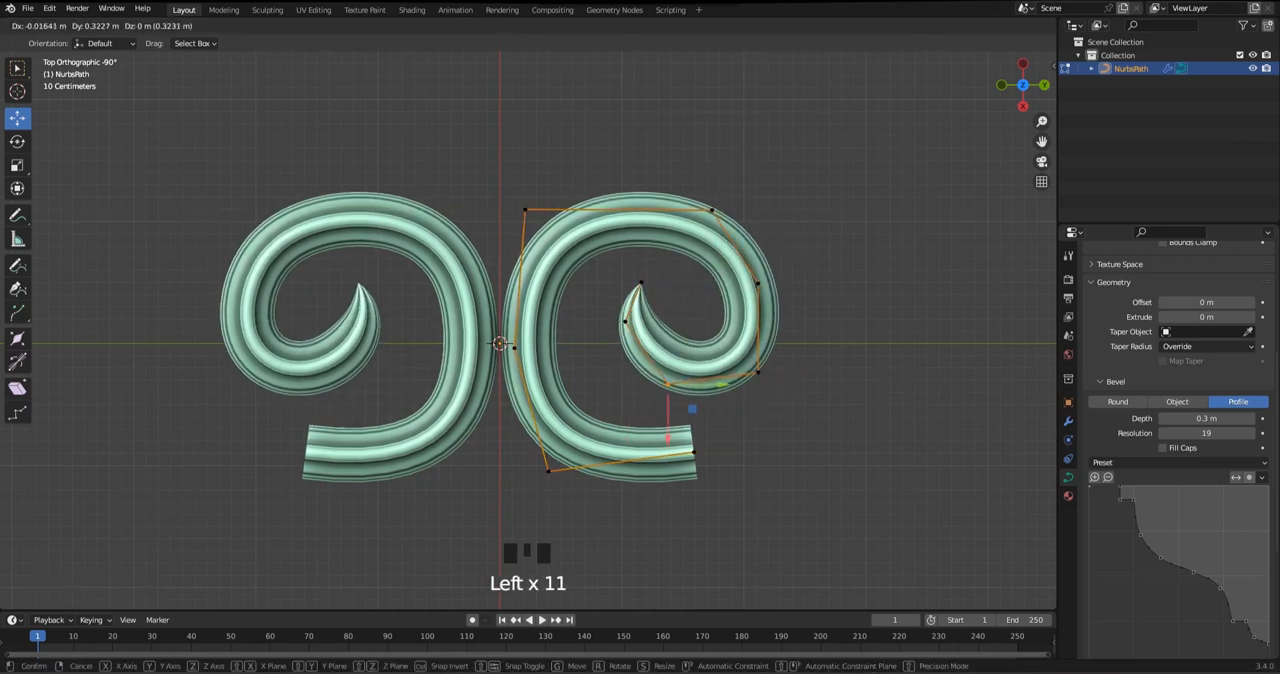
Fine-tune the spiral's three outer control points to round the curl evenly
{"action": "left_click", "coordinate": [758, 372]}
{"action": "left_click_drag", "start_coordinate": [758, 372], "coordinate": [759, 361]}
{"action": "left_click", "coordinate": [758, 284]}
{"action": "left_click_drag", "start_coordinate": [758, 284], "coordinate": [748, 275]}
{"action": "left_click", "coordinate": [712, 210]}
{"action": "left_click_drag", "start_coordinate": [712, 210], "coordinate": [689, 193]}
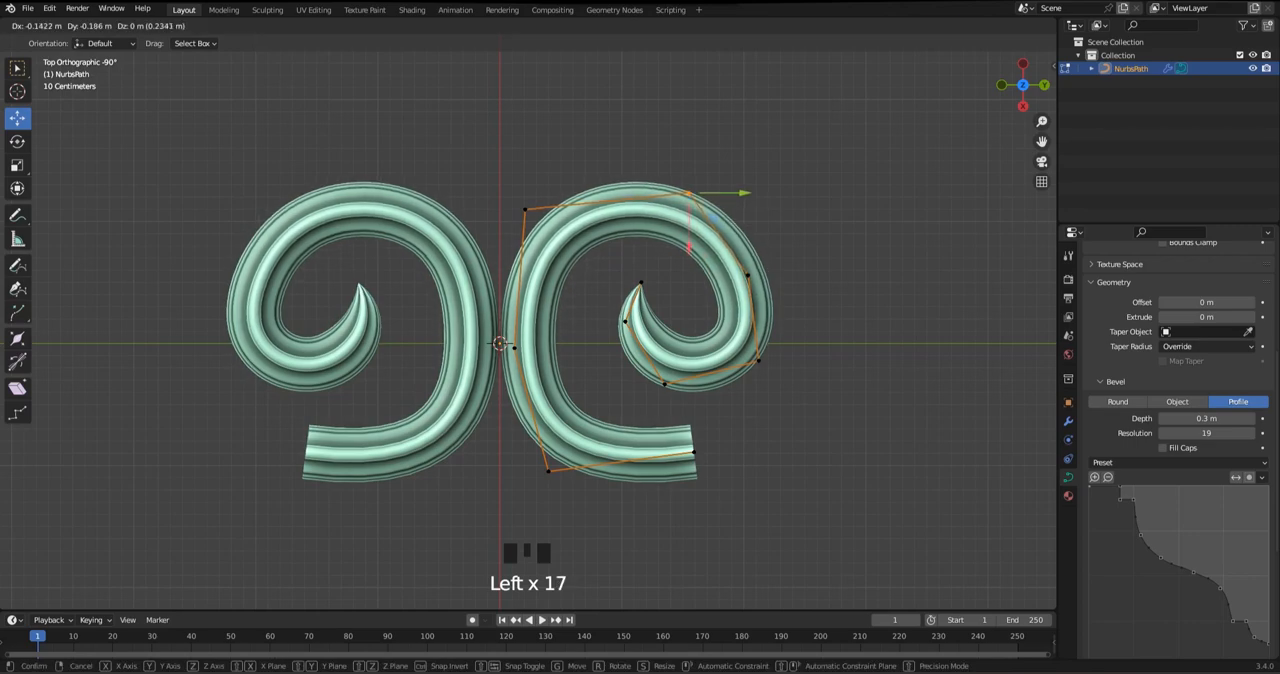
Fatten the control points along the lower, inner part of the spiral
{"action": "left_click_drag", "start_coordinate": [610, 278], "coordinate": [810, 408]}
{"action": "key", "text": "alt+s"}
{"action": "left_click", "coordinate": [868, 397]}
{"action": "scroll", "coordinate": [860, 370], "scroll_direction": "up", "scroll_amount": 1}
Fatten the spiral's outer side point and move it and the top point to smooth the thicker curl
{"action": "left_click_drag", "start_coordinate": [783, 220], "coordinate": [850, 285]}
{"action": "left_click_drag", "start_coordinate": [793, 266], "coordinate": [797, 243]}
{"action": "key", "text": "alt+s"}
{"action": "left_click_drag", "start_coordinate": [766, 108], "coordinate": [720, 156]}
{"action": "left_click", "coordinate": [682, 234]}
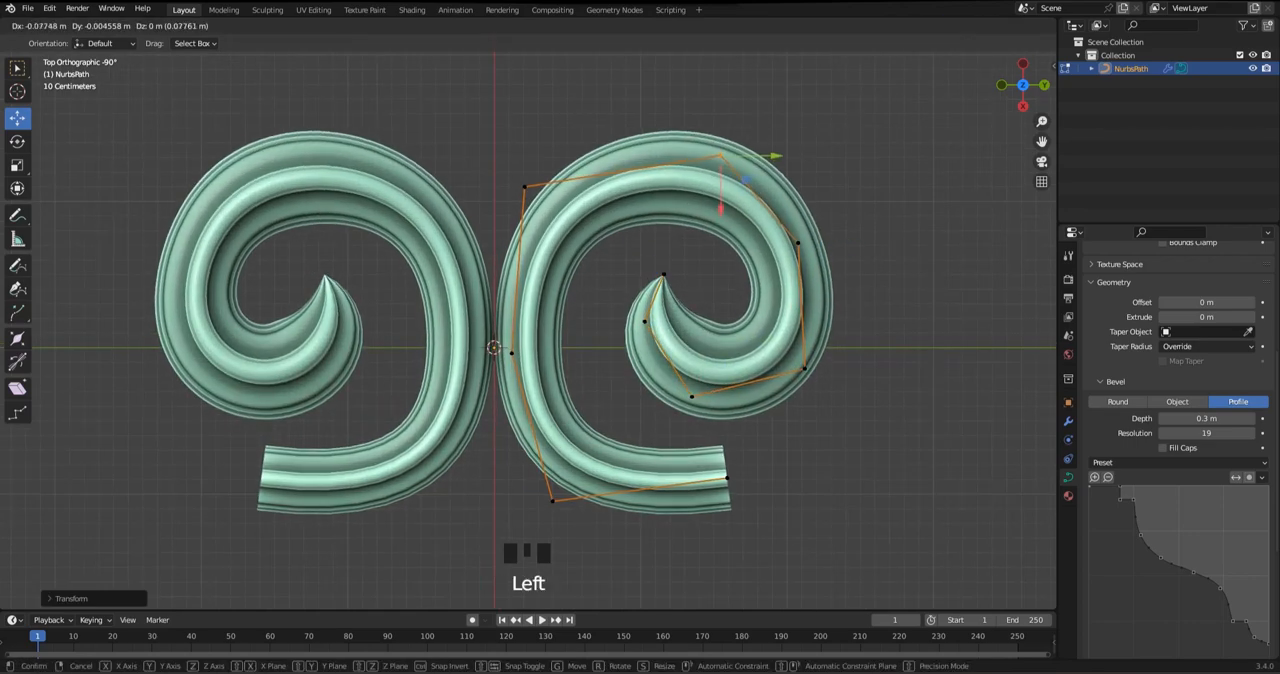
{"action": "left_click", "coordinate": [803, 237]}
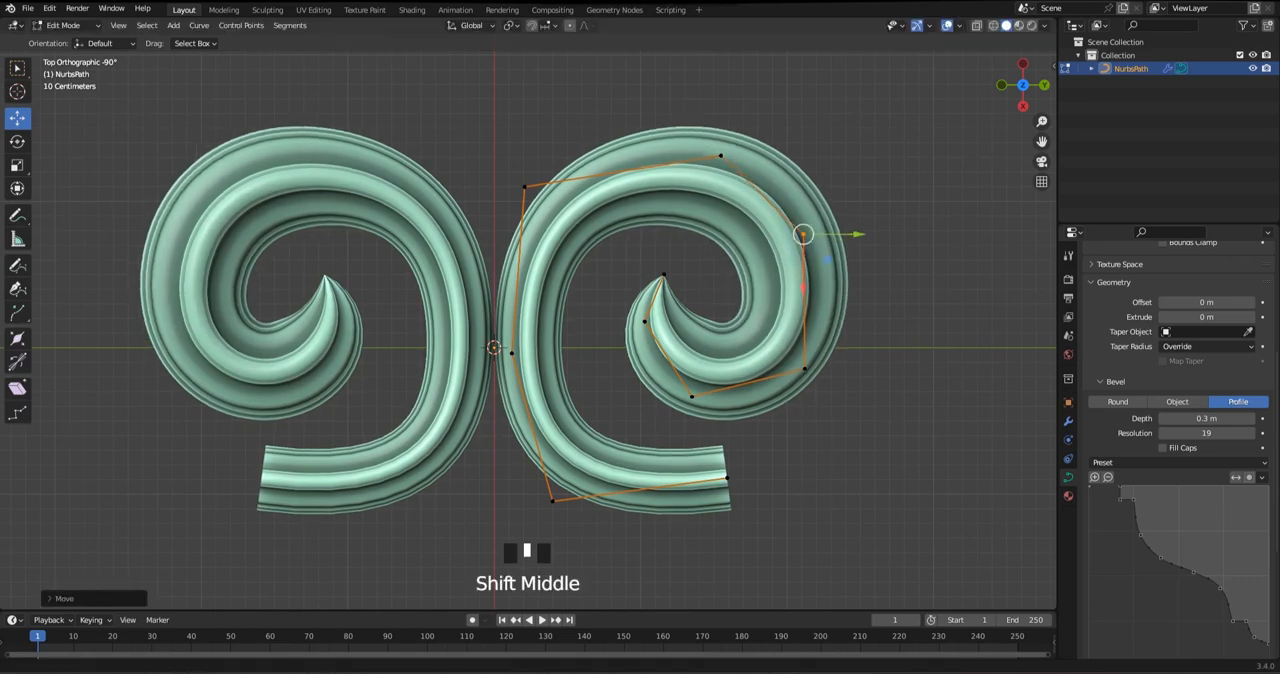
Shift the whole curve slightly along Y and reposition its middle and upper inner control points
{"action": "middle_click_drag", "start_coordinate": [806, 234], "coordinate": [798, 186], "text": "shift"}
{"action": "key", "text": "a"}
{"action": "left_click_drag", "start_coordinate": [708, 280], "coordinate": [713, 280]}
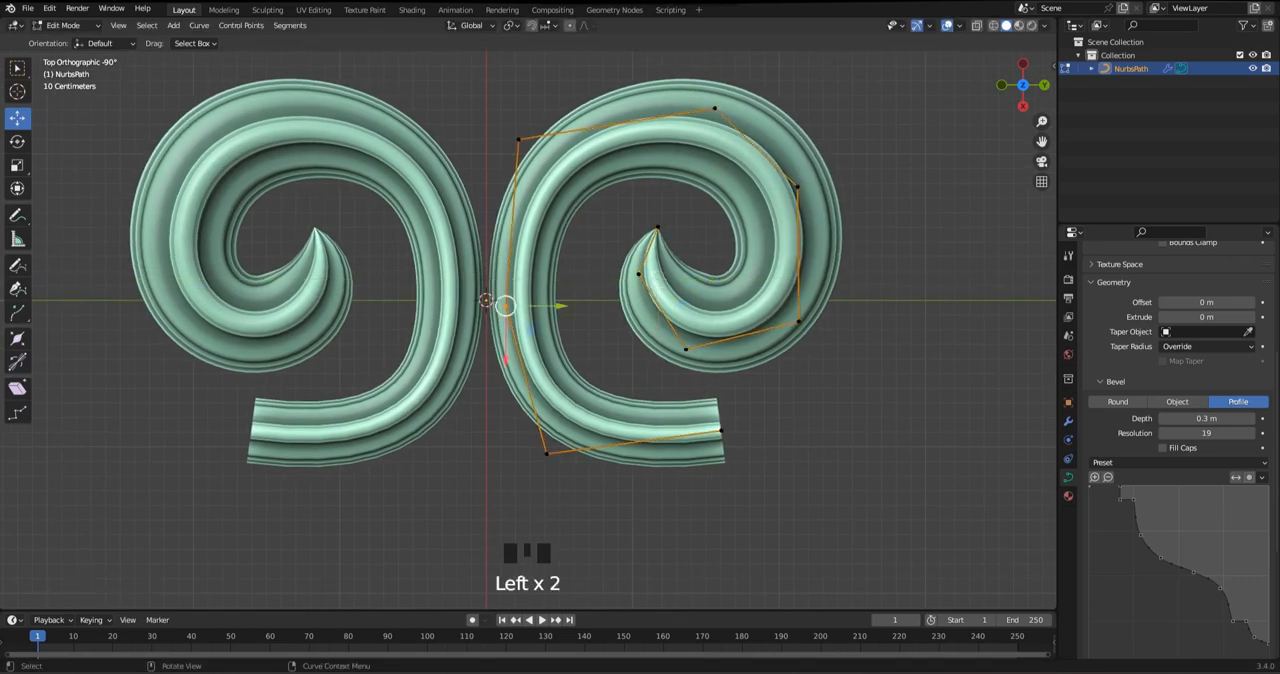
{"action": "left_click_drag", "start_coordinate": [506, 306], "coordinate": [501, 311]}
{"action": "left_click_drag", "start_coordinate": [498, 118], "coordinate": [536, 160]}
{"action": "left_click_drag", "start_coordinate": [518, 139], "coordinate": [527, 150]}
Adjust the radius of the spiral's top and outer side points and nudge the upper inner point
{"action": "left_click_drag", "start_coordinate": [695, 67], "coordinate": [738, 132]}
{"action": "key", "text": "alt+s"}
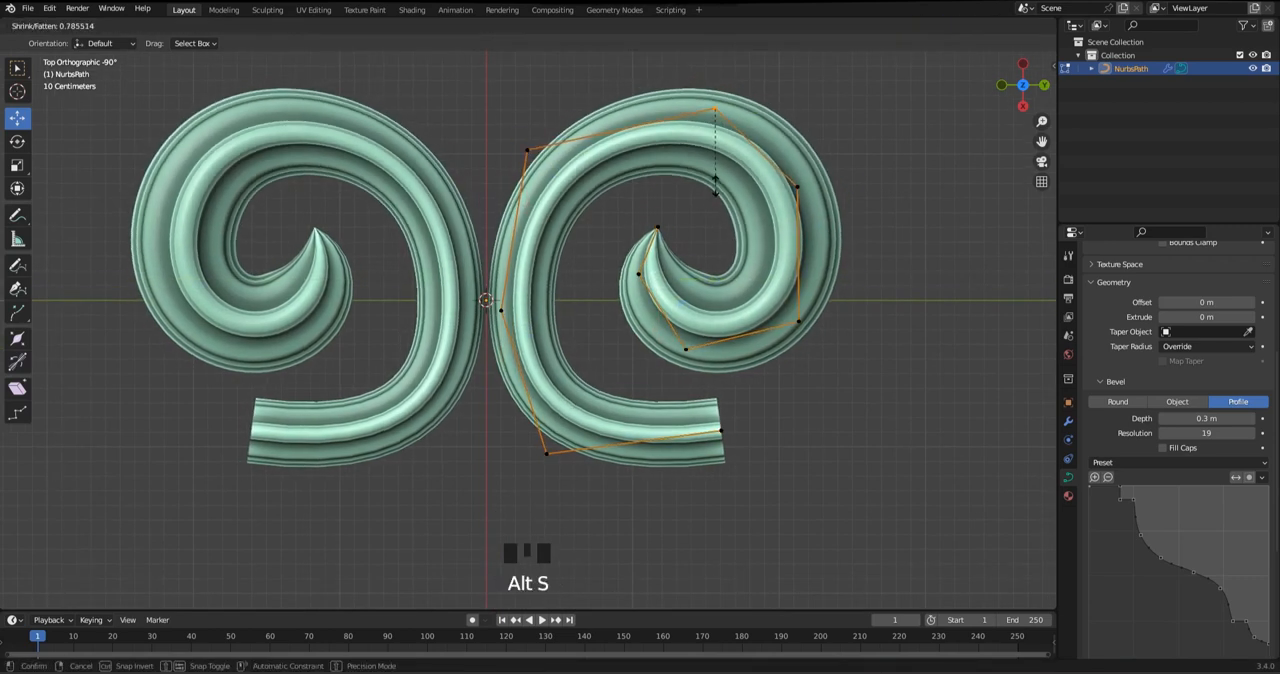
{"action": "left_click_drag", "start_coordinate": [810, 210], "coordinate": [810, 210]}
{"action": "key", "text": "alt+s"}
{"action": "left_click_drag", "start_coordinate": [527, 150], "coordinate": [529, 156]}
{"action": "left_click_drag", "start_coordinate": [697, 73], "coordinate": [705, 115]}
{"action": "key", "text": "alt+s"}
{"action": "left_click", "coordinate": [730, 120]}
Raise the lower bend point and the lower end point to give the bottom arm a slanted curve
{"action": "middle_click_drag", "start_coordinate": [560, 300], "coordinate": [573, 222], "text": "shift"}
{"action": "left_click_drag", "start_coordinate": [496, 203], "coordinate": [510, 233]}
{"action": "left_click_drag", "start_coordinate": [543, 355], "coordinate": [581, 398]}
{"action": "left_click_drag", "start_coordinate": [560, 376], "coordinate": [566, 360]}
{"action": "left_click_drag", "start_coordinate": [759, 374], "coordinate": [759, 374]}
{"action": "left_click_drag", "start_coordinate": [735, 354], "coordinate": [716, 379]}
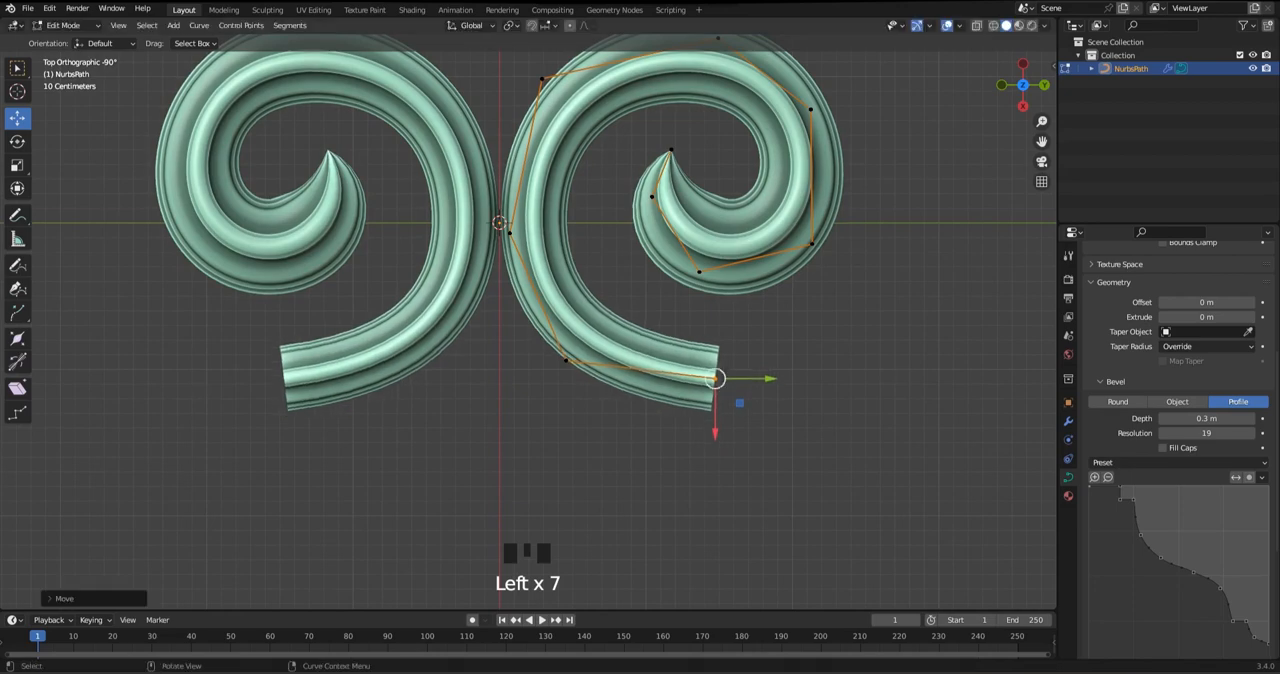
Extrude the bottom arm's end outward and upward, then fatten the new end point into a flare
{"action": "key", "text": "e"}
{"action": "left_click", "coordinate": [896, 338]}
{"action": "key", "text": "alt+s"}
{"action": "left_click", "coordinate": [908, 369]}
Lower the control point before the flared end, adjust its radius and nudge the lower bend point
{"action": "left_click_drag", "start_coordinate": [668, 301], "coordinate": [767, 433]}
{"action": "left_click_drag", "start_coordinate": [739, 402], "coordinate": [753, 422]}
{"action": "key", "text": "alt+s"}
{"action": "left_click_drag", "start_coordinate": [565, 360], "coordinate": [562, 362]}
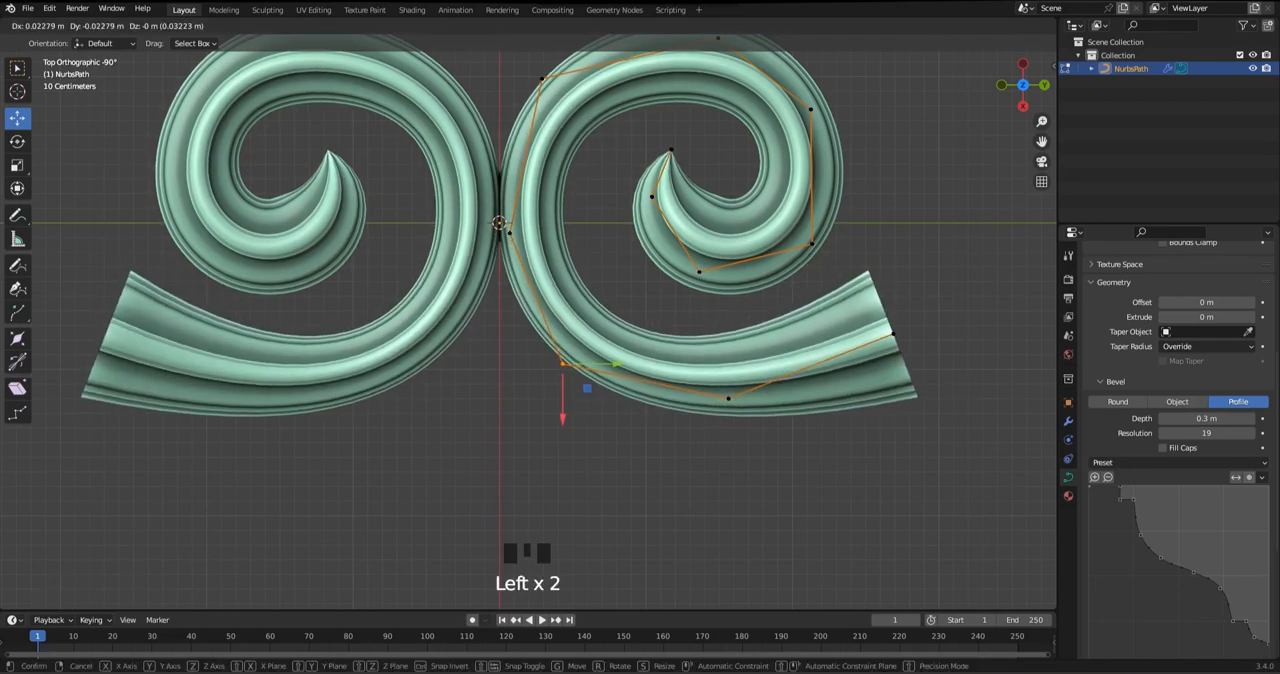
Move the whole curve away from the mirror axis and fatten all points until the two scrolls touch
{"action": "scroll", "coordinate": [510, 233], "scroll_direction": "down", "scroll_amount": 1}
{"action": "key", "text": "a"}
{"action": "left_click_drag", "start_coordinate": [718, 237], "coordinate": [726, 237]}
{"action": "key", "text": "s"}
{"action": "right_click", "coordinate": [868, 281]}
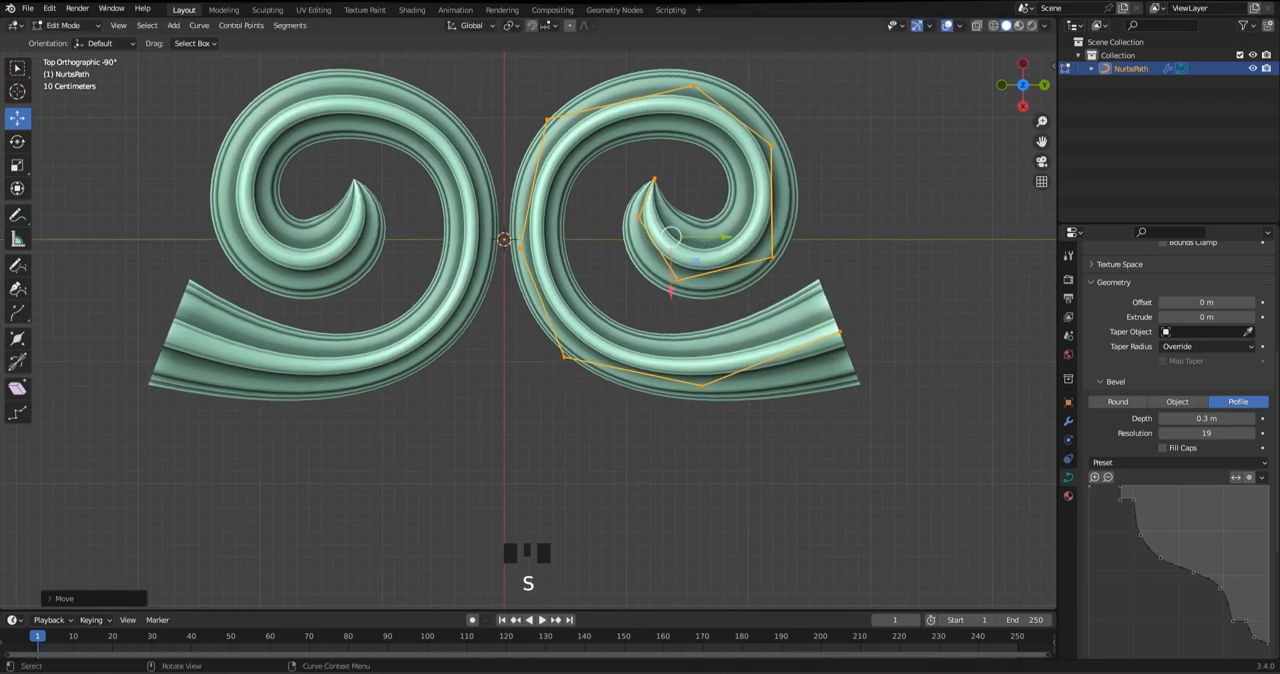
{"action": "key", "text": "alt+s"}
{"action": "left_click", "coordinate": [897, 289]}
{"action": "key", "text": "Tab"}
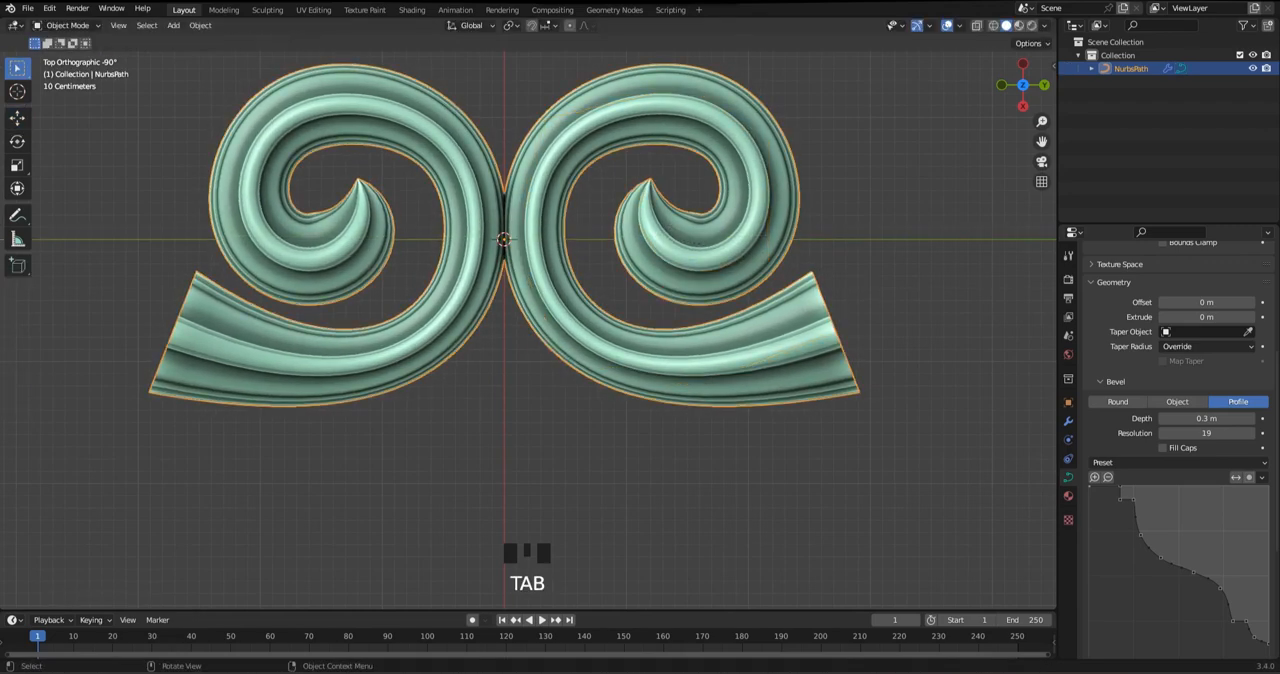
Reposition the lower bend point and the bottom control point of the arm to smooth its curve
{"action": "scroll", "coordinate": [525, 319], "scroll_direction": "up", "scroll_amount": 3}
{"action": "scroll", "coordinate": [528, 321], "scroll_direction": "up", "scroll_amount": 5}
{"action": "key", "text": "Tab"}
{"action": "middle_click_drag", "start_coordinate": [528, 321], "coordinate": [509, 288], "text": "shift"}
{"action": "left_click", "coordinate": [553, 341]}
{"action": "left_click_drag", "start_coordinate": [553, 341], "coordinate": [559, 349]}
{"action": "left_click_drag", "start_coordinate": [753, 382], "coordinate": [753, 385]}
{"action": "middle_click_drag", "start_coordinate": [753, 385], "coordinate": [675, 430], "text": "shift"}
Raise the arm's end point slightly and shrink its radius by a factor of about 0.83
{"action": "left_click", "coordinate": [873, 349]}
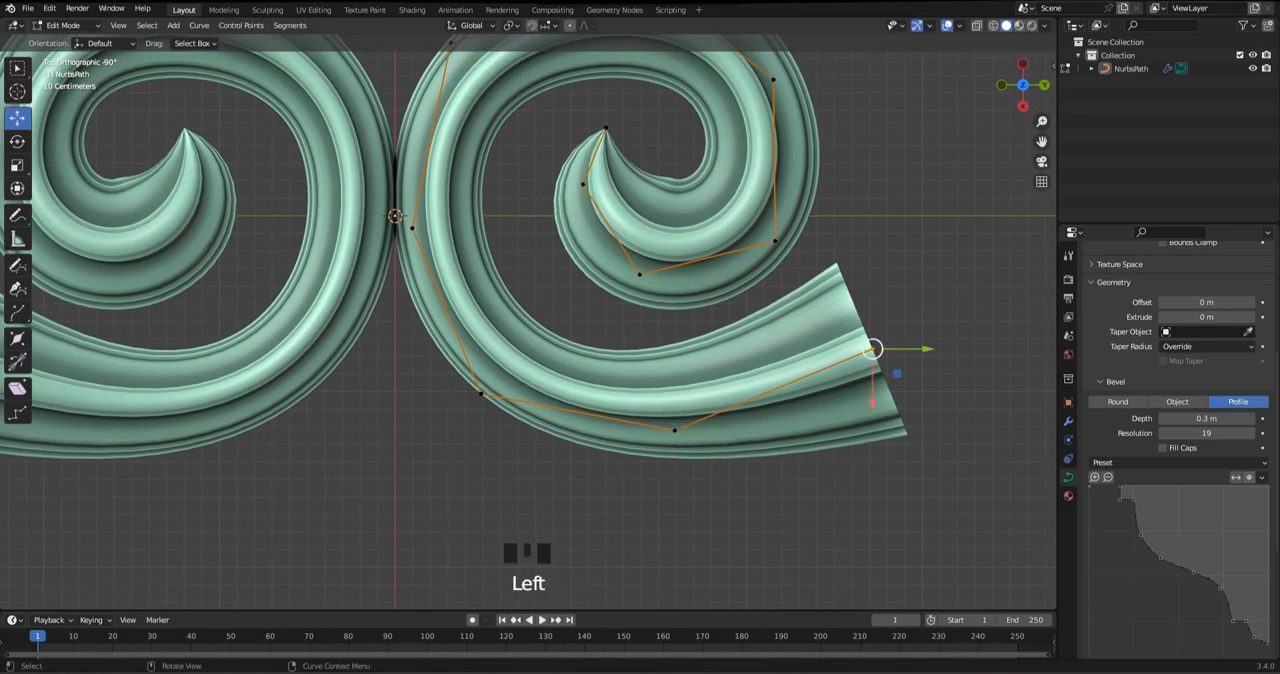
{"action": "left_click_drag", "start_coordinate": [873, 349], "coordinate": [870, 329]}
{"action": "key", "text": "alt+s"}
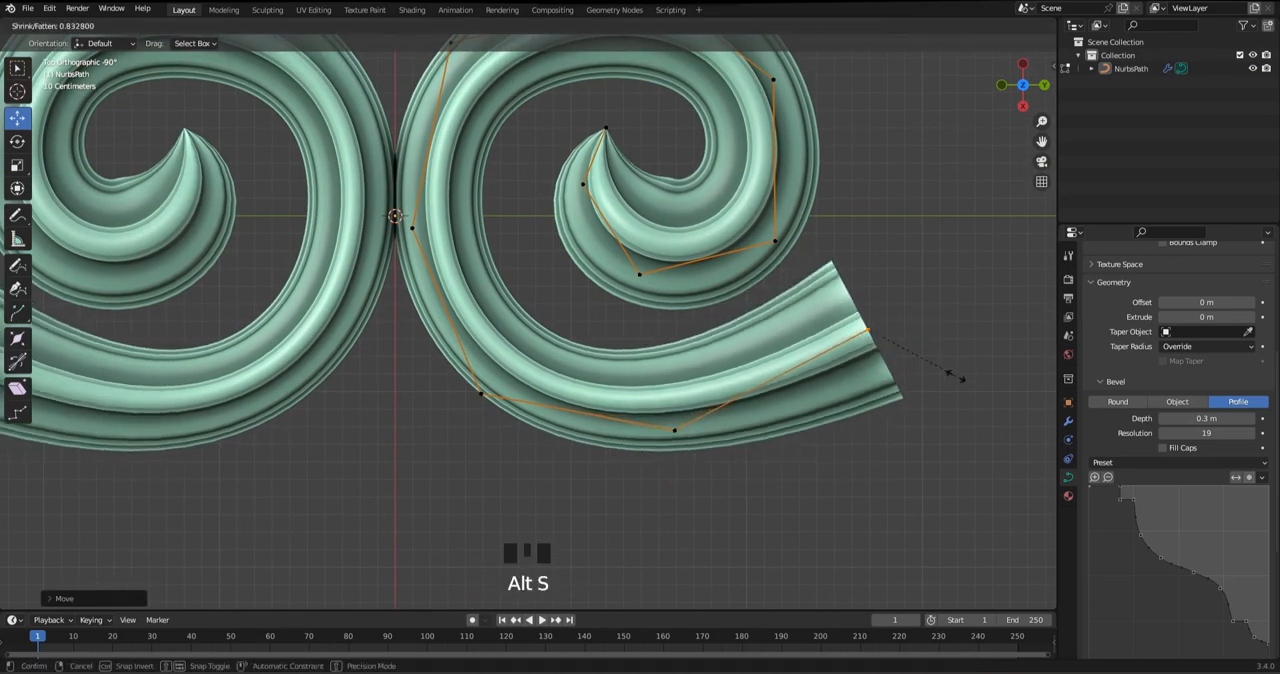
{"action": "left_click", "coordinate": [950, 370]}
Extrude the arm's end further upward and outward and slightly shrink the new end point
{"action": "middle_click_drag", "start_coordinate": [950, 370], "coordinate": [913, 395], "text": "shift"}
{"action": "key", "text": "e"}
{"action": "left_click", "coordinate": [966, 362]}
{"action": "key", "text": "alt+s"}
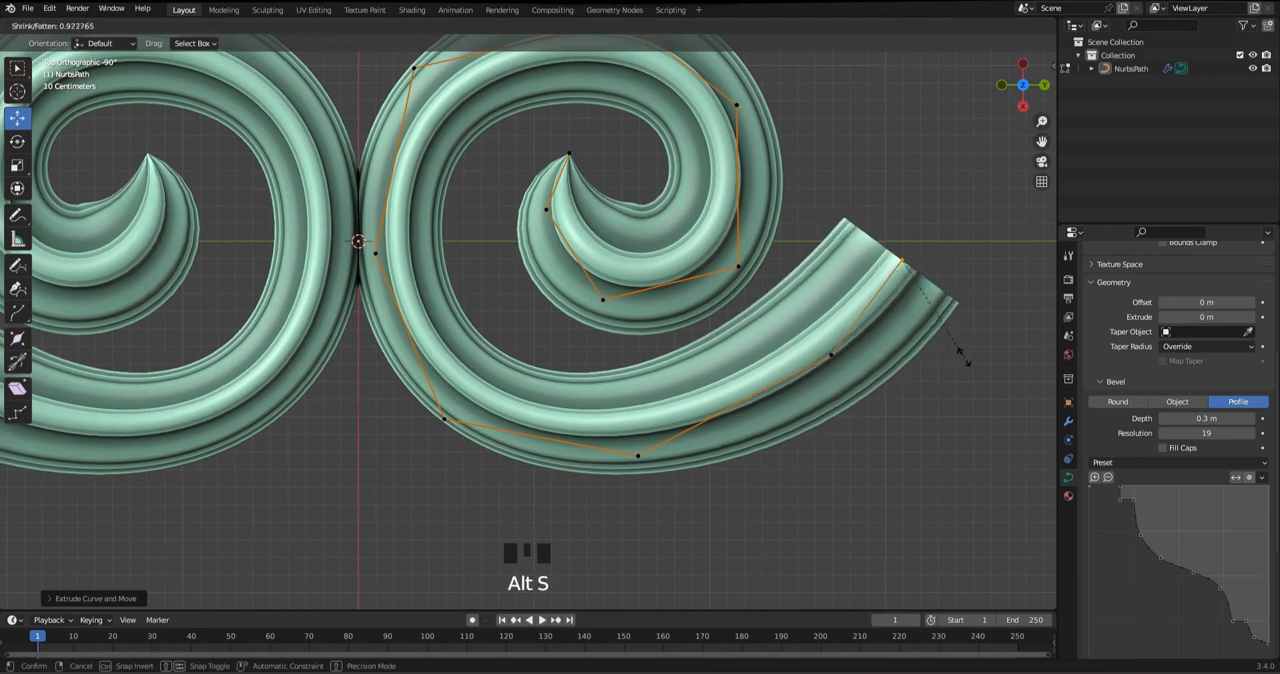
{"action": "left_click", "coordinate": [955, 345]}
Lower the two control points behind the arm's new end and adjust the radius of the nearer one
{"action": "left_click", "coordinate": [831, 355]}
{"action": "left_click_drag", "start_coordinate": [831, 355], "coordinate": [825, 376]}
{"action": "left_click", "coordinate": [637, 455]}
{"action": "left_click_drag", "start_coordinate": [637, 455], "coordinate": [647, 472]}
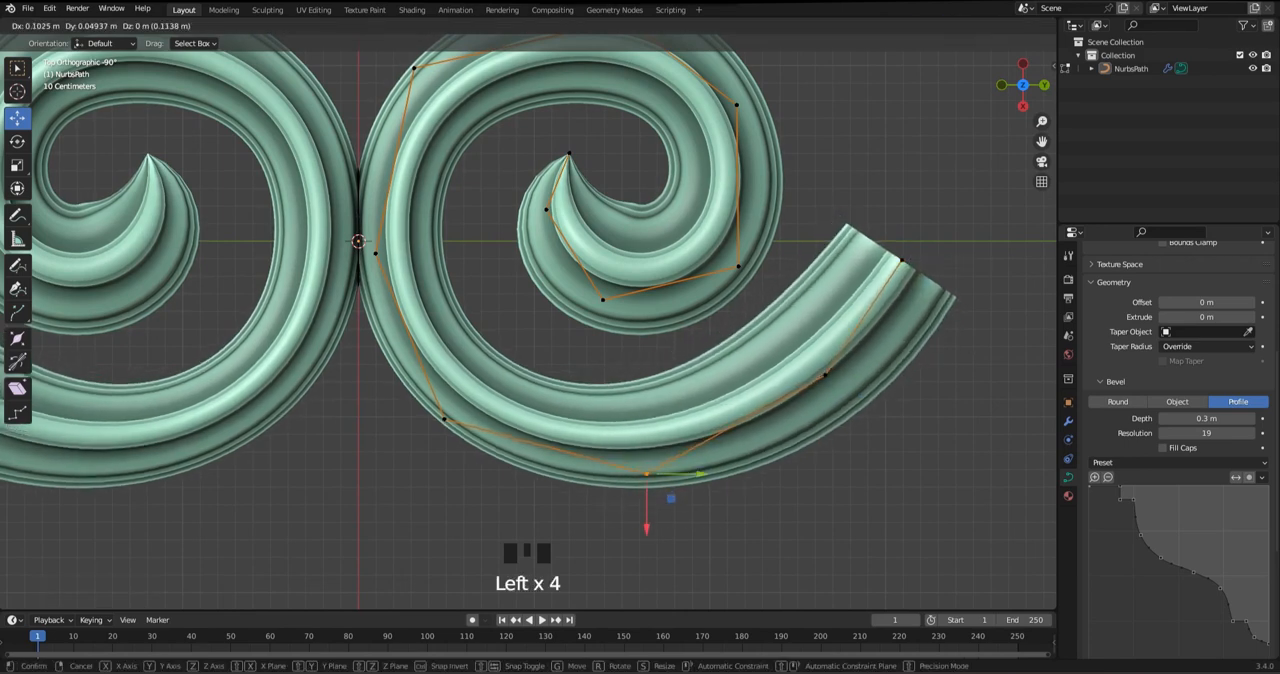
{"action": "left_click", "coordinate": [825, 376]}
{"action": "key", "text": "alt+s"}
{"action": "left_click", "coordinate": [823, 371]}
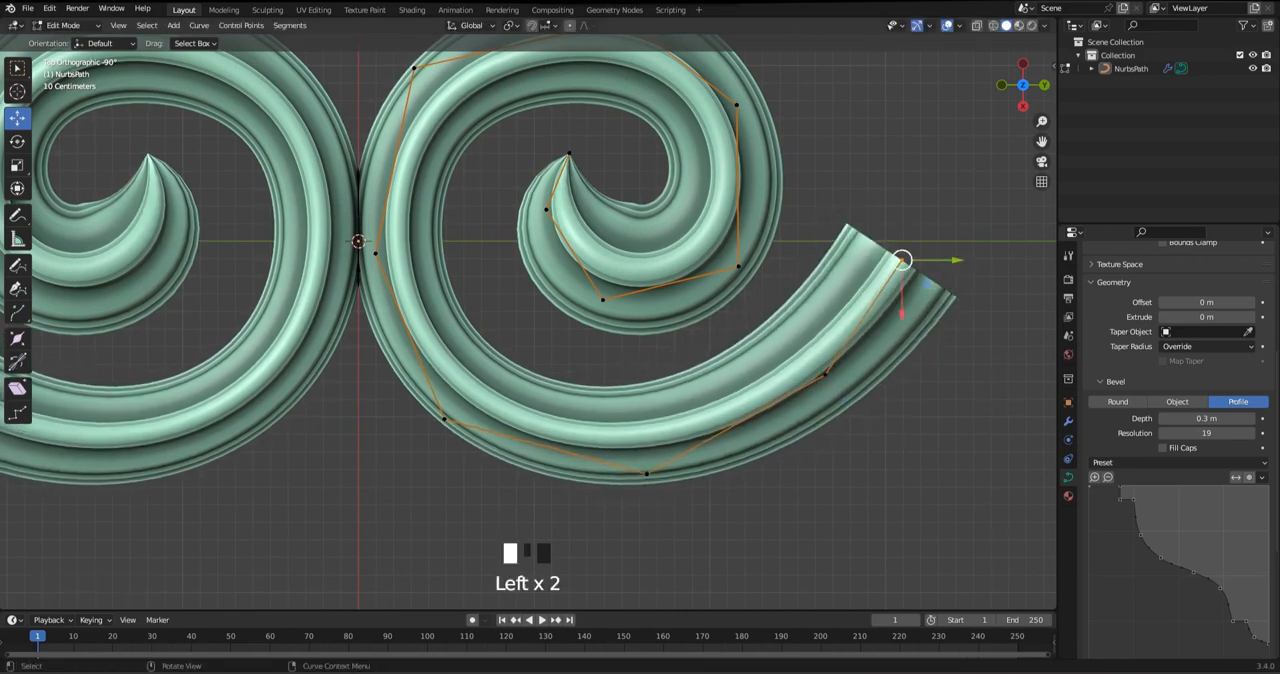
Move the right arm's end point and the point behind it down and inward, and nudge the bottom control point
{"action": "left_click_drag", "start_coordinate": [903, 263], "coordinate": [878, 302]}
{"action": "left_click", "coordinate": [825, 375]}
{"action": "left_click_drag", "start_coordinate": [825, 375], "coordinate": [809, 392]}
{"action": "left_click_drag", "start_coordinate": [709, 443], "coordinate": [609, 500]}
{"action": "left_click_drag", "start_coordinate": [647, 473], "coordinate": [650, 474]}
{"action": "left_click", "coordinate": [444, 419]}
{"action": "left_click_drag", "start_coordinate": [444, 419], "coordinate": [457, 420]}
{"action": "key", "text": "ctrl+z"}
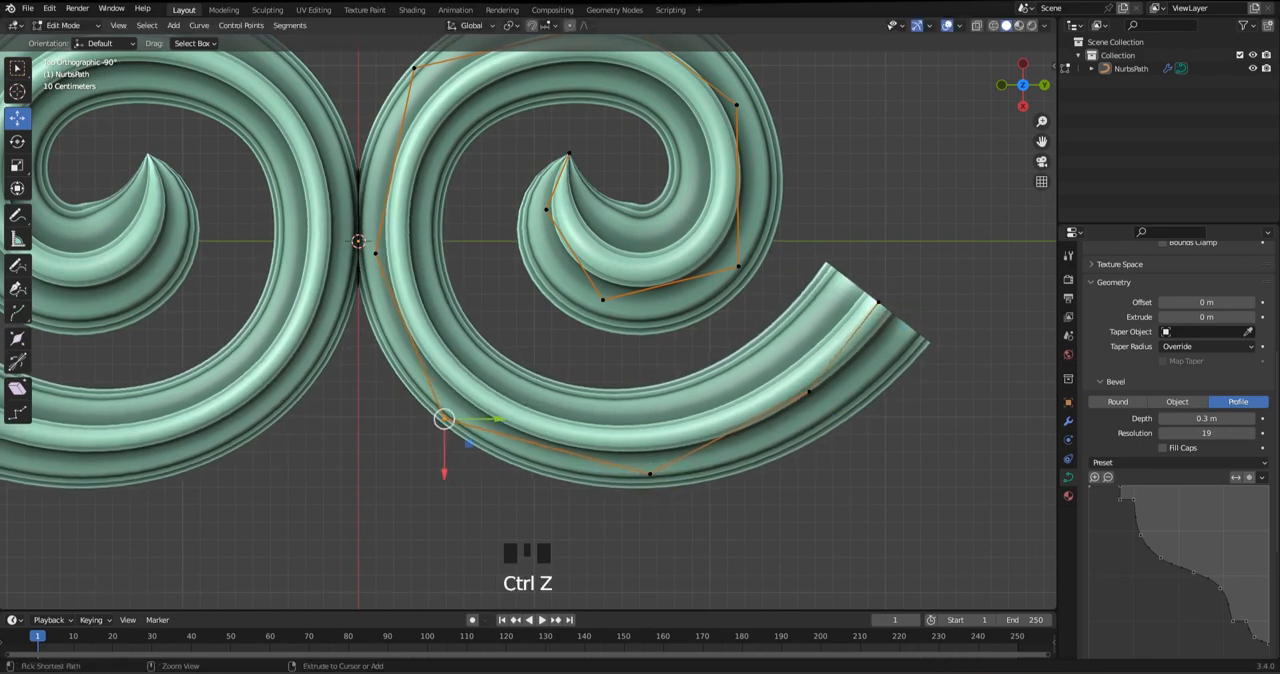
Shift the whole path slightly away from the mirror axis and adjust the radii of the lower bend point and bottom point
{"action": "left_click_drag", "start_coordinate": [668, 247], "coordinate": [676, 247]}
{"action": "left_click", "coordinate": [452, 419]}
{"action": "key", "text": "alt+s"}
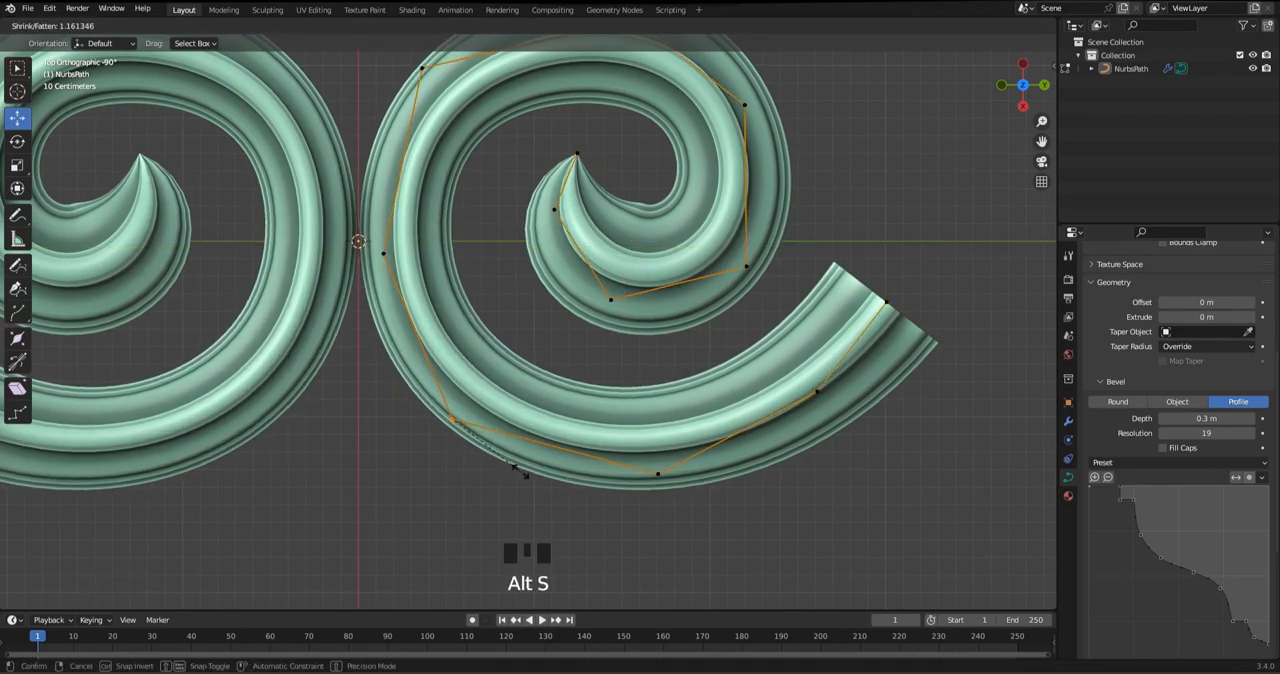
{"action": "left_click", "coordinate": [658, 474]}
{"action": "key", "text": "alt+s"}
Adjust the radii of the control points along the upper outer turn of the right spiral
{"action": "scroll", "coordinate": [581, 471], "scroll_direction": "down", "scroll_amount": 2}
{"action": "left_click", "coordinate": [470, 190]}
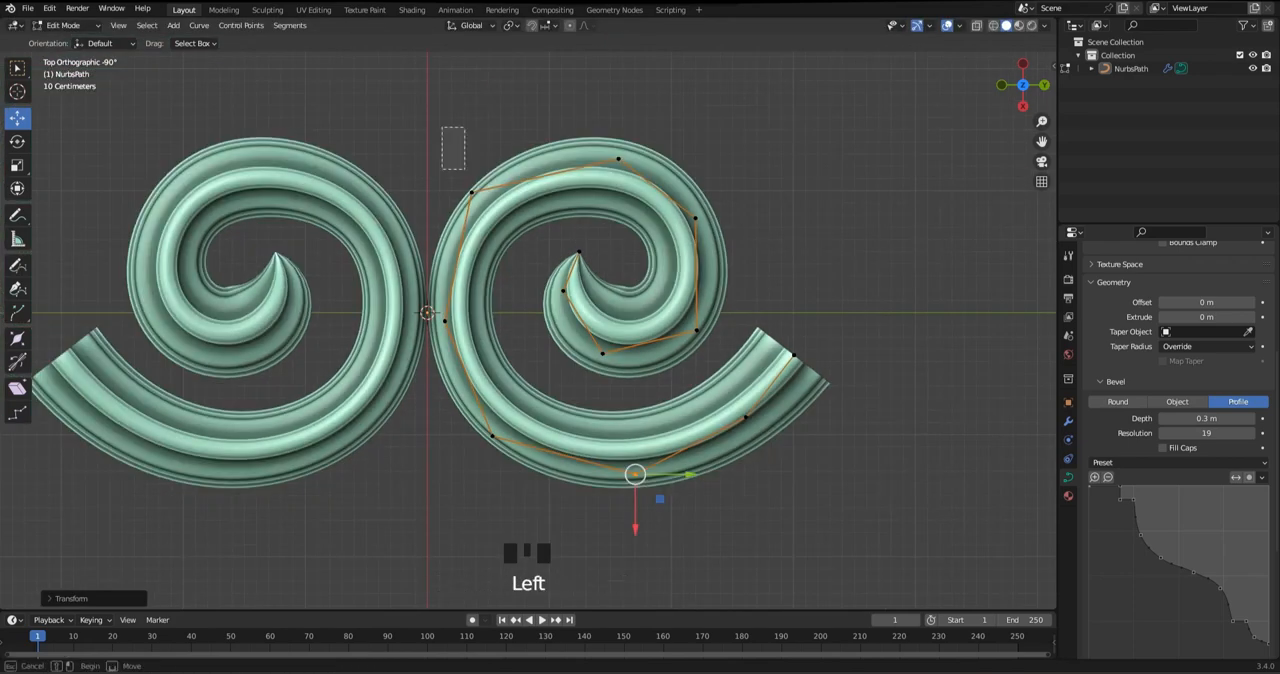
{"action": "key", "text": "alt+s"}
{"action": "middle_click_drag", "start_coordinate": [612, 168], "coordinate": [594, 192], "text": "shift"}
{"action": "left_click", "coordinate": [600, 183], "text": "shift"}
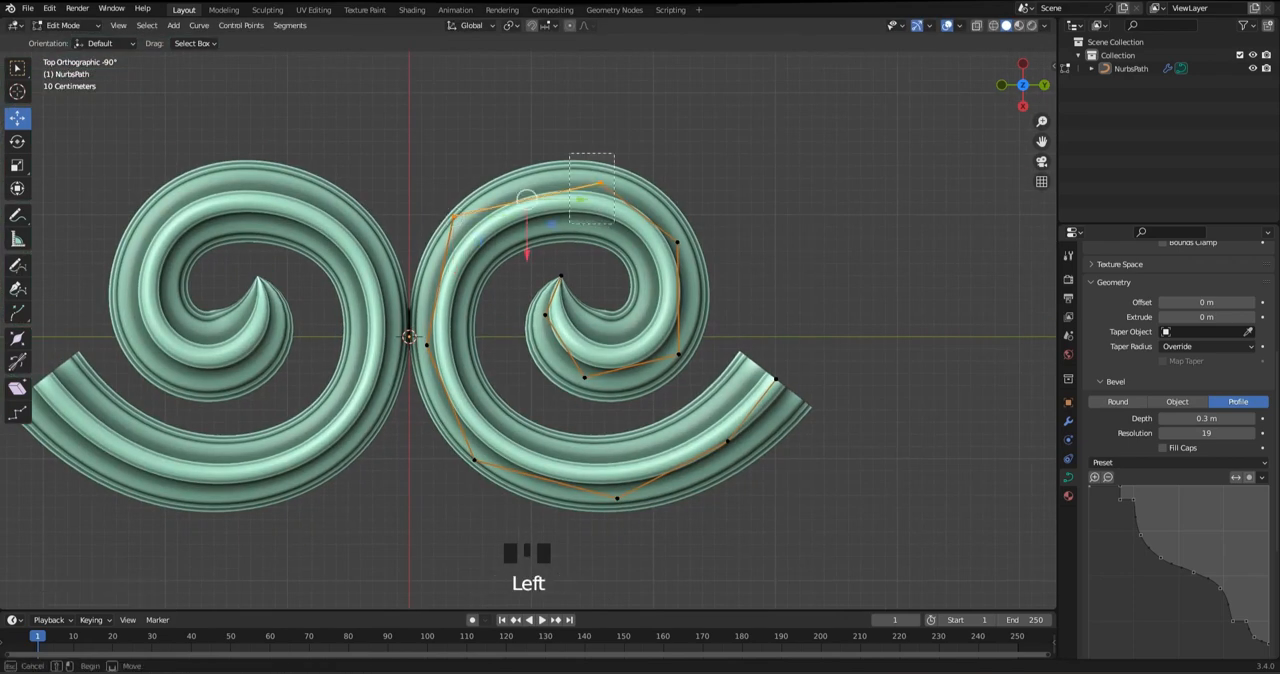
{"action": "left_click", "coordinate": [742, 306]}
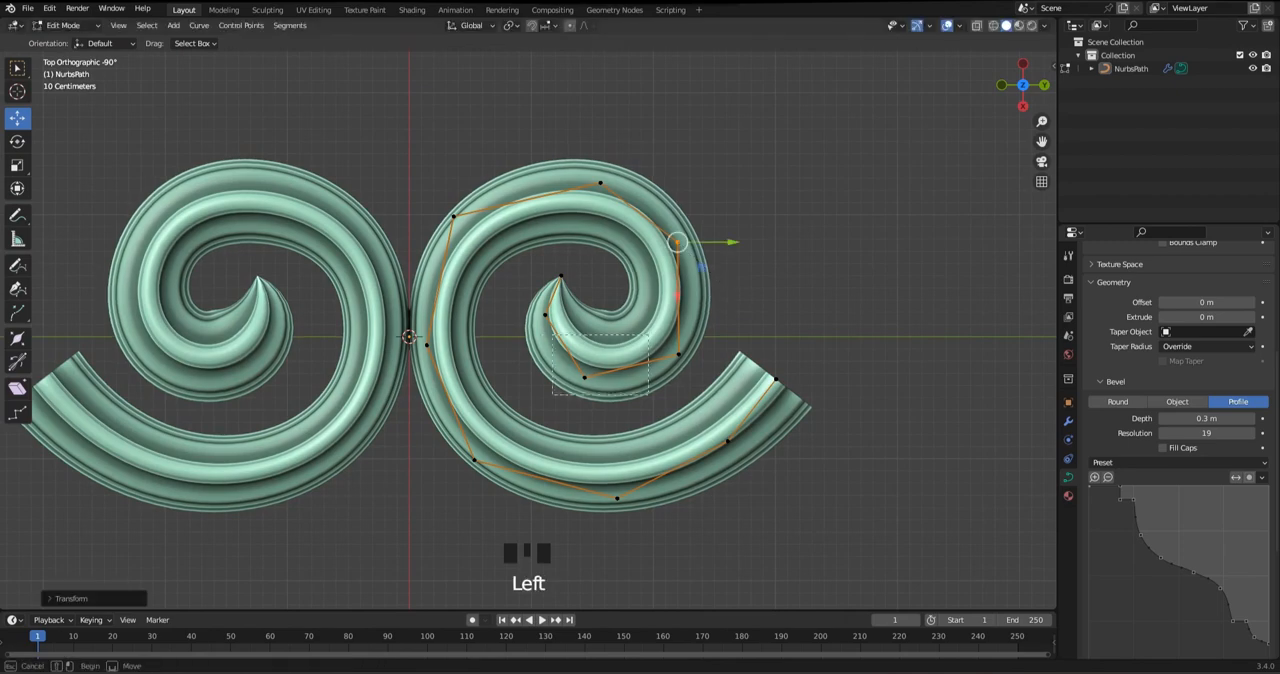
Reduce the radius of the point beside the spiral's inner tip and nudge the inner turn's lower points to smooth the curl
{"action": "left_click", "coordinate": [586, 379]}
{"action": "key", "text": "alt+s"}
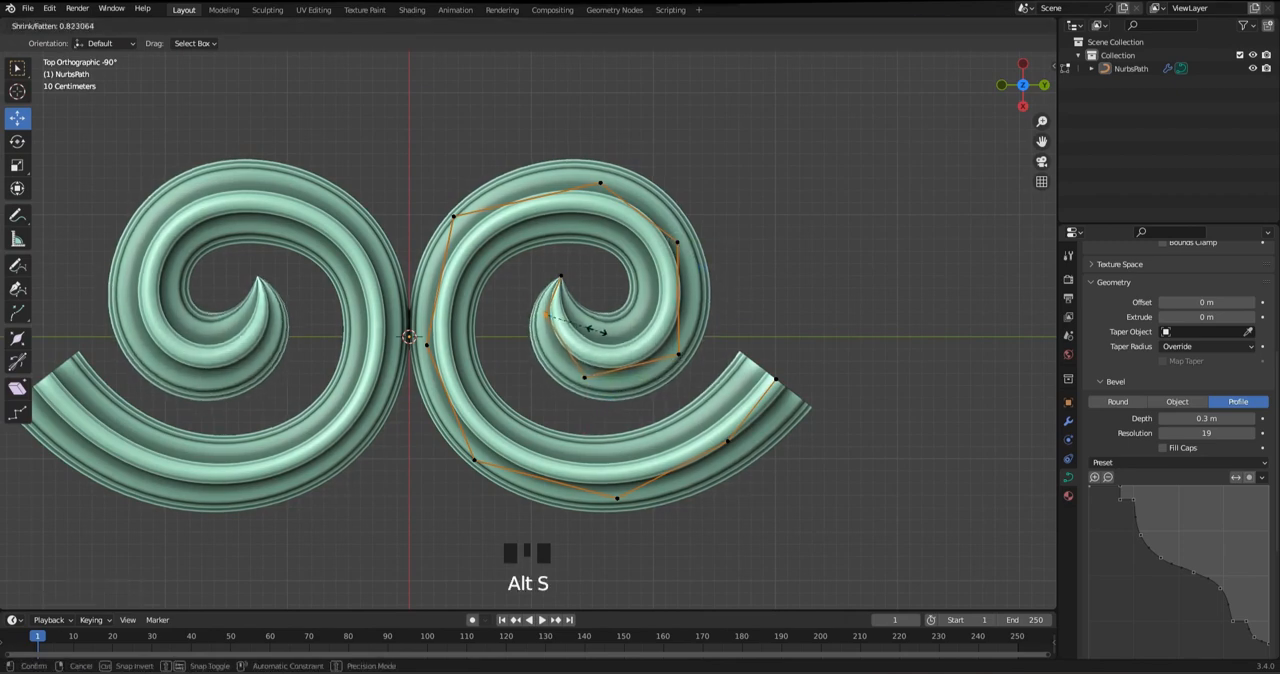
{"action": "left_click_drag", "start_coordinate": [545, 315], "coordinate": [546, 315]}
{"action": "left_click", "coordinate": [585, 378]}
{"action": "left_click_drag", "start_coordinate": [585, 378], "coordinate": [589, 379]}
{"action": "left_click", "coordinate": [679, 354]}
{"action": "left_click_drag", "start_coordinate": [679, 354], "coordinate": [676, 354]}
Move the spiral's outer right point outward and its top point up, and adjust the radii around the upper turn
{"action": "left_click", "coordinate": [677, 242]}
{"action": "left_click_drag", "start_coordinate": [677, 242], "coordinate": [683, 249]}
{"action": "key", "text": "alt+s"}
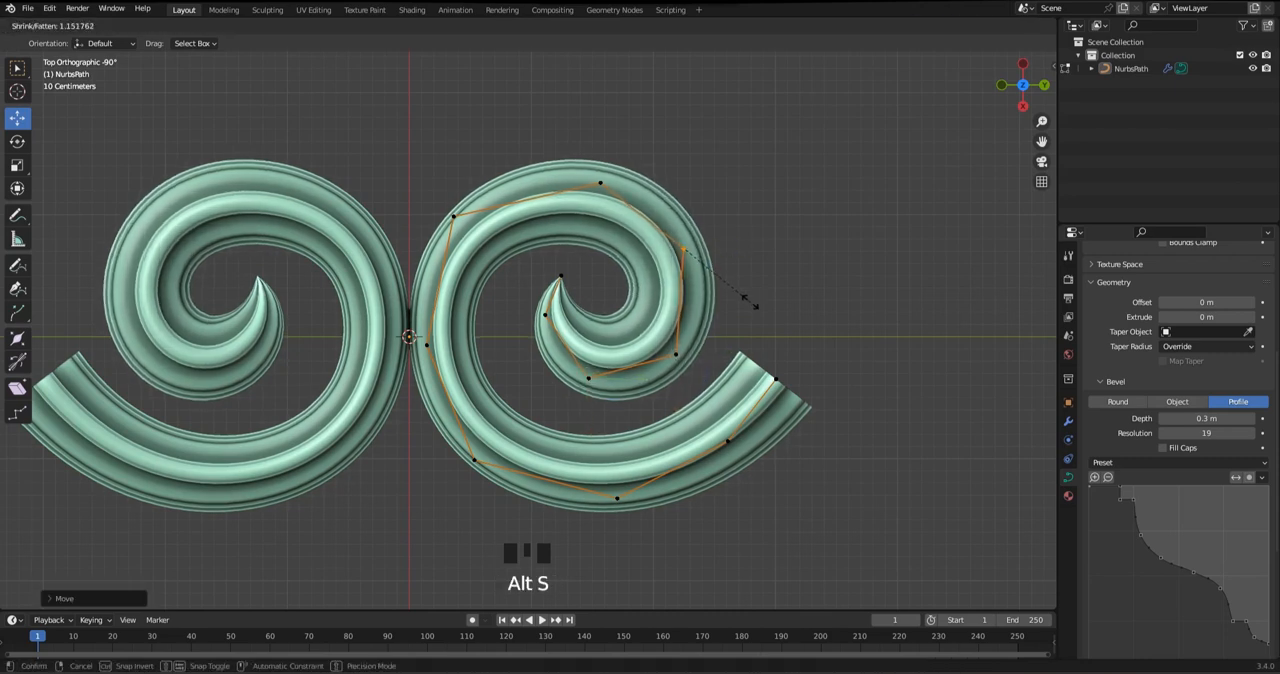
{"action": "left_click_drag", "start_coordinate": [600, 183], "coordinate": [601, 176]}
{"action": "key", "text": "alt+s"}
{"action": "left_click_drag", "start_coordinate": [490, 245], "coordinate": [490, 245]}
{"action": "key", "text": "alt+s"}
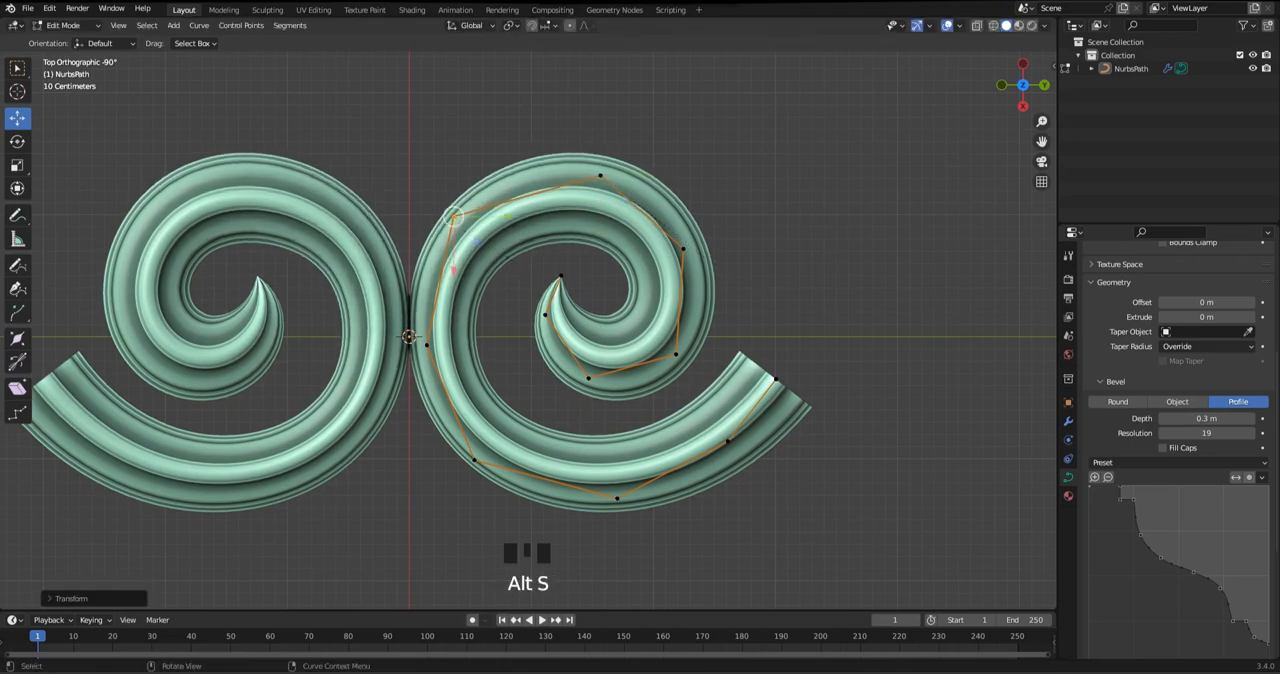
Nudge the spiral's top and outer right points slightly outward and save the file
{"action": "left_click_drag", "start_coordinate": [655, 175], "coordinate": [658, 175]}
{"action": "left_click", "coordinate": [683, 249]}
{"action": "left_click_drag", "start_coordinate": [738, 249], "coordinate": [741, 249]}
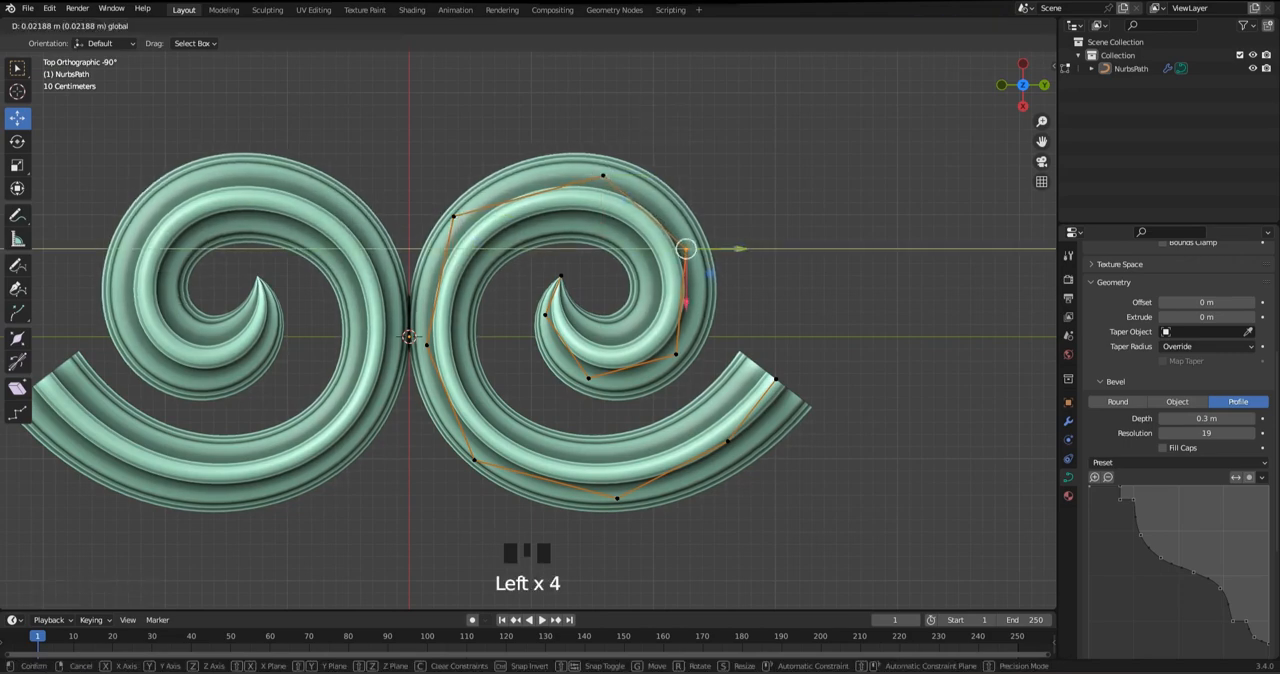
{"action": "key", "text": "Tab"}
{"action": "scroll", "coordinate": [738, 250], "scroll_direction": "down", "scroll_amount": 3}
{"action": "key", "text": "ctrl+s"}
{"action": "scroll", "coordinate": [738, 250], "scroll_direction": "up", "scroll_amount": 2}
{"action": "middle_click_drag", "start_coordinate": [738, 250], "coordinate": [735, 215], "text": "shift"}
{"action": "left_click", "coordinate": [690, 368]}
{"action": "key", "text": "ctrl+1"}
{"action": "left_click", "coordinate": [760, 400]}
{"action": "middle_click_drag", "start_coordinate": [760, 400], "coordinate": [759, 400], "text": "shift"}
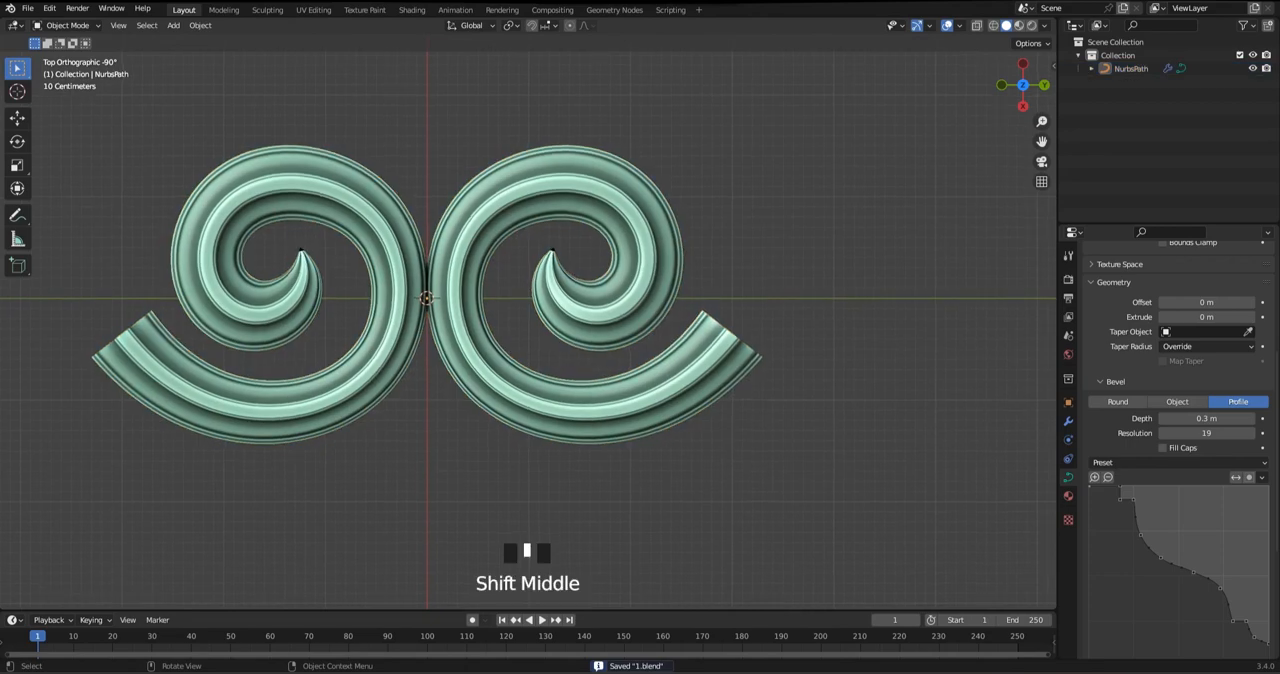
{"action": "key", "text": "ctrl+z"}
{"action": "key", "text": "ctrl+z"}
Reopen the path for editing, lower the arm's bottom control point slightly and adjust its radius
{"action": "left_click", "coordinate": [760, 400]}
{"action": "left_click", "coordinate": [672, 392]}
{"action": "middle_click_drag", "start_coordinate": [672, 392], "coordinate": [660, 371], "text": "shift"}
{"action": "key", "text": "Tab"}
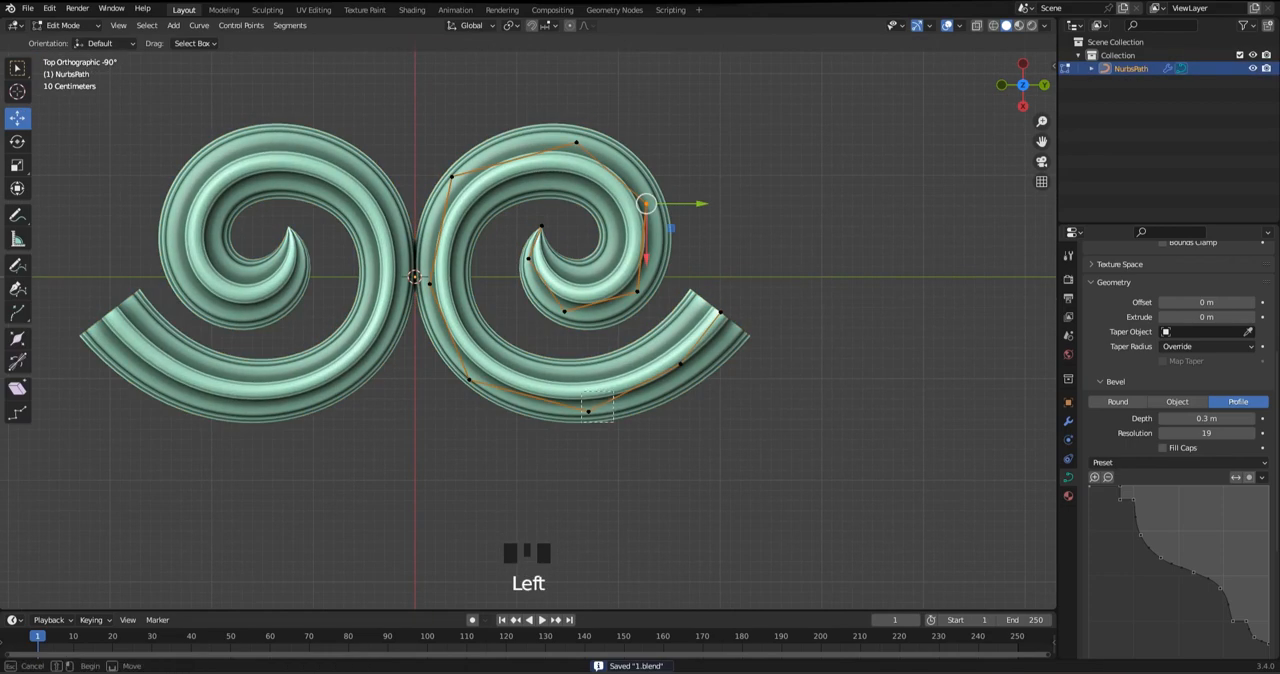
{"action": "left_click", "coordinate": [588, 412]}
{"action": "left_click_drag", "start_coordinate": [588, 465], "coordinate": [588, 474]}
{"action": "key", "text": "alt+s"}
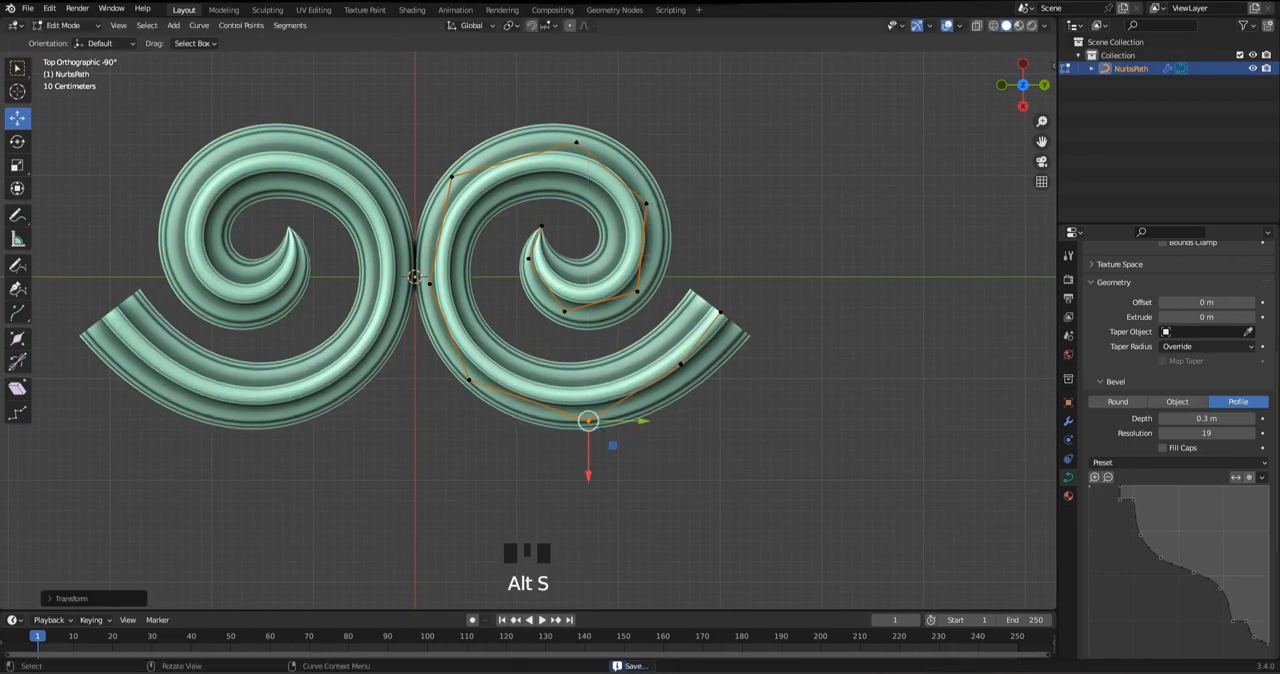
Flare the arm's end by enlarging the end point's radius by a factor of about 1.3
{"action": "left_click", "coordinate": [681, 364]}
{"action": "key", "text": "alt+s"}
{"action": "right_click", "coordinate": [723, 426]}
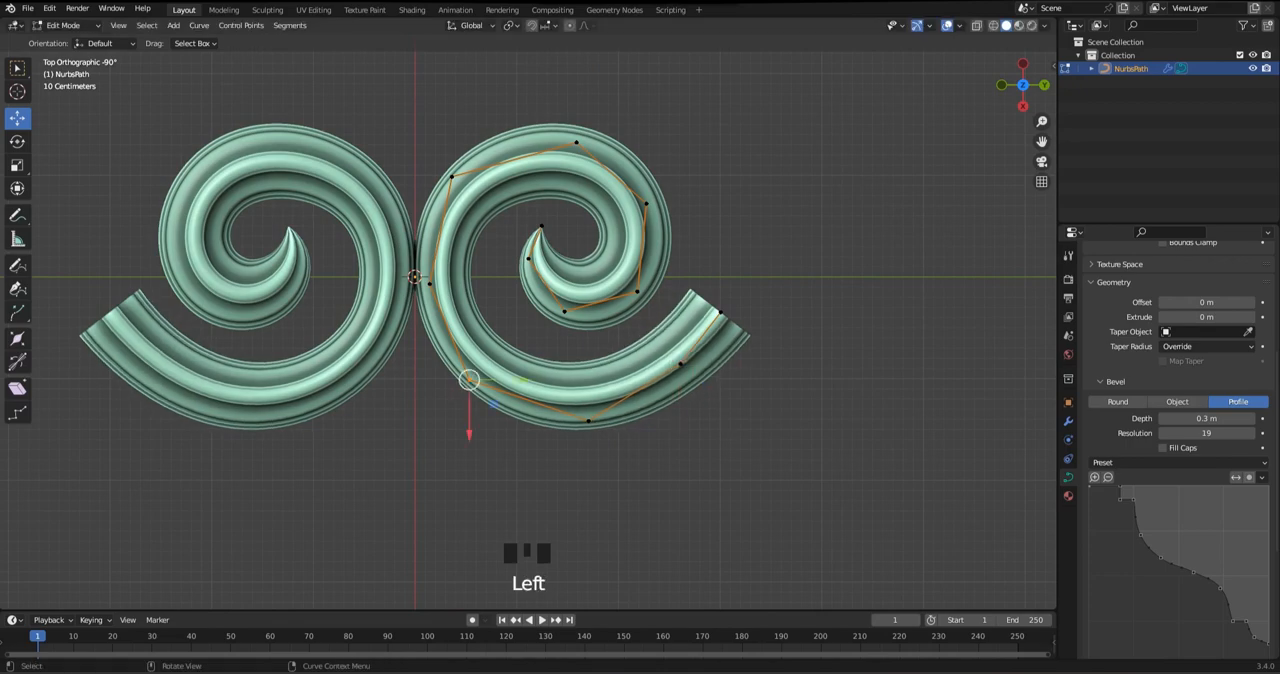
{"action": "key", "text": "alt+s"}
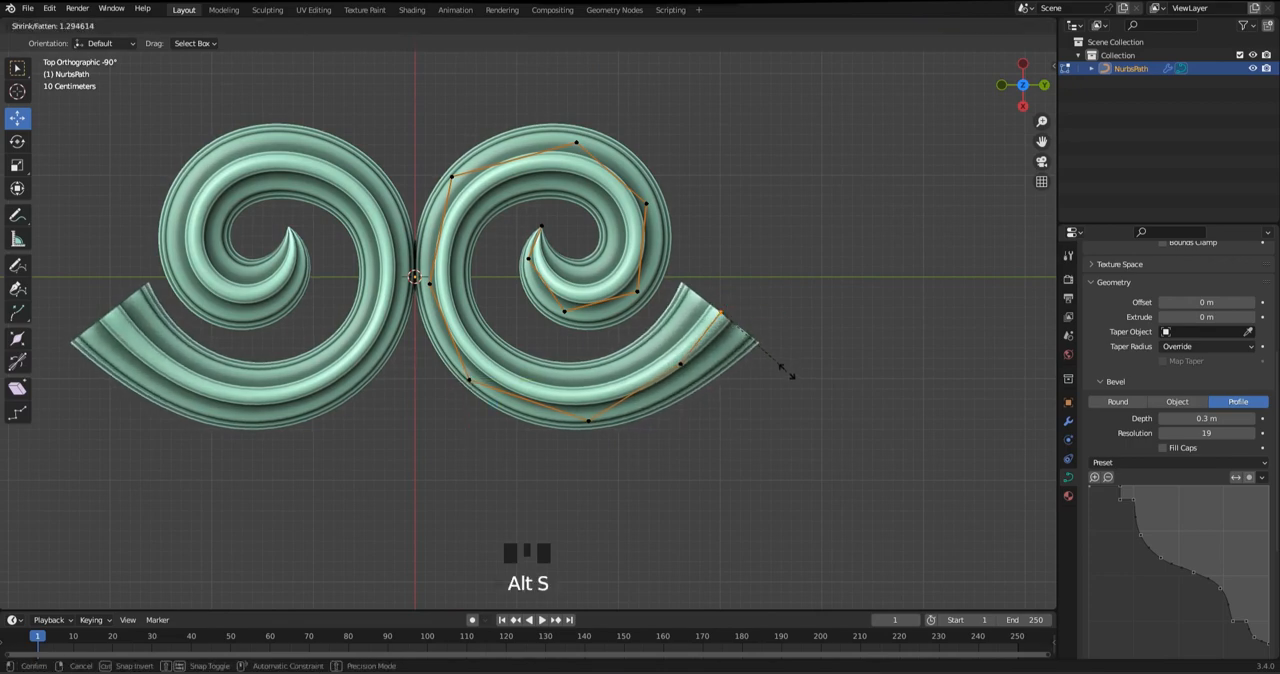
{"action": "right_click", "coordinate": [787, 371]}
{"action": "key", "text": "alt+s"}
{"action": "left_click", "coordinate": [811, 374]}
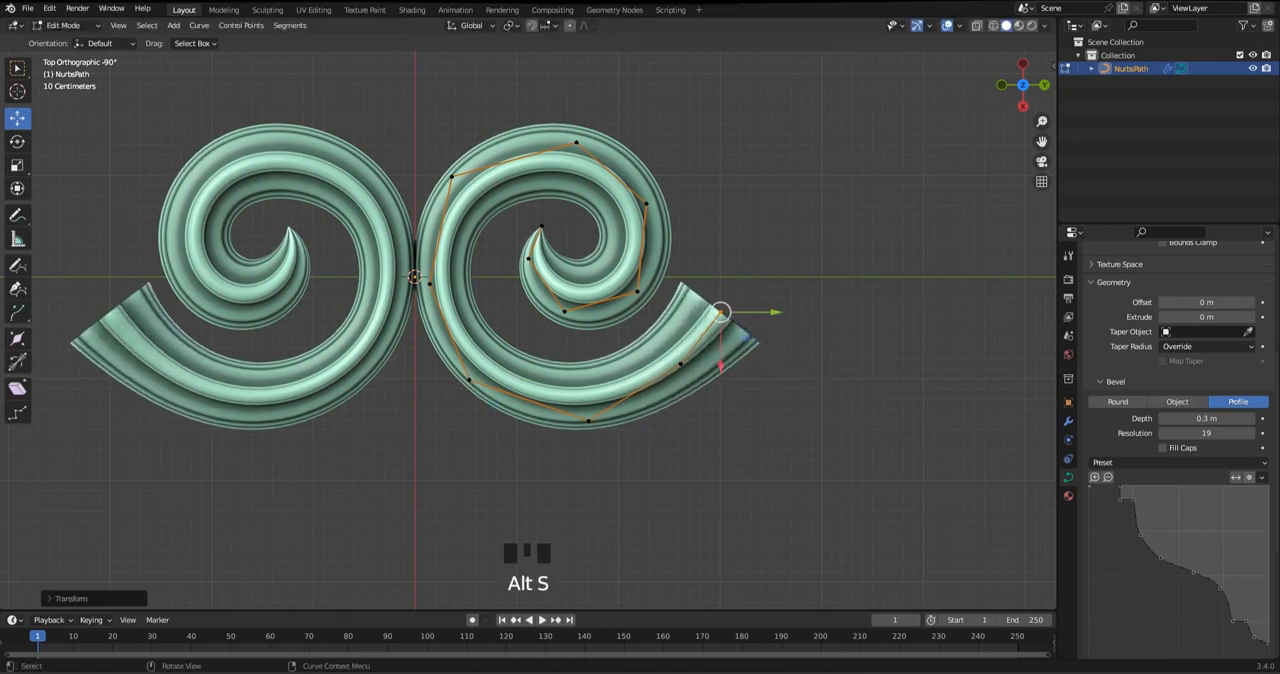
Extrude the arm's end point and lower the new point straight down along Z in the back view
{"action": "middle_click_drag", "start_coordinate": [811, 374], "coordinate": [860, 374], "text": "alt"}
{"action": "key", "text": "e"}
{"action": "right_click", "coordinate": [548, 290]}
{"action": "left_click_drag", "start_coordinate": [538, 268], "coordinate": [538, 319]}
{"action": "middle_click_drag", "start_coordinate": [750, 440], "coordinate": [750, 400], "text": "alt"}
{"action": "middle_click_drag", "start_coordinate": [750, 400], "coordinate": [750, 445], "text": "alt"}
{"action": "middle_click_drag", "start_coordinate": [750, 445], "coordinate": [787, 465], "text": "alt"}
Try to taper the extruded end of the arm to a radius of 0
{"action": "key", "text": "alt+s"}
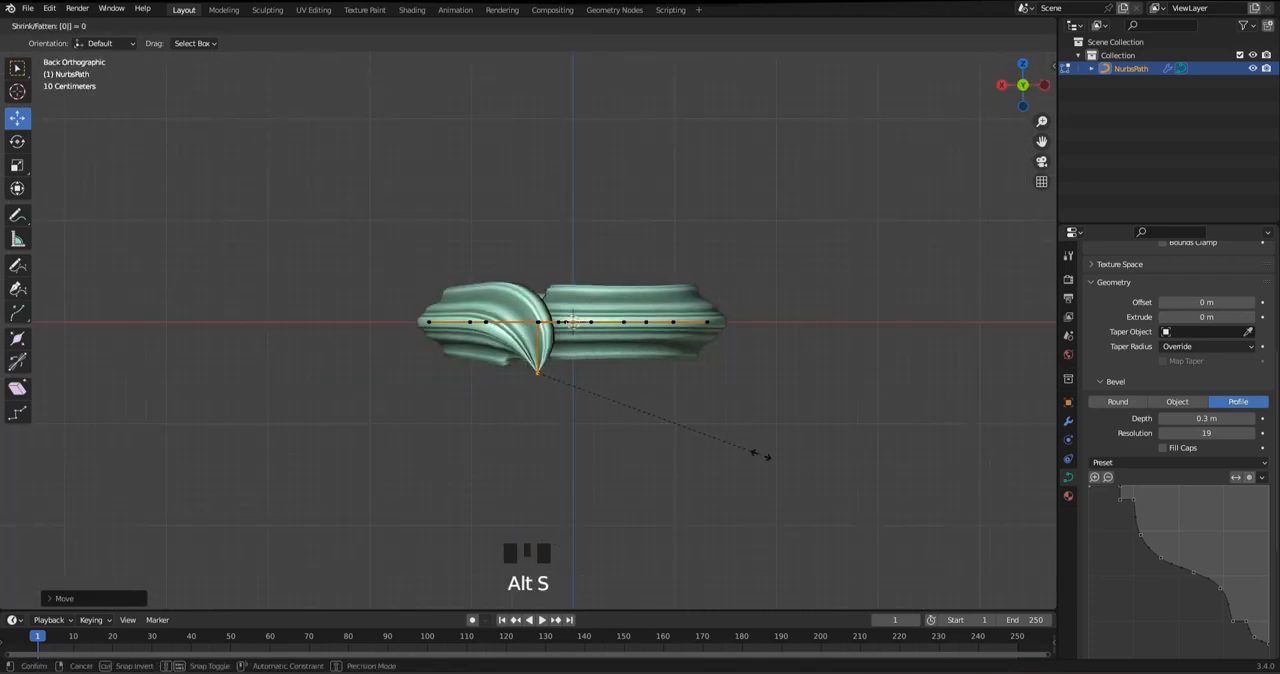
{"action": "middle_click_drag", "start_coordinate": [537, 372], "coordinate": [560, 372], "text": "alt"}
{"action": "middle_click_drag", "start_coordinate": [560, 372], "coordinate": [531, 368], "text": "alt"}
{"action": "key", "text": "ctrl+z"}
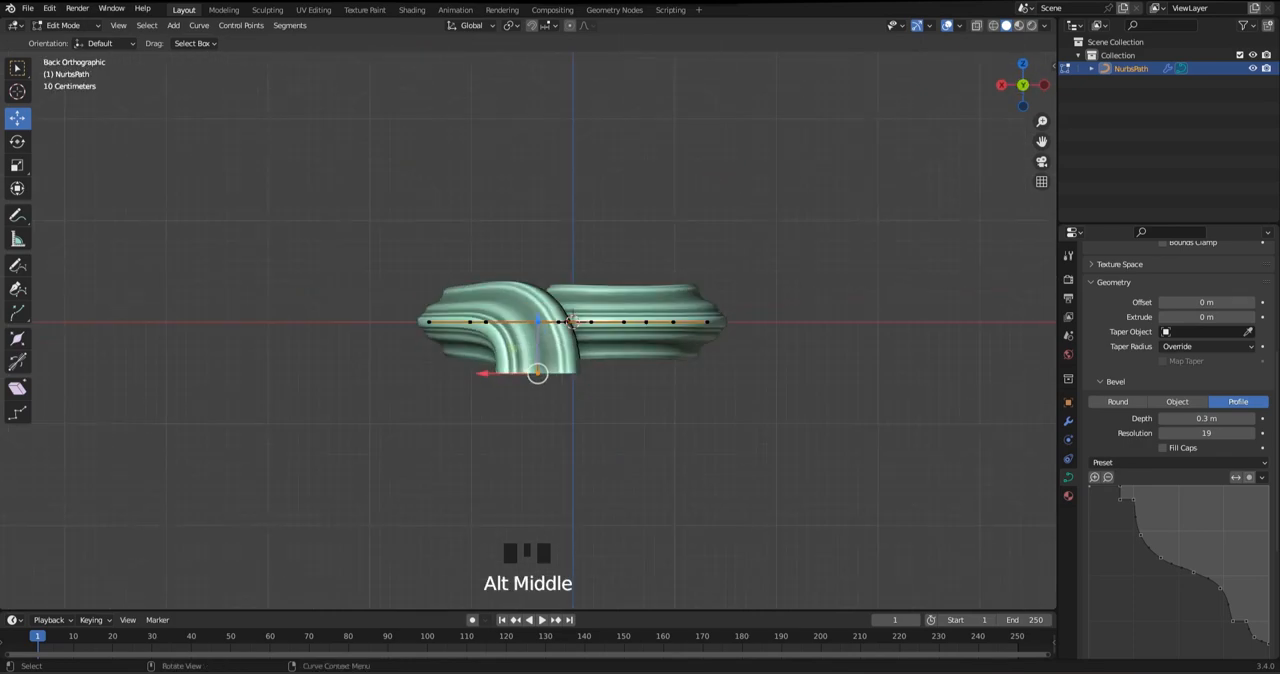
Try to extrude another point in place at the arm's lowered end
{"action": "key", "text": "e"}
{"action": "left_click", "coordinate": [540, 374]}
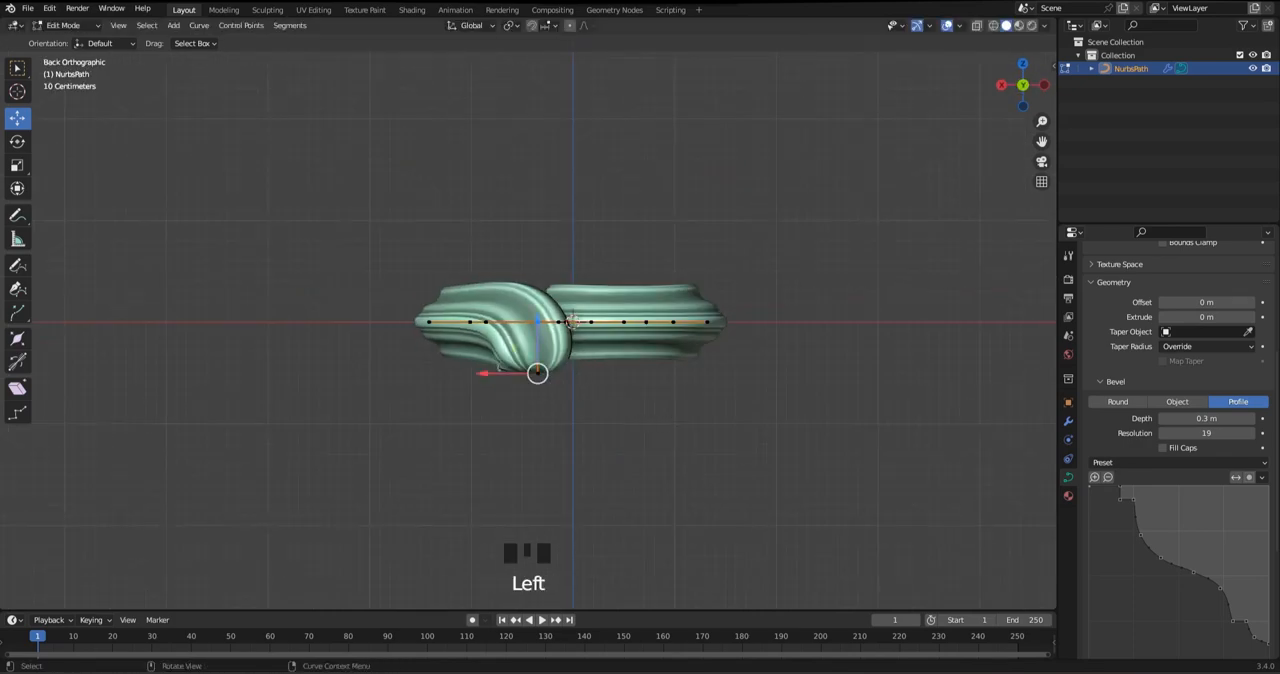
{"action": "left_click", "coordinate": [571, 320]}
{"action": "middle_click_drag", "start_coordinate": [571, 320], "coordinate": [620, 300]}
{"action": "key", "text": "ctrl+z"}
{"action": "key", "text": "ctrl+z"}
{"action": "key", "text": "ctrl+z"}
Try a smaller radius and a further downward extrusion at the arm's lowered end
{"action": "key", "text": "alt+s"}
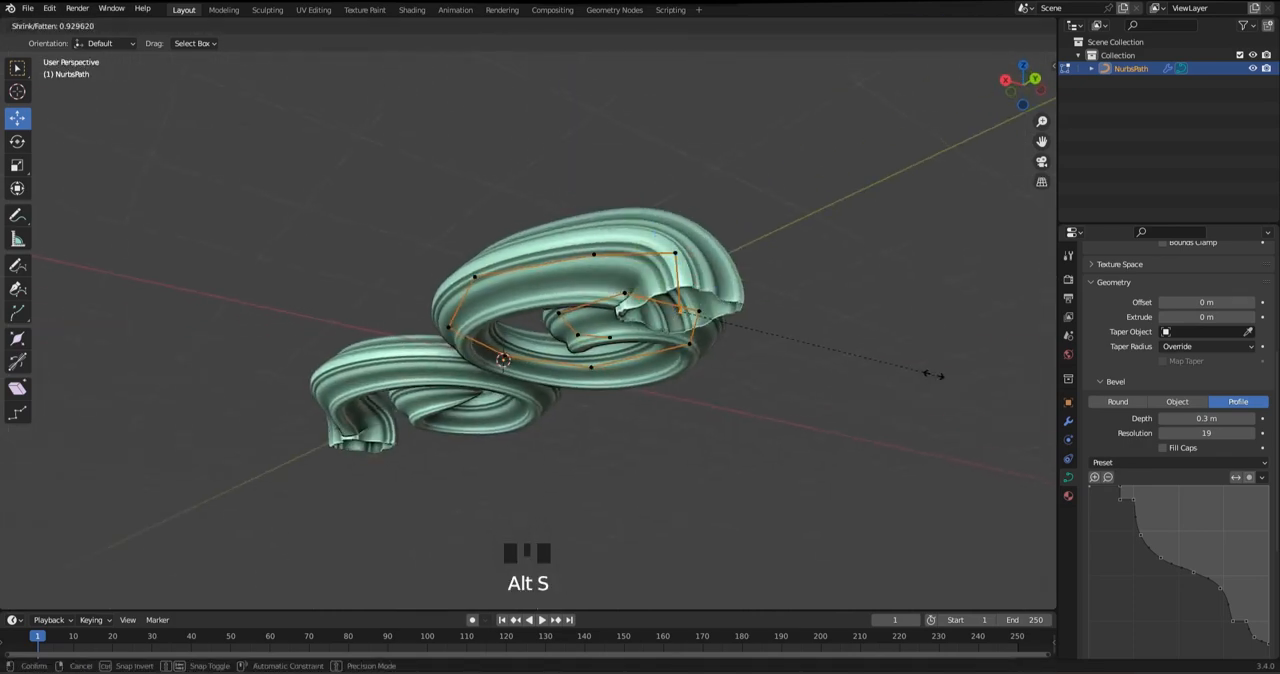
{"action": "left_click", "coordinate": [933, 375]}
{"action": "middle_click_drag", "start_coordinate": [933, 375], "coordinate": [972, 375], "text": "alt"}
{"action": "key", "text": "e"}
{"action": "left_click", "coordinate": [537, 500]}
{"action": "key", "text": "ctrl+z"}
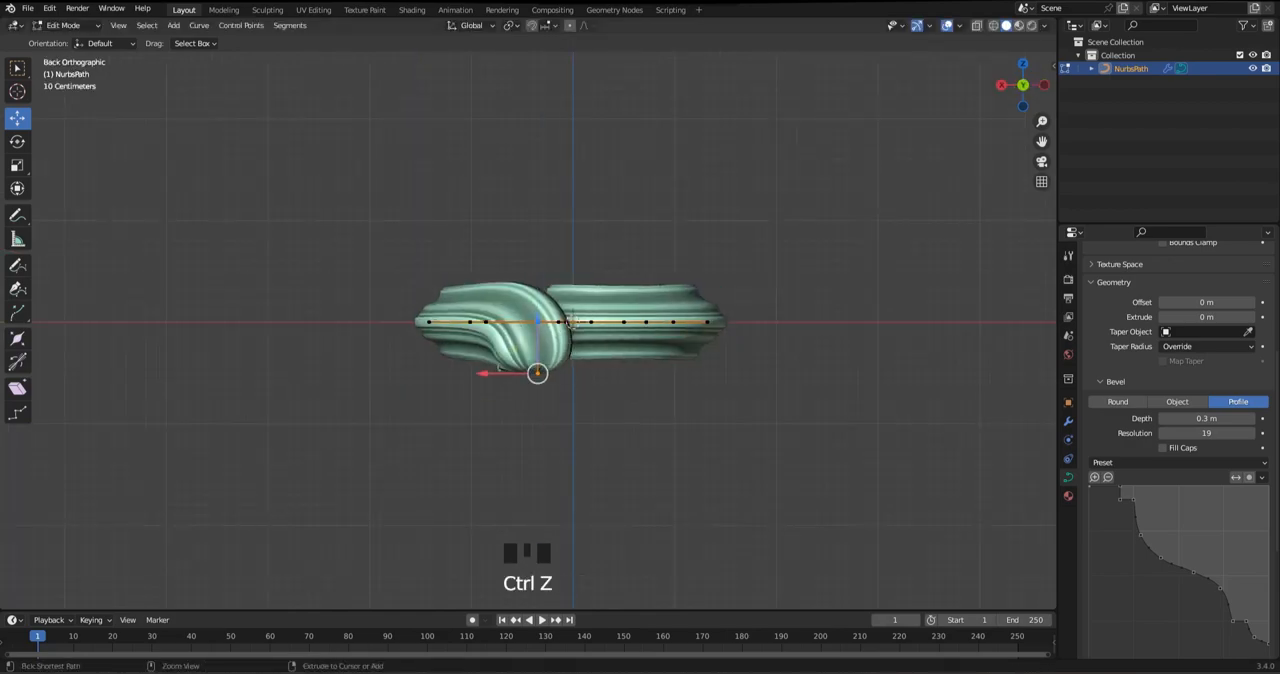
{"action": "left_click_drag", "start_coordinate": [538, 321], "coordinate": [538, 353]}
{"action": "key", "text": "ctrl+z"}
Taper the arm's lowered end to a point by shrinking its radius and save the file
{"action": "key", "text": "alt+s"}
{"action": "left_click", "coordinate": [543, 376]}
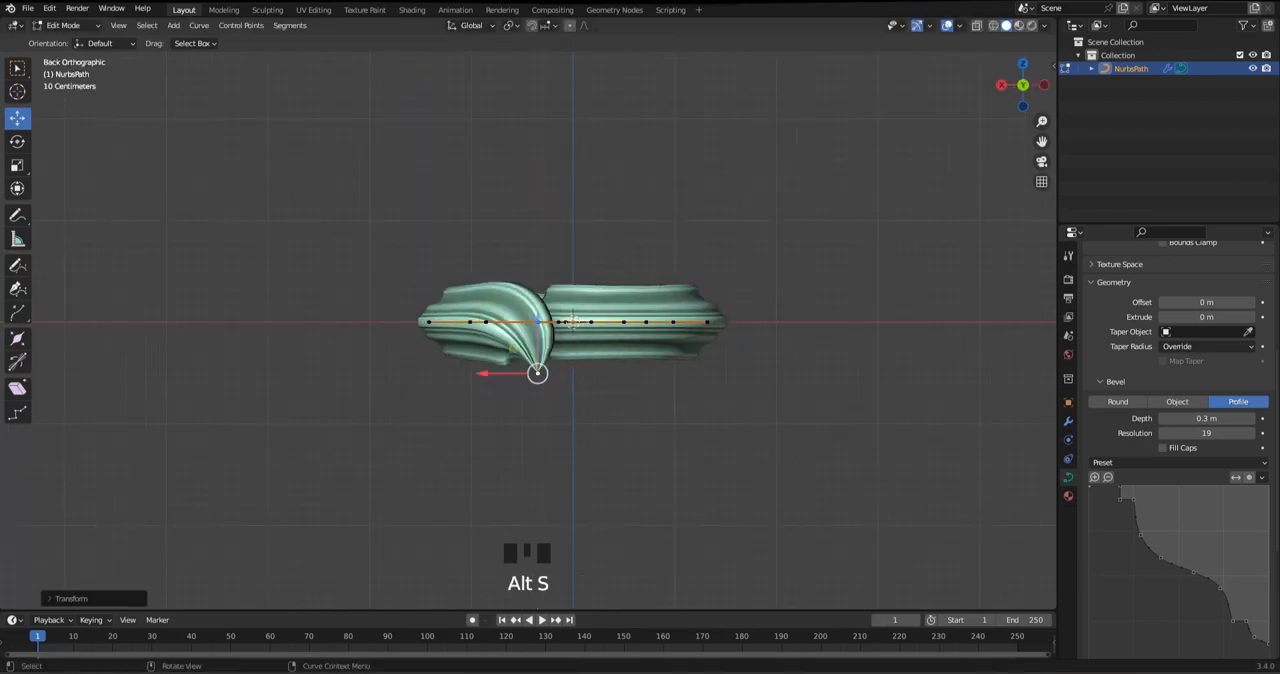
{"action": "middle_click_drag", "start_coordinate": [543, 376], "coordinate": [613, 350]}
{"action": "key", "text": "Tab"}
{"action": "key", "text": "ctrl+s"}
Enlarge the radius at the arm's outer end by a factor of about 1.26
{"action": "key", "text": "Tab"}
{"action": "key", "text": "alt+s"}
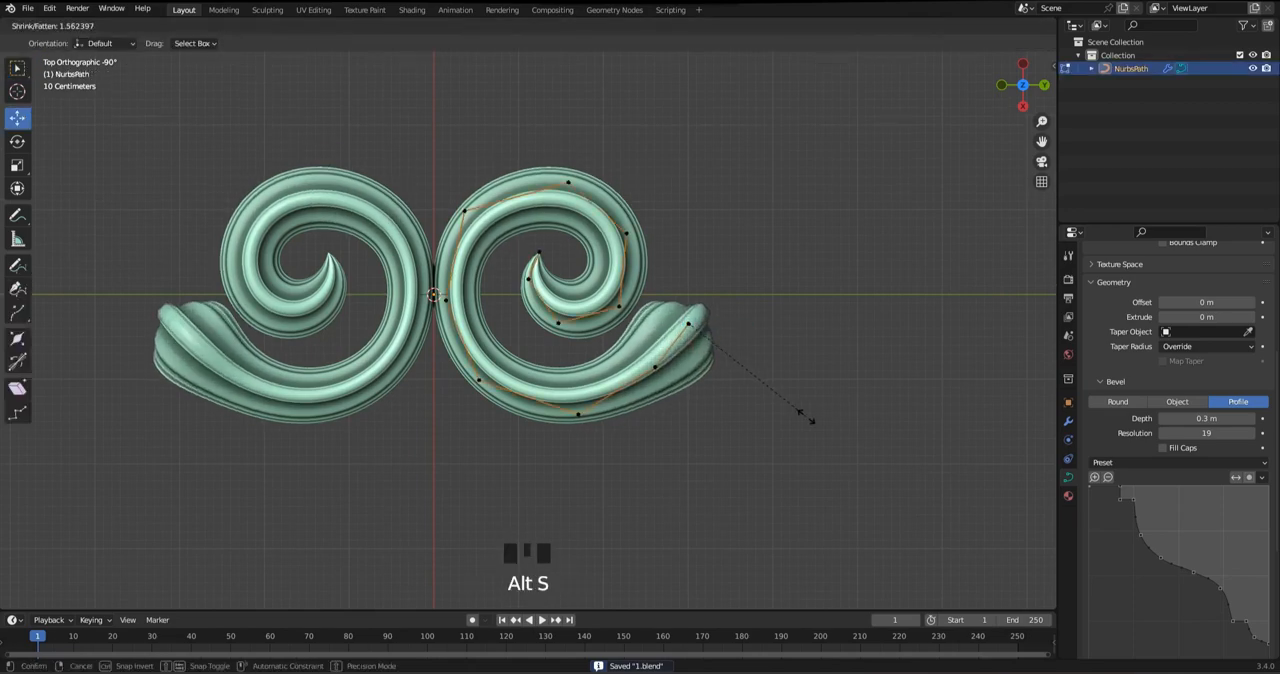
{"action": "key", "text": "ctrl+z"}
{"action": "key", "text": "alt+s"}
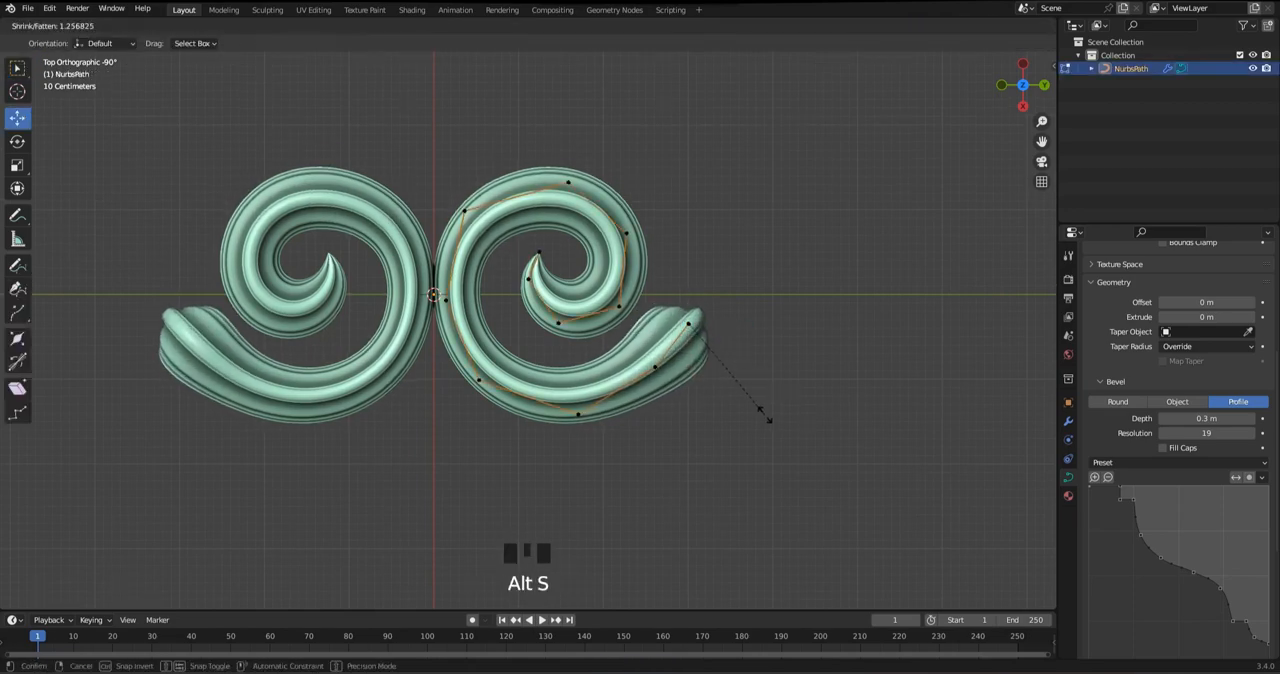
{"action": "key", "text": "Tab"}
{"action": "key", "text": "Tab"}
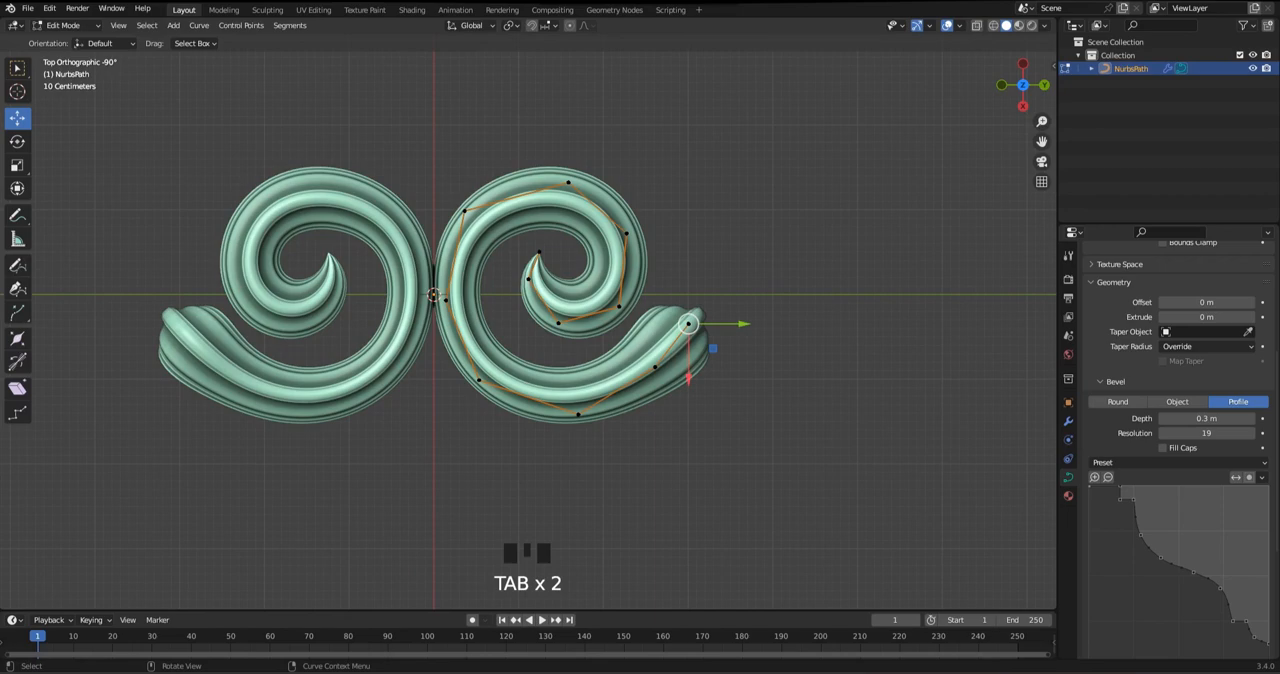
Fine-tune the radius along the arm and save the file
{"action": "key", "text": "alt+s"}
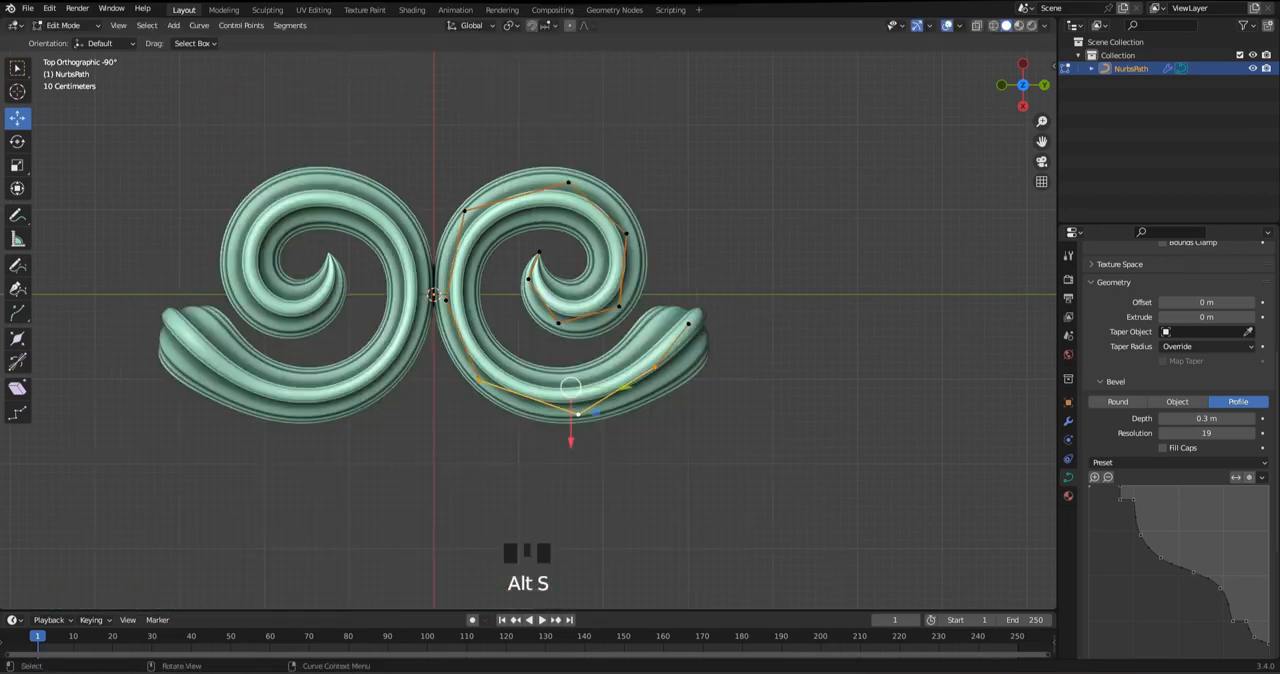
{"action": "scroll", "coordinate": [805, 289], "scroll_direction": "up", "scroll_amount": 2}
{"action": "key", "text": "ctrl+s"}
{"action": "key", "text": "Tab"}
{"action": "key", "text": "Tab"}
Duplicate the spiral's control points down to the lower bend, place the copy beyond the arm's end and save the file
{"action": "left_click", "coordinate": [592, 401]}
{"action": "left_click", "coordinate": [481, 468], "text": "shift"}
{"action": "left_click", "coordinate": [338, 419], "text": "shift"}
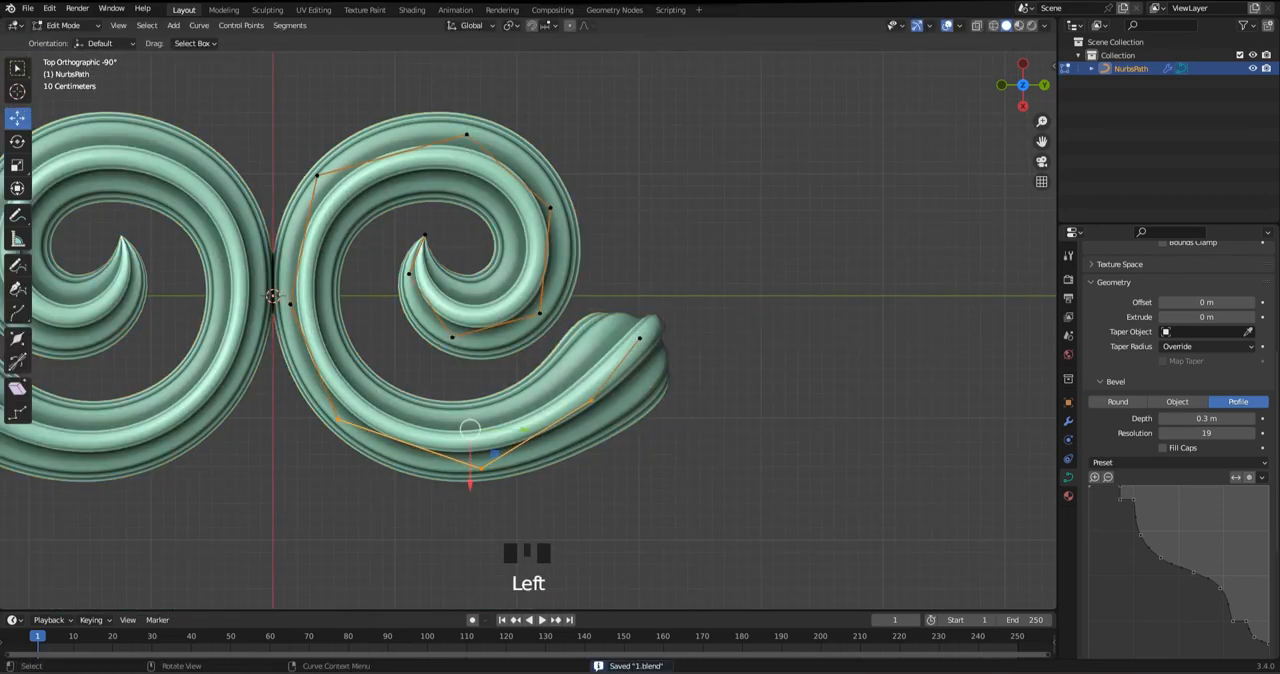
{"action": "left_click_drag", "start_coordinate": [216, 84], "coordinate": [434, 306]}
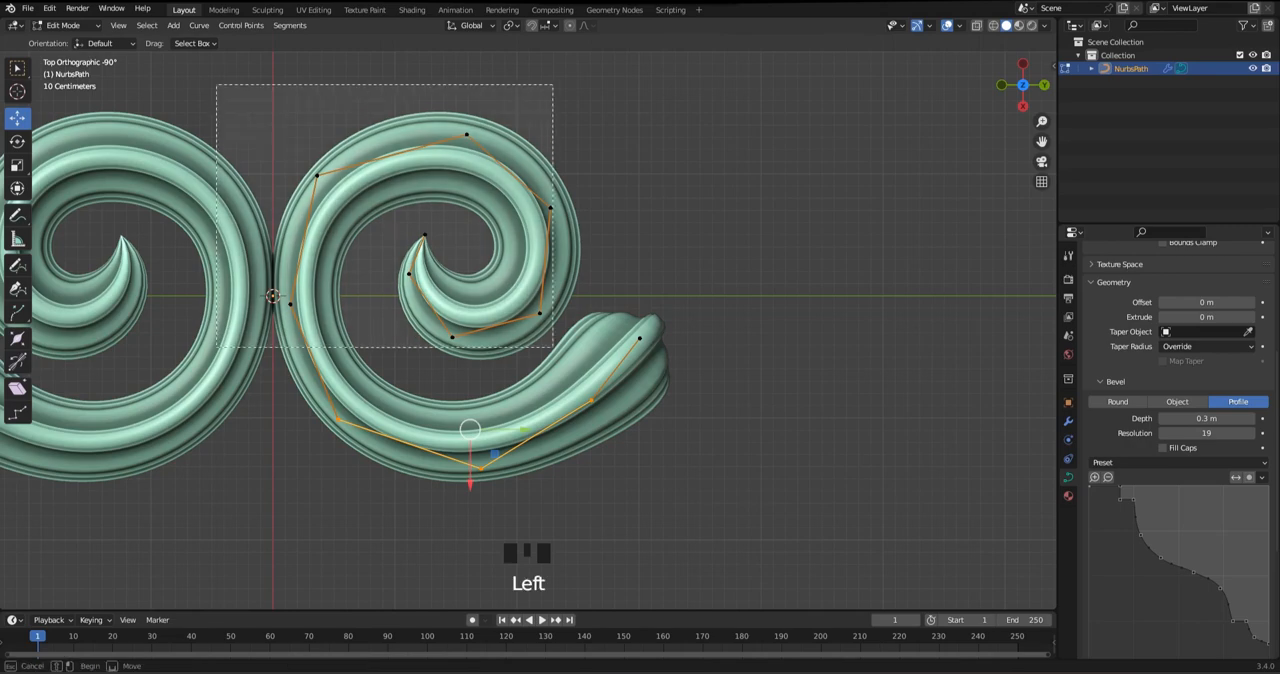
{"action": "left_click_drag", "start_coordinate": [567, 356], "coordinate": [567, 358]}
{"action": "left_click", "coordinate": [338, 419], "text": "shift"}
{"action": "key", "text": "shift+d"}
{"action": "left_click", "coordinate": [726, 320]}
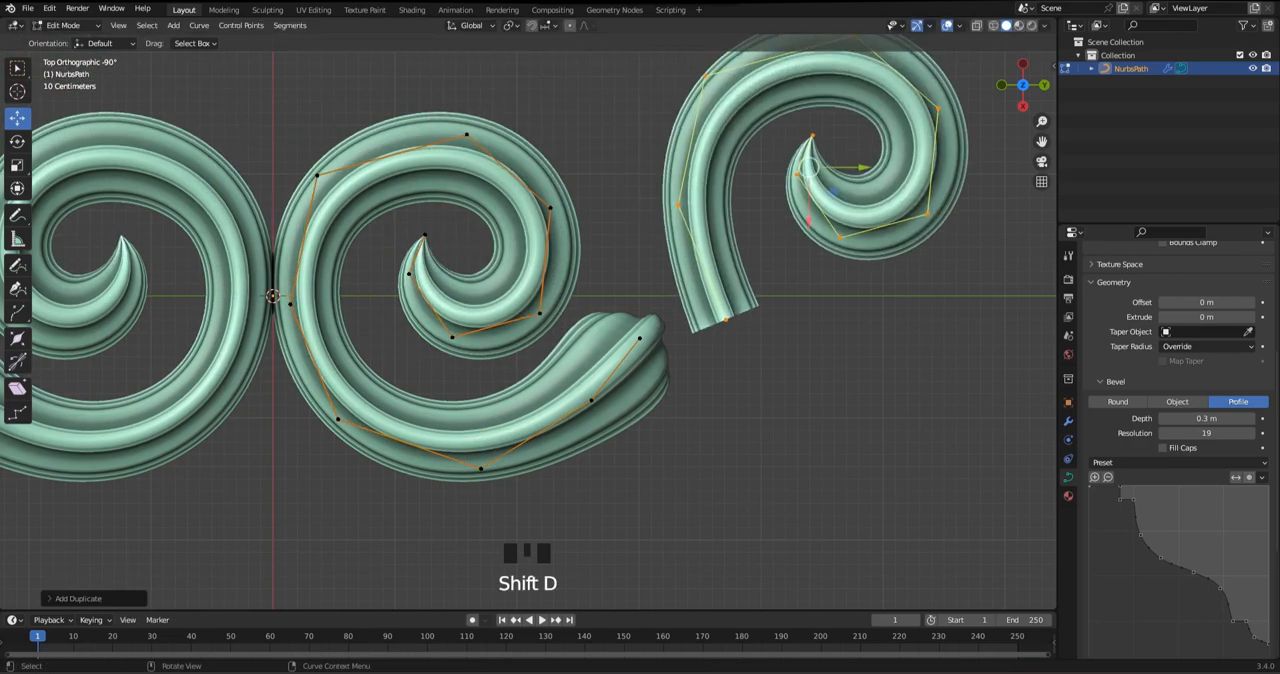
{"action": "key", "text": "ctrl+s"}
{"action": "key", "text": "e"}
{"action": "right_click", "coordinate": [688, 322]}
{"action": "scroll", "coordinate": [688, 322], "scroll_direction": "down", "scroll_amount": 2}
{"action": "key", "text": "e"}
{"action": "right_click", "coordinate": [685, 320]}
{"action": "key", "text": "ctrl+z"}
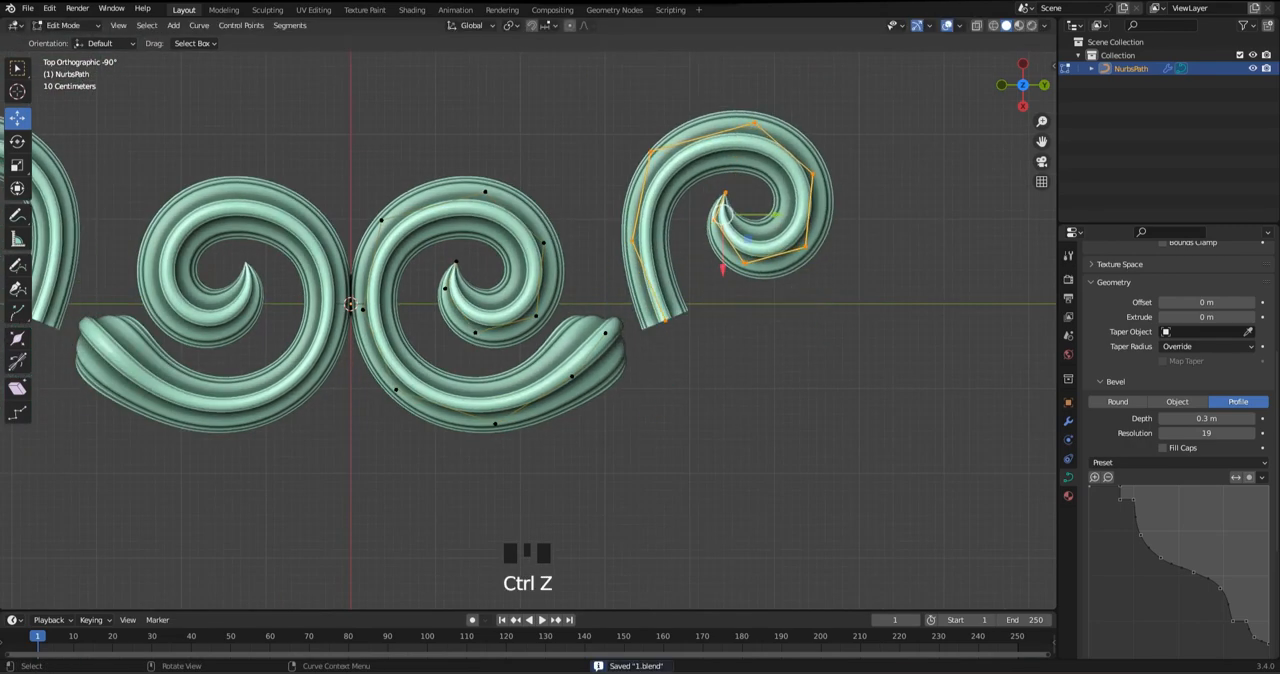
Rotate the copied scroll and move its open end onto the arm's tip
{"action": "key", "text": "r"}
{"action": "left_click", "coordinate": [637, 285]}
{"action": "left_click_drag", "start_coordinate": [723, 212], "coordinate": [720, 288]}
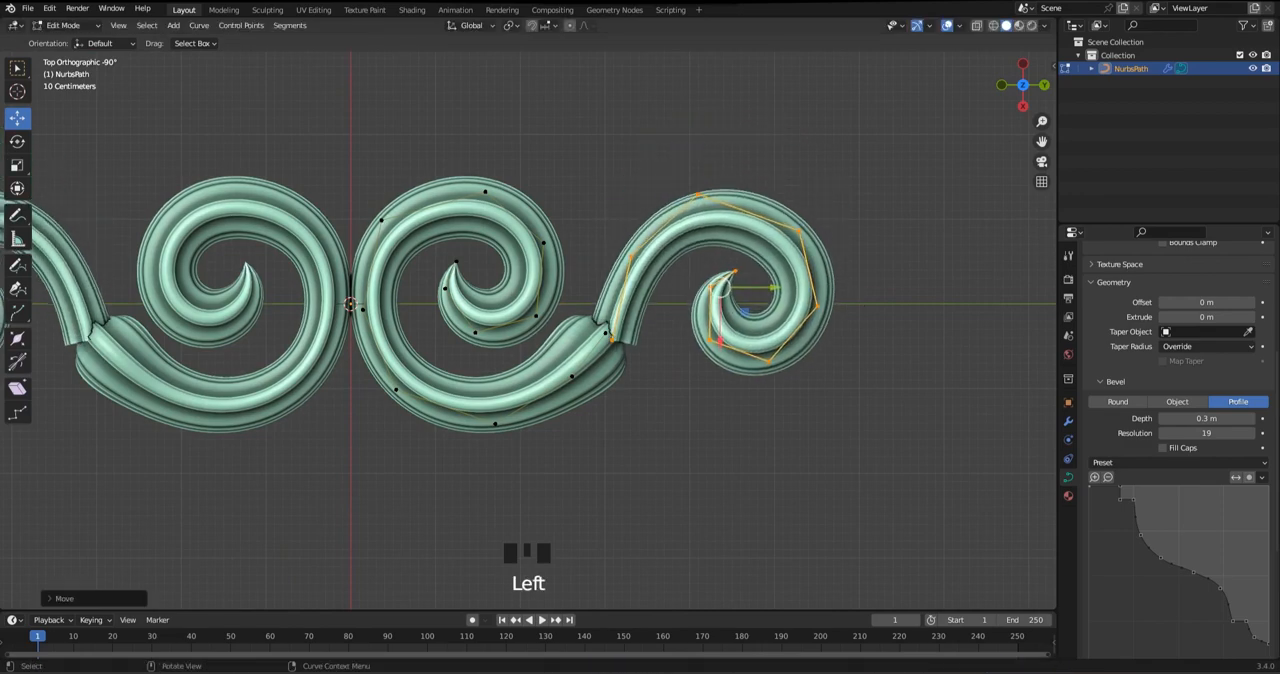
{"action": "key", "text": "e"}
{"action": "key", "text": "ctrl+z"}
Scale the copied scroll down, readjust its rotation and radius, and fit its open end to the arm's tip
{"action": "key", "text": "r"}
{"action": "left_click", "coordinate": [905, 310]}
{"action": "key", "text": "s"}
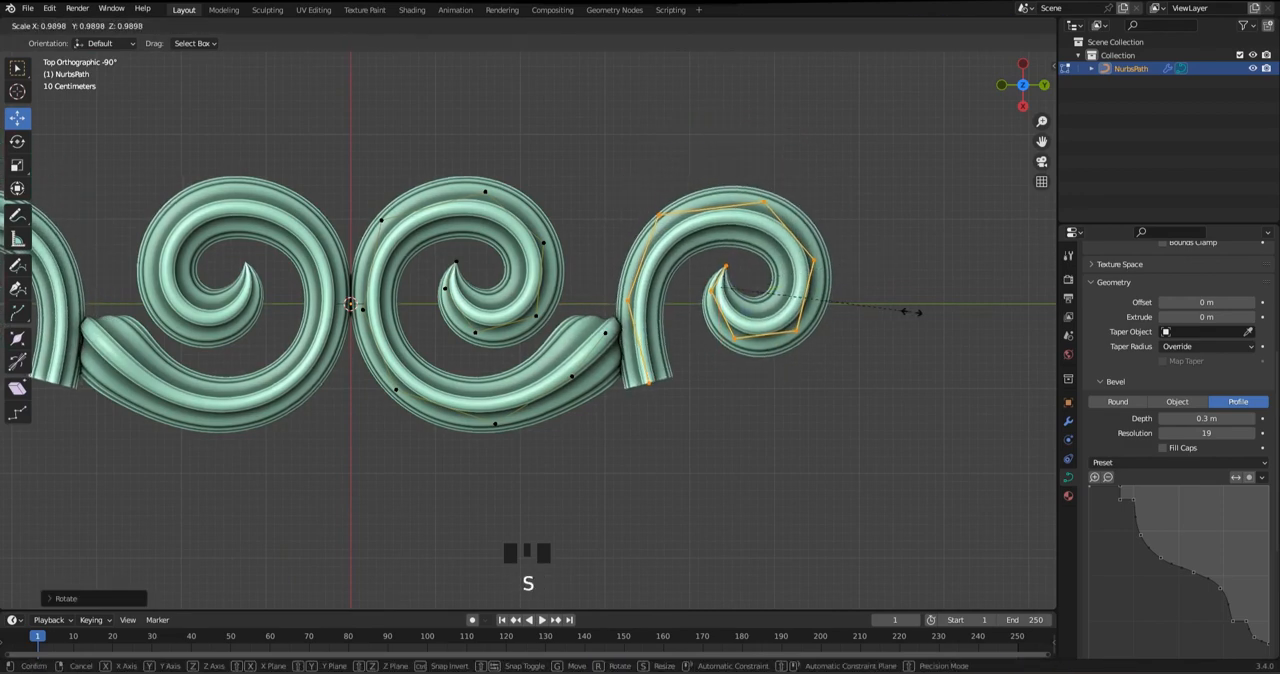
{"action": "key", "text": "r"}
{"action": "key", "text": "alt+s"}
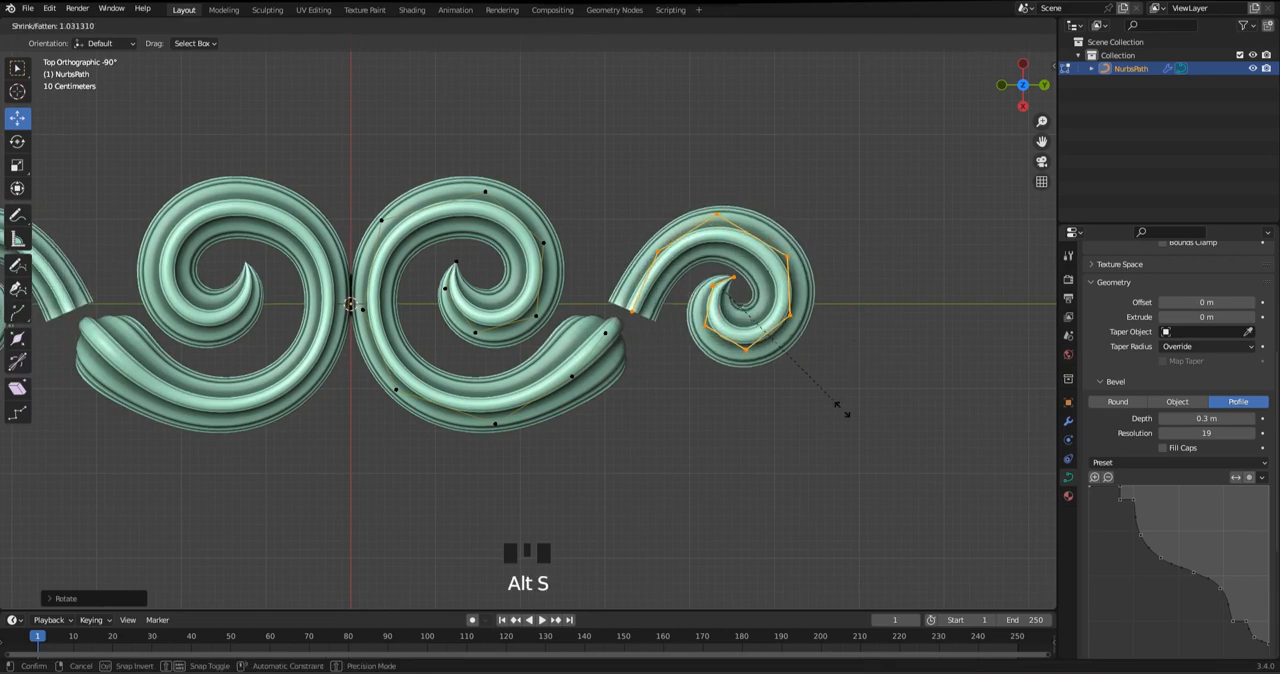
{"action": "left_click_drag", "start_coordinate": [722, 288], "coordinate": [693, 321]}
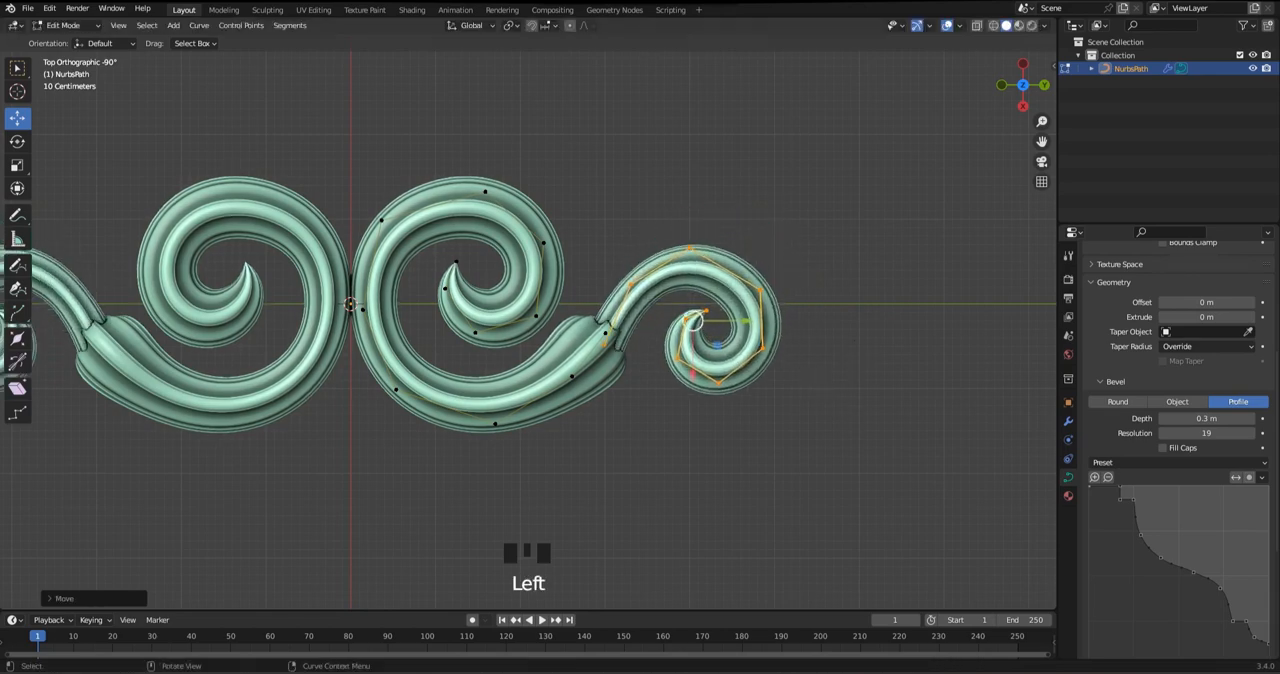
Shift the copied scroll slightly and rotate it until its open end points straight down beside the arm's tip
{"action": "middle_click_drag", "start_coordinate": [693, 321], "coordinate": [693, 362], "text": "alt"}
{"action": "left_click_drag", "start_coordinate": [692, 238], "coordinate": [692, 230]}
{"action": "middle_click_drag", "start_coordinate": [800, 325], "coordinate": [800, 285], "text": "alt"}
{"action": "scroll", "coordinate": [880, 304], "scroll_direction": "up", "scroll_amount": 3}
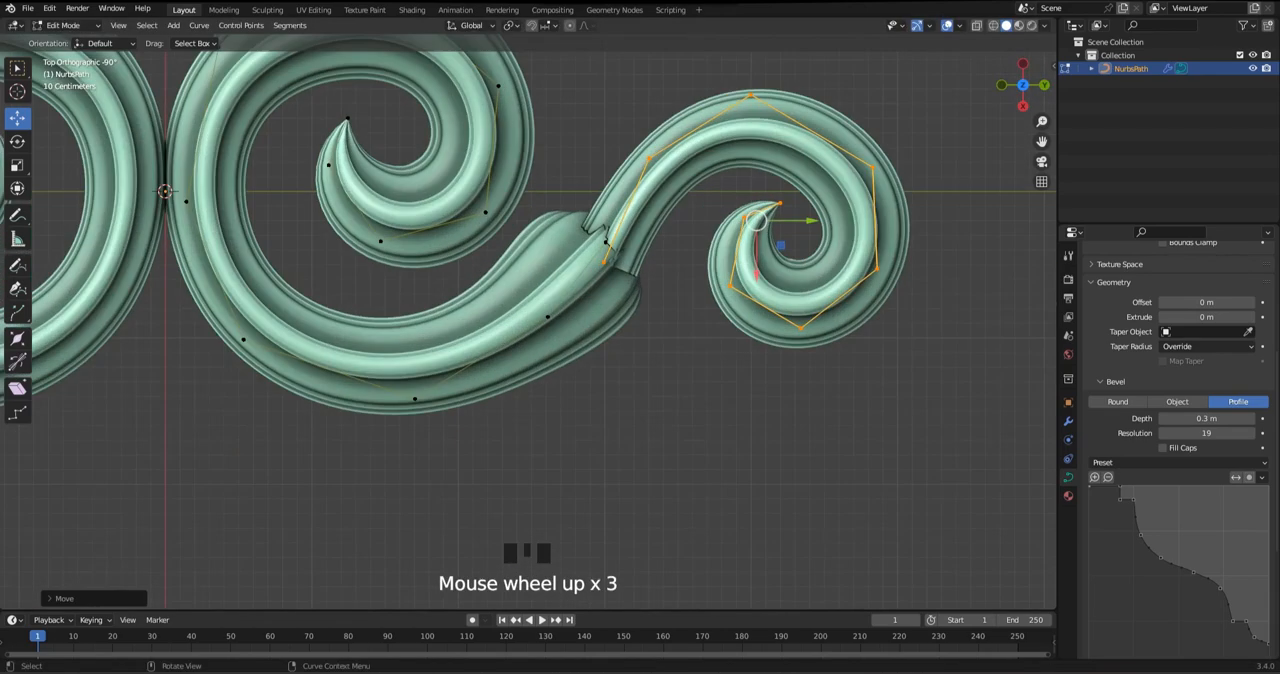
{"action": "middle_click_drag", "start_coordinate": [889, 304], "coordinate": [806, 355], "text": "shift"}
{"action": "key", "text": "r"}
{"action": "left_click", "coordinate": [829, 279]}
{"action": "middle_click_drag", "start_coordinate": [829, 279], "coordinate": [831, 315], "text": "shift"}
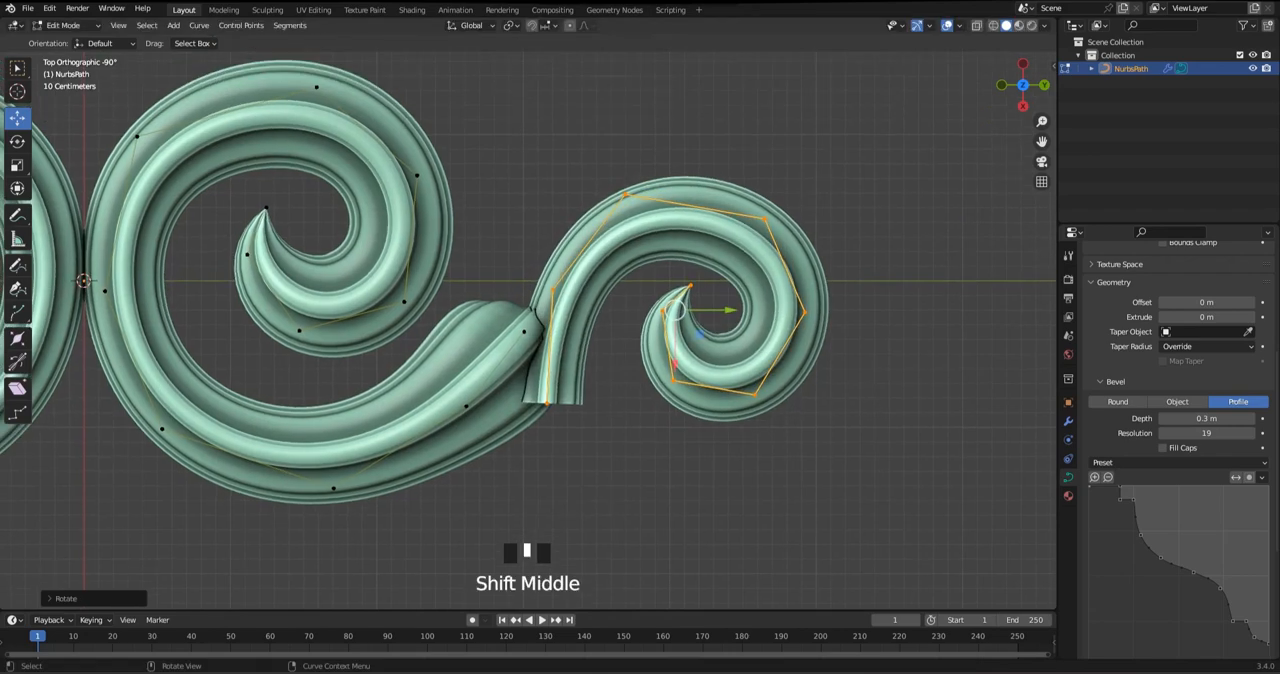
Move and rotate the copied scroll to seat its open end on the arm's tip, and adjust its curve radius
{"action": "left_click_drag", "start_coordinate": [699, 334], "coordinate": [698, 262]}
{"action": "key", "text": "r"}
{"action": "left_click", "coordinate": [806, 306]}
{"action": "key", "text": "alt+s"}
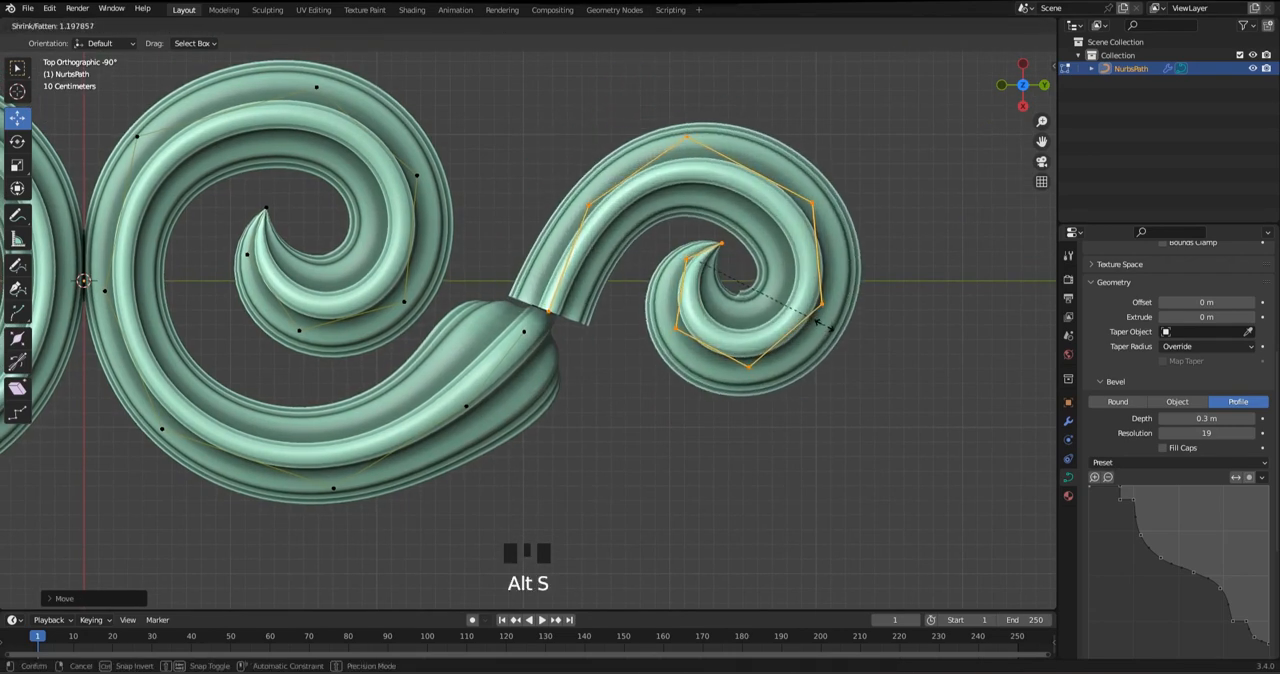
{"action": "key", "text": "alt+s"}
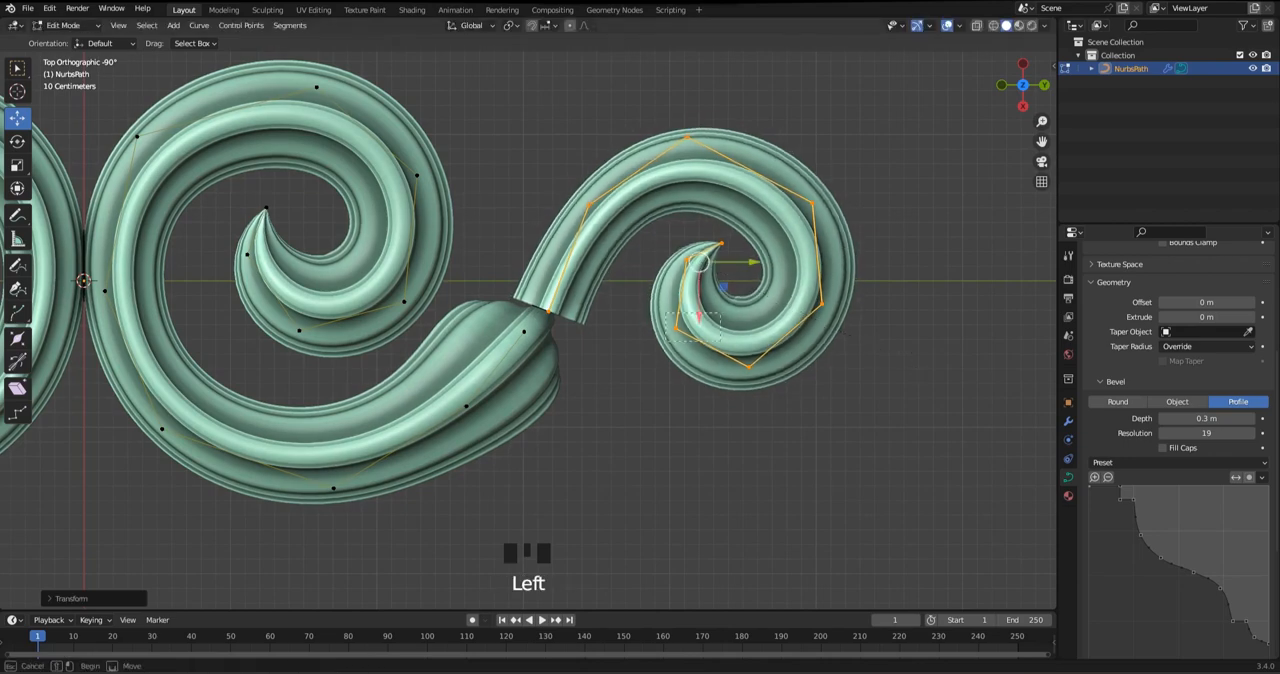
Extrude the copied scroll's open end straight down in the side view and shrink the new end point's radius
{"action": "key", "text": "alt+s"}
{"action": "middle_click_drag", "start_coordinate": [600, 380], "coordinate": [600, 330], "text": "alt"}
{"action": "middle_click_drag", "start_coordinate": [600, 330], "coordinate": [601, 322], "text": "shift"}
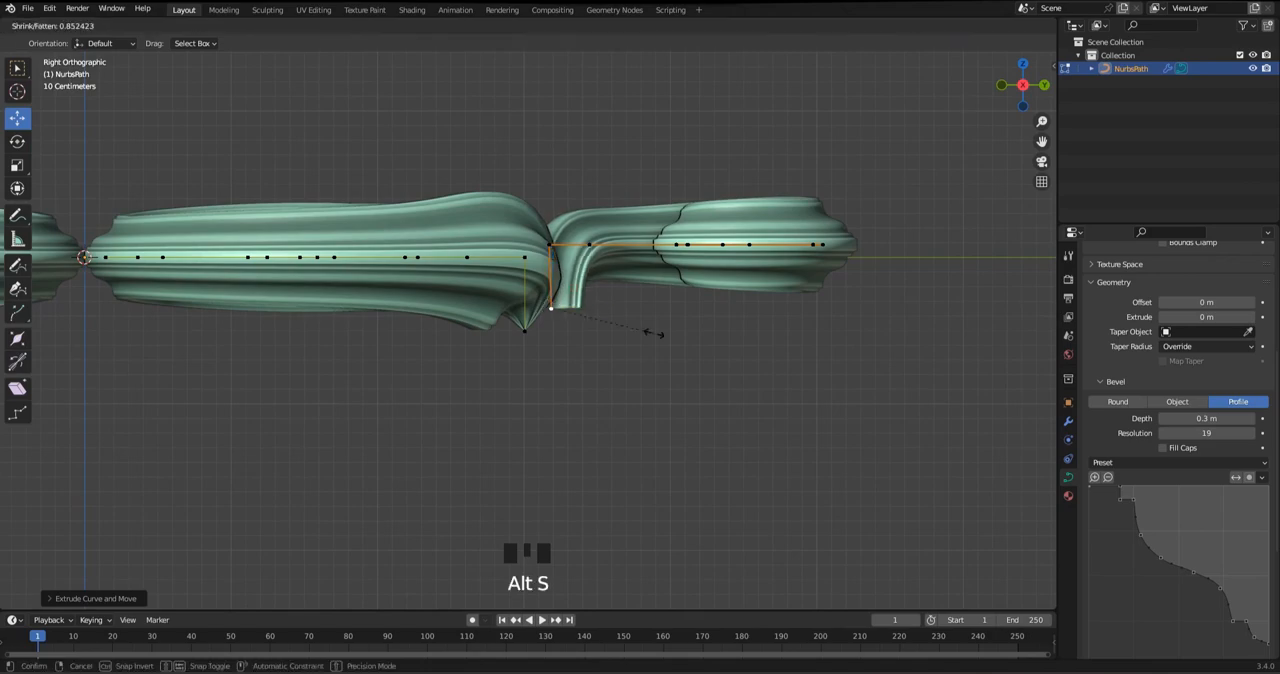
{"action": "key", "text": "Return"}
{"action": "middle_click_drag", "start_coordinate": [645, 333], "coordinate": [645, 388], "text": "alt"}
Thicken the copied scroll where it meets the arm's tip by a radius factor of about 2.5
{"action": "key", "text": "a"}
{"action": "scroll", "coordinate": [560, 306], "scroll_direction": "up", "scroll_amount": 1}
{"action": "left_click", "coordinate": [557, 308]}
{"action": "middle_click_drag", "start_coordinate": [557, 308], "coordinate": [552, 228]}
{"action": "left_click", "coordinate": [557, 304]}
{"action": "key", "text": "alt+s"}
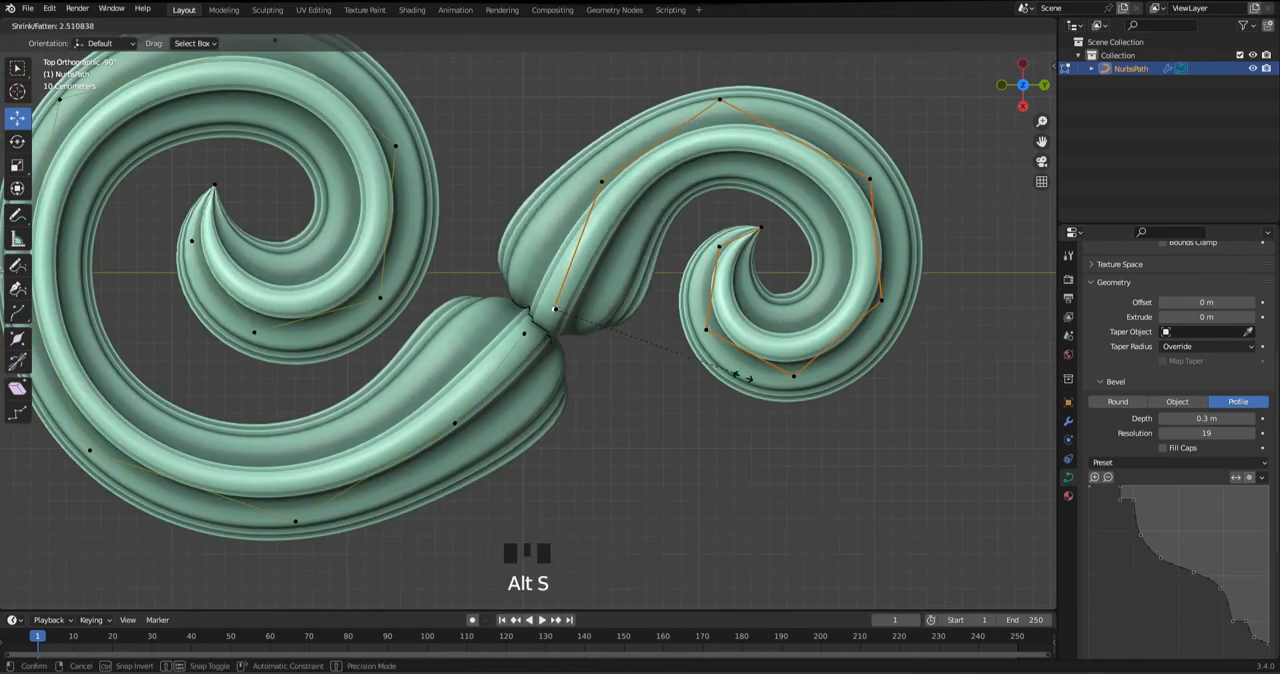
{"action": "left_click", "coordinate": [555, 309]}
Try to shift the copied scroll's start point slightly onto the arm's tip
{"action": "key", "text": "alt+z"}
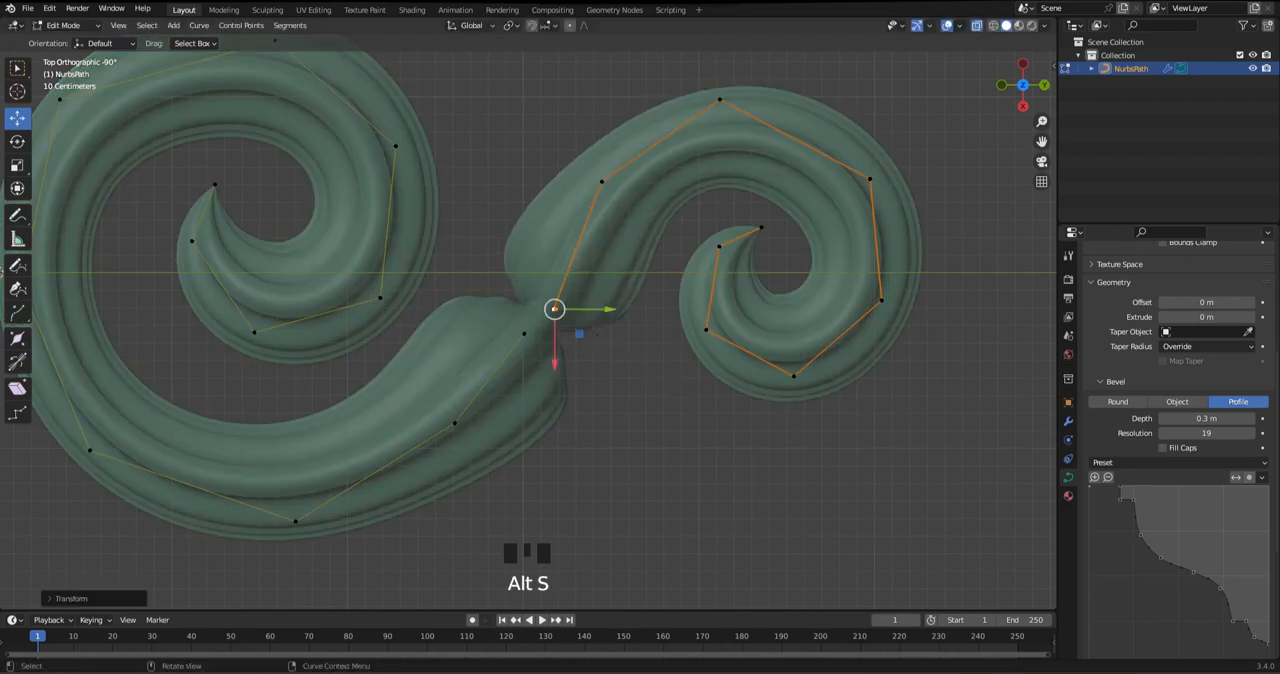
{"action": "key", "text": "alt+z"}
{"action": "left_click_drag", "start_coordinate": [555, 309], "coordinate": [549, 314]}
{"action": "key", "text": "ctrl+z"}
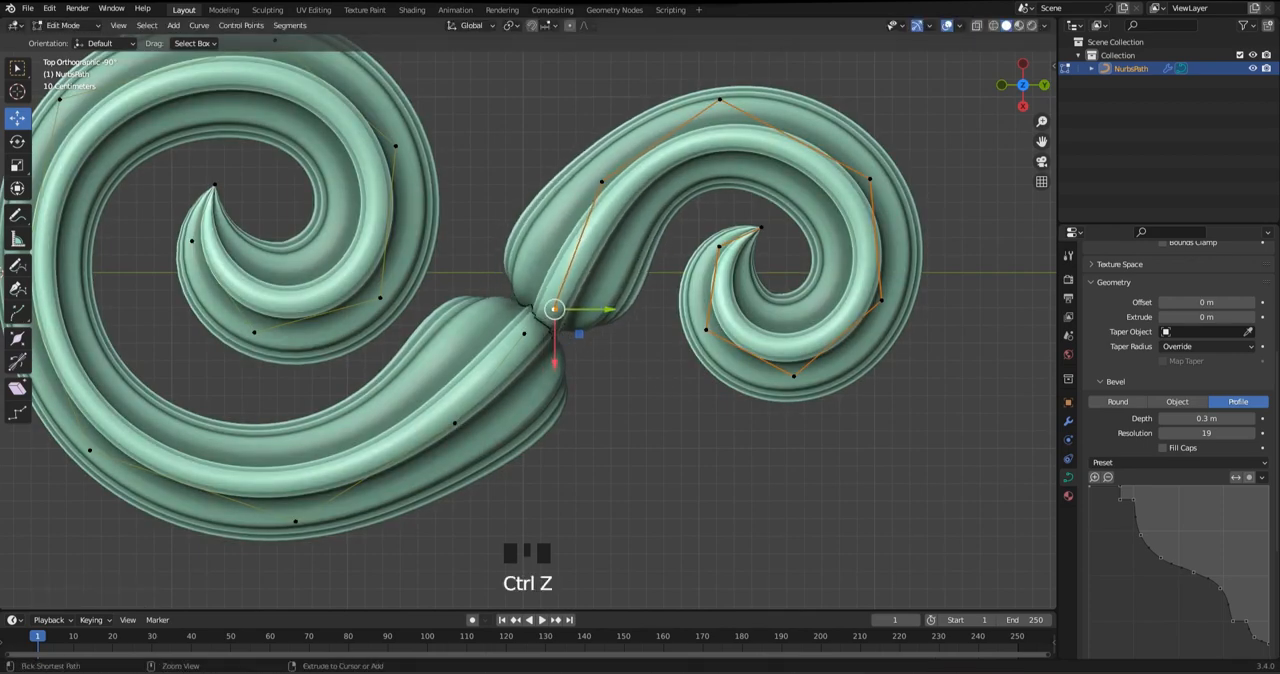
Lower the copied scroll's extruded end point further beneath the arm's tip in the side view
{"action": "middle_click_drag", "start_coordinate": [554, 309], "coordinate": [620, 235], "text": "alt"}
{"action": "left_click_drag", "start_coordinate": [553, 228], "coordinate": [553, 230]}
{"action": "left_click_drag", "start_coordinate": [553, 175], "coordinate": [553, 208]}
{"action": "left_click", "coordinate": [554, 307]}
{"action": "left_click_drag", "start_coordinate": [554, 254], "coordinate": [554, 290]}
{"action": "middle_click_drag", "start_coordinate": [554, 290], "coordinate": [556, 350], "text": "alt"}
Slim the radius of the copied scroll's start point by a factor of about 0.8
{"action": "scroll", "coordinate": [556, 340], "scroll_direction": "down", "scroll_amount": 3}
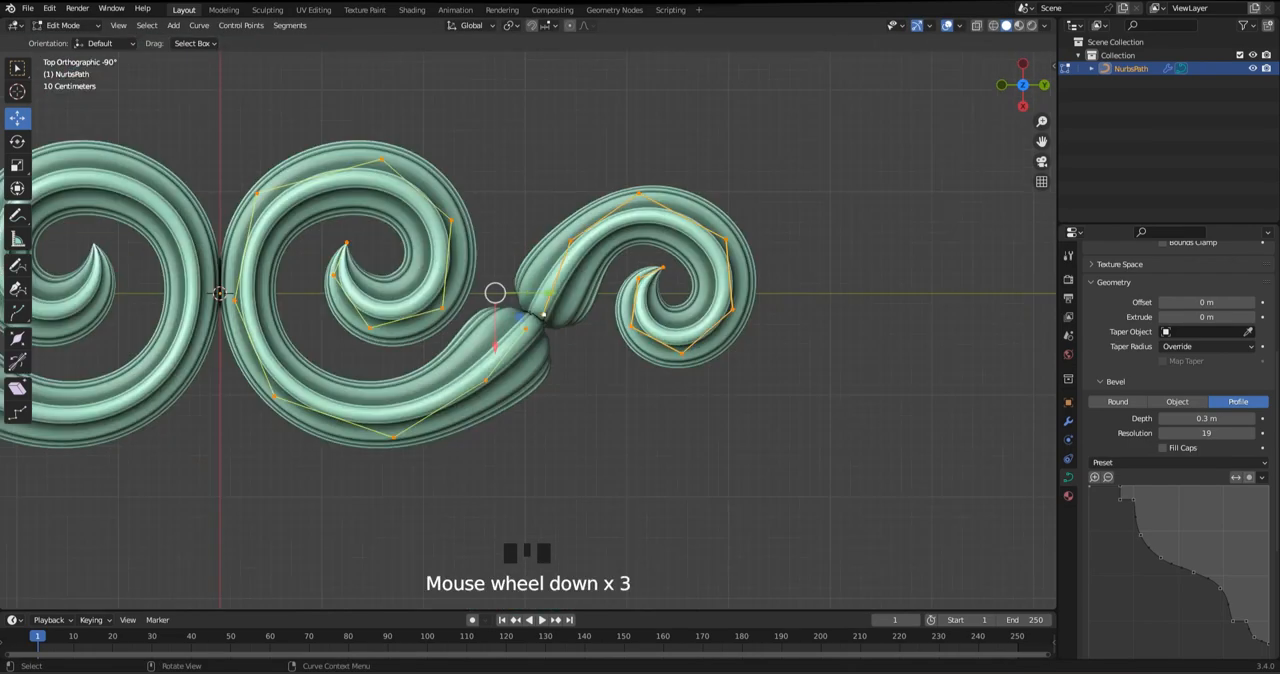
{"action": "key", "text": "Tab"}
{"action": "key", "text": "Tab"}
{"action": "scroll", "coordinate": [556, 340], "scroll_direction": "up", "scroll_amount": 4}
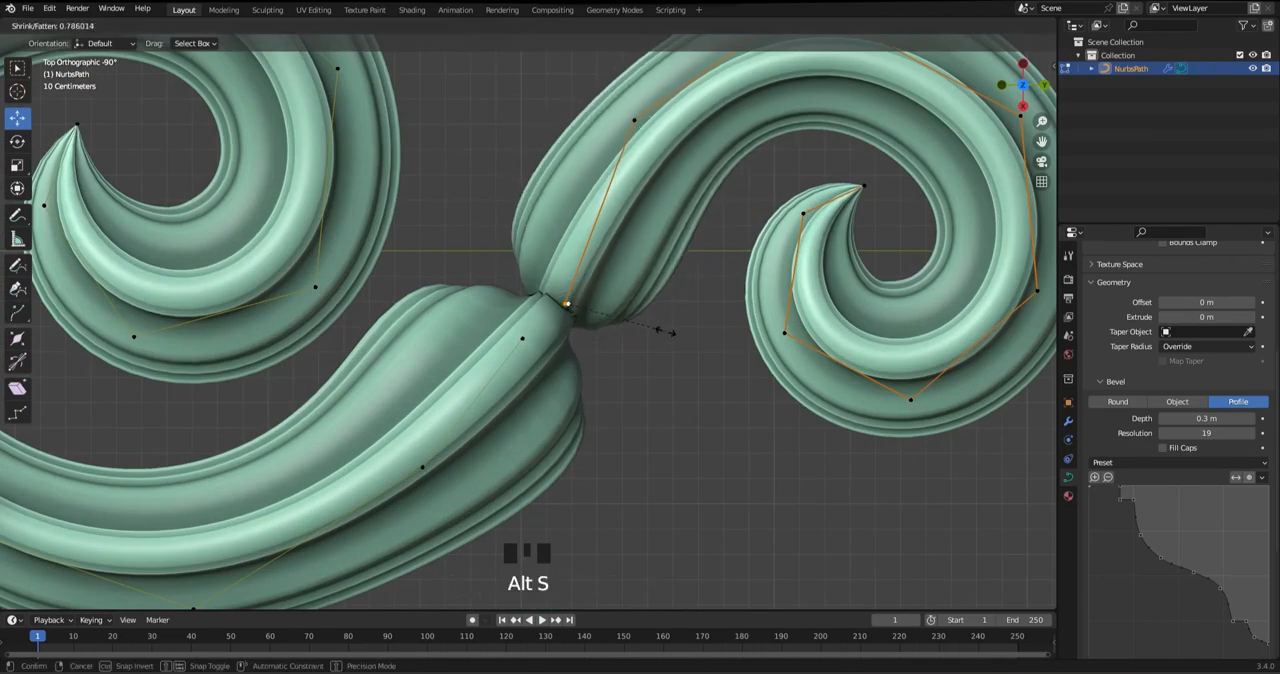
{"action": "key", "text": "s"}
{"action": "key", "text": "x"}
{"action": "left_click", "coordinate": [700, 355]}
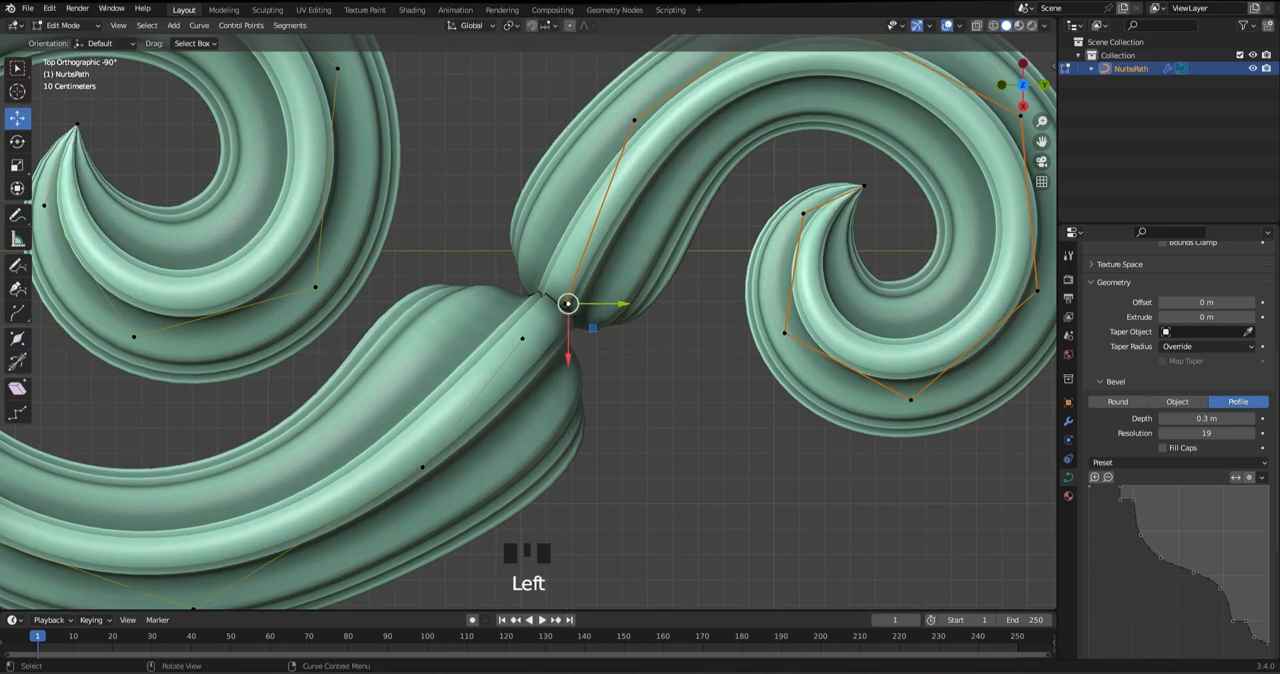
Nudge the copied scroll's start point slightly toward the arm's tip and save the file
{"action": "scroll", "coordinate": [620, 303], "scroll_direction": "up", "scroll_amount": 2}
{"action": "left_click", "coordinate": [585, 296]}
{"action": "left_click_drag", "start_coordinate": [635, 296], "coordinate": [630, 296]}
{"action": "scroll", "coordinate": [630, 300], "scroll_direction": "down", "scroll_amount": 4}
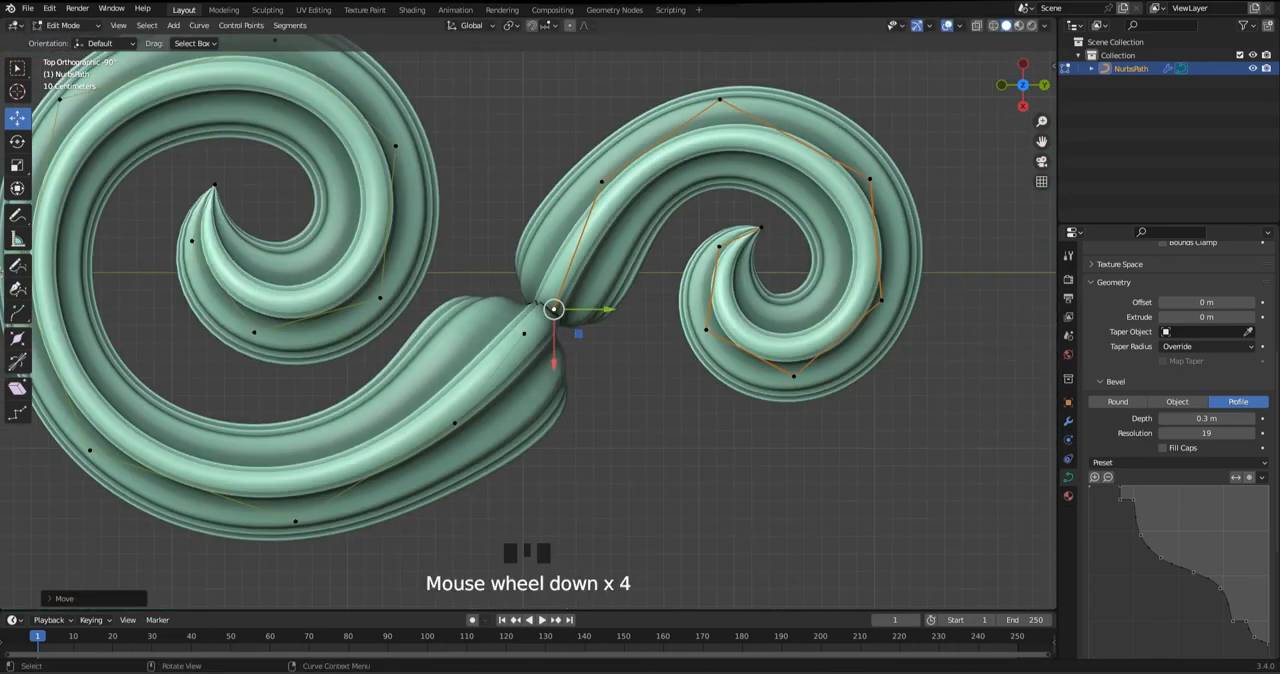
{"action": "key", "text": "Tab"}
{"action": "left_click", "coordinate": [660, 420]}
{"action": "scroll", "coordinate": [640, 380], "scroll_direction": "down", "scroll_amount": 4}
{"action": "key", "text": "ctrl+s"}
Move the copied scroll's second control point slightly outward to smooth the curve rising from the joint
{"action": "scroll", "coordinate": [640, 380], "scroll_direction": "up", "scroll_amount": 1}
{"action": "key", "text": "Tab"}
{"action": "key", "text": "a"}
{"action": "middle_click_drag", "start_coordinate": [600, 250], "coordinate": [590, 278], "text": "shift"}
{"action": "scroll", "coordinate": [590, 278], "scroll_direction": "up", "scroll_amount": 1}
{"action": "left_click", "coordinate": [566, 260]}
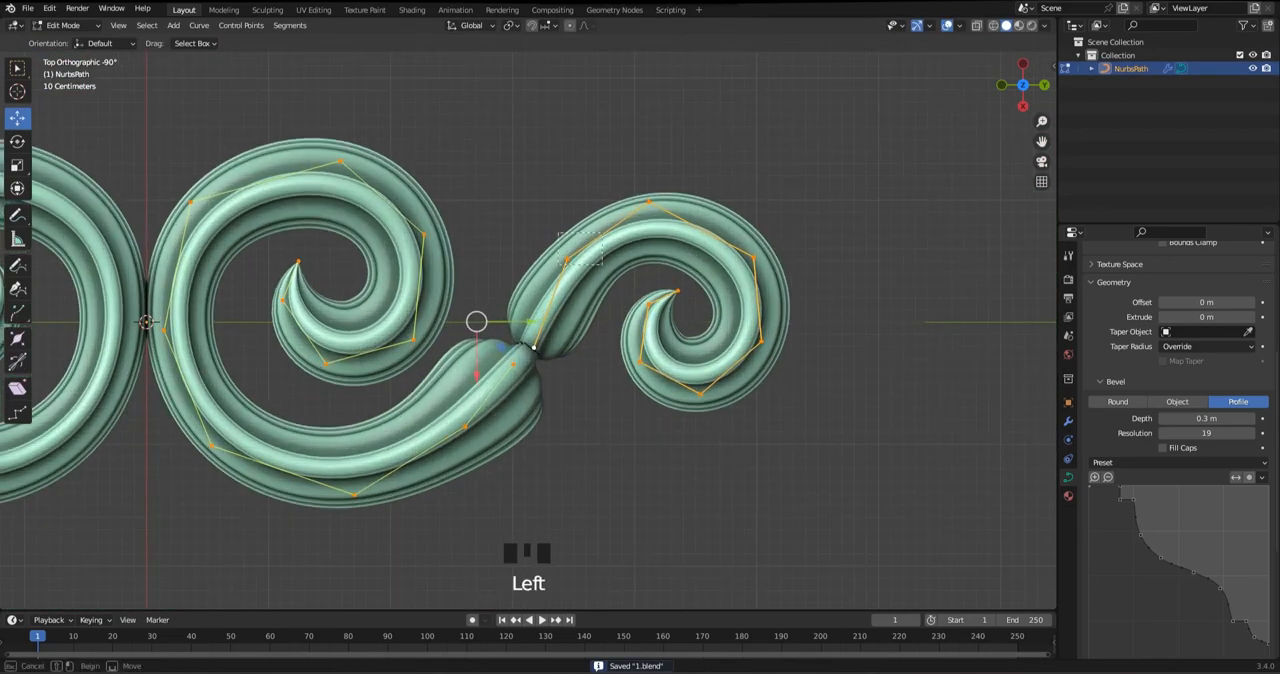
{"action": "left_click_drag", "start_coordinate": [566, 312], "coordinate": [566, 305]}
Raise the copied scroll's top control point slightly and enlarge its radius by a factor of about 1.3
{"action": "left_click", "coordinate": [650, 202]}
{"action": "left_click_drag", "start_coordinate": [650, 254], "coordinate": [650, 247]}
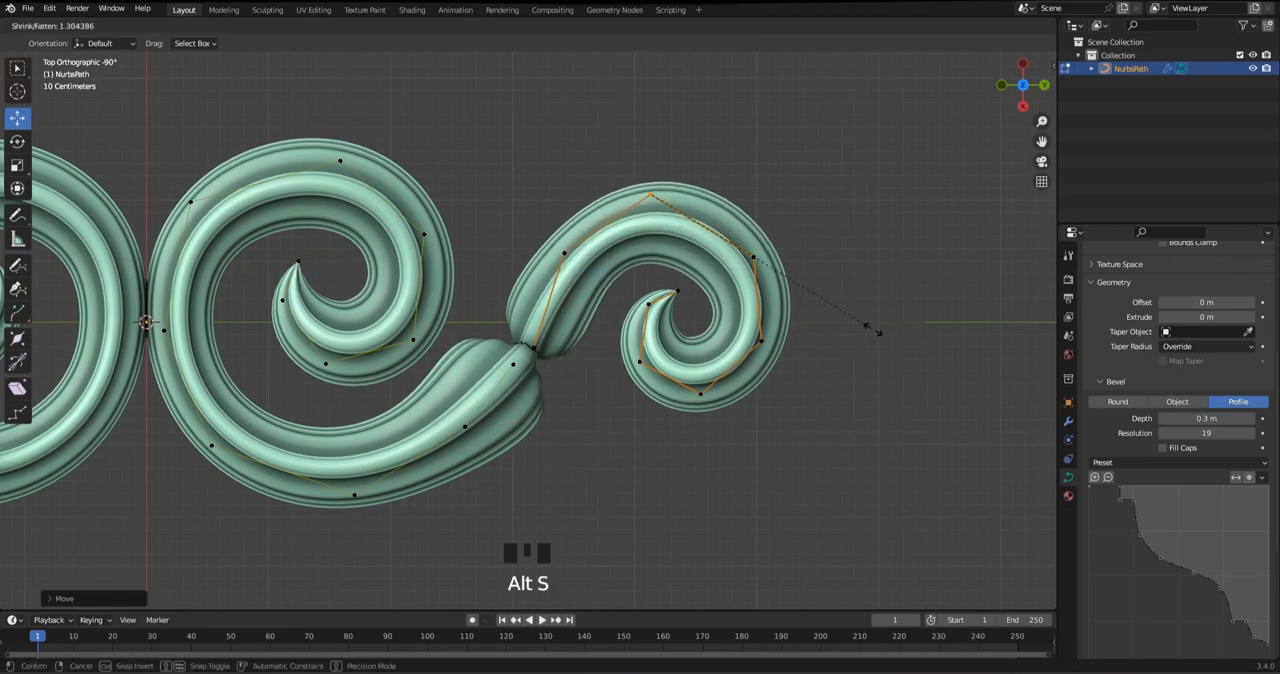
{"action": "scroll", "coordinate": [650, 193], "scroll_direction": "up", "scroll_amount": 2}
{"action": "middle_click_drag", "start_coordinate": [650, 193], "coordinate": [645, 191], "text": "shift"}
Slightly enlarge the radius at the copied scroll's outer upper control point, by a factor of about 1.04, and save the file
{"action": "left_click", "coordinate": [656, 258]}
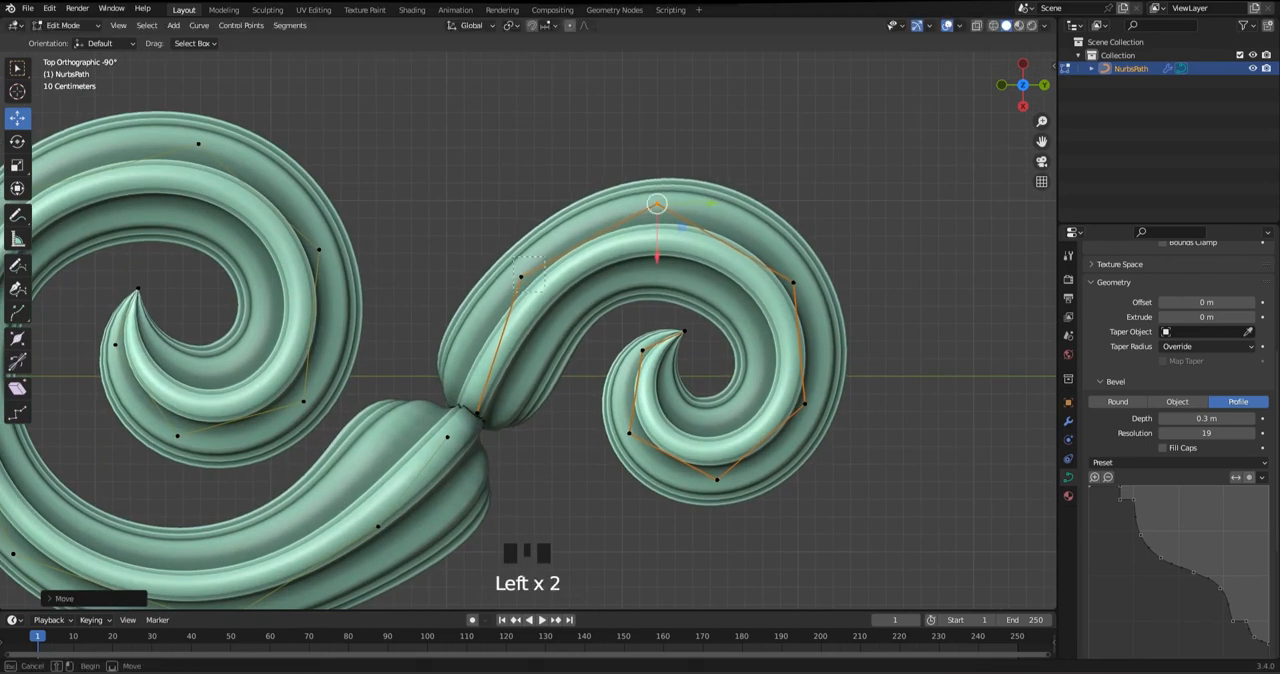
{"action": "key", "text": "alt+s"}
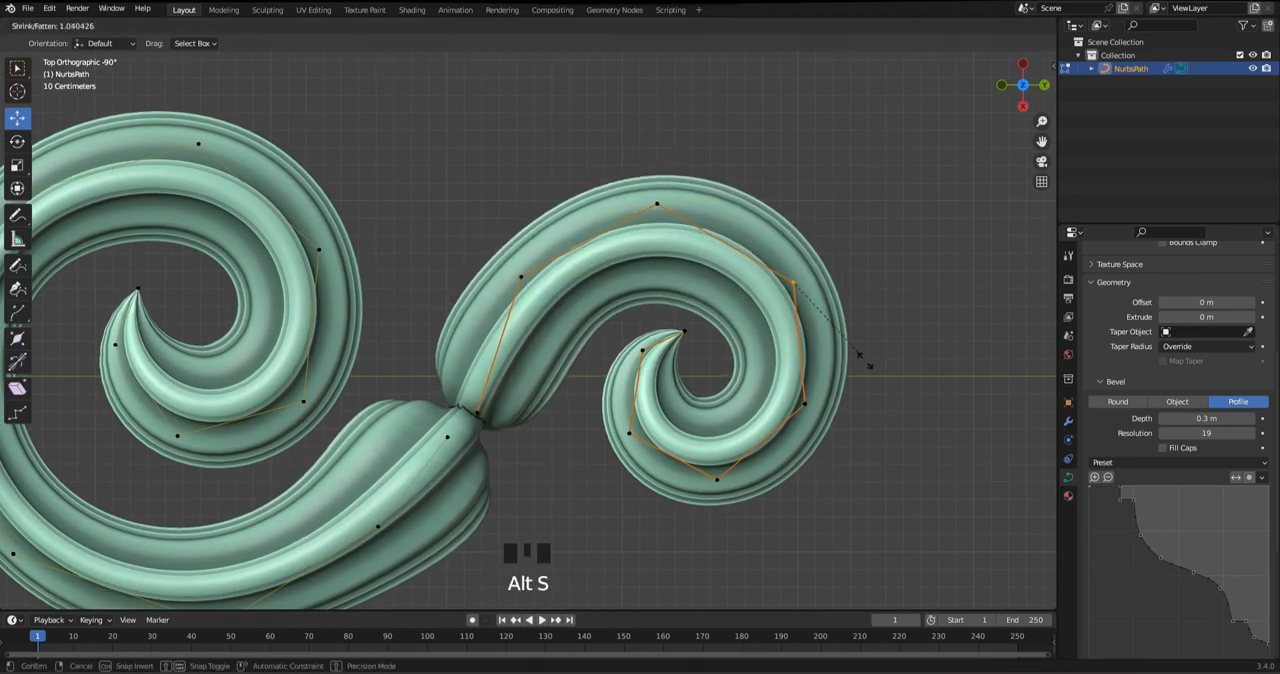
{"action": "left_click", "coordinate": [858, 357]}
{"action": "key", "text": "Tab"}
{"action": "key", "text": "alt+a"}
{"action": "scroll", "coordinate": [528, 330], "scroll_direction": "down", "scroll_amount": 4}
{"action": "key", "text": "ctrl+s"}
{"action": "scroll", "coordinate": [528, 330], "scroll_direction": "down", "scroll_amount": 4}
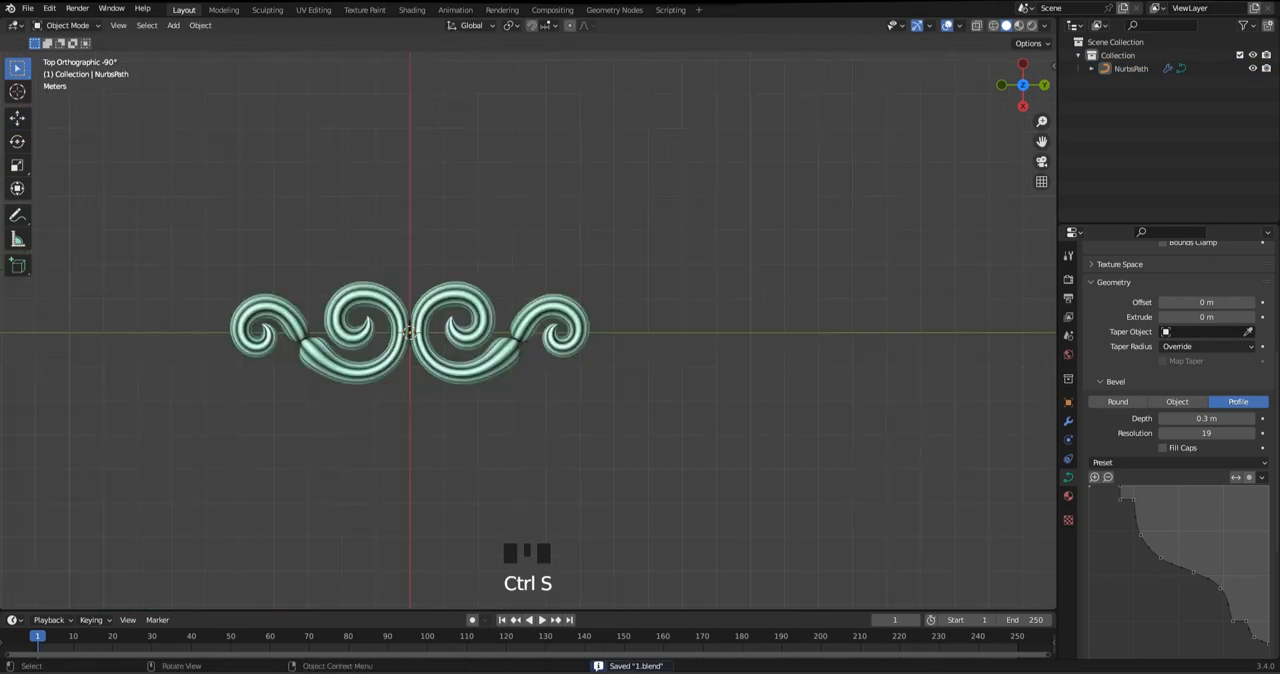
Rotate the whole copied scroll about 17° counterclockwise at the arm's tip and save the file
{"action": "scroll", "coordinate": [528, 330], "scroll_direction": "up", "scroll_amount": 5}
{"action": "mouse_move", "coordinate": [528, 330]}
{"action": "middle_mouse_down", "text": "shift"}
{"action": "mouse_move", "coordinate": [544, 343]}
{"action": "mouse_move", "coordinate": [546, 329]}
{"action": "middle_mouse_up", "text": "shift"}
{"action": "key", "text": "Tab"}
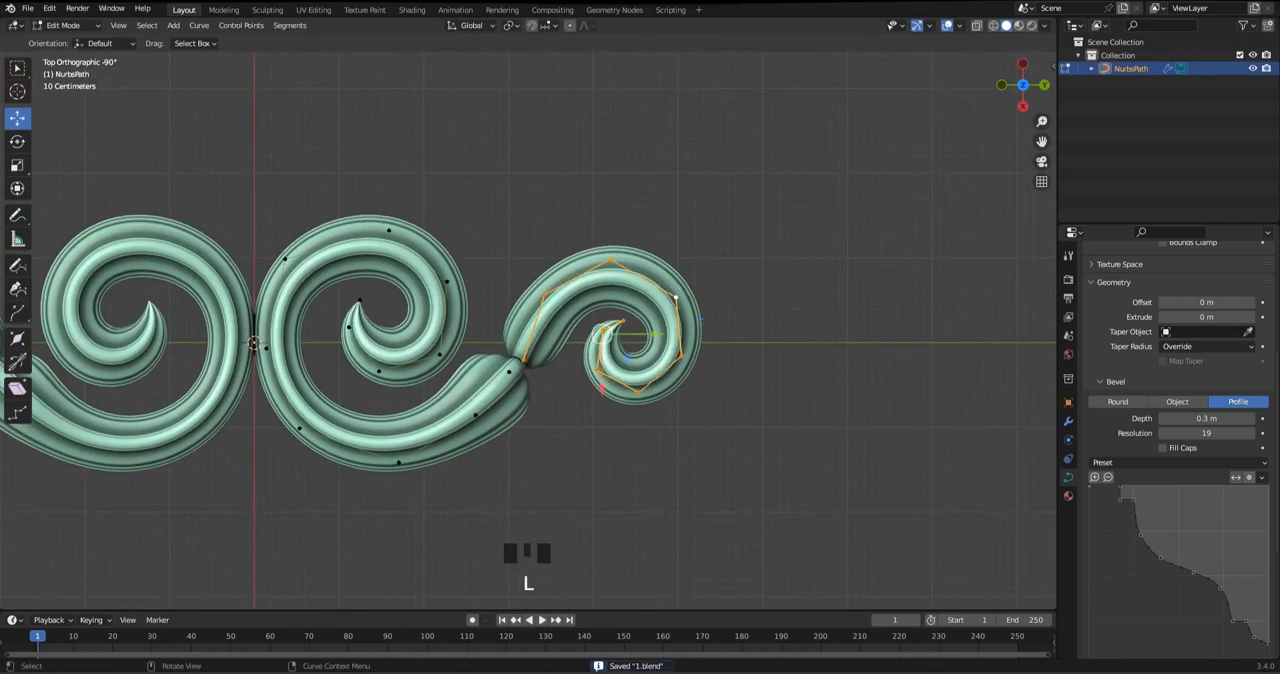
{"action": "key", "text": "s"}
{"action": "key", "text": "r"}
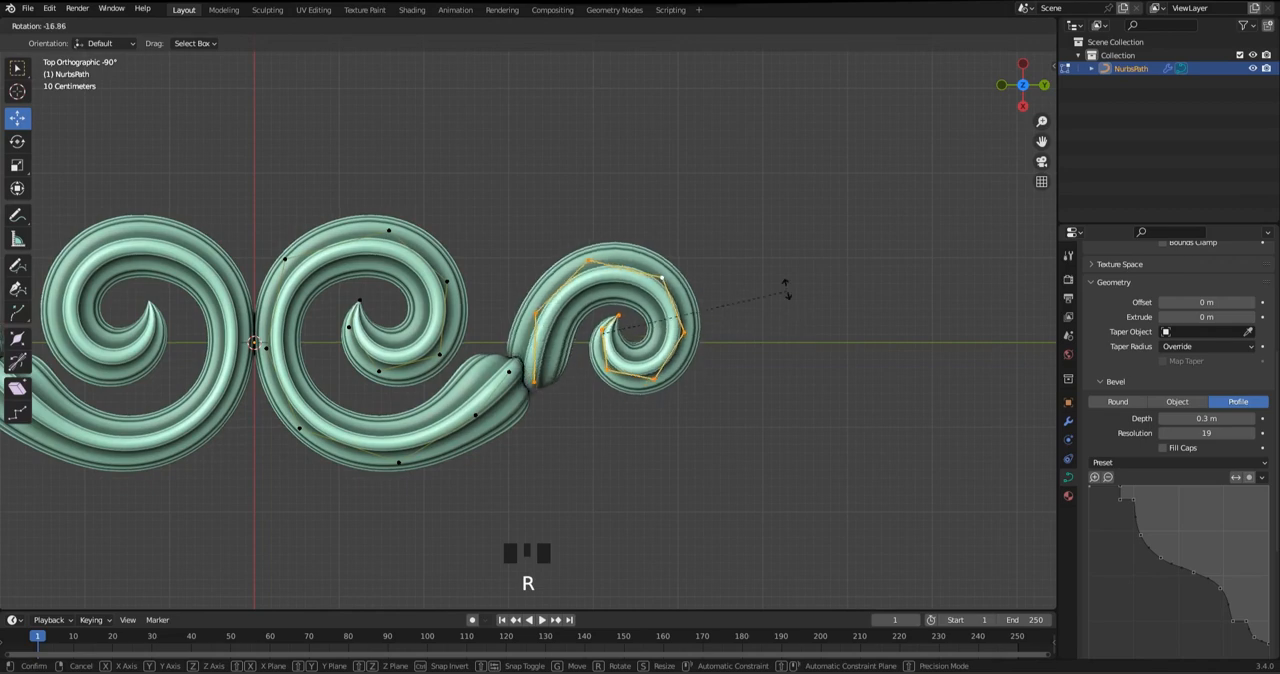
{"action": "left_click", "coordinate": [781, 285]}
{"action": "key", "text": "Tab"}
{"action": "scroll", "coordinate": [599, 339], "scroll_direction": "down", "scroll_amount": 3}
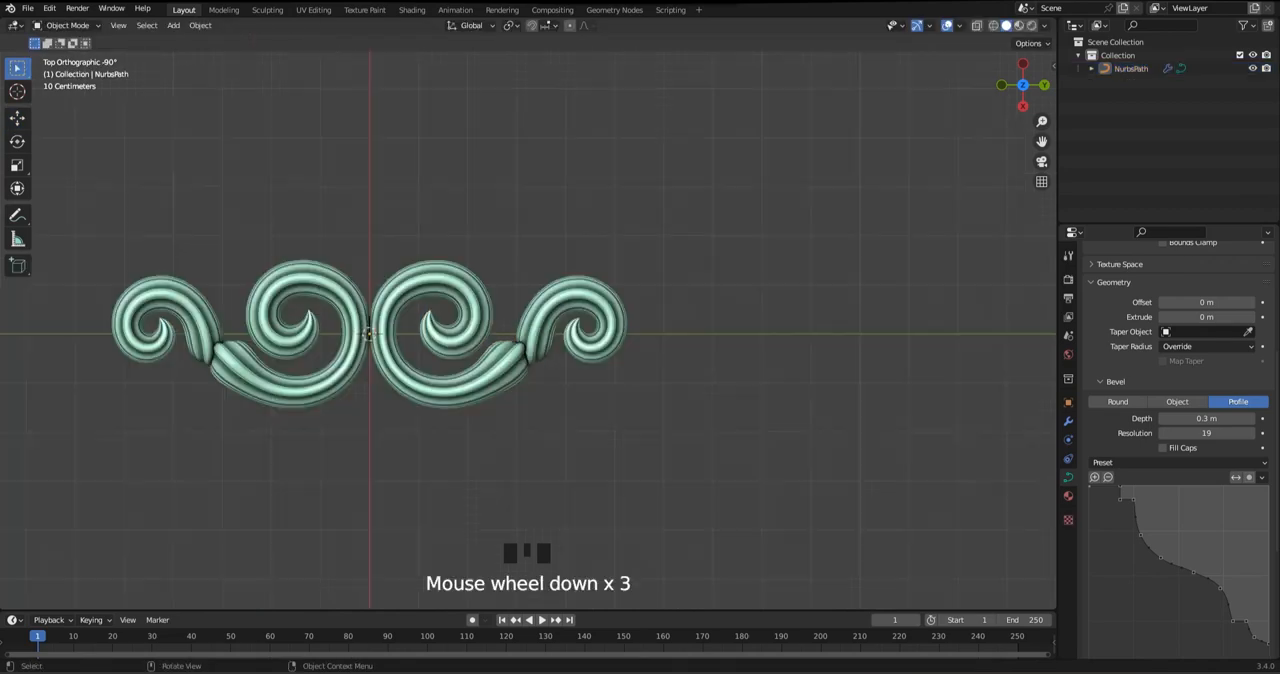
{"action": "key", "text": "ctrl+s"}
Shift the main scroll's lowest bend control point slightly outward along Y and save the file
{"action": "scroll", "coordinate": [599, 339], "scroll_direction": "up", "scroll_amount": 3}
{"action": "middle_click_drag", "start_coordinate": [599, 339], "coordinate": [680, 225], "text": "shift"}
{"action": "key", "text": "Tab"}
{"action": "scroll", "coordinate": [680, 225], "scroll_direction": "up", "scroll_amount": 1}
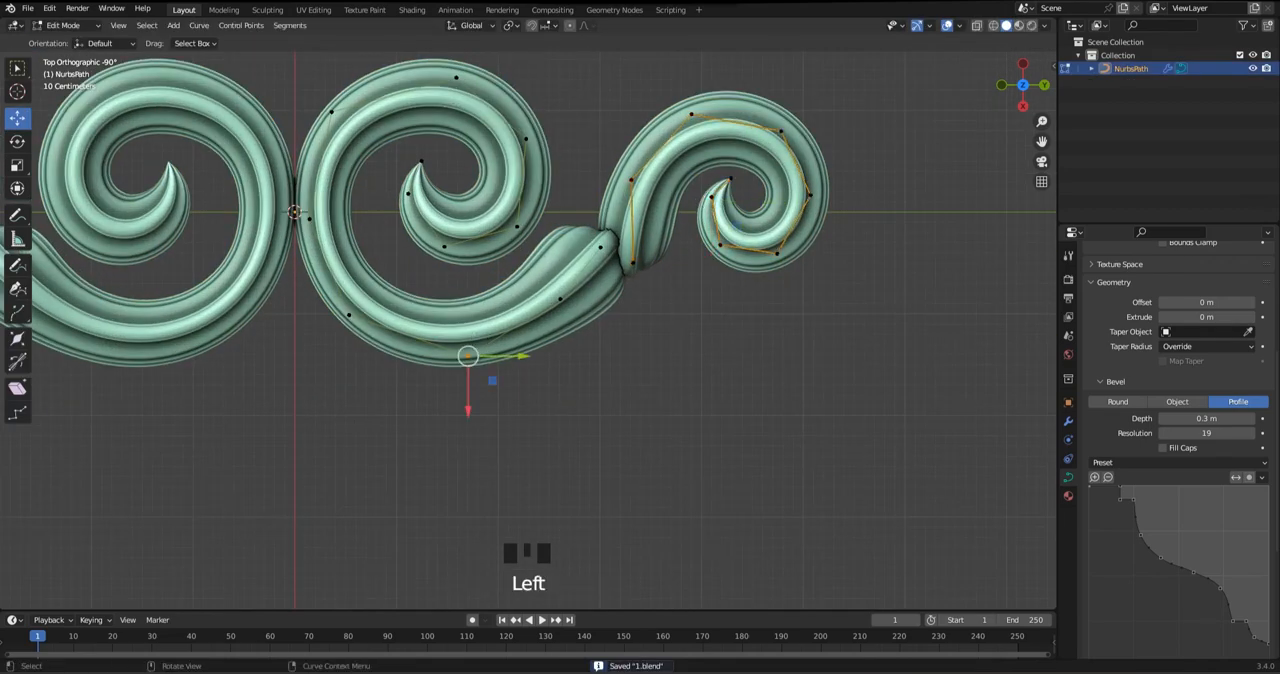
{"action": "left_click_drag", "start_coordinate": [522, 356], "coordinate": [531, 356]}
{"action": "key", "text": "Tab"}
{"action": "key", "text": "ctrl+s"}
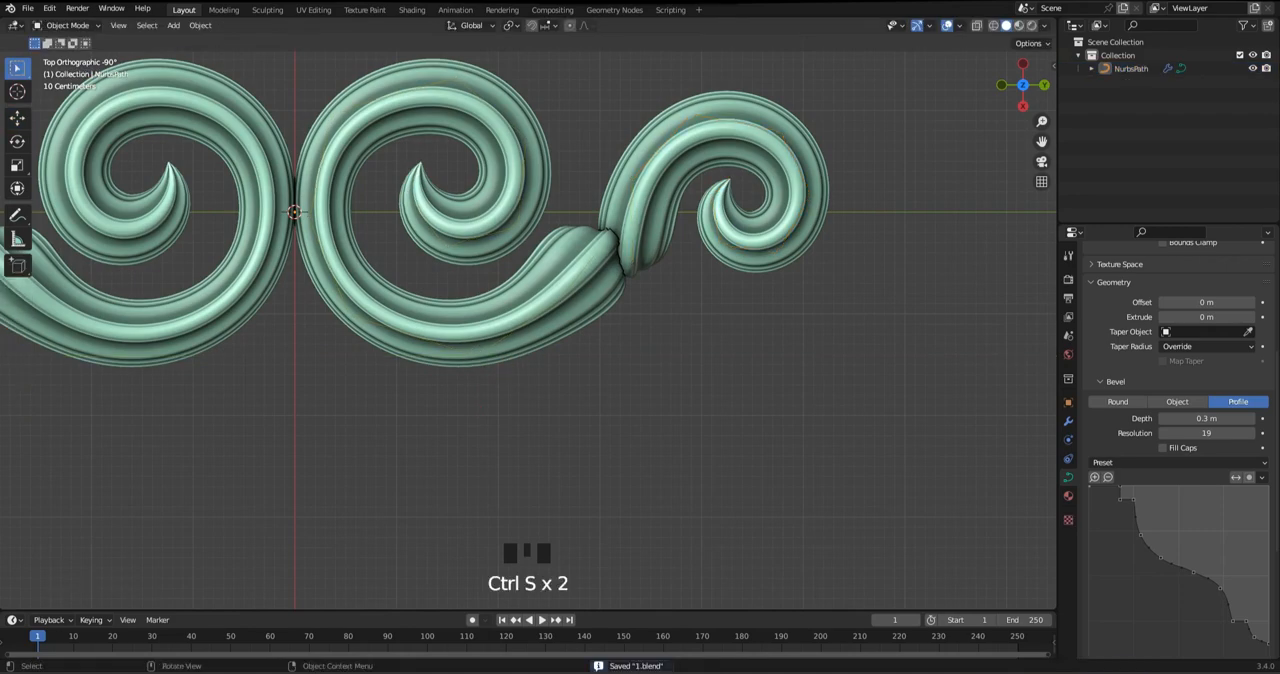
Duplicate the main scroll's inner tip points, rotate the copy about 137° and place it as a leaf below the joint
{"action": "middle_click_drag", "start_coordinate": [531, 356], "coordinate": [554, 405], "text": "shift"}
{"action": "key", "text": "Tab"}
{"action": "left_click_drag", "start_coordinate": [417, 204], "coordinate": [527, 302]}
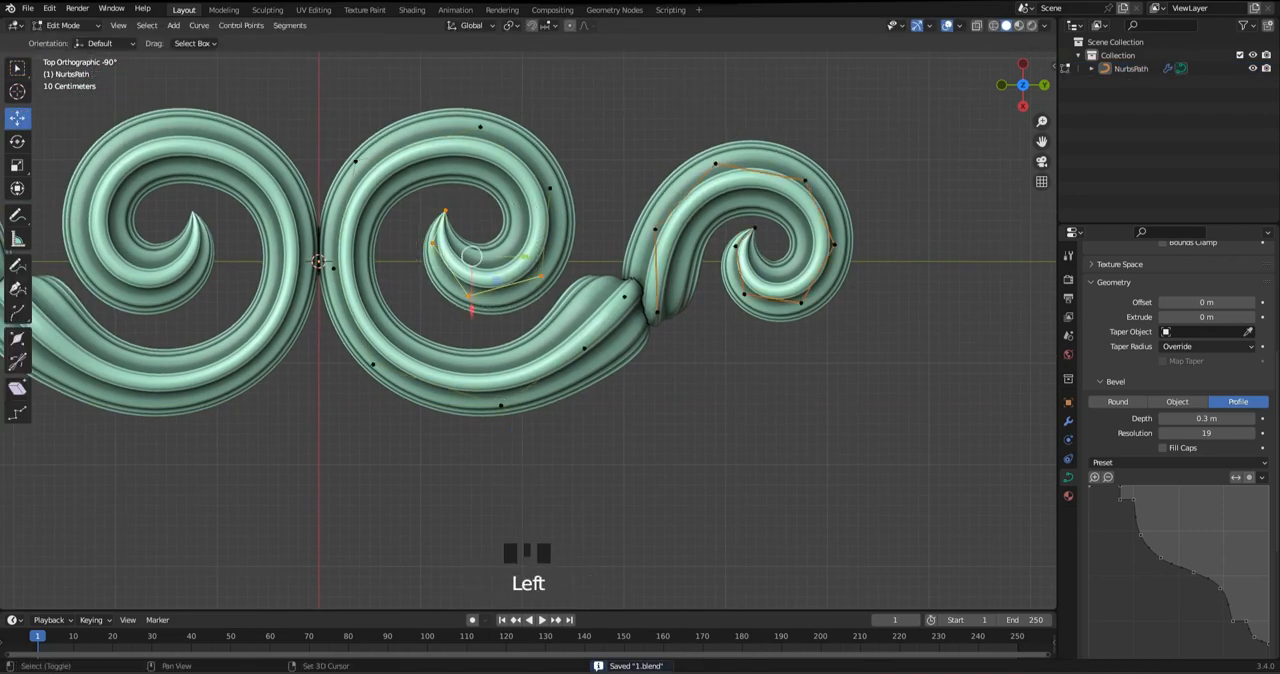
{"action": "key", "text": "shift+d"}
{"action": "key", "text": "r"}
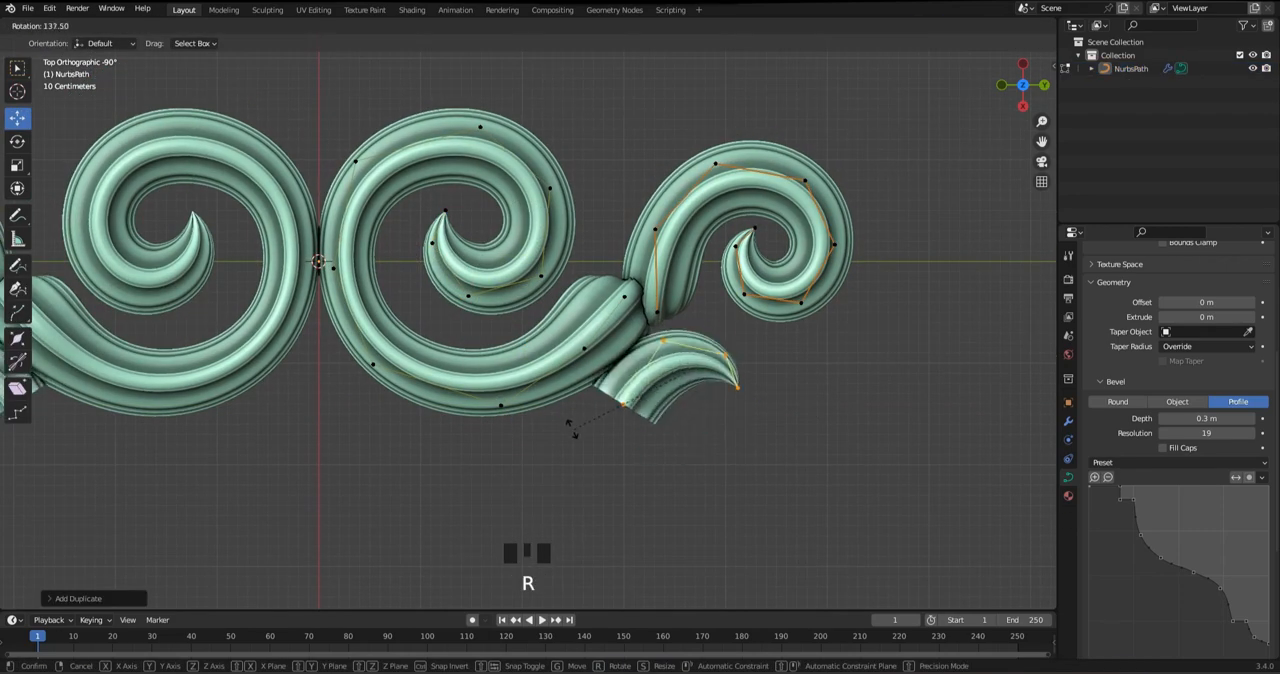
{"action": "left_click", "coordinate": [573, 416]}
{"action": "left_click_drag", "start_coordinate": [687, 371], "coordinate": [647, 364]}
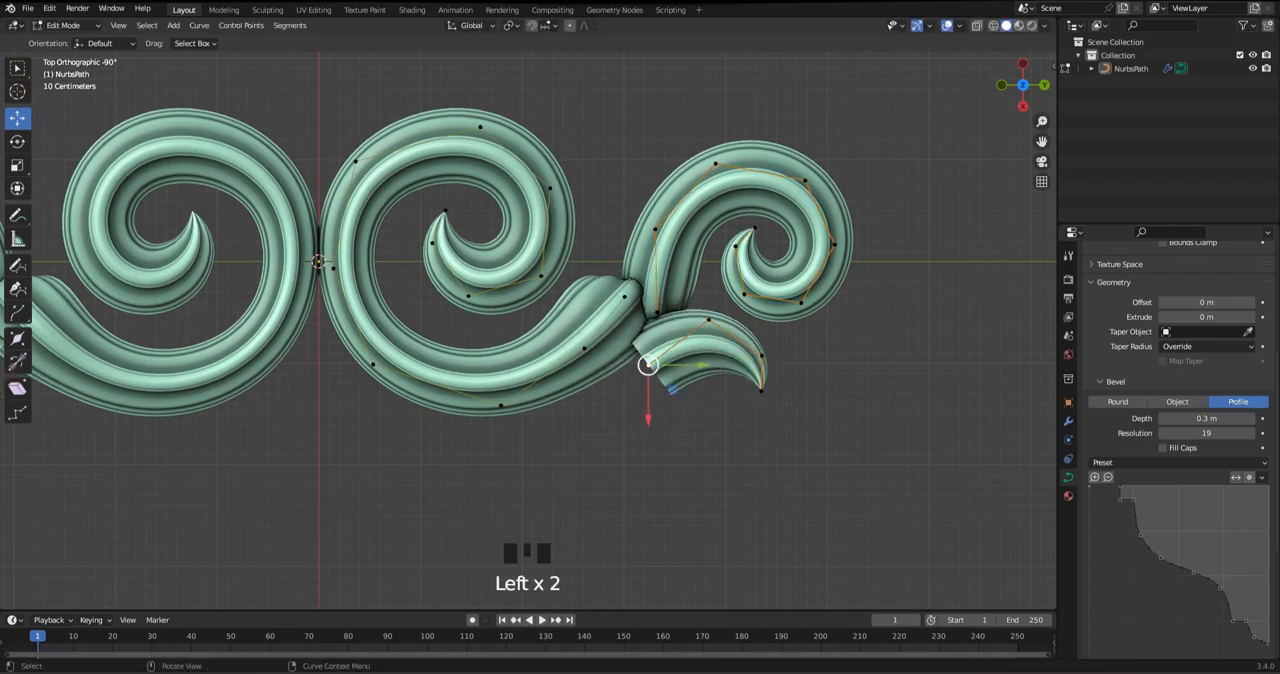
Shrink the radius of the leaf's open base until it tapers to a point
{"action": "key", "text": "alt+s"}
{"action": "key", "text": "Tab"}
{"action": "key", "text": "Tab"}
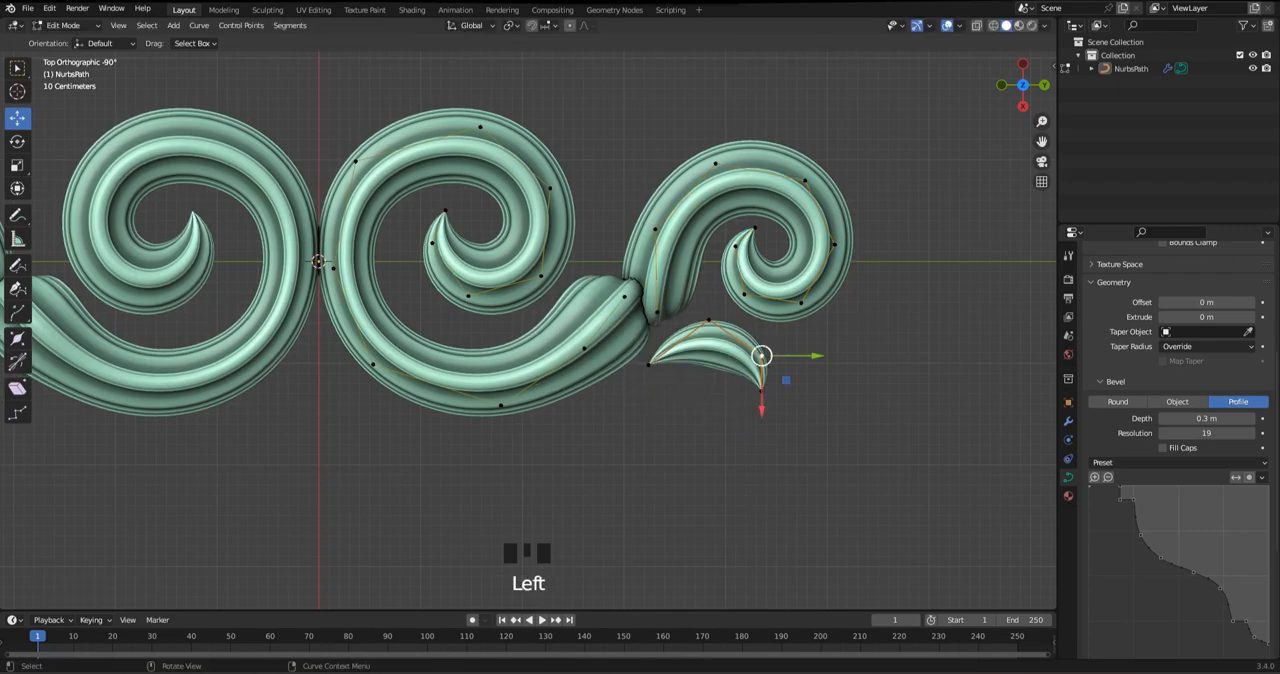
Select the whole leaf, move it against the joint between the arm and the copied scroll, and rotate it
{"action": "key", "text": "ctrl+l"}
{"action": "scroll", "coordinate": [764, 358], "scroll_direction": "up", "scroll_amount": 3}
{"action": "left_click_drag", "start_coordinate": [860, 383], "coordinate": [804, 354]}
{"action": "key", "text": "r"}
{"action": "left_click", "coordinate": [884, 388]}
Try to extend and bend the leaf's base point toward the arm, and undo the changes
{"action": "left_click", "coordinate": [710, 435]}
{"action": "left_click_drag", "start_coordinate": [710, 435], "coordinate": [655, 399]}
{"action": "key", "text": "ctrl+z"}
{"action": "left_click", "coordinate": [751, 311]}
{"action": "left_click", "coordinate": [752, 311]}
{"action": "right_click", "coordinate": [785, 365]}
{"action": "left_click", "coordinate": [750, 306]}
{"action": "left_click", "coordinate": [710, 435]}
{"action": "left_click", "coordinate": [731, 373]}
{"action": "left_click_drag", "start_coordinate": [731, 373], "coordinate": [754, 386]}
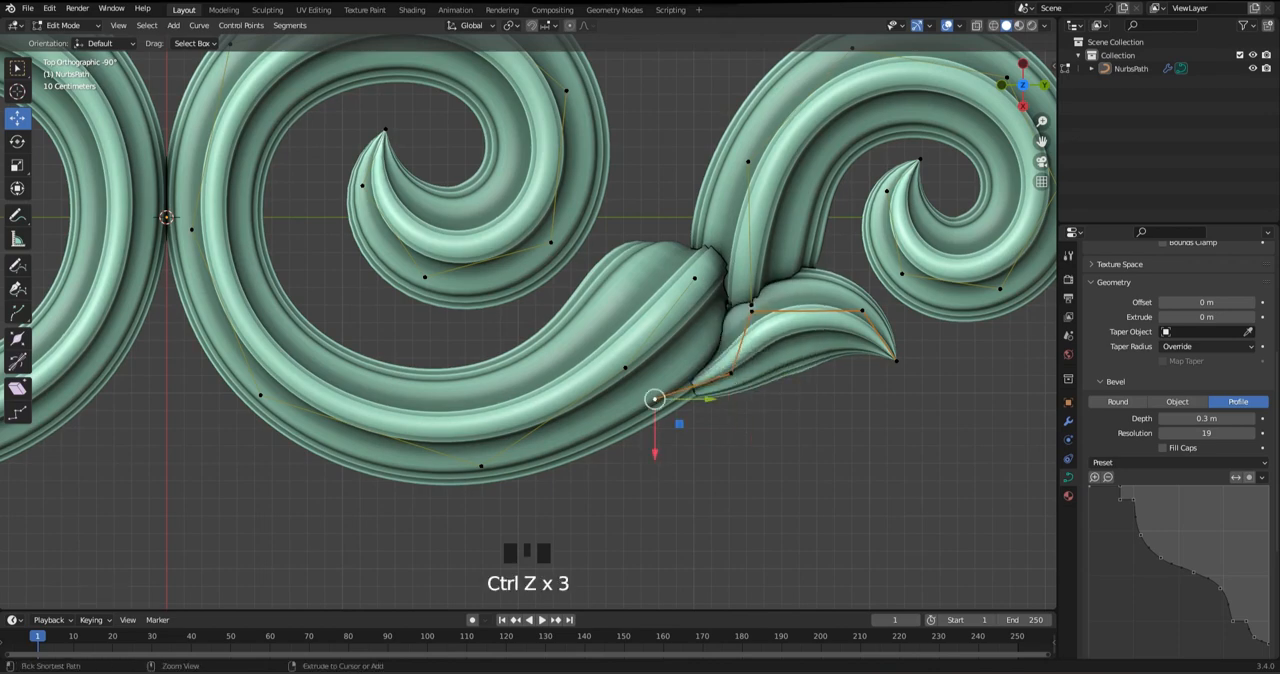
{"action": "key", "text": "ctrl+z"}
{"action": "left_click_drag", "start_coordinate": [710, 435], "coordinate": [683, 411]}
{"action": "key", "text": "ctrl+z"}
{"action": "key", "text": "ctrl+z"}
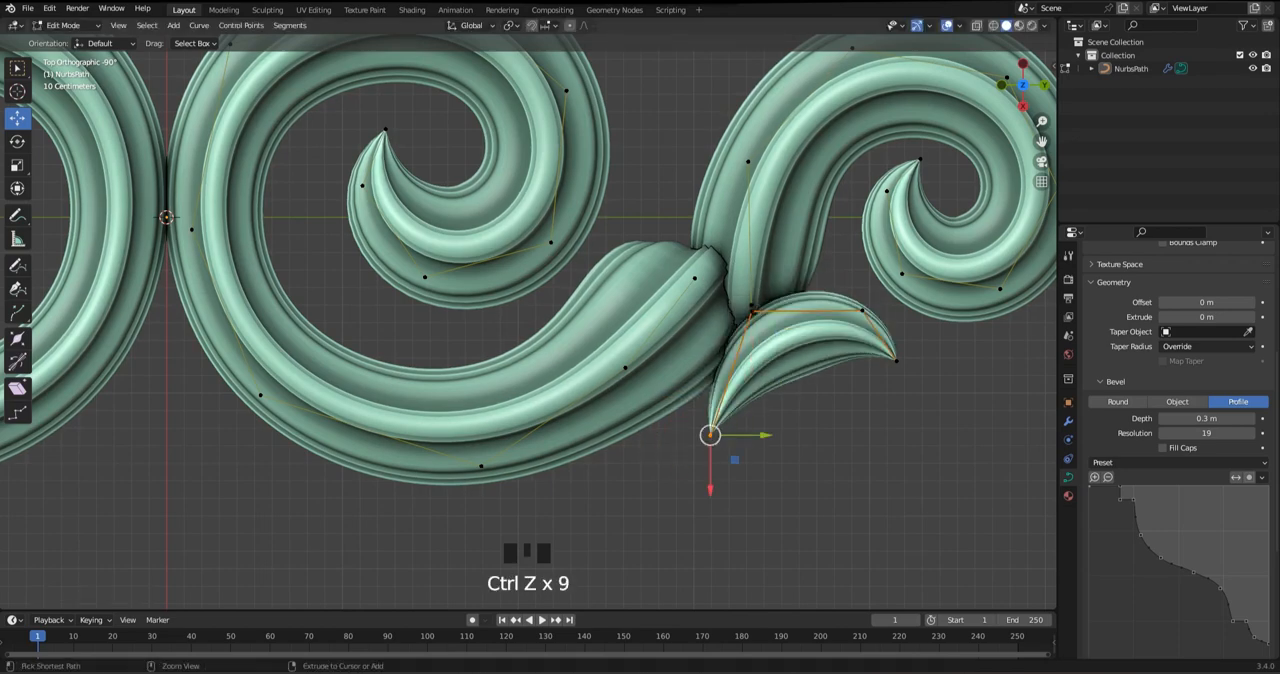
Lower the leaf's base point and the control point next to it in the side view
{"action": "middle_click_drag", "start_coordinate": [790, 400], "coordinate": [790, 330], "text": "alt"}
{"action": "mouse_move", "coordinate": [804, 191]}
{"action": "left_mouse_down"}
{"action": "mouse_move", "coordinate": [804, 219]}
{"action": "mouse_move", "coordinate": [804, 197]}
{"action": "left_mouse_up"}
{"action": "key", "text": "ctrl+z"}
{"action": "left_click", "coordinate": [710, 244]}
{"action": "left_click", "coordinate": [710, 244]}
{"action": "left_click", "coordinate": [710, 244]}
{"action": "left_click", "coordinate": [710, 244]}
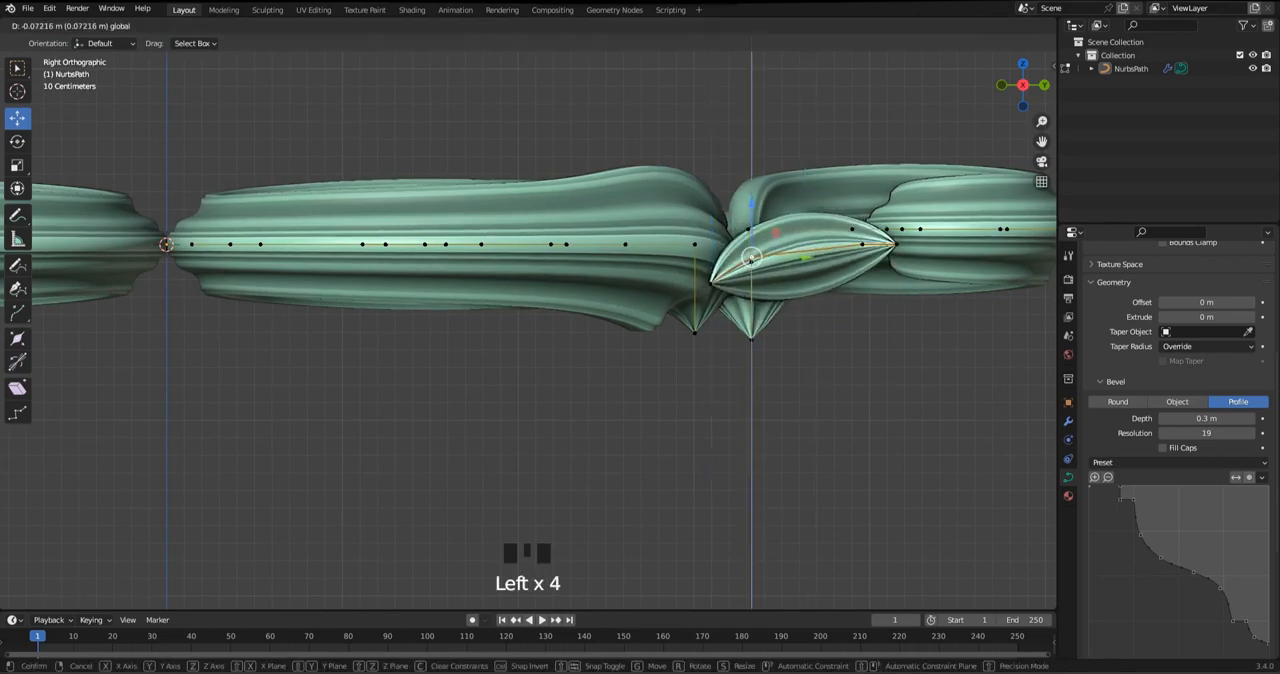
{"action": "left_click", "coordinate": [710, 244]}
{"action": "middle_click_drag", "start_coordinate": [710, 244], "coordinate": [710, 300], "text": "alt"}
Tuck the leaf's base point against the arm and pull its other control points in to shorten the leaf
{"action": "middle_click_drag", "start_coordinate": [710, 432], "coordinate": [710, 430], "text": "alt"}
{"action": "left_click_drag", "start_coordinate": [710, 430], "coordinate": [704, 425]}
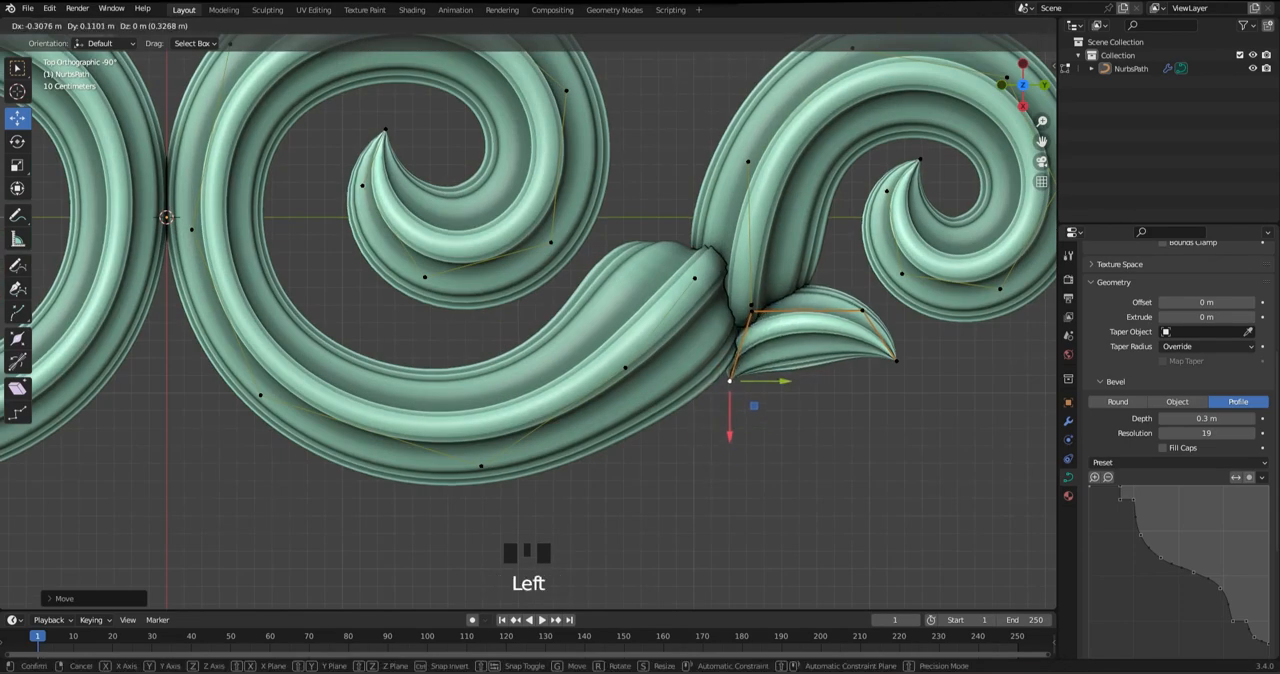
{"action": "left_click_drag", "start_coordinate": [729, 381], "coordinate": [722, 381]}
{"action": "left_click_drag", "start_coordinate": [751, 311], "coordinate": [746, 322]}
{"action": "left_click", "coordinate": [862, 310]}
{"action": "left_click_drag", "start_coordinate": [862, 310], "coordinate": [824, 317]}
{"action": "left_click", "coordinate": [897, 361]}
{"action": "left_click_drag", "start_coordinate": [866, 375], "coordinate": [838, 389]}
{"action": "left_click", "coordinate": [744, 322]}
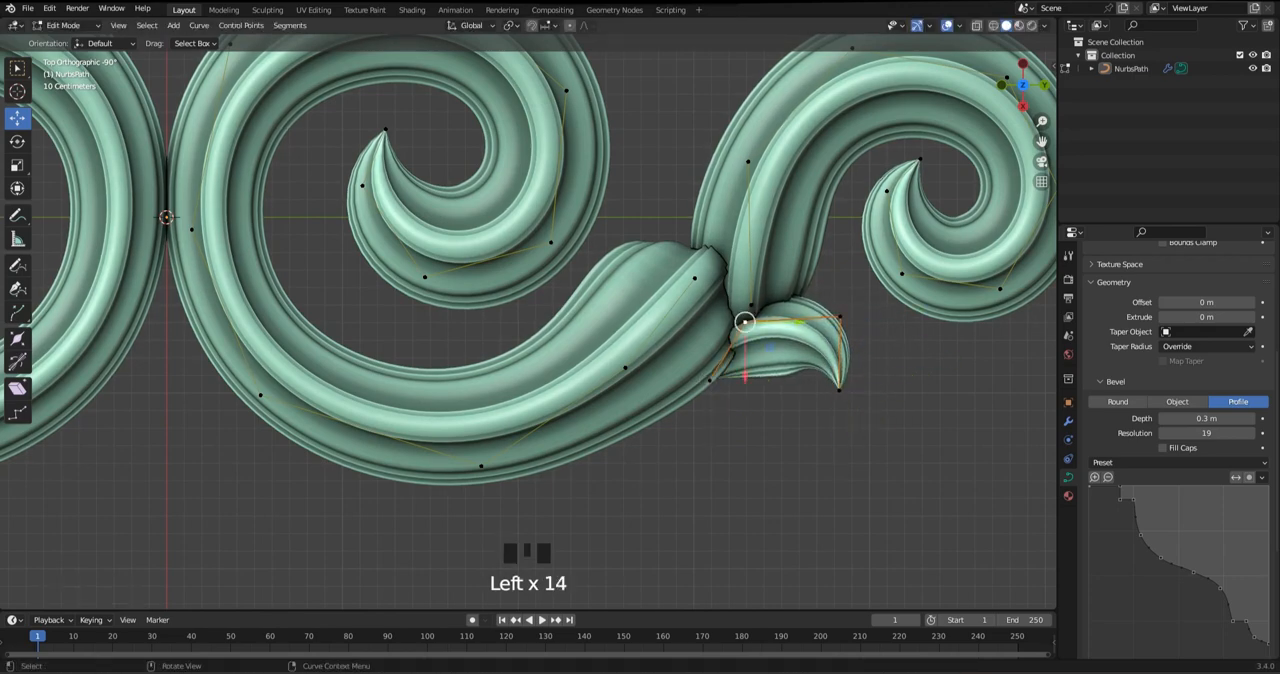
Bend the leaf's outer control points downward and slightly enlarge the radius at its second point
{"action": "left_click_drag", "start_coordinate": [840, 316], "coordinate": [839, 335]}
{"action": "left_click_drag", "start_coordinate": [855, 380], "coordinate": [814, 411]}
{"action": "left_click_drag", "start_coordinate": [839, 390], "coordinate": [829, 419]}
{"action": "left_click_drag", "start_coordinate": [876, 315], "coordinate": [867, 325]}
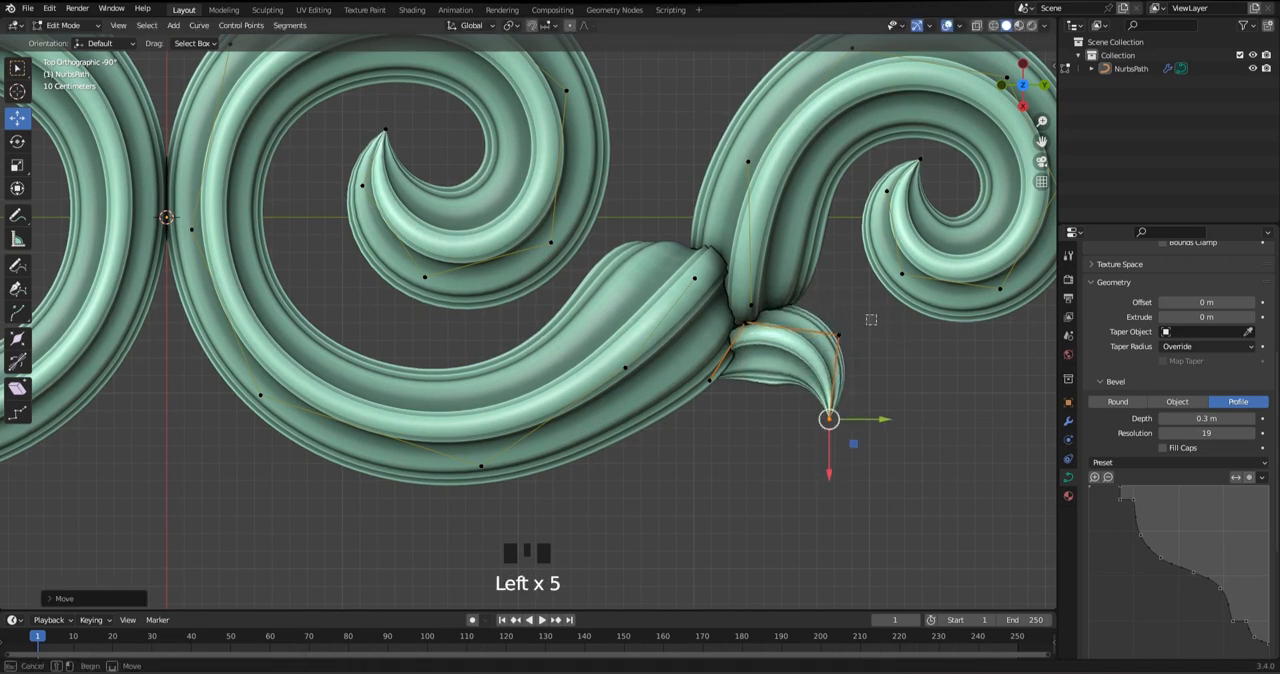
{"action": "left_click", "coordinate": [801, 331]}
Reposition the leaf's base and second control points so the leaf widens beside the joint
{"action": "left_click_drag", "start_coordinate": [745, 322], "coordinate": [729, 386]}
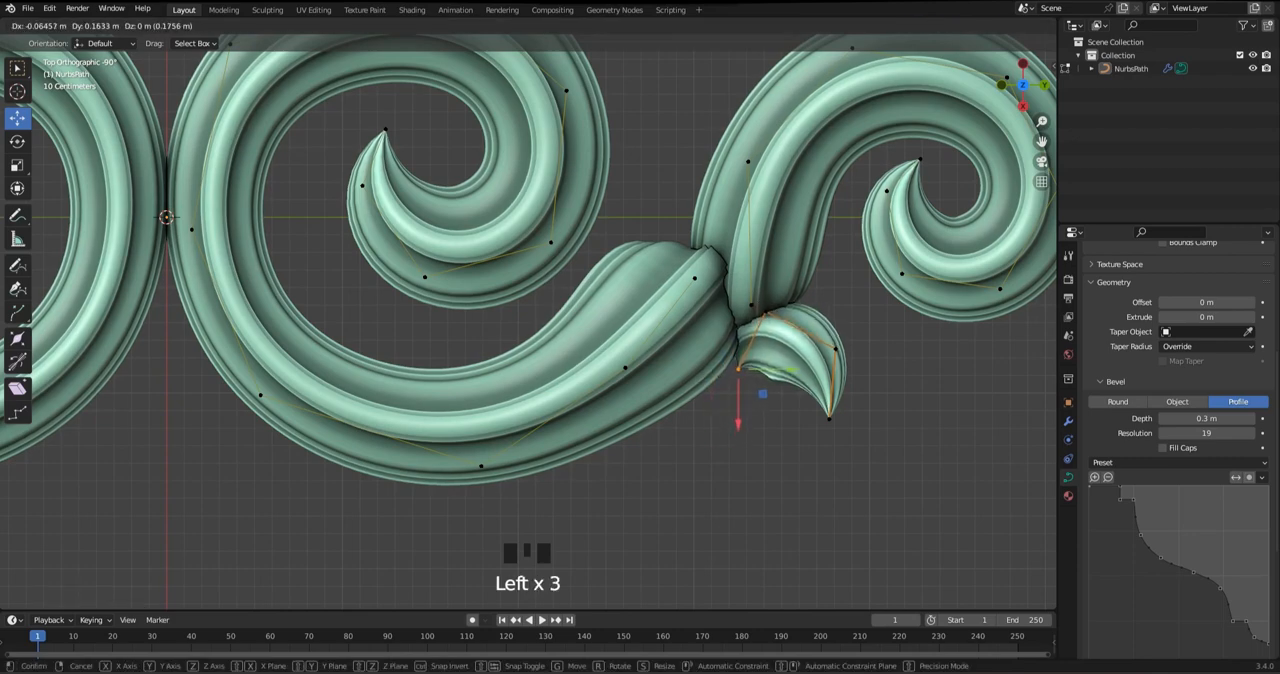
{"action": "left_click", "coordinate": [835, 349]}
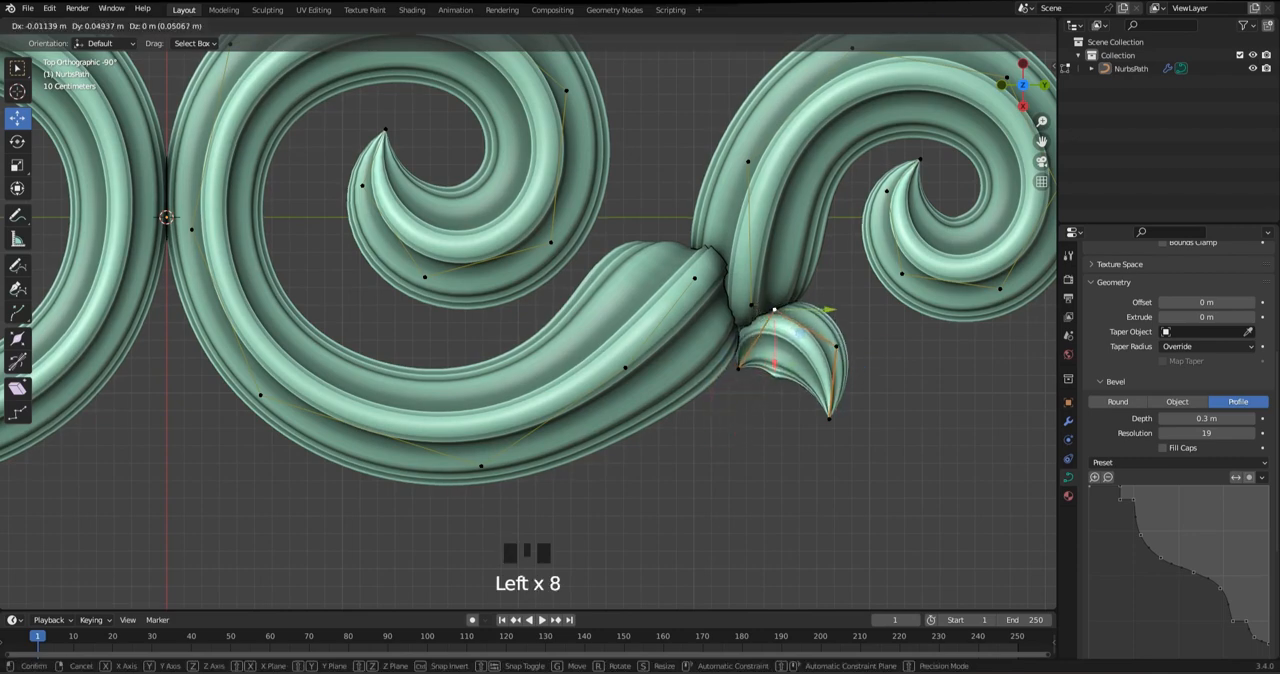
{"action": "left_click_drag", "start_coordinate": [775, 310], "coordinate": [777, 307]}
{"action": "left_click", "coordinate": [738, 369]}
{"action": "left_click_drag", "start_coordinate": [738, 369], "coordinate": [731, 367]}
Move the leaf's tip up and outward so it points sideways from the joint, and save the file
{"action": "key", "text": "Tab"}
{"action": "key", "text": "Tab"}
{"action": "left_click", "coordinate": [829, 419]}
{"action": "left_click_drag", "start_coordinate": [829, 419], "coordinate": [862, 336]}
{"action": "left_click", "coordinate": [864, 334]}
{"action": "key", "text": "Tab"}
{"action": "scroll", "coordinate": [528, 300], "scroll_direction": "down", "scroll_amount": 3}
{"action": "key", "text": "ctrl+s"}
Save the ornament file
{"action": "scroll", "coordinate": [528, 300], "scroll_direction": "up", "scroll_amount": 2}
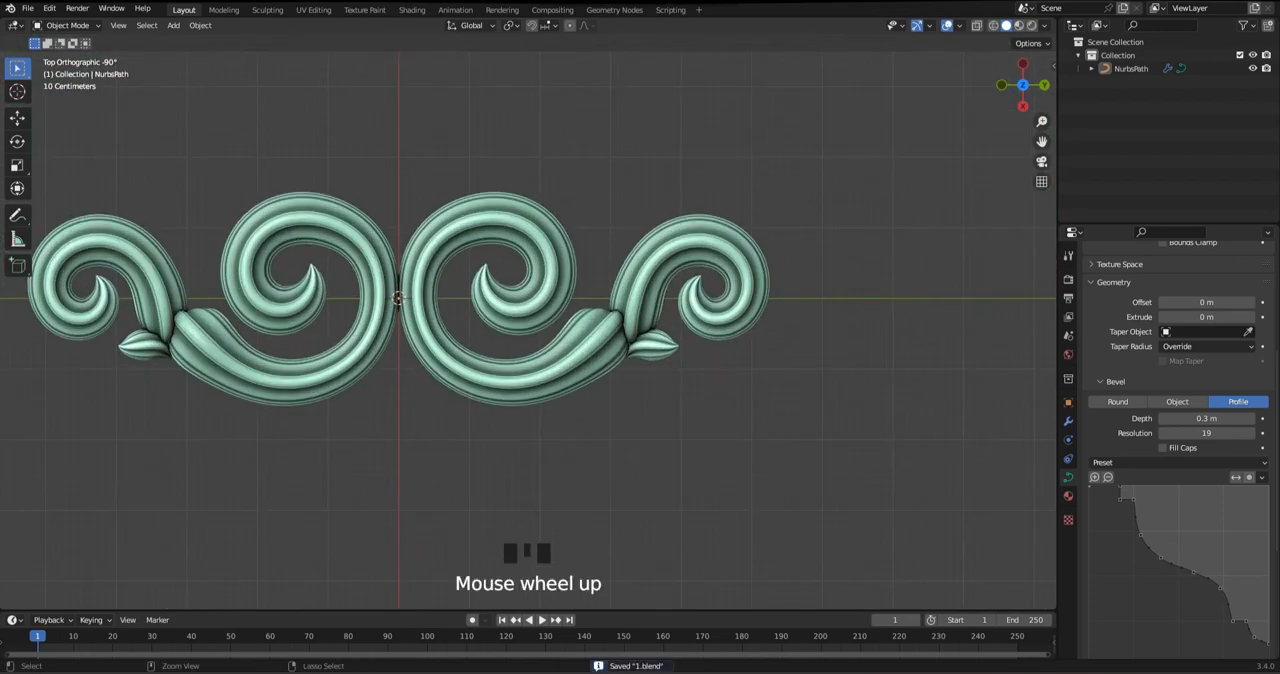
{"action": "scroll", "coordinate": [537, 310], "scroll_direction": "up", "scroll_amount": 1}
{"action": "key", "text": "ctrl+s"}
{"action": "middle_click_drag", "start_coordinate": [528, 310], "coordinate": [545, 291], "text": "shift"}
{"action": "scroll", "coordinate": [545, 291], "scroll_direction": "up", "scroll_amount": 1}
{"action": "key", "text": "ctrl+s"}
{"action": "key", "text": "shift+a"}
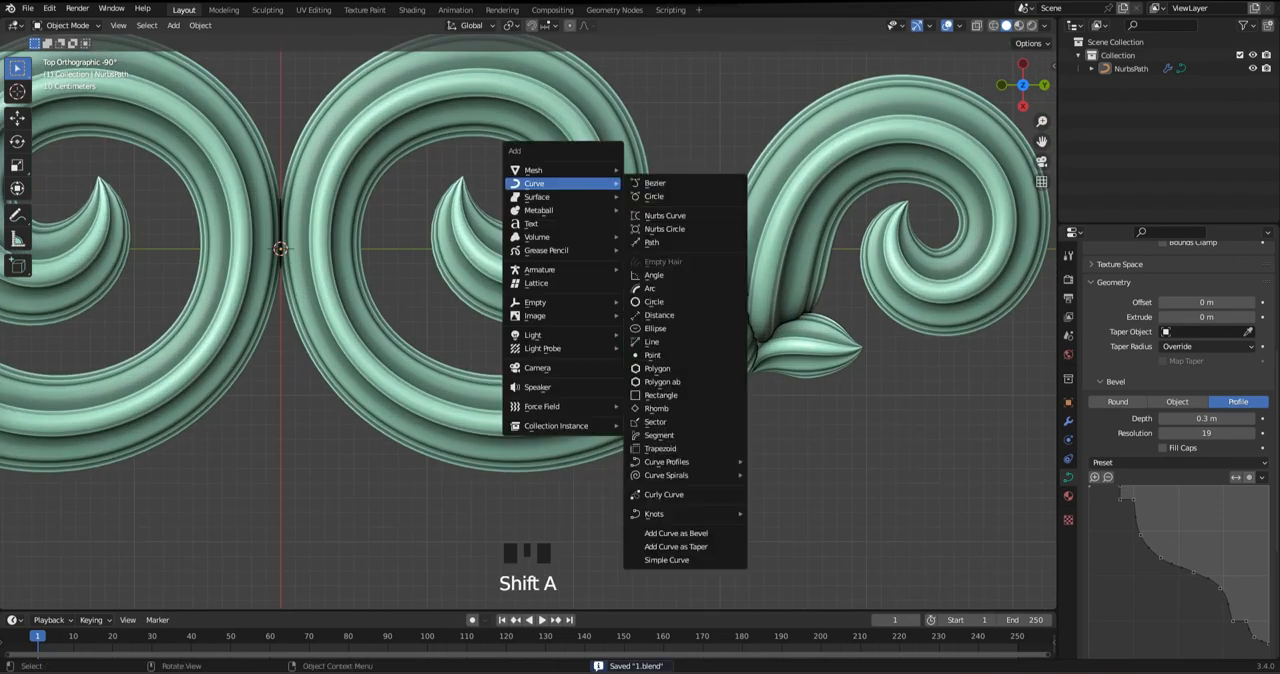
Move the smaller scroll's control points in toward the joint and rotate them to realign the scroll
{"action": "left_click", "coordinate": [700, 290]}
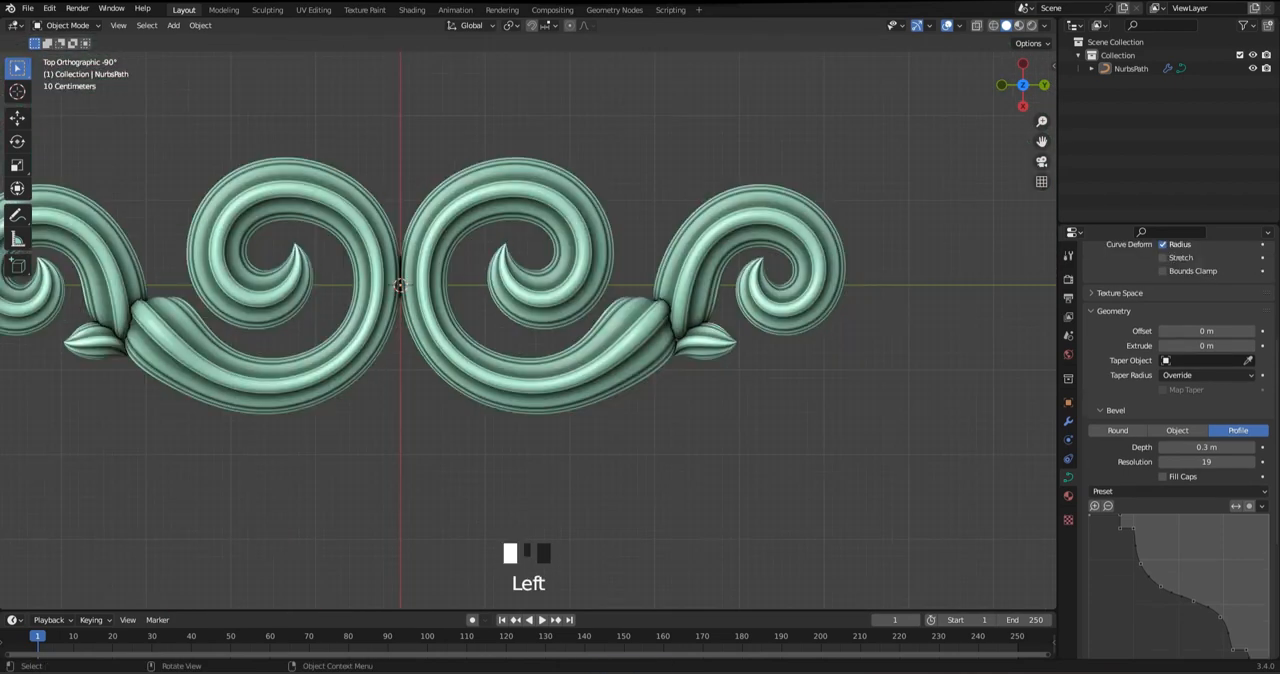
{"action": "key", "text": "Tab"}
{"action": "scroll", "coordinate": [750, 250], "scroll_direction": "up", "scroll_amount": 1}
{"action": "middle_click_drag", "start_coordinate": [750, 250], "coordinate": [720, 244], "text": "shift"}
{"action": "left_click_drag", "start_coordinate": [883, 140], "coordinate": [706, 336]}
{"action": "left_click_drag", "start_coordinate": [751, 263], "coordinate": [735, 279]}
{"action": "key", "text": "r"}
{"action": "left_click", "coordinate": [745, 280]}
Lower the smaller scroll's upper arch points slightly and adjust the radius at its outer shoulder point
{"action": "left_click", "coordinate": [636, 255]}
{"action": "scroll", "coordinate": [655, 245], "scroll_direction": "up", "scroll_amount": 2}
{"action": "left_click_drag", "start_coordinate": [684, 226], "coordinate": [684, 231]}
{"action": "left_click", "coordinate": [767, 144]}
{"action": "left_click_drag", "start_coordinate": [767, 144], "coordinate": [770, 156]}
{"action": "left_click_drag", "start_coordinate": [923, 151], "coordinate": [886, 197]}
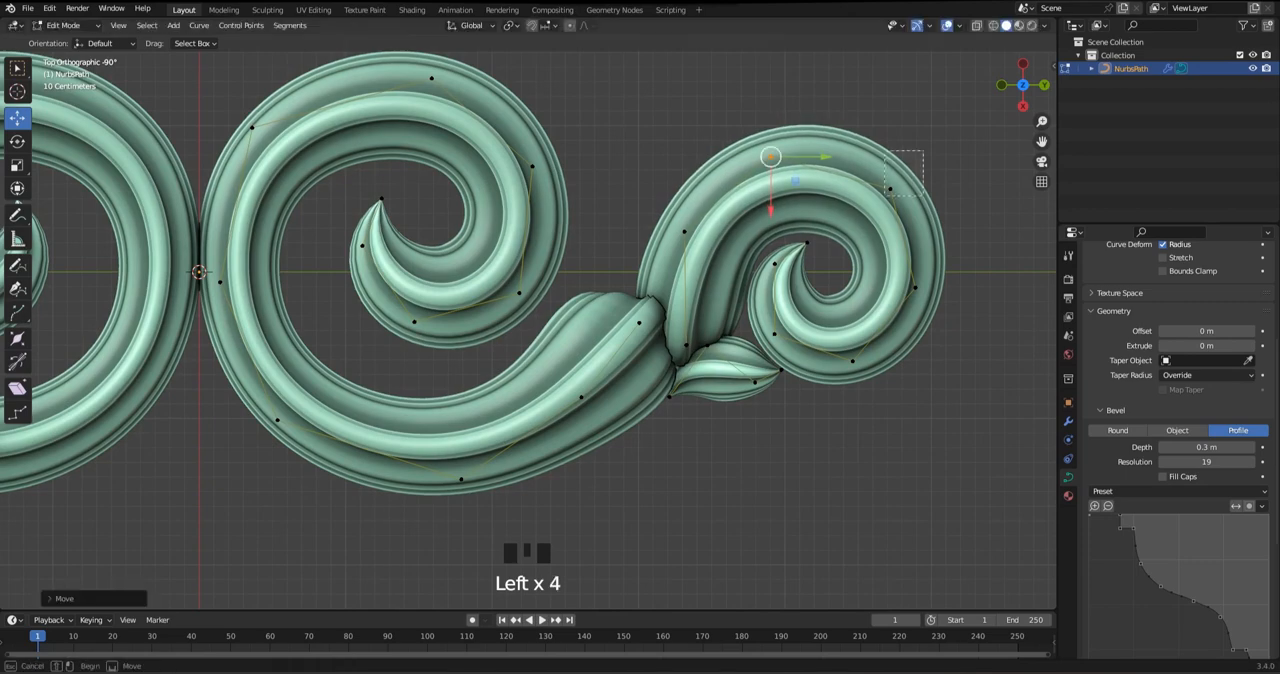
{"action": "key", "text": "alt+s"}
{"action": "left_click_drag", "start_coordinate": [910, 303], "coordinate": [920, 292]}
{"action": "left_click", "coordinate": [925, 310]}
Nudge the smaller scroll's lower and inner control points to refine its curl, and save the file
{"action": "left_click", "coordinate": [852, 361]}
{"action": "left_click_drag", "start_coordinate": [852, 361], "coordinate": [857, 361]}
{"action": "left_click_drag", "start_coordinate": [764, 323], "coordinate": [783, 343]}
{"action": "left_click_drag", "start_coordinate": [774, 334], "coordinate": [777, 334]}
{"action": "mouse_move", "coordinate": [794, 230]}
{"action": "left_mouse_down"}
{"action": "mouse_move", "coordinate": [813, 244]}
{"action": "mouse_move", "coordinate": [800, 244]}
{"action": "left_mouse_up"}
{"action": "key", "text": "Tab"}
{"action": "scroll", "coordinate": [528, 300], "scroll_direction": "down", "scroll_amount": 5}
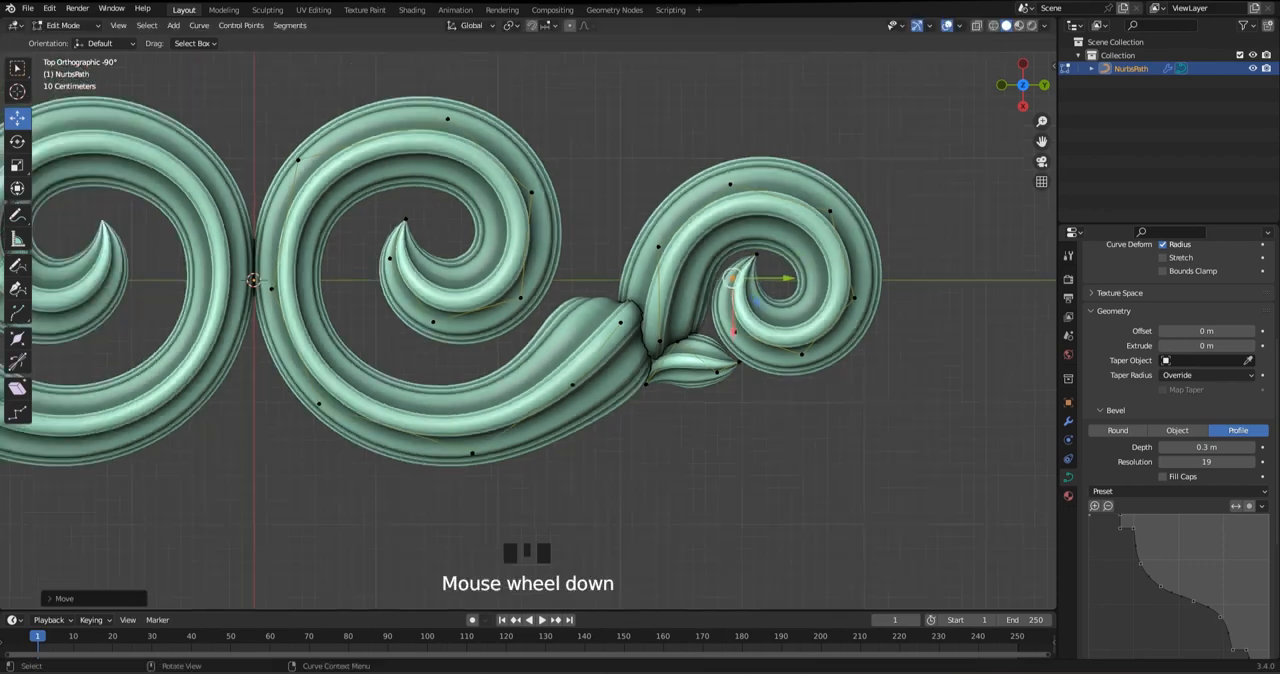
{"action": "key", "text": "ctrl+s"}
{"action": "scroll", "coordinate": [528, 300], "scroll_direction": "up", "scroll_amount": 2}
{"action": "scroll", "coordinate": [522, 326], "scroll_direction": "up", "scroll_amount": 1}
{"action": "key", "text": "ctrl+s"}
{"action": "key", "text": "ctrl+s"}
{"action": "key", "text": "ctrl+s"}
Duplicate the small leaf from the joint and place the copy above the gap between the two scrolls
{"action": "scroll", "coordinate": [583, 360], "scroll_direction": "up", "scroll_amount": 3}
{"action": "key", "text": "Tab"}
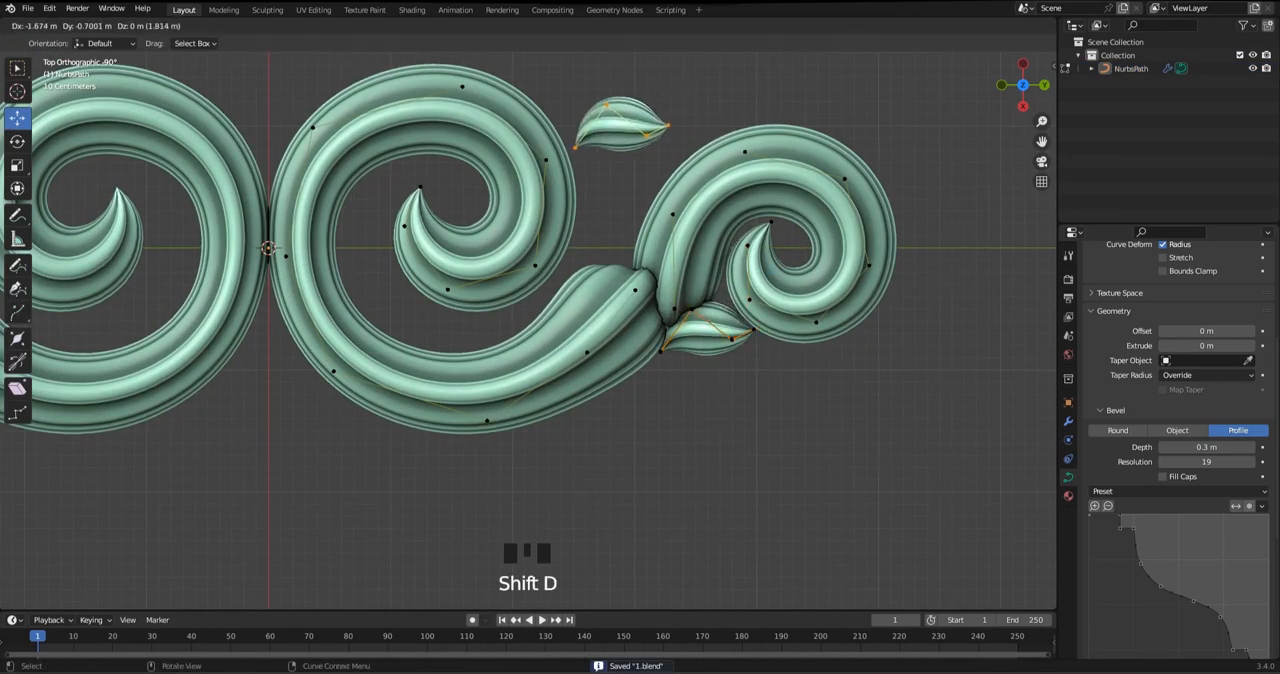
{"action": "middle_click_drag", "start_coordinate": [680, 128], "coordinate": [676, 208], "text": "shift"}
{"action": "left_click", "coordinate": [610, 195]}
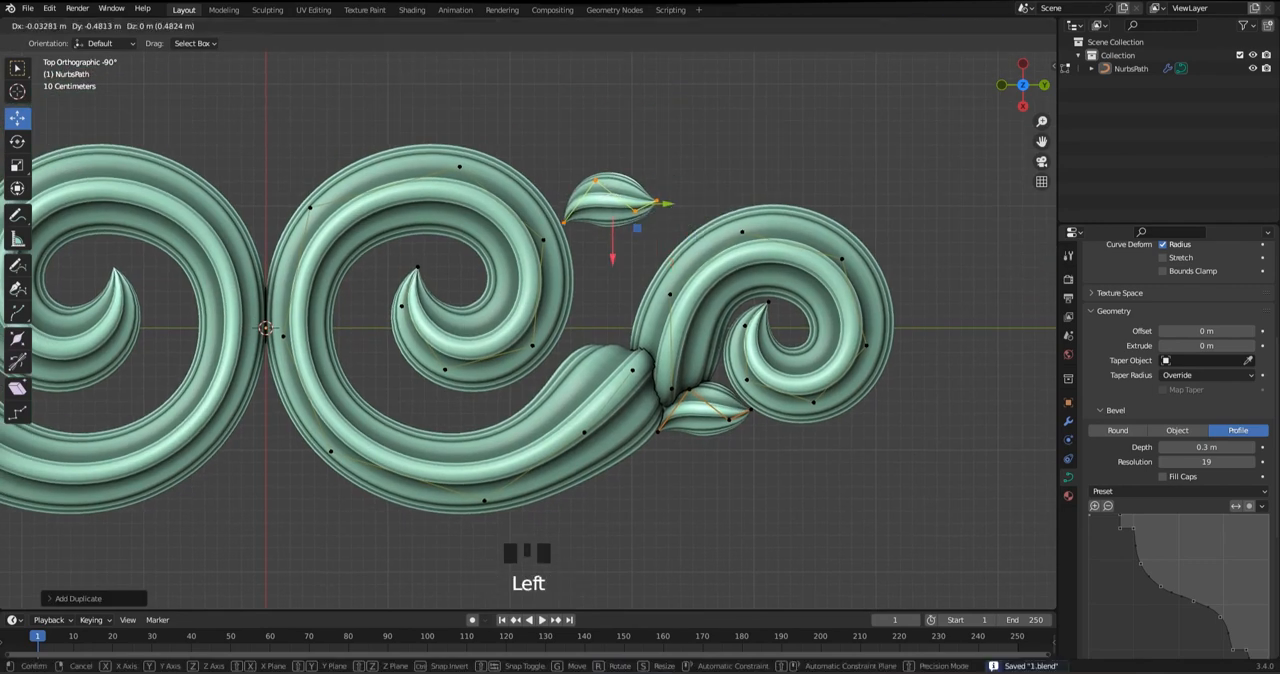
Spread the copied leaf's control points so its base sits on the large scroll's outer edge and its tip points outward
{"action": "left_click", "coordinate": [576, 162]}
{"action": "left_click_drag", "start_coordinate": [576, 162], "coordinate": [561, 208]}
{"action": "left_click_drag", "start_coordinate": [557, 142], "coordinate": [540, 184]}
{"action": "left_click_drag", "start_coordinate": [522, 171], "coordinate": [517, 167]}
{"action": "scroll", "coordinate": [517, 167], "scroll_direction": "up", "scroll_amount": 2}
{"action": "middle_click_drag", "start_coordinate": [517, 167], "coordinate": [467, 209], "text": "shift"}
{"action": "left_click_drag", "start_coordinate": [592, 165], "coordinate": [618, 193]}
{"action": "left_click_drag", "start_coordinate": [605, 177], "coordinate": [603, 212]}
{"action": "left_click_drag", "start_coordinate": [665, 127], "coordinate": [648, 176]}
Subdivide the upper leaf's base segment and shift its base and second points up along the large scroll's edge
{"action": "right_click", "coordinate": [461, 138]}
{"action": "left_click", "coordinate": [490, 168]}
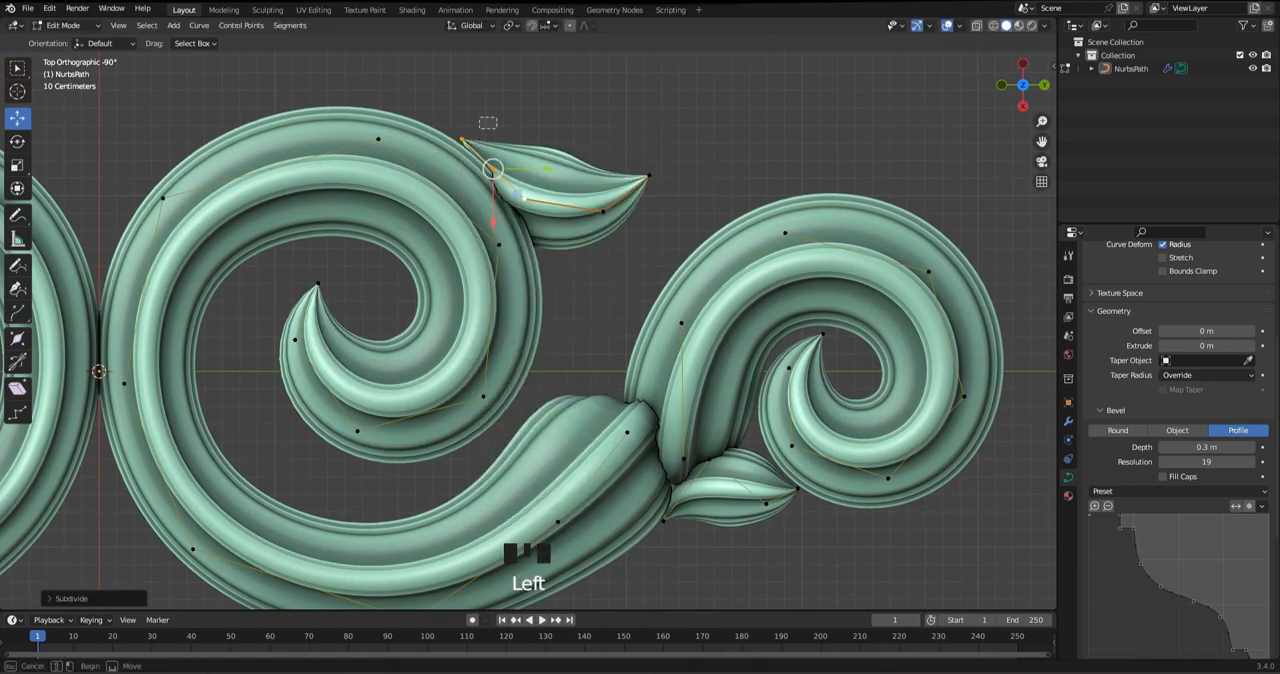
{"action": "left_click_drag", "start_coordinate": [435, 110], "coordinate": [421, 122]}
{"action": "left_click", "coordinate": [493, 168]}
{"action": "left_click_drag", "start_coordinate": [493, 168], "coordinate": [408, 121]}
{"action": "left_click", "coordinate": [421, 122]}
{"action": "left_click", "coordinate": [523, 199]}
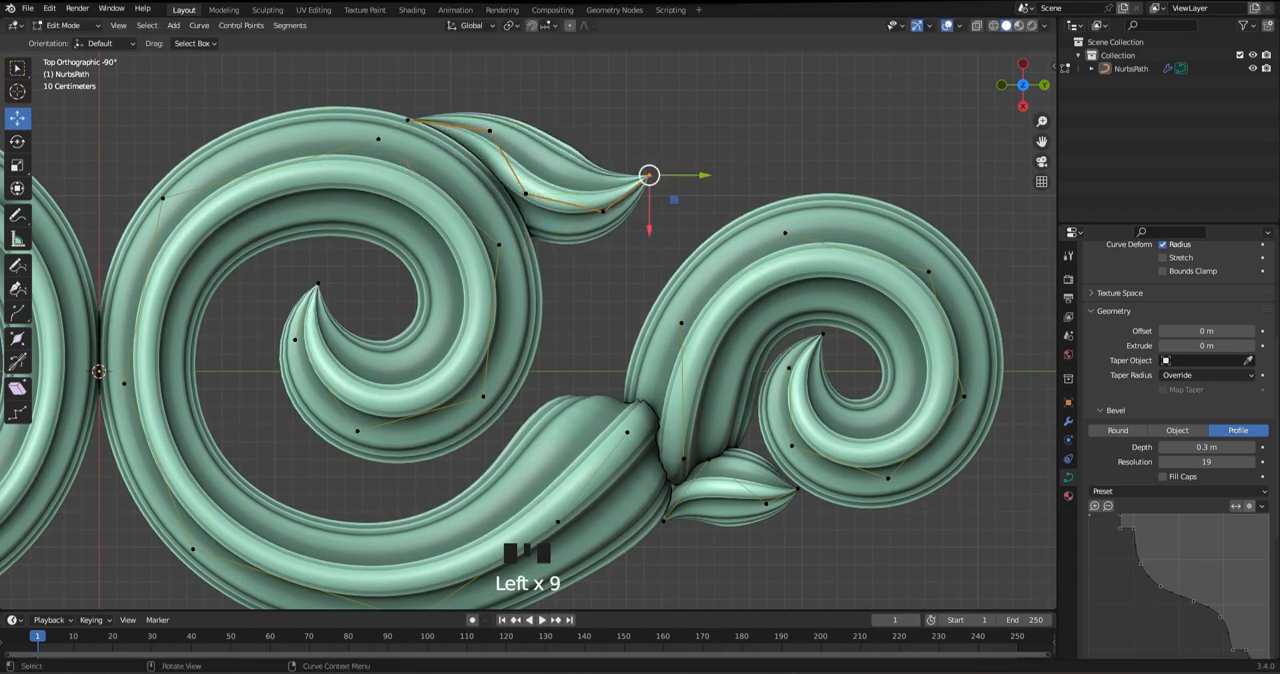
Extend the upper leaf's tip and neighbouring control point outward until the leaf reaches the smaller scroll
{"action": "left_click_drag", "start_coordinate": [649, 175], "coordinate": [677, 200]}
{"action": "left_click", "coordinate": [603, 211]}
{"action": "left_click_drag", "start_coordinate": [603, 211], "coordinate": [719, 209]}
{"action": "left_click", "coordinate": [677, 200]}
{"action": "left_click", "coordinate": [632, 228]}
{"action": "left_click_drag", "start_coordinate": [632, 228], "coordinate": [677, 257]}
{"action": "left_click", "coordinate": [719, 209]}
{"action": "left_click_drag", "start_coordinate": [719, 209], "coordinate": [736, 198]}
{"action": "left_click_drag", "start_coordinate": [691, 228], "coordinate": [667, 264]}
{"action": "left_click_drag", "start_coordinate": [678, 256], "coordinate": [681, 251]}
Reposition the upper leaf's second and middle control points and slightly enlarge the radius at the middle one
{"action": "left_click", "coordinate": [526, 194]}
{"action": "left_click_drag", "start_coordinate": [526, 194], "coordinate": [571, 230]}
{"action": "left_click", "coordinate": [490, 131]}
{"action": "mouse_move", "coordinate": [490, 131]}
{"action": "left_mouse_down"}
{"action": "mouse_move", "coordinate": [536, 128]}
{"action": "mouse_move", "coordinate": [491, 118]}
{"action": "left_mouse_up"}
{"action": "left_click", "coordinate": [570, 230]}
{"action": "left_click_drag", "start_coordinate": [570, 230], "coordinate": [564, 236]}
{"action": "key", "text": "alt+s"}
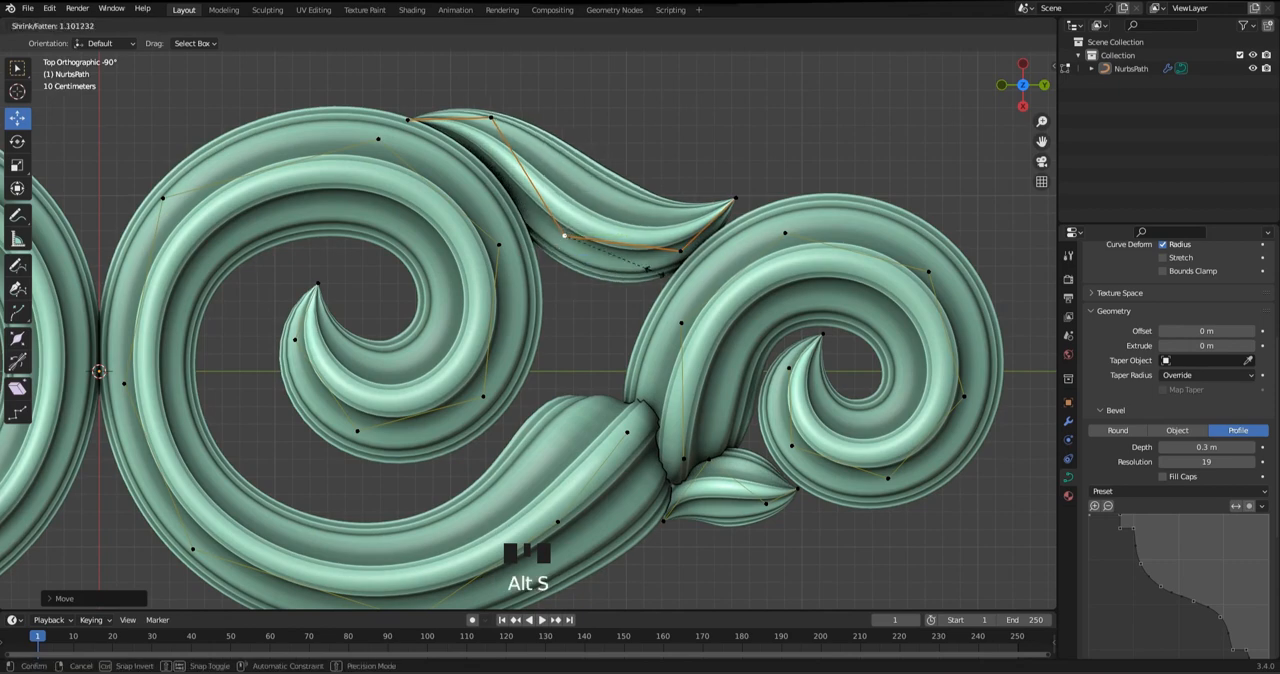
{"action": "left_click", "coordinate": [655, 270]}
Adjust the radius beside the upper leaf's tip, pull the tip back toward the leaf, and save the file
{"action": "left_click", "coordinate": [680, 253]}
{"action": "key", "text": "alt+s"}
{"action": "left_click", "coordinate": [683, 261]}
{"action": "left_click_drag", "start_coordinate": [770, 223], "coordinate": [771, 224]}
{"action": "left_click_drag", "start_coordinate": [736, 198], "coordinate": [713, 205]}
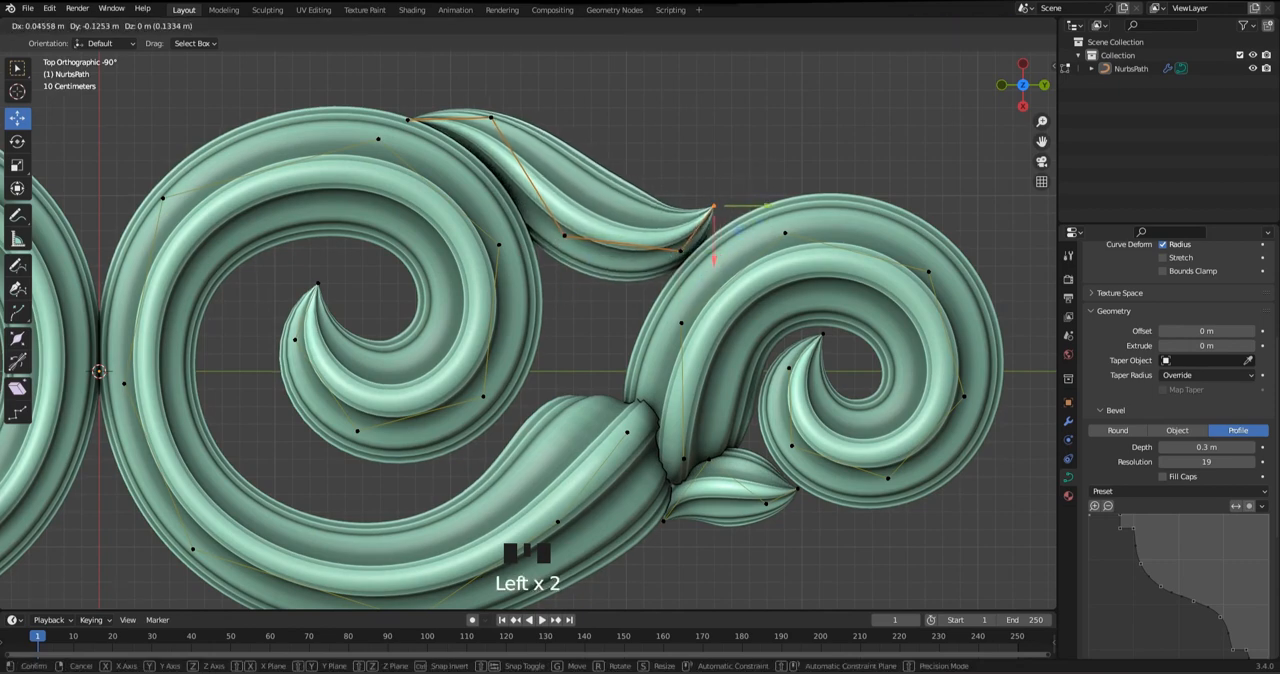
{"action": "scroll", "coordinate": [712, 205], "scroll_direction": "down", "scroll_amount": 2}
{"action": "key", "text": "Tab"}
{"action": "scroll", "coordinate": [712, 205], "scroll_direction": "down", "scroll_amount": 3}
{"action": "key", "text": "ctrl+s"}
Reduce the radius at the upper leaf's second point, slide its base inward along the scroll, and save the file
{"action": "key", "text": "Tab"}
{"action": "scroll", "coordinate": [712, 205], "scroll_direction": "up", "scroll_amount": 4}
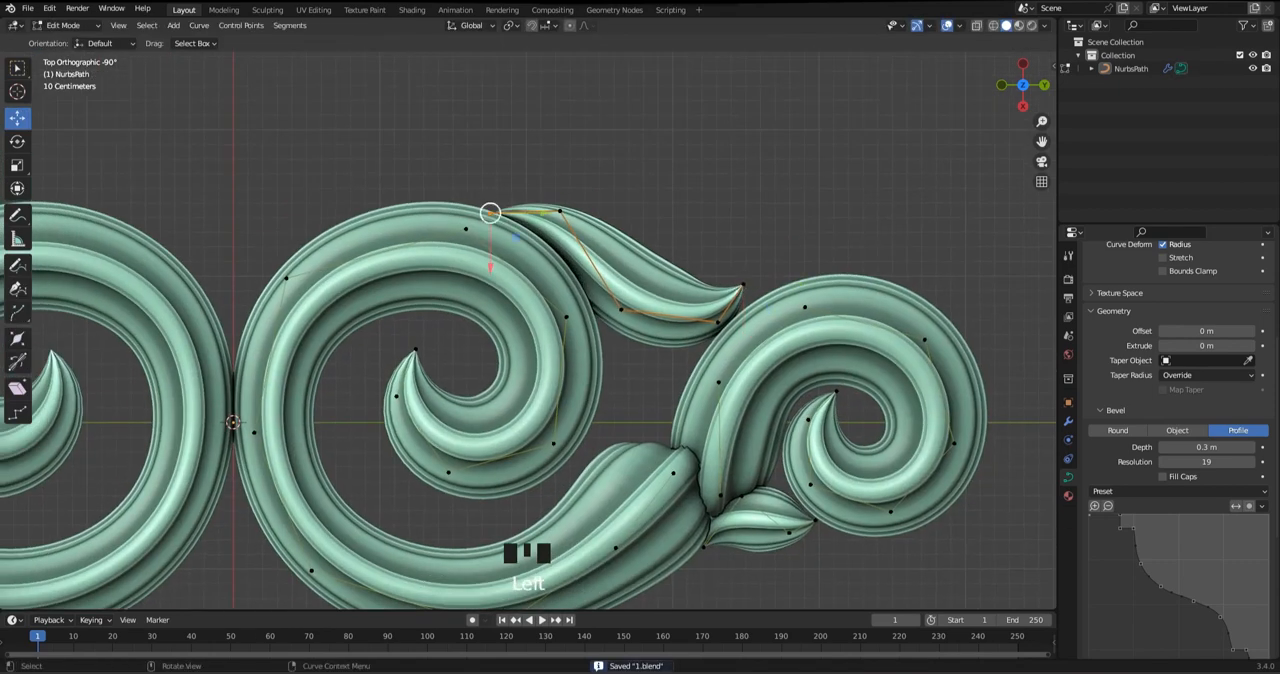
{"action": "scroll", "coordinate": [490, 213], "scroll_direction": "up", "scroll_amount": 3}
{"action": "left_click", "coordinate": [586, 143]}
{"action": "left_click", "coordinate": [586, 143]}
{"action": "key", "text": "alt+s"}
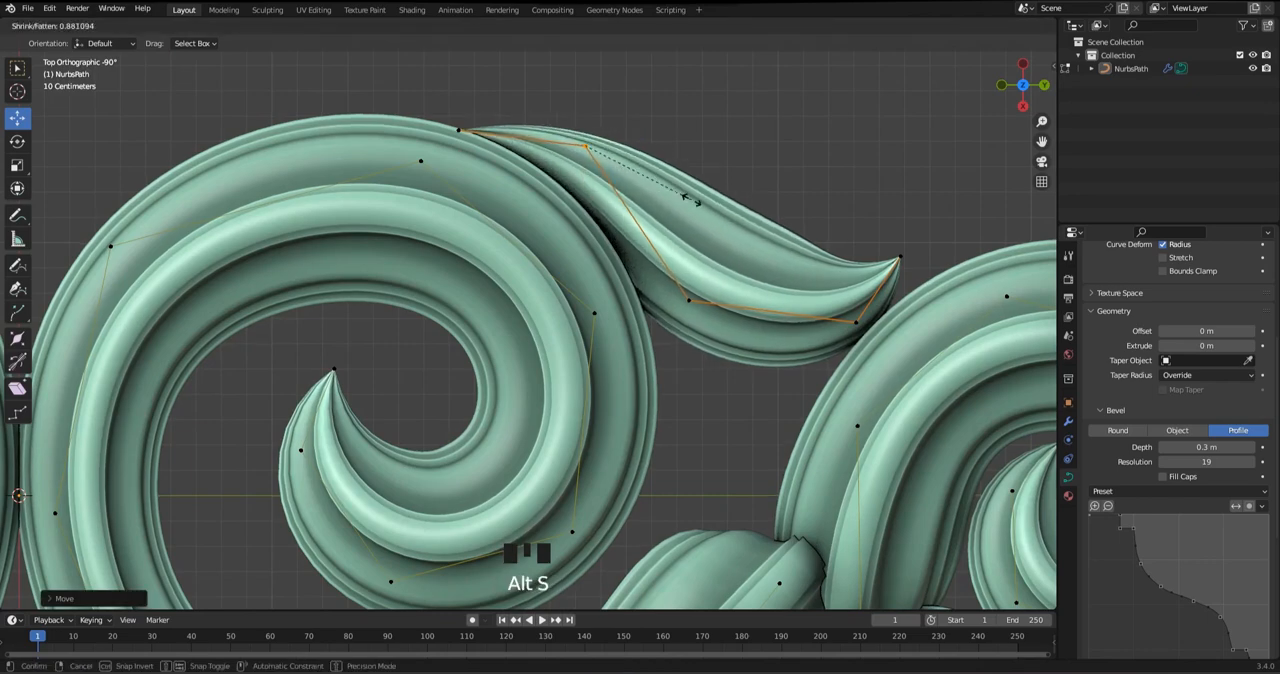
{"action": "left_click_drag", "start_coordinate": [459, 130], "coordinate": [483, 134]}
{"action": "key", "text": "Tab"}
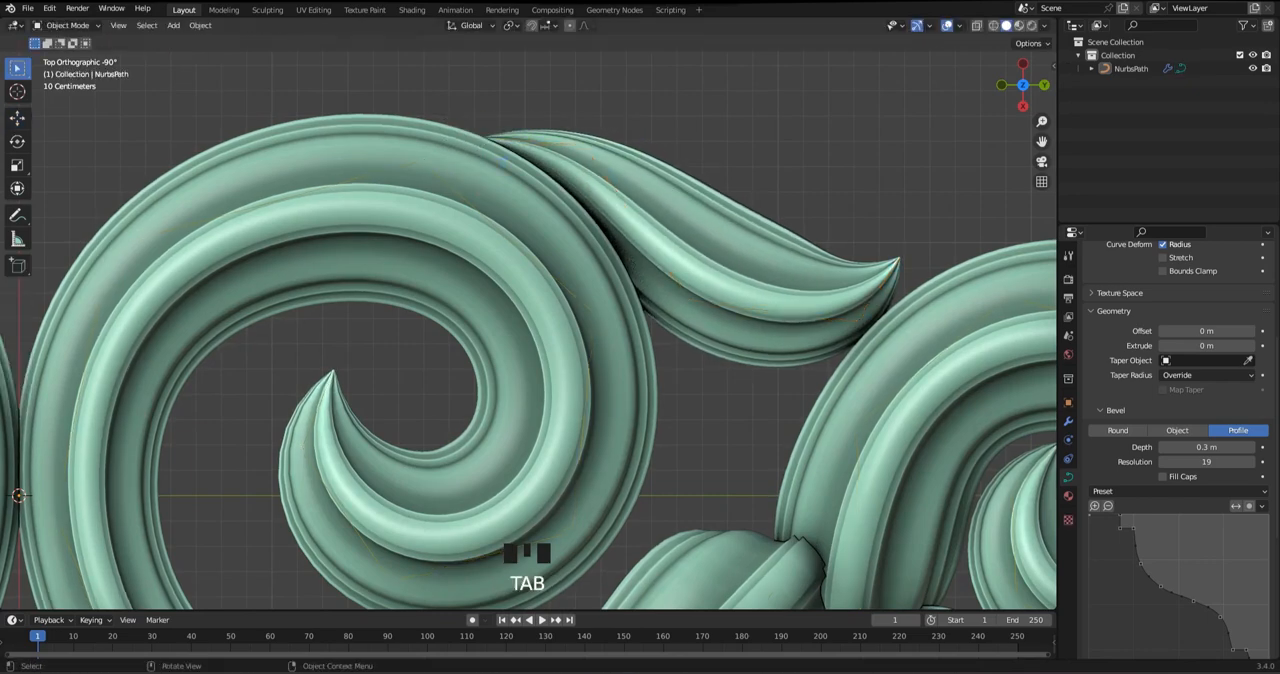
{"action": "scroll", "coordinate": [514, 256], "scroll_direction": "down", "scroll_amount": 3}
{"action": "key", "text": "ctrl+s"}
Duplicate the joint's small leaf and place the copy beside the large scroll, just below the long leaf
{"action": "key", "text": "Tab"}
{"action": "scroll", "coordinate": [514, 256], "scroll_direction": "up", "scroll_amount": 2}
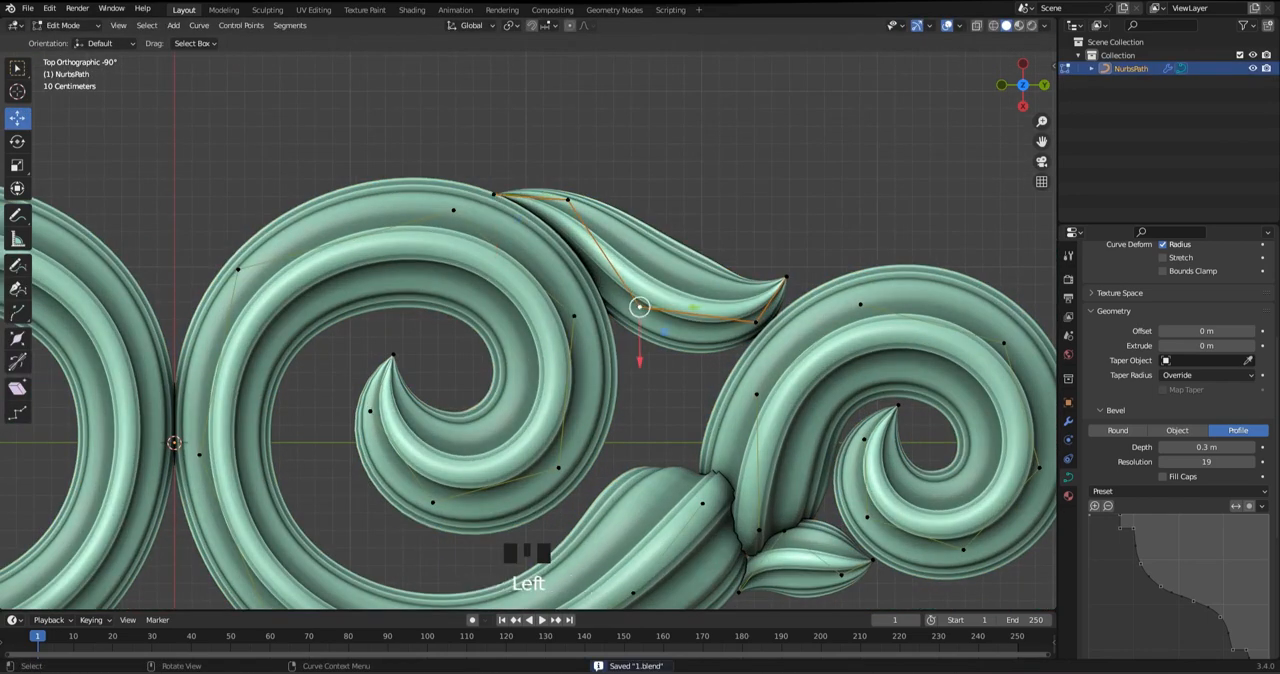
{"action": "key", "text": "shift+d"}
{"action": "left_click", "coordinate": [650, 360]}
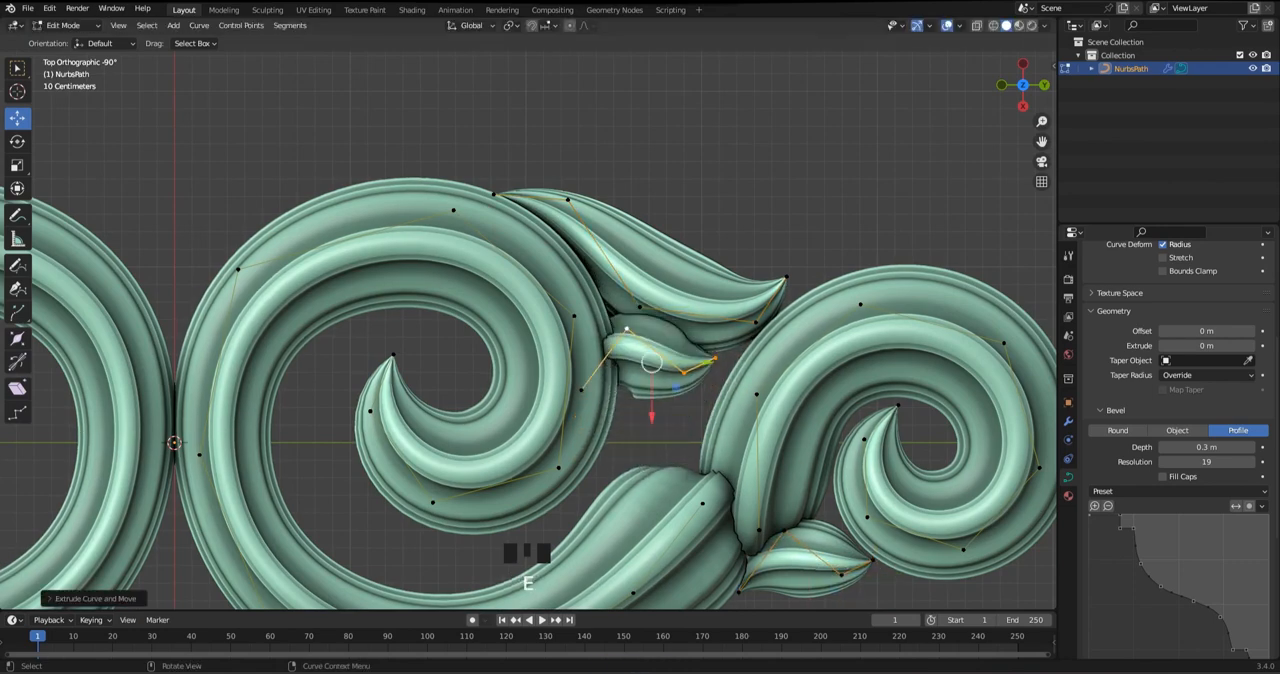
Rotate the copied leaf downward, reduce its size, and fit it into the corner under the long leaf
{"action": "key", "text": "r"}
{"action": "left_click", "coordinate": [718, 440]}
{"action": "key", "text": "alt+s"}
{"action": "left_click", "coordinate": [704, 416]}
{"action": "left_click_drag", "start_coordinate": [650, 363], "coordinate": [608, 312]}
{"action": "key", "text": "s"}
{"action": "left_click", "coordinate": [750, 408]}
{"action": "left_click", "coordinate": [600, 343]}
Tuck the new small leaf's base point into the crevice and align its second point along the large scroll's edge
{"action": "scroll", "coordinate": [608, 312], "scroll_direction": "up", "scroll_amount": 2}
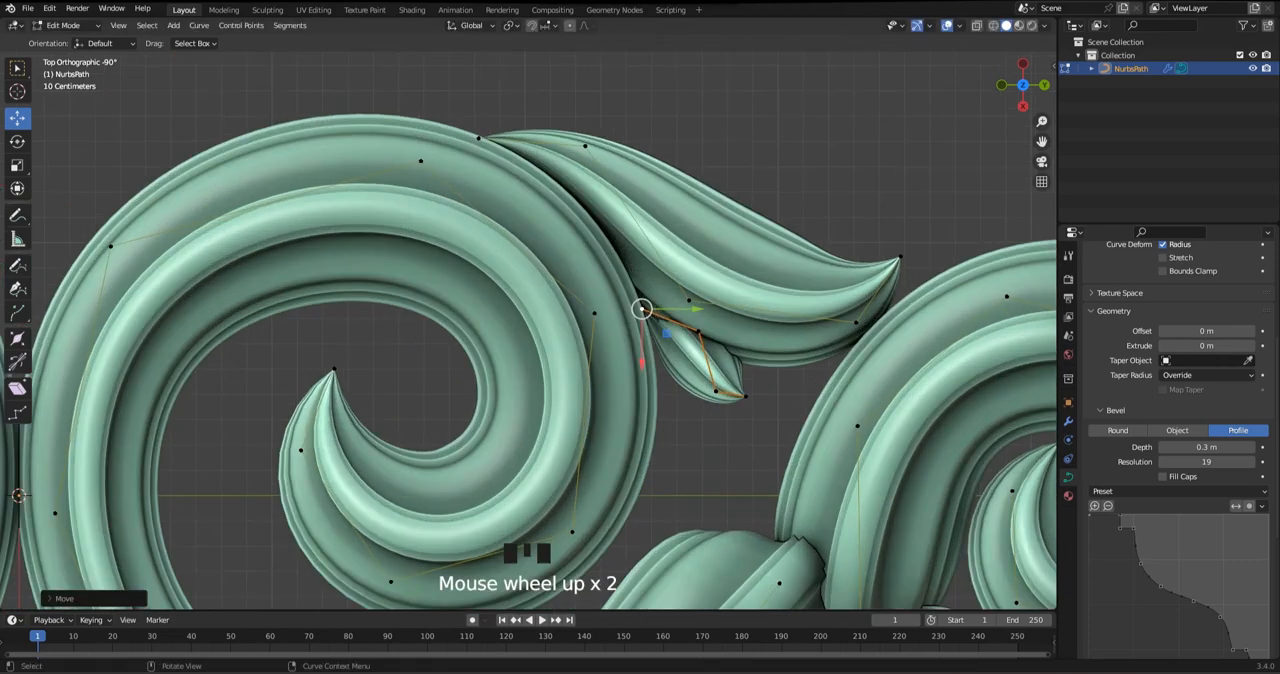
{"action": "left_click", "coordinate": [716, 315]}
{"action": "left_click_drag", "start_coordinate": [716, 315], "coordinate": [681, 346]}
{"action": "scroll", "coordinate": [681, 346], "scroll_direction": "up", "scroll_amount": 2}
{"action": "left_click", "coordinate": [692, 304]}
{"action": "left_click_drag", "start_coordinate": [692, 304], "coordinate": [691, 303]}
{"action": "middle_click_drag", "start_coordinate": [691, 303], "coordinate": [643, 246], "text": "shift"}
{"action": "left_click", "coordinate": [699, 301]}
{"action": "left_click_drag", "start_coordinate": [699, 301], "coordinate": [686, 301]}
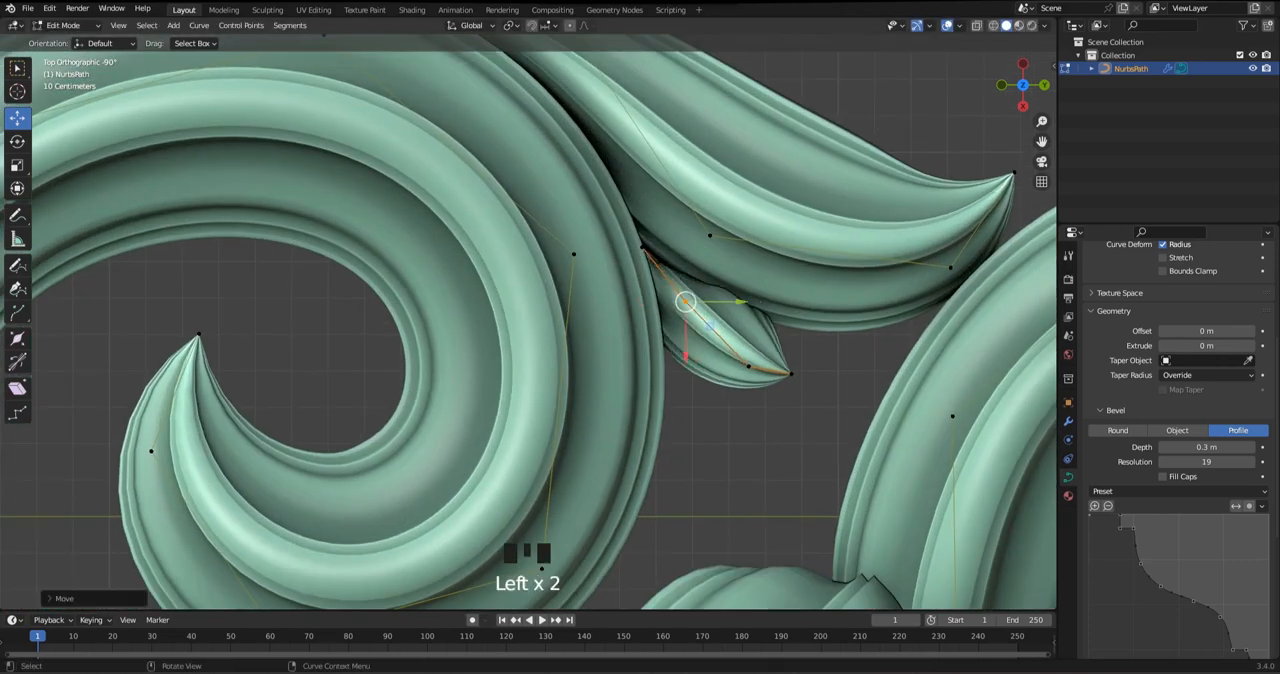
Bend the new small leaf's third point and tip downward so it curls back toward the large scroll
{"action": "left_click", "coordinate": [748, 366]}
{"action": "left_click_drag", "start_coordinate": [748, 366], "coordinate": [764, 397]}
{"action": "left_click_drag", "start_coordinate": [791, 376], "coordinate": [711, 437]}
{"action": "left_click_drag", "start_coordinate": [760, 360], "coordinate": [744, 385]}
{"action": "left_click_drag", "start_coordinate": [724, 423], "coordinate": [700, 448]}
{"action": "left_click_drag", "start_coordinate": [711, 437], "coordinate": [695, 458]}
{"action": "left_click", "coordinate": [744, 385]}
{"action": "left_click_drag", "start_coordinate": [744, 385], "coordinate": [746, 391]}
Push the new small leaf's base deeper under the long leaf and fine-tune the position of its second point
{"action": "left_click", "coordinate": [686, 302]}
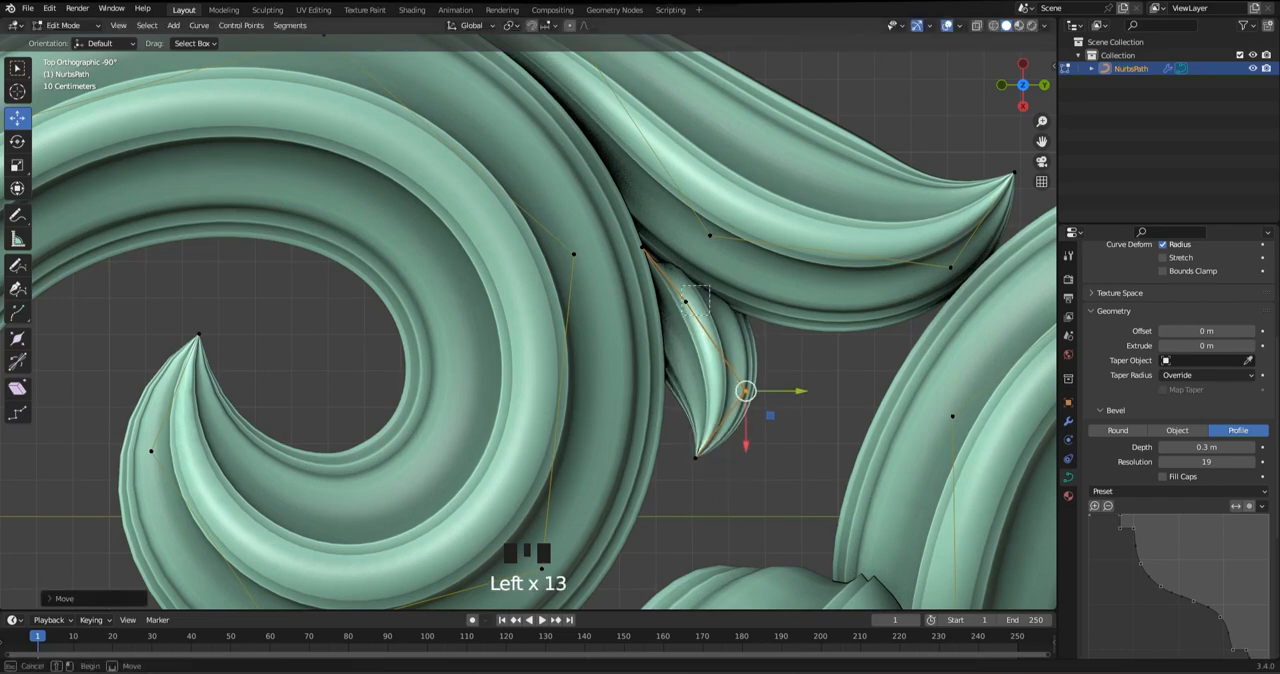
{"action": "left_click_drag", "start_coordinate": [686, 302], "coordinate": [695, 312]}
{"action": "left_click", "coordinate": [643, 247]}
{"action": "mouse_move", "coordinate": [643, 247]}
{"action": "left_mouse_down"}
{"action": "mouse_move", "coordinate": [651, 261]}
{"action": "mouse_move", "coordinate": [628, 238]}
{"action": "left_mouse_up"}
{"action": "left_click", "coordinate": [695, 312]}
{"action": "left_click_drag", "start_coordinate": [695, 312], "coordinate": [685, 310]}
Pull the new small leaf's third point and tip upward to shorten and straighten it, and save the file
{"action": "left_click", "coordinate": [746, 391]}
{"action": "left_click_drag", "start_coordinate": [746, 391], "coordinate": [732, 373]}
{"action": "left_click", "coordinate": [696, 458]}
{"action": "left_click_drag", "start_coordinate": [696, 458], "coordinate": [724, 418]}
{"action": "key", "text": "Tab"}
{"action": "left_click", "coordinate": [790, 440]}
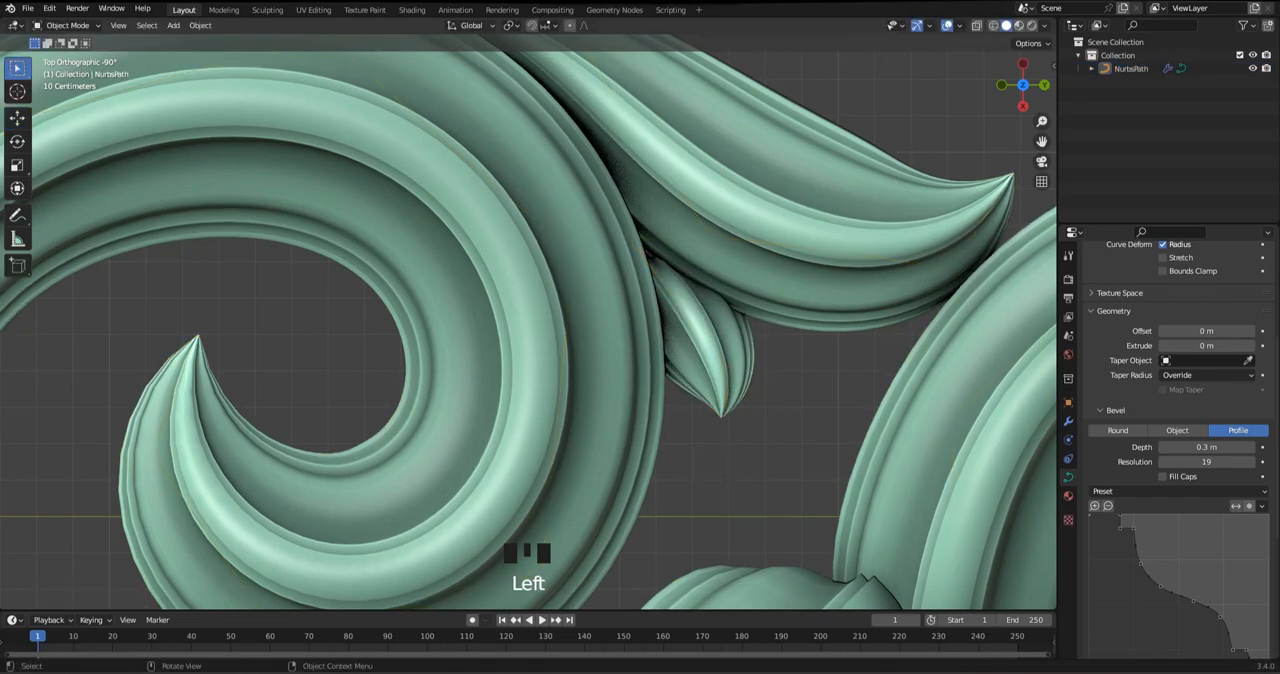
{"action": "scroll", "coordinate": [760, 430], "scroll_direction": "down", "scroll_amount": 7}
{"action": "key", "text": "ctrl+s"}
Refine the large scroll's inner curl by nudging its tip and lowering the adjacent control point slightly
{"action": "middle_click_drag", "start_coordinate": [700, 420], "coordinate": [790, 401], "text": "shift"}
{"action": "scroll", "coordinate": [523, 320], "scroll_direction": "up", "scroll_amount": 1}
{"action": "key", "text": "Tab"}
{"action": "left_click", "coordinate": [526, 301]}
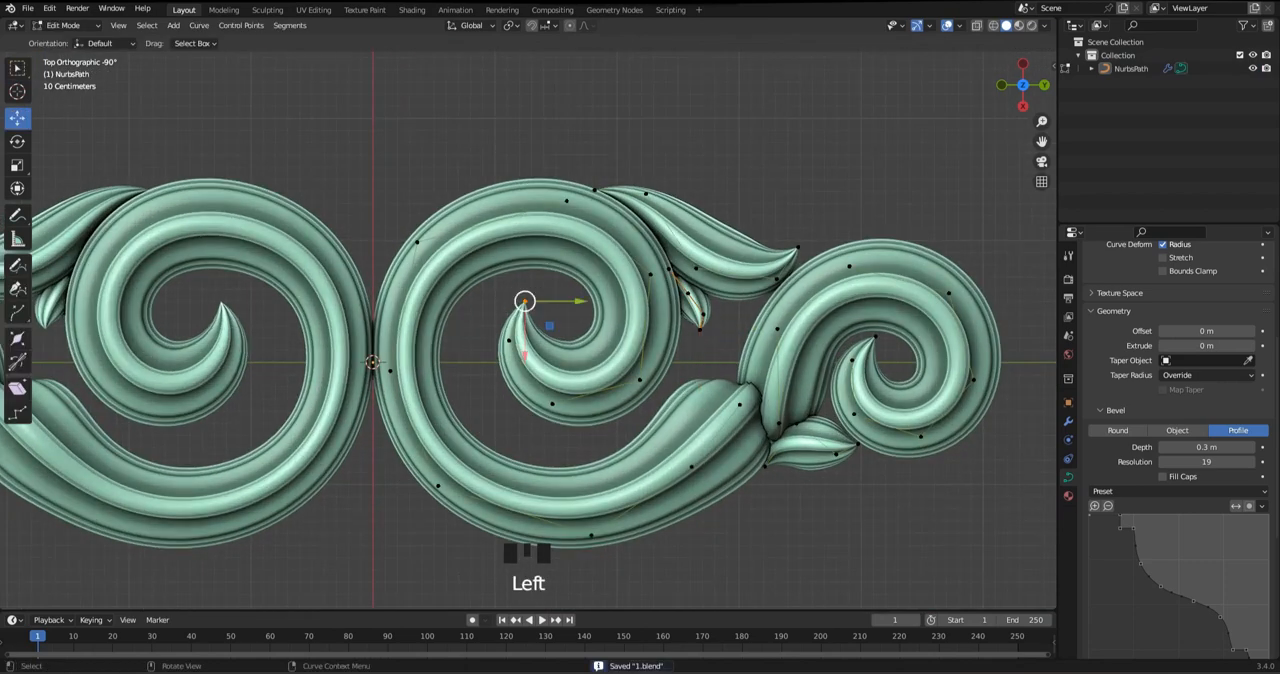
{"action": "left_click_drag", "start_coordinate": [526, 301], "coordinate": [531, 301]}
{"action": "left_click", "coordinate": [509, 342]}
{"action": "left_click_drag", "start_coordinate": [509, 342], "coordinate": [510, 349]}
{"action": "left_click", "coordinate": [531, 301]}
{"action": "left_click_drag", "start_coordinate": [531, 301], "coordinate": [525, 301]}
Try shifting the large scroll's upper outer control point nearest the mirror line slightly upward
{"action": "left_click", "coordinate": [417, 242]}
{"action": "left_click_drag", "start_coordinate": [417, 242], "coordinate": [422, 236]}
{"action": "key", "text": "ctrl+z"}
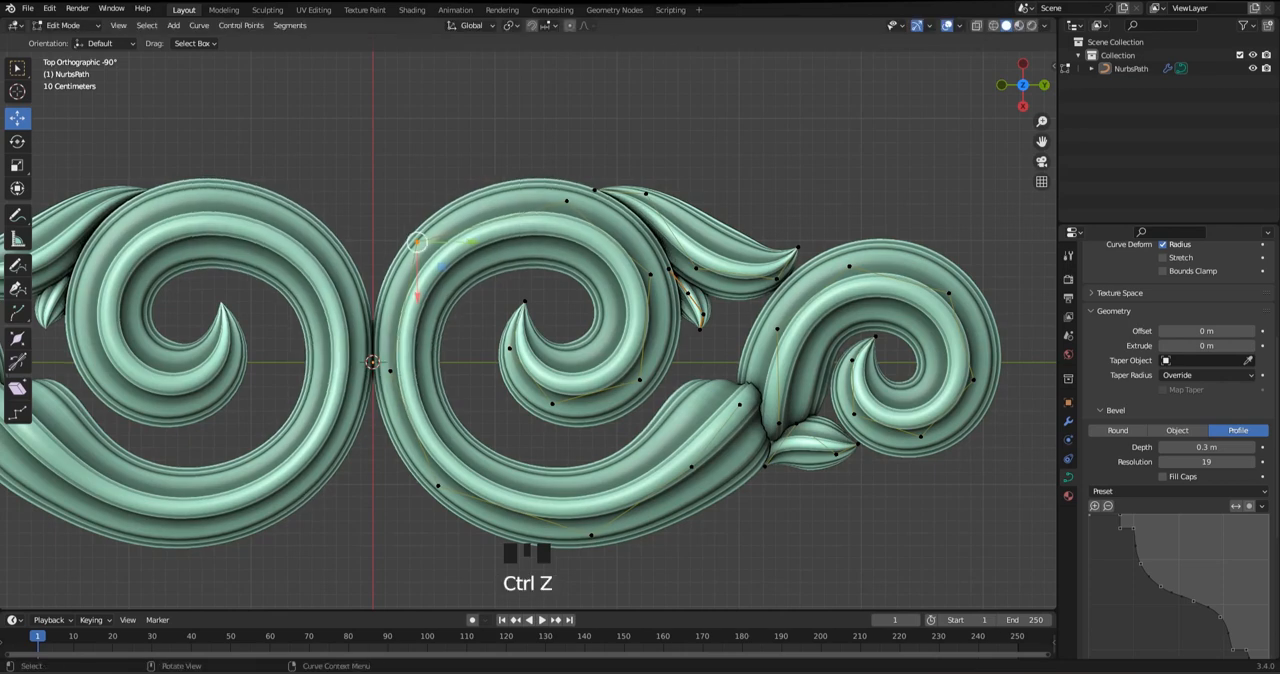
Shift the large scroll's top control point slightly upward and toward the mirror line
{"action": "left_click", "coordinate": [566, 201]}
{"action": "left_click_drag", "start_coordinate": [566, 201], "coordinate": [552, 195]}
{"action": "left_click", "coordinate": [650, 270]}
{"action": "left_click", "coordinate": [650, 270]}
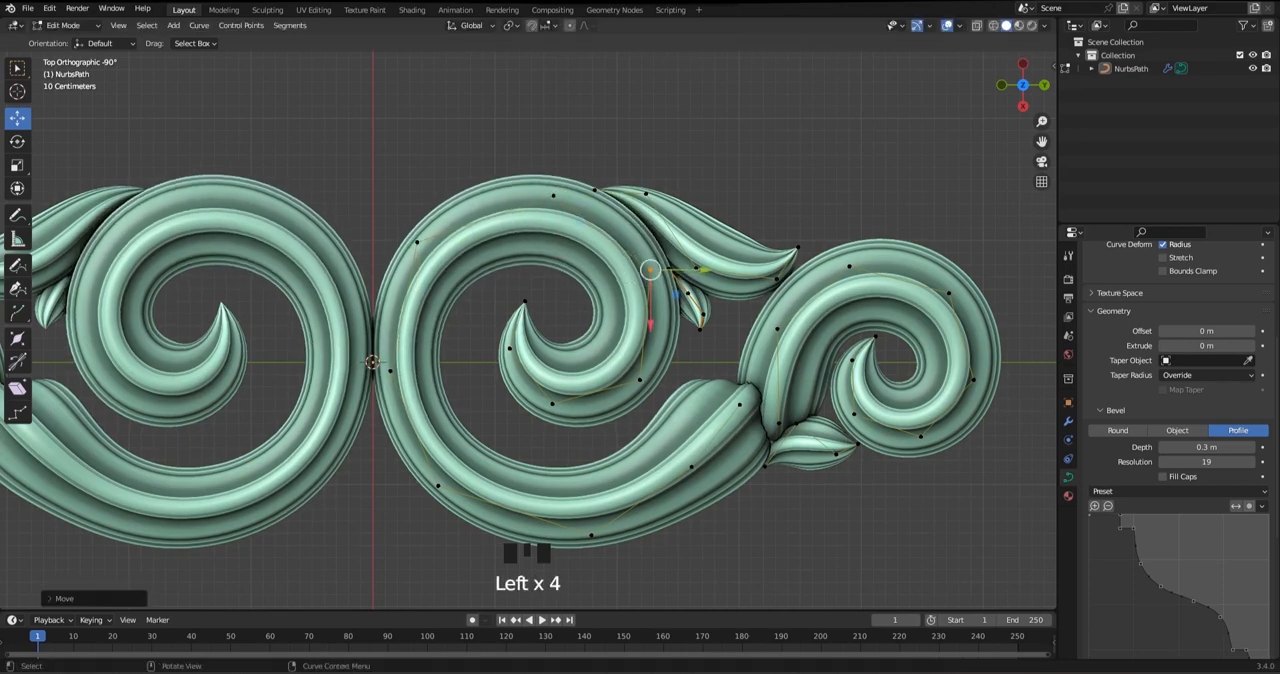
Refine the large scroll's inner curl by nudging its bottom point outward, lowering the next point, and moving the tip toward the mirror line
{"action": "left_click_drag", "start_coordinate": [593, 423], "coordinate": [545, 397]}
{"action": "left_click_drag", "start_coordinate": [552, 404], "coordinate": [562, 406]}
{"action": "left_click_drag", "start_coordinate": [520, 323], "coordinate": [497, 352]}
{"action": "left_click_drag", "start_coordinate": [510, 400], "coordinate": [510, 410]}
{"action": "left_click_drag", "start_coordinate": [538, 325], "coordinate": [509, 298]}
{"action": "left_click_drag", "start_coordinate": [578, 301], "coordinate": [567, 301]}
{"action": "left_click_drag", "start_coordinate": [514, 354], "coordinate": [514, 354]}
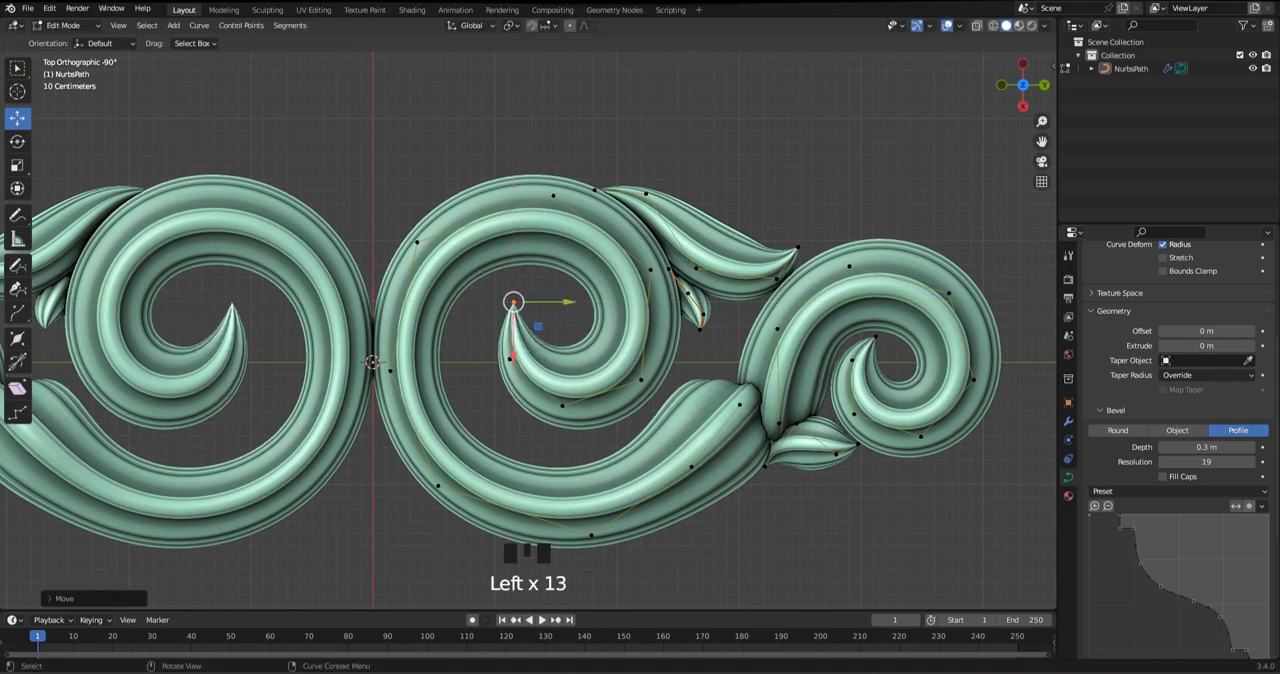
Subdivide the segment between the large scroll's two upper control points to add a point between them
{"action": "left_click", "coordinate": [417, 242]}
{"action": "key", "text": "ctrl+z"}
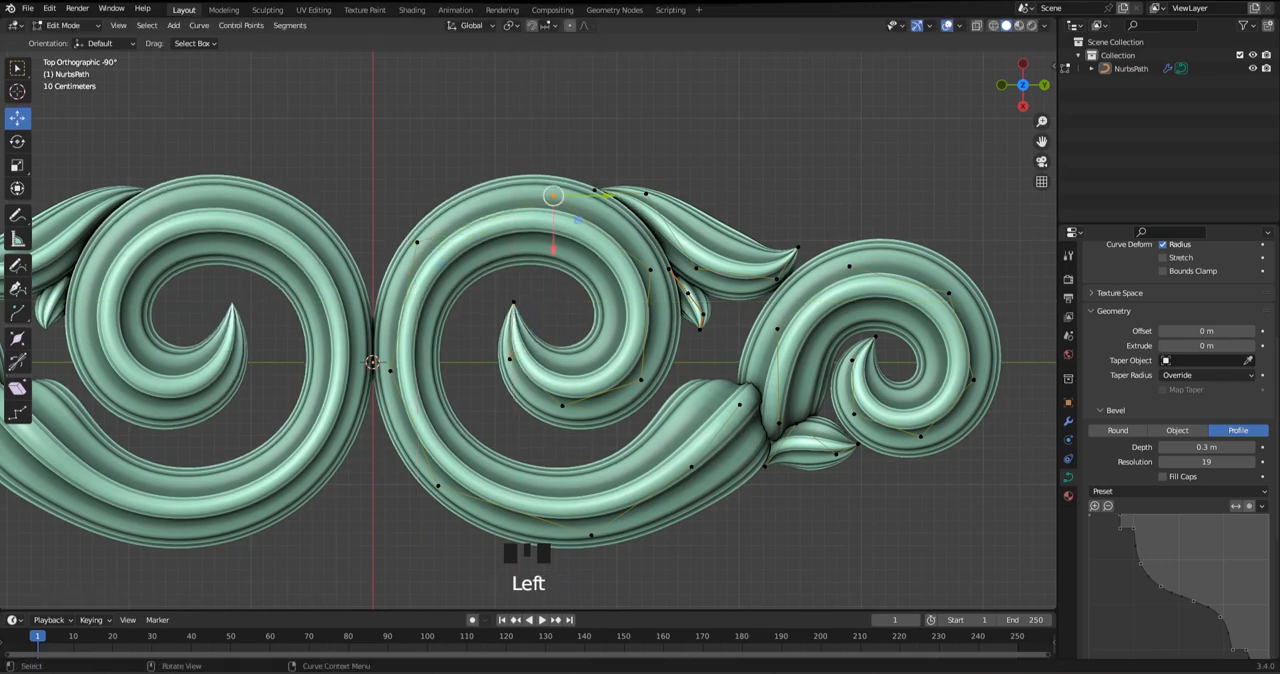
{"action": "left_click", "coordinate": [553, 195]}
{"action": "scroll", "coordinate": [553, 195], "scroll_direction": "down", "scroll_amount": 1}
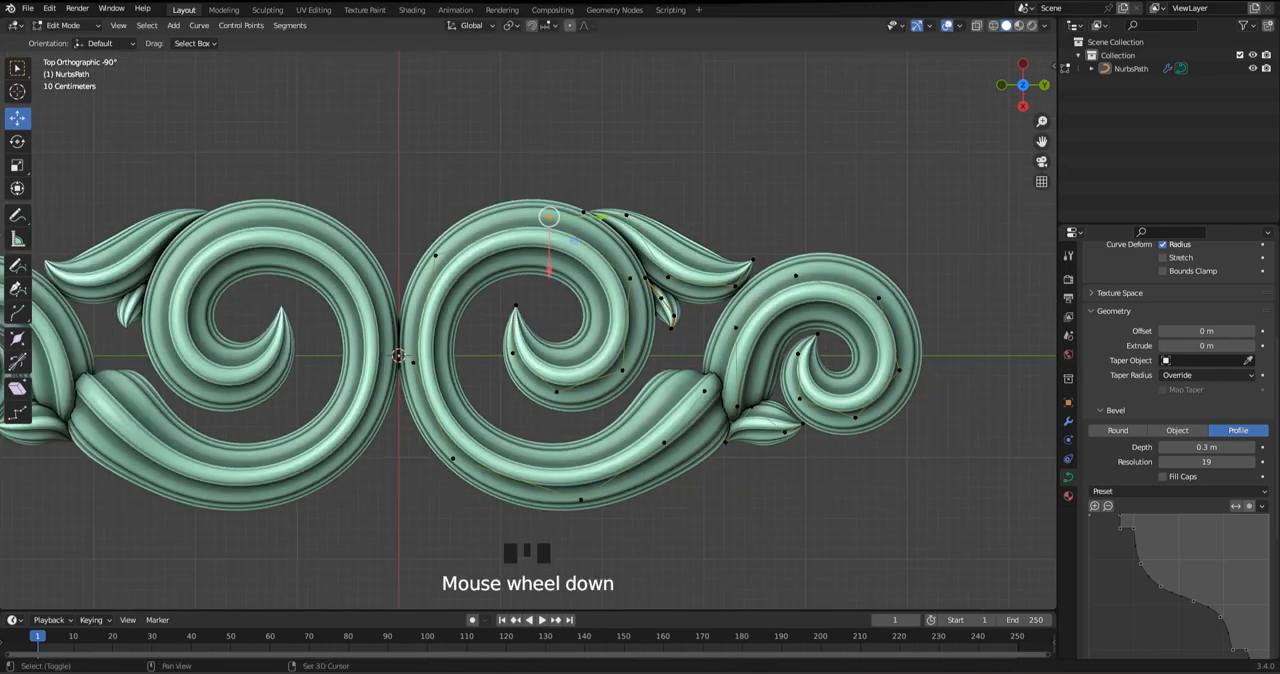
{"action": "right_click", "coordinate": [655, 191]}
{"action": "left_click", "coordinate": [655, 191]}
{"action": "scroll", "coordinate": [620, 188], "scroll_direction": "up", "scroll_amount": 2}
{"action": "left_click", "coordinate": [560, 170]}
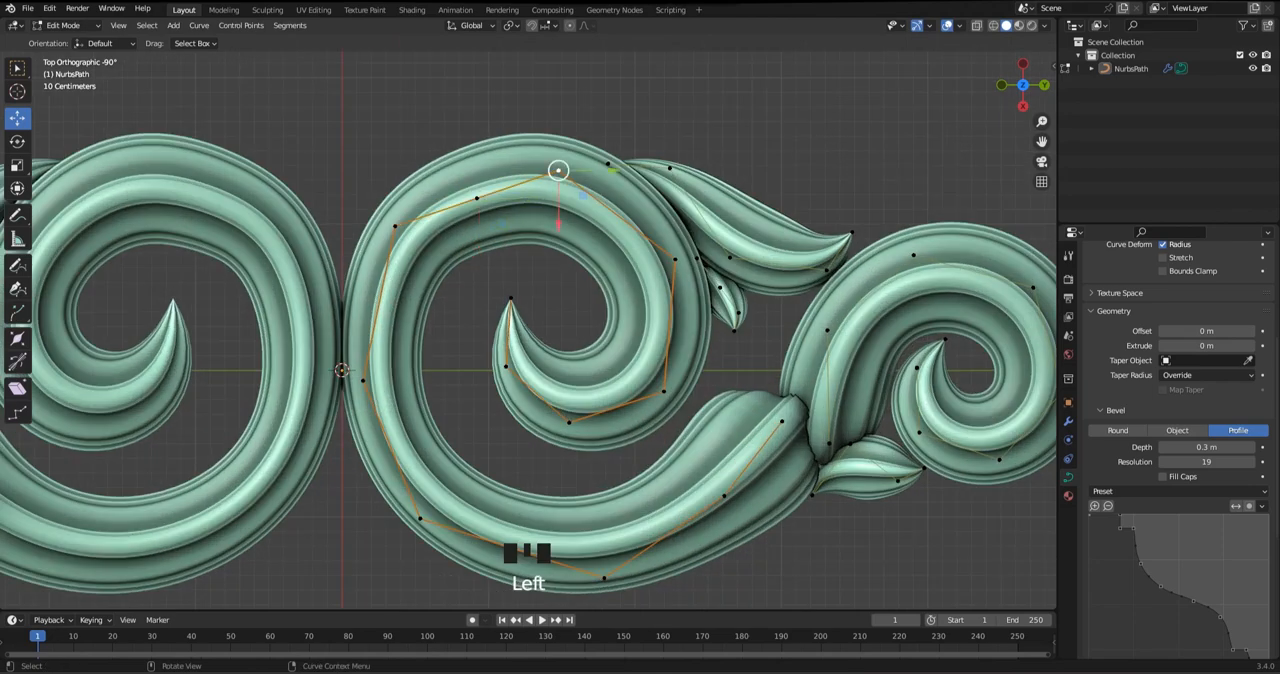
Pull the large scroll's top point and the outer point beside the long leaf slightly inward
{"action": "left_click_drag", "start_coordinate": [560, 170], "coordinate": [573, 172]}
{"action": "left_click", "coordinate": [676, 258]}
{"action": "left_click_drag", "start_coordinate": [676, 258], "coordinate": [669, 262]}
{"action": "left_click", "coordinate": [573, 172]}
{"action": "left_click_drag", "start_coordinate": [573, 172], "coordinate": [578, 181]}
Round the large scroll's upper curve by lowering the shoulder point nearest the mirror line and raising the newly added point
{"action": "left_click", "coordinate": [395, 226]}
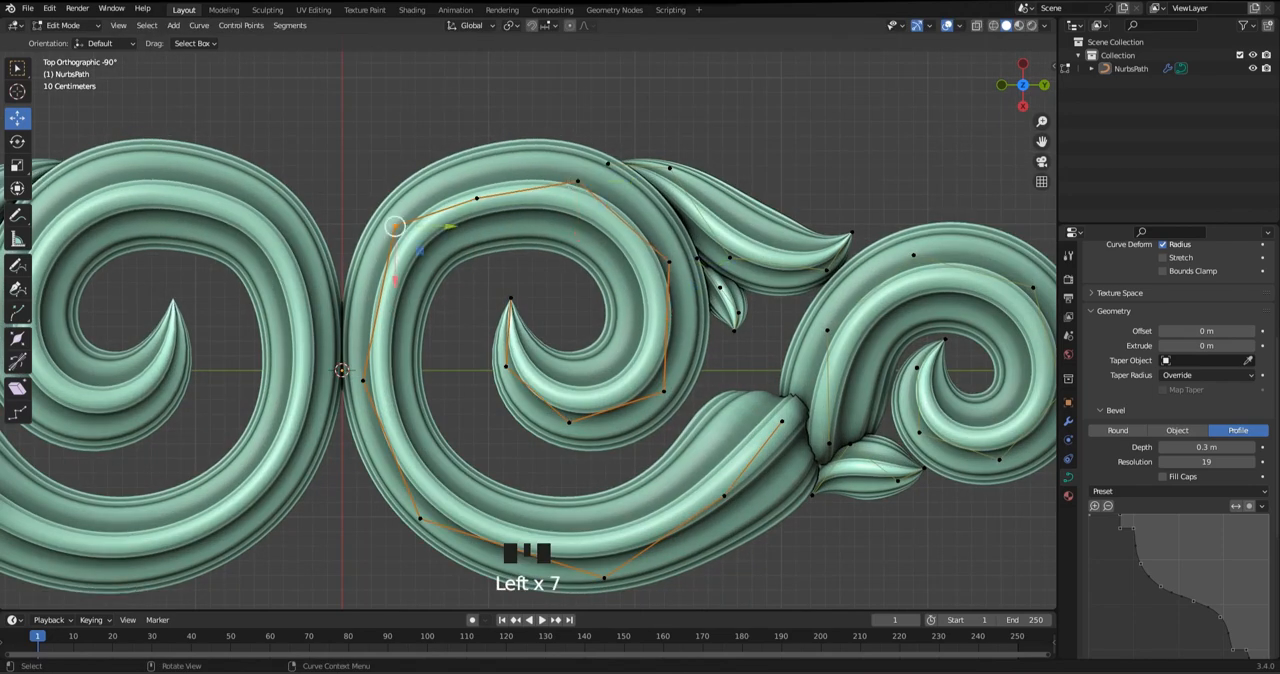
{"action": "left_click_drag", "start_coordinate": [395, 226], "coordinate": [386, 246]}
{"action": "left_click", "coordinate": [477, 198]}
{"action": "left_click_drag", "start_coordinate": [477, 198], "coordinate": [470, 181]}
{"action": "left_click", "coordinate": [386, 246]}
{"action": "left_click_drag", "start_coordinate": [386, 246], "coordinate": [382, 261]}
Smooth the large scroll's lower curve by lowering the point beside the mirror line and moving the two bottom points away from that line
{"action": "middle_click_drag", "start_coordinate": [382, 261], "coordinate": [404, 165], "text": "shift"}
{"action": "left_click", "coordinate": [385, 284]}
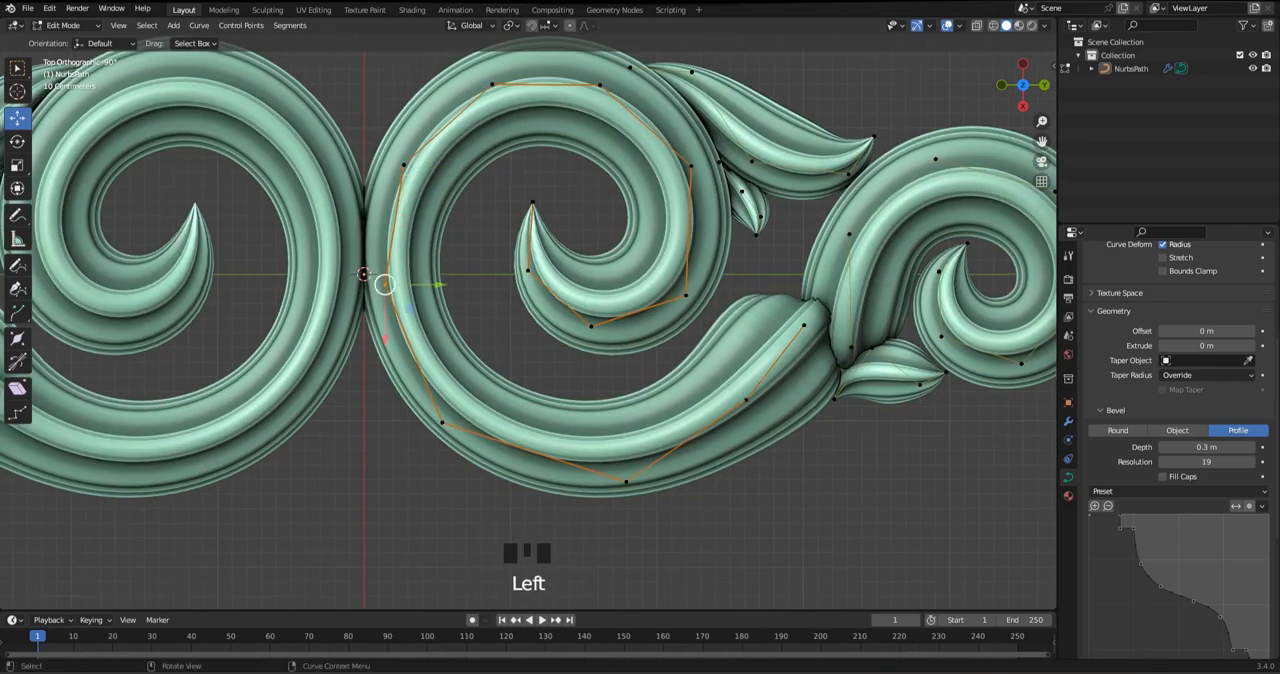
{"action": "left_click_drag", "start_coordinate": [385, 284], "coordinate": [391, 302]}
{"action": "left_click", "coordinate": [442, 423]}
{"action": "left_click_drag", "start_coordinate": [442, 423], "coordinate": [459, 431]}
{"action": "left_click", "coordinate": [626, 482]}
{"action": "left_click_drag", "start_coordinate": [626, 482], "coordinate": [642, 466]}
{"action": "left_click", "coordinate": [459, 431]}
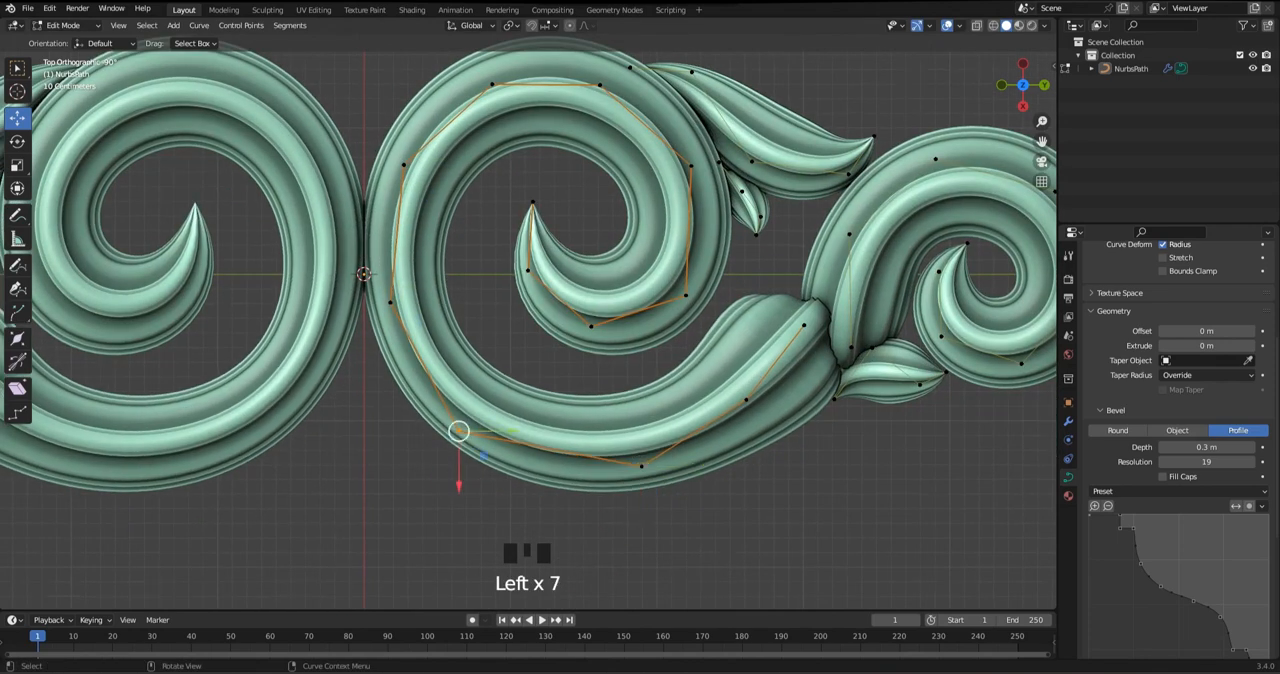
{"action": "left_click_drag", "start_coordinate": [459, 431], "coordinate": [473, 445]}
{"action": "middle_click_drag", "start_coordinate": [473, 445], "coordinate": [527, 471], "text": "shift"}
Even out the large scroll's upper curve beside the mirror line by lowering its side and shoulder points and shifting the added point outward
{"action": "left_click", "coordinate": [445, 328]}
{"action": "left_click_drag", "start_coordinate": [445, 328], "coordinate": [442, 347]}
{"action": "left_click", "coordinate": [458, 191]}
{"action": "left_click_drag", "start_coordinate": [458, 191], "coordinate": [454, 206]}
{"action": "middle_click_drag", "start_coordinate": [454, 206], "coordinate": [427, 322], "text": "shift"}
{"action": "left_click", "coordinate": [520, 226]}
{"action": "left_click_drag", "start_coordinate": [520, 226], "coordinate": [505, 233]}
{"action": "left_click", "coordinate": [427, 322]}
{"action": "left_click_drag", "start_coordinate": [427, 322], "coordinate": [425, 337]}
{"action": "middle_click_drag", "start_coordinate": [425, 337], "coordinate": [486, 186], "text": "shift"}
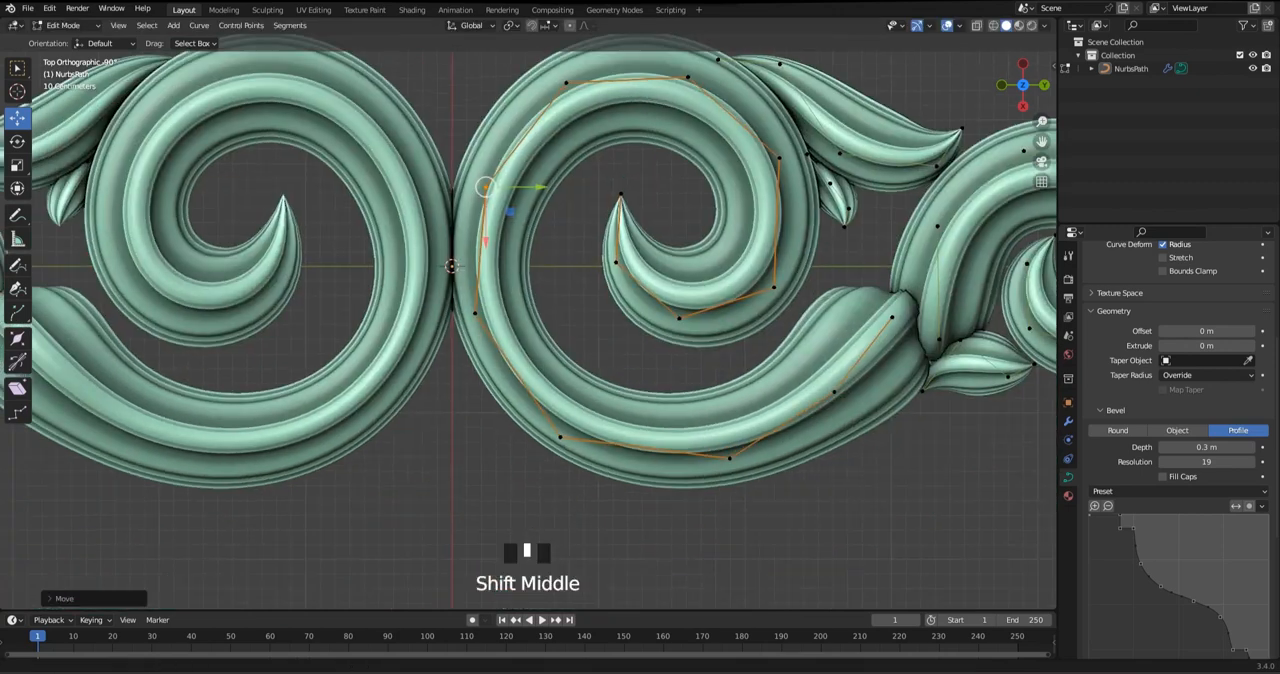
Move the large scroll's lower side point and adjoining bottom point slightly inward to smooth the bend beside the mirror line
{"action": "left_click", "coordinate": [475, 312]}
{"action": "left_click_drag", "start_coordinate": [475, 312], "coordinate": [487, 319]}
{"action": "left_click_drag", "start_coordinate": [549, 392], "coordinate": [573, 455]}
{"action": "left_click_drag", "start_coordinate": [560, 436], "coordinate": [575, 421]}
{"action": "mouse_move", "coordinate": [678, 405]}
{"action": "left_mouse_down"}
{"action": "mouse_move", "coordinate": [760, 492]}
{"action": "mouse_move", "coordinate": [733, 443]}
{"action": "left_mouse_up"}
{"action": "left_click_drag", "start_coordinate": [636, 390], "coordinate": [570, 446]}
{"action": "left_click_drag", "start_coordinate": [575, 421], "coordinate": [582, 423]}
{"action": "left_click", "coordinate": [487, 319]}
{"action": "left_click_drag", "start_coordinate": [487, 319], "coordinate": [481, 334]}
Thicken the large scroll at its bottom control point nearest the mirror line
{"action": "scroll", "coordinate": [481, 334], "scroll_direction": "down", "scroll_amount": 2}
{"action": "key", "text": "Tab"}
{"action": "key", "text": "Tab"}
{"action": "scroll", "coordinate": [494, 329], "scroll_direction": "up", "scroll_amount": 3}
{"action": "left_click", "coordinate": [591, 443]}
{"action": "key", "text": "alt+s"}
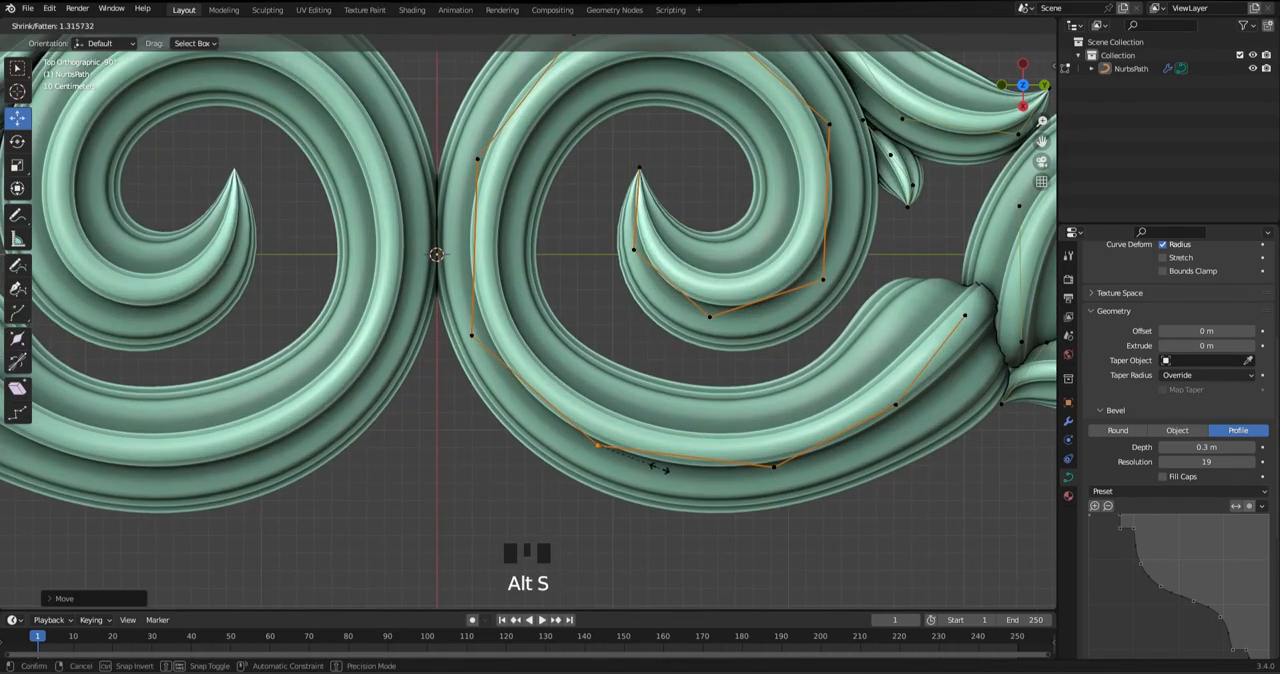
{"action": "left_click", "coordinate": [549, 397]}
Shift all control points of the ornament slightly away from the mirror line and save the file
{"action": "key", "text": "a"}
{"action": "scroll", "coordinate": [720, 320], "scroll_direction": "down", "scroll_amount": 2}
{"action": "left_click_drag", "start_coordinate": [850, 263], "coordinate": [857, 263]}
{"action": "key", "text": "Tab"}
{"action": "scroll", "coordinate": [850, 275], "scroll_direction": "down", "scroll_amount": 2}
{"action": "scroll", "coordinate": [528, 318], "scroll_direction": "down", "scroll_amount": 1}
{"action": "middle_click_drag", "start_coordinate": [528, 318], "coordinate": [575, 345]}
{"action": "scroll", "coordinate": [575, 345], "scroll_direction": "up", "scroll_amount": 1}
{"action": "key", "text": "Tab"}
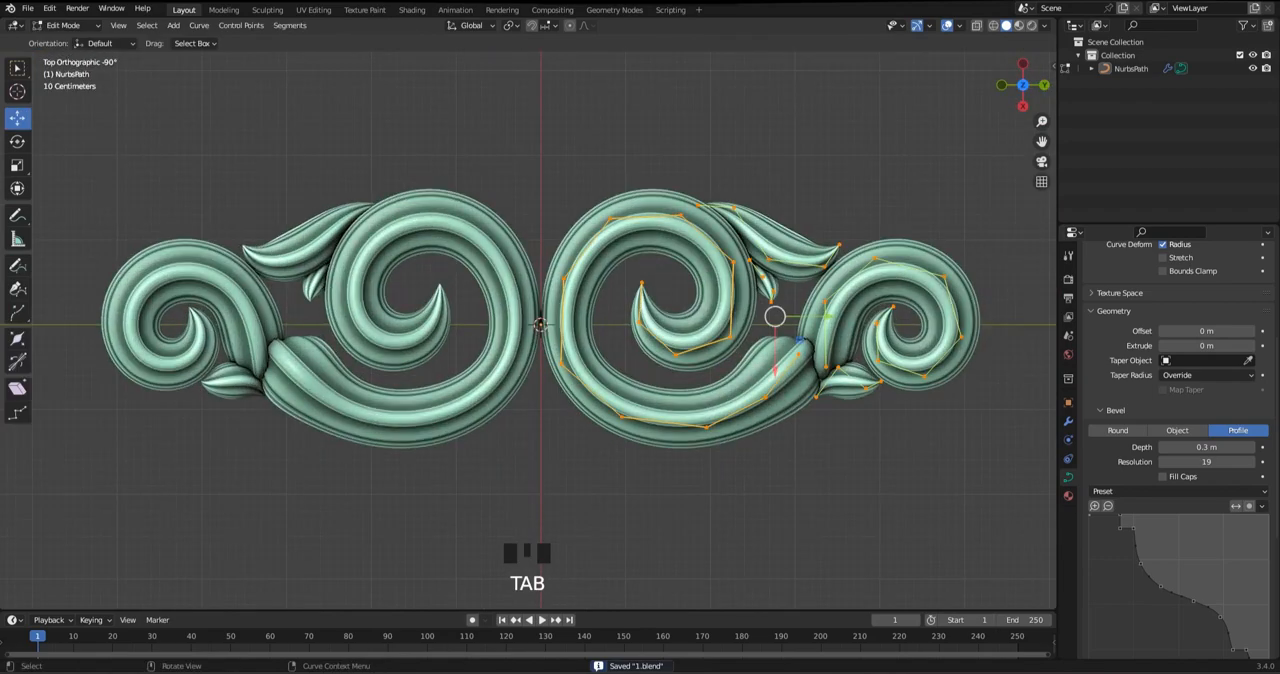
Examine the mirrored ornament as a whole and the joint between the large and small scrolls up close
{"action": "scroll", "coordinate": [733, 318], "scroll_direction": "down", "scroll_amount": 1}
{"action": "key", "text": "Tab"}
{"action": "scroll", "coordinate": [733, 318], "scroll_direction": "up", "scroll_amount": 5, "text": "shift"}
{"action": "left_click", "coordinate": [560, 300]}
{"action": "key", "text": "Tab"}
{"action": "scroll", "coordinate": [560, 300], "scroll_direction": "up", "scroll_amount": 3}
{"action": "middle_click_drag", "start_coordinate": [560, 300], "coordinate": [692, 309], "text": "shift"}
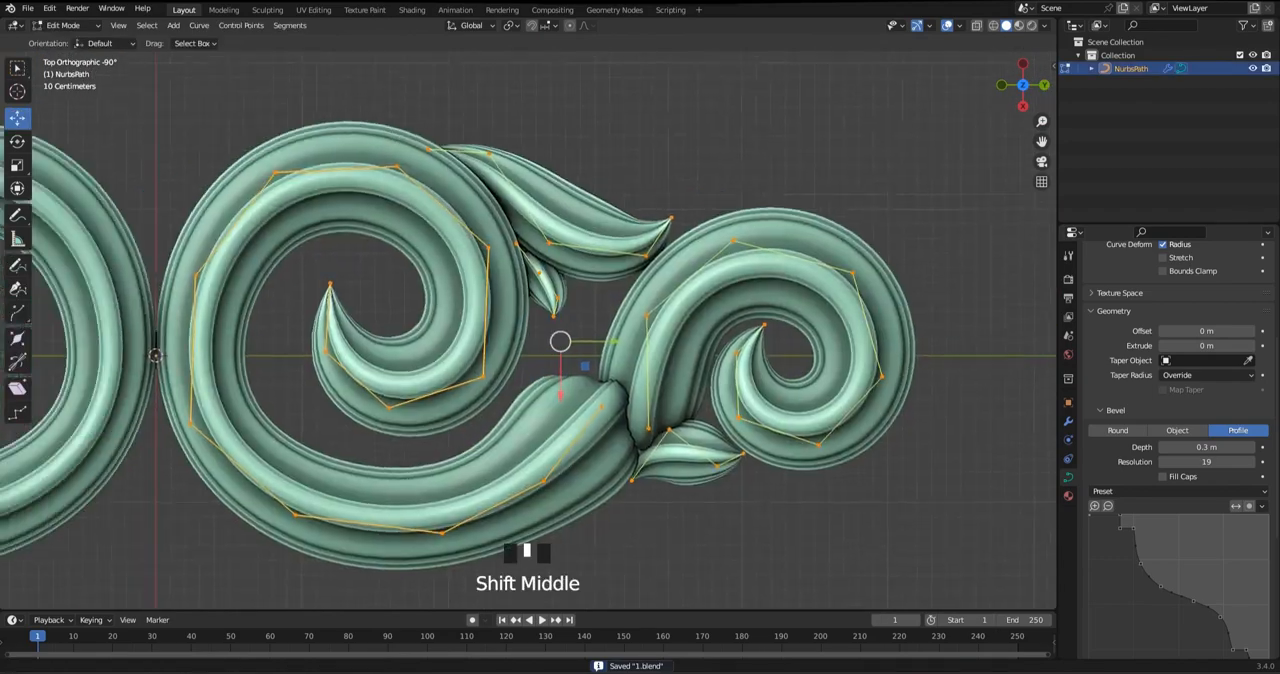
{"action": "scroll", "coordinate": [740, 320], "scroll_direction": "down", "scroll_amount": 3}
{"action": "key", "text": "Tab"}
{"action": "left_click", "coordinate": [720, 190]}
{"action": "middle_click_drag", "start_coordinate": [720, 250], "coordinate": [878, 214], "text": "shift"}
{"action": "key", "text": "shift+a"}
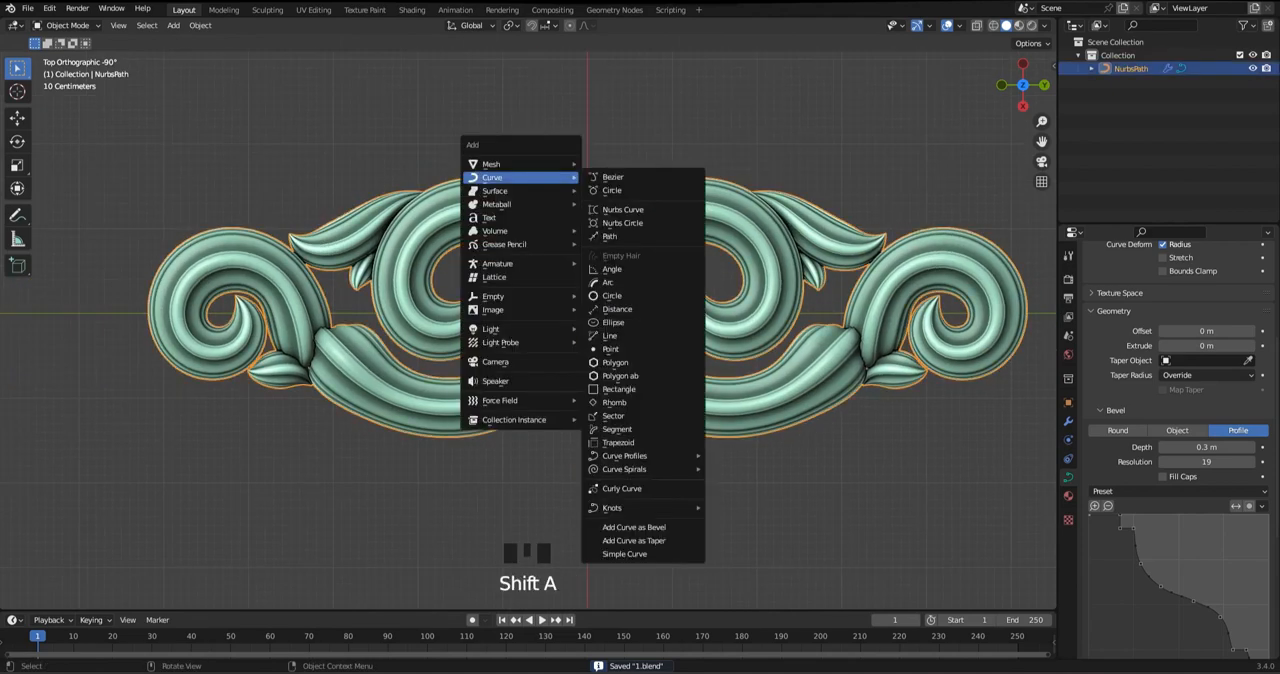
{"action": "mouse_move", "coordinate": [492, 177]}
{"action": "left_click", "coordinate": [611, 190]}
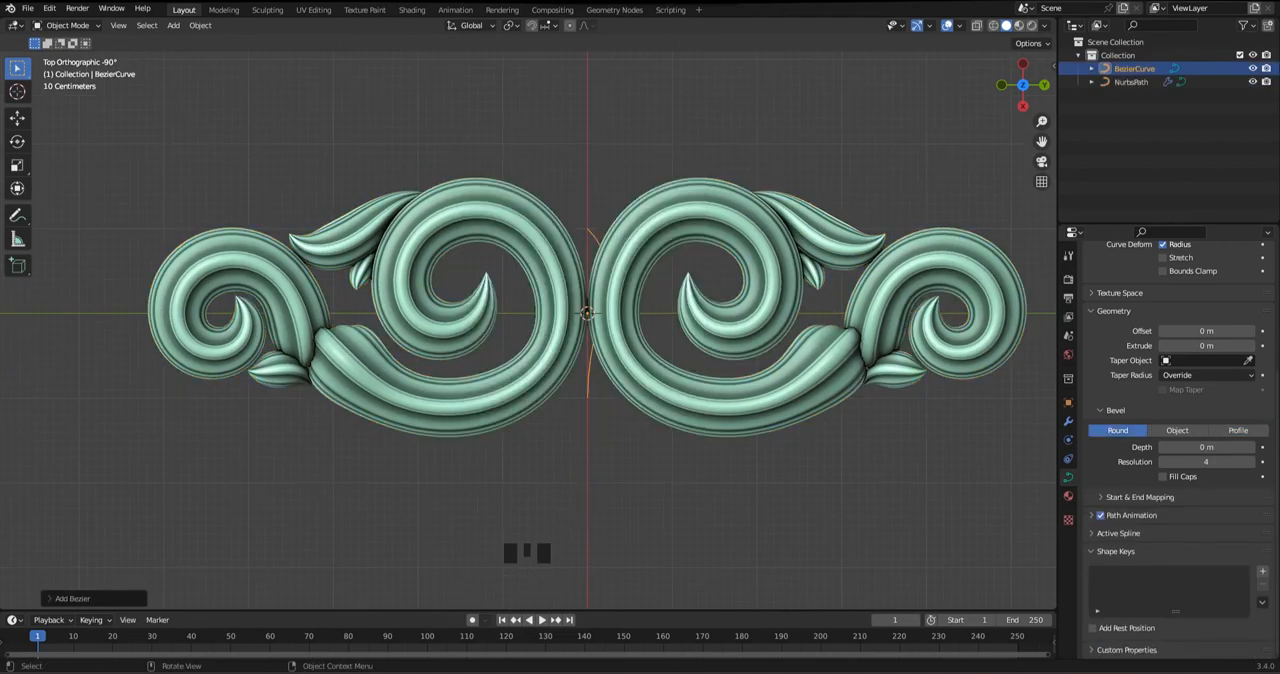
{"action": "key", "text": "ctrl+z"}
Add a NURBS path on the mirror line between the two large scrolls and save the file
{"action": "key", "text": "shift+a"}
{"action": "left_click", "coordinate": [600, 192]}
{"action": "key", "text": "s"}
{"action": "key", "text": "Escape"}
{"action": "key", "text": "ctrl+s"}
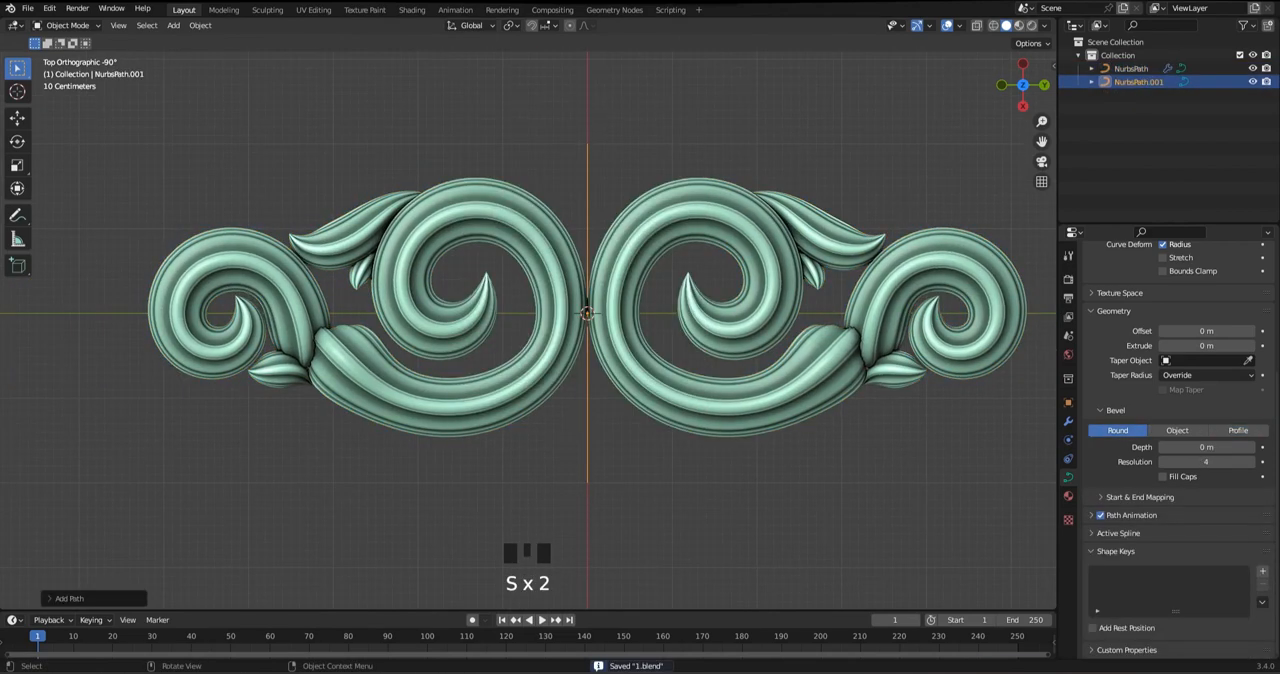
Give the new path a Profile bevel with depth 0.42 m, resolution 19 and the same molding-shaped preset as the scrolls
{"action": "left_click", "coordinate": [1068, 421]}
{"action": "left_click", "coordinate": [1068, 477]}
{"action": "scroll", "coordinate": [1170, 400], "scroll_direction": "down", "scroll_amount": 4}
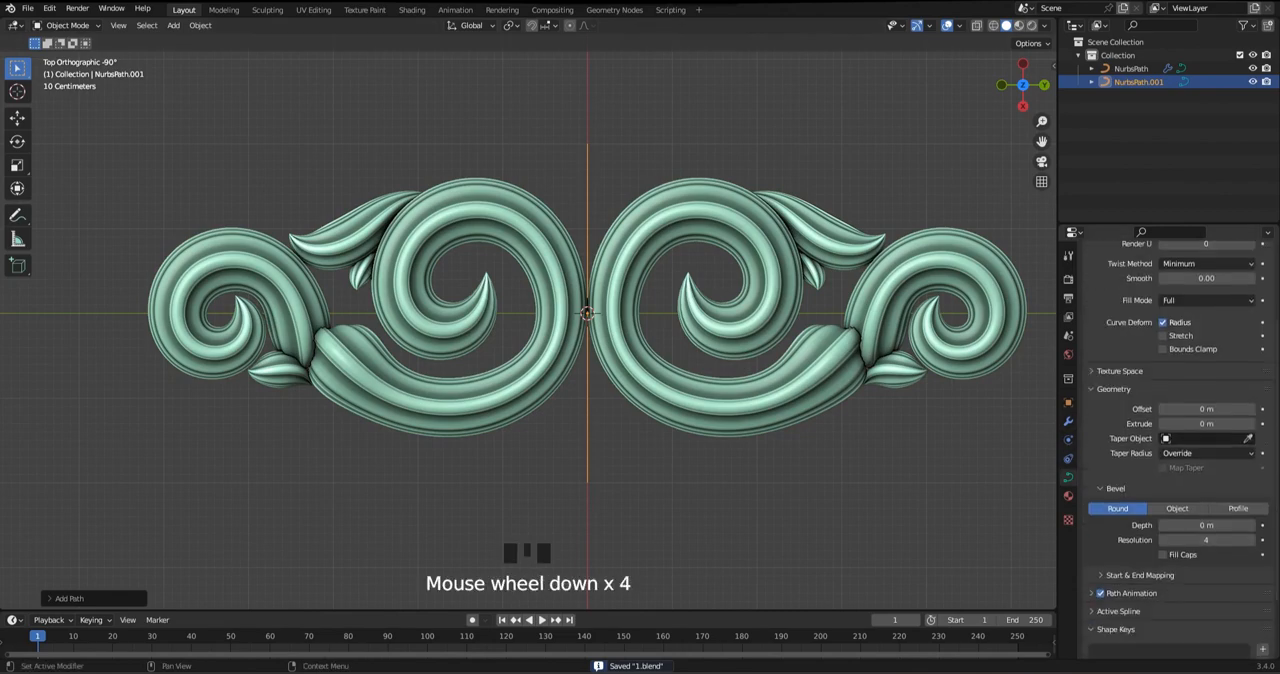
{"action": "left_click", "coordinate": [1238, 508]}
{"action": "scroll", "coordinate": [1206, 525], "scroll_direction": "down", "scroll_amount": 3}
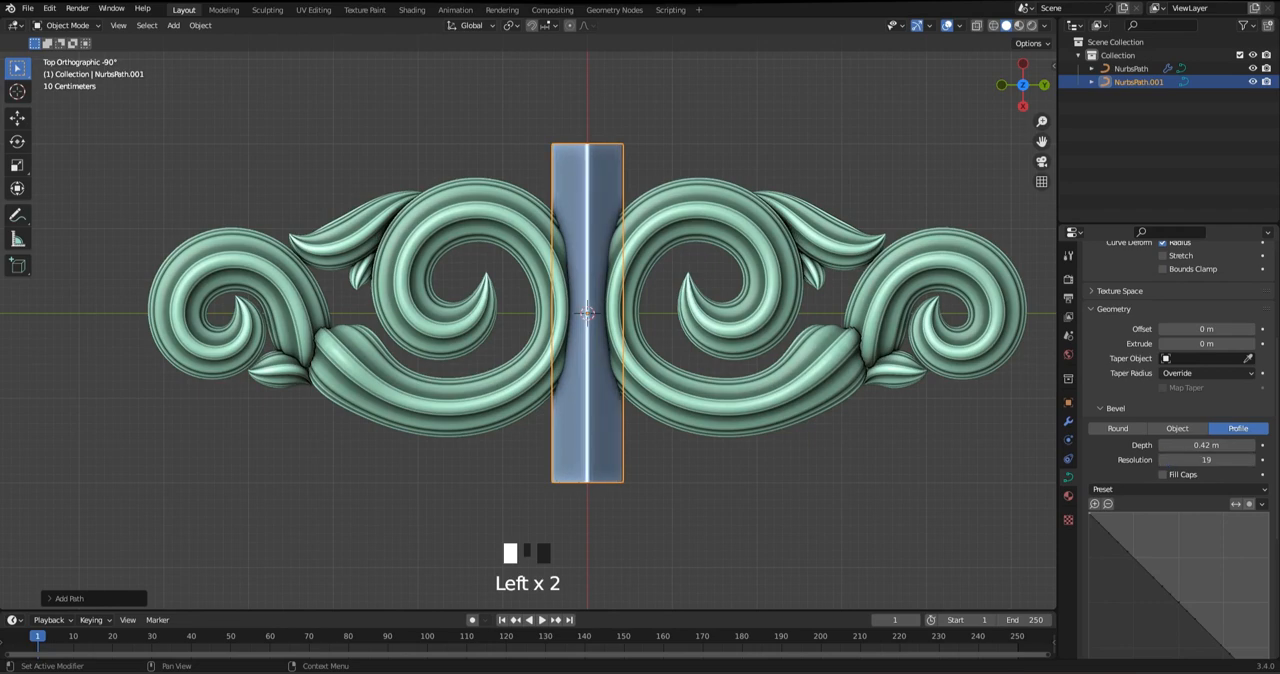
{"action": "left_click", "coordinate": [1230, 488]}
{"action": "left_click", "coordinate": [1224, 528]}
Taper the central path's upper end to a sharp point
{"action": "key", "text": "Tab"}
{"action": "middle_click_drag", "start_coordinate": [776, 195], "coordinate": [780, 270], "text": "shift"}
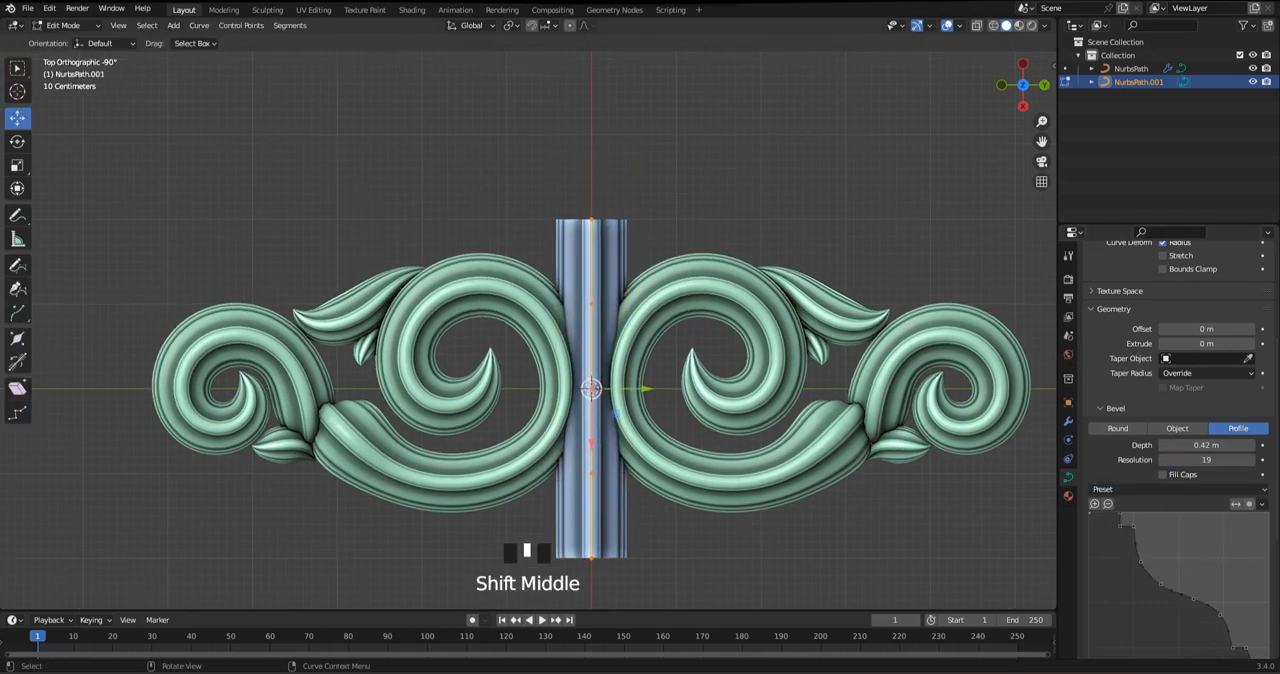
{"action": "key", "text": "alt+s"}
{"action": "left_click", "coordinate": [598, 222]}
{"action": "key", "text": "Tab"}
{"action": "key", "text": "a"}
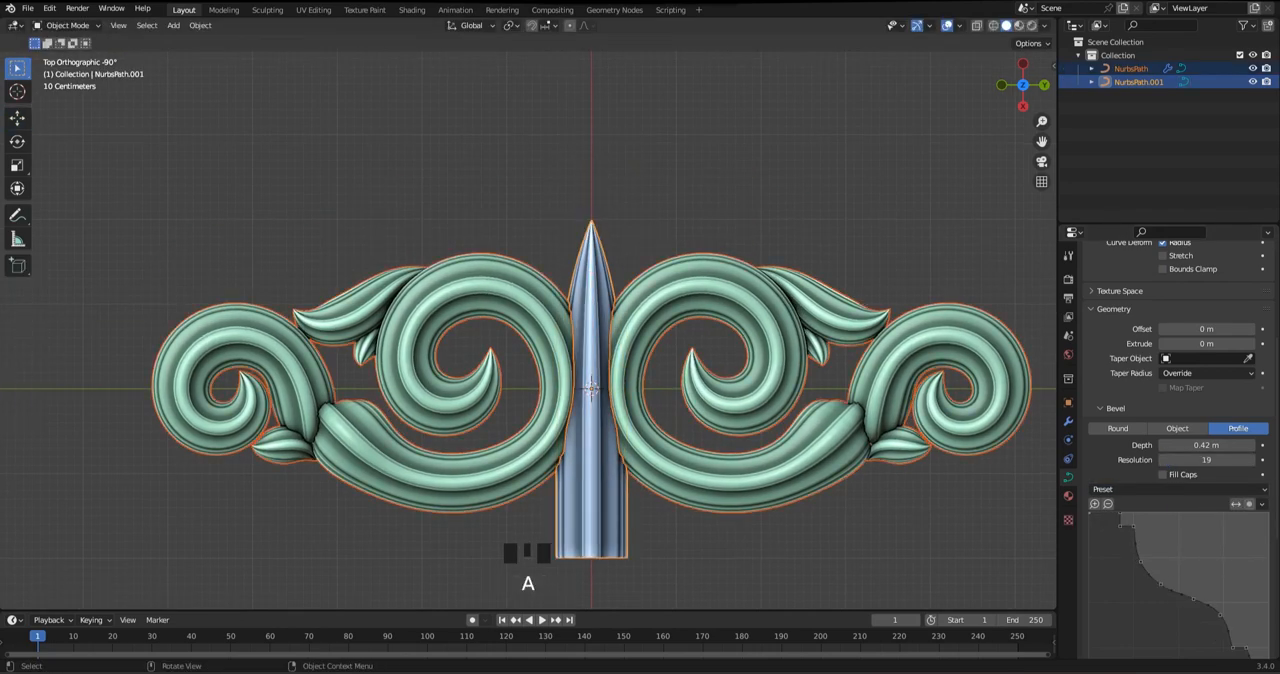
Move the whole central path upward along the mirror line so its point rises above the scrolls
{"action": "left_click", "coordinate": [596, 270]}
{"action": "key", "text": "Tab"}
{"action": "left_click_drag", "start_coordinate": [591, 388], "coordinate": [591, 250]}
{"action": "middle_click_drag", "start_coordinate": [591, 386], "coordinate": [580, 445], "text": "shift"}
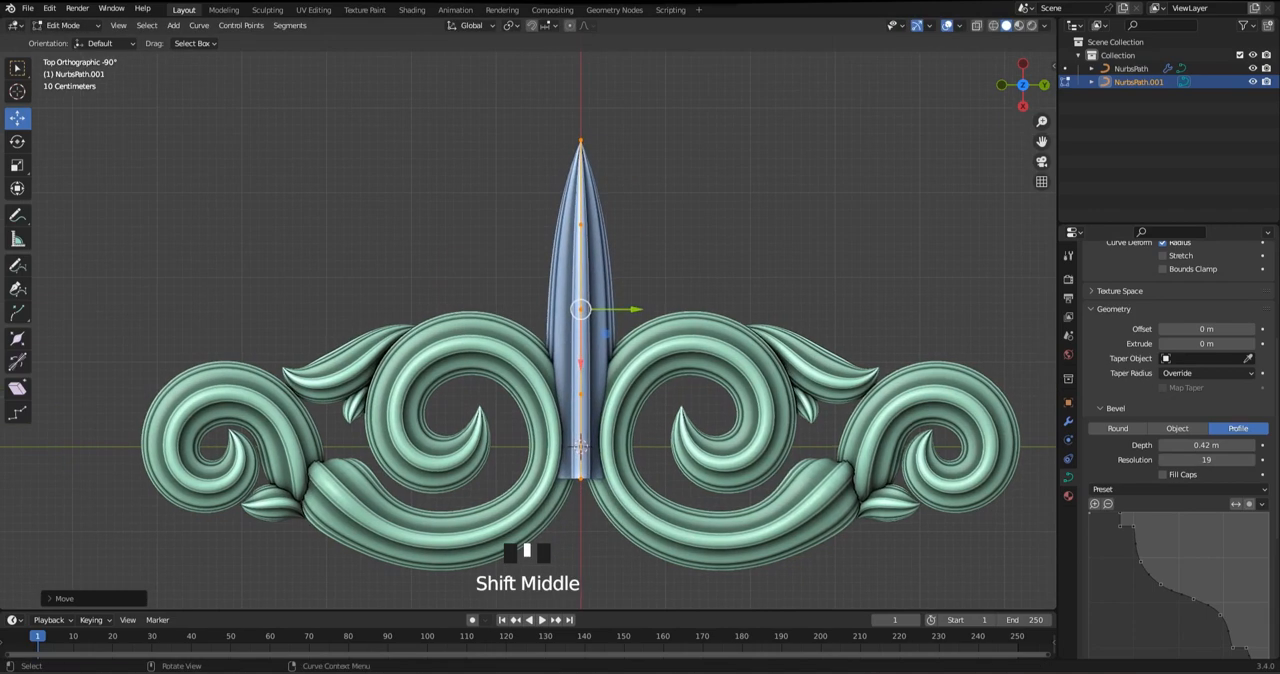
Widen the central spike's upper section, narrow its lower neck, and lower its tip slightly
{"action": "key", "text": "alt+s"}
{"action": "left_click", "coordinate": [582, 390]}
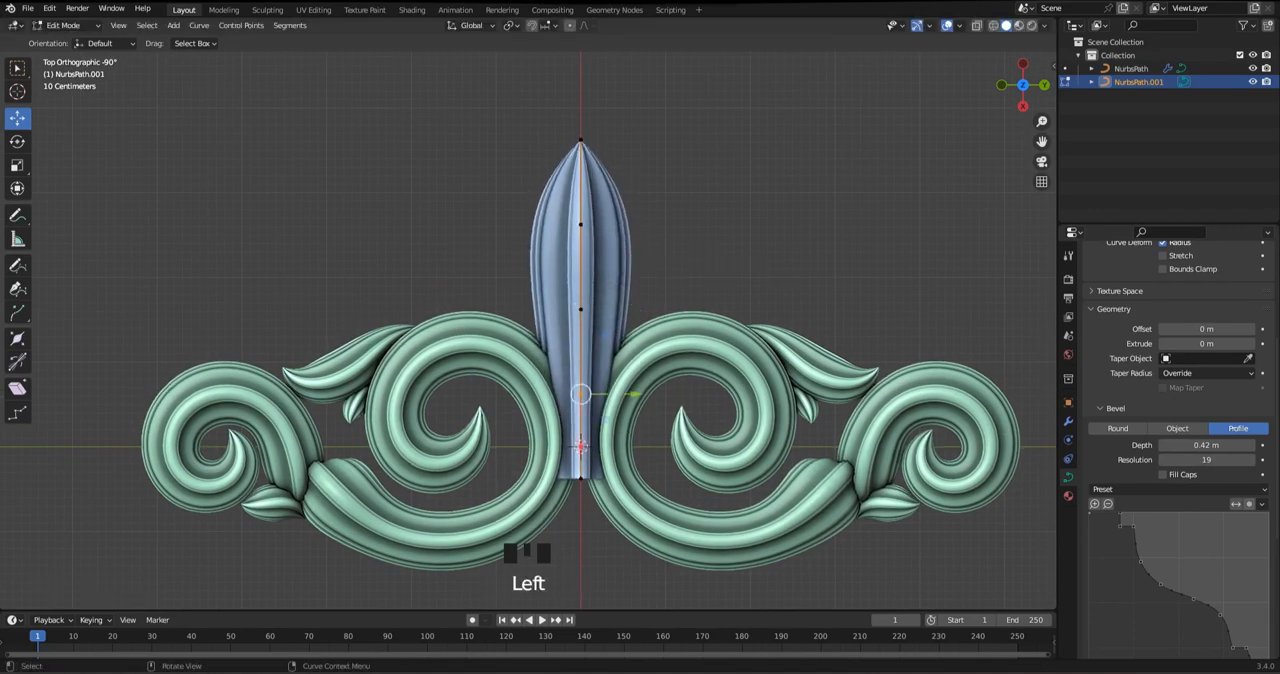
{"action": "key", "text": "alt+s"}
{"action": "left_click", "coordinate": [581, 393]}
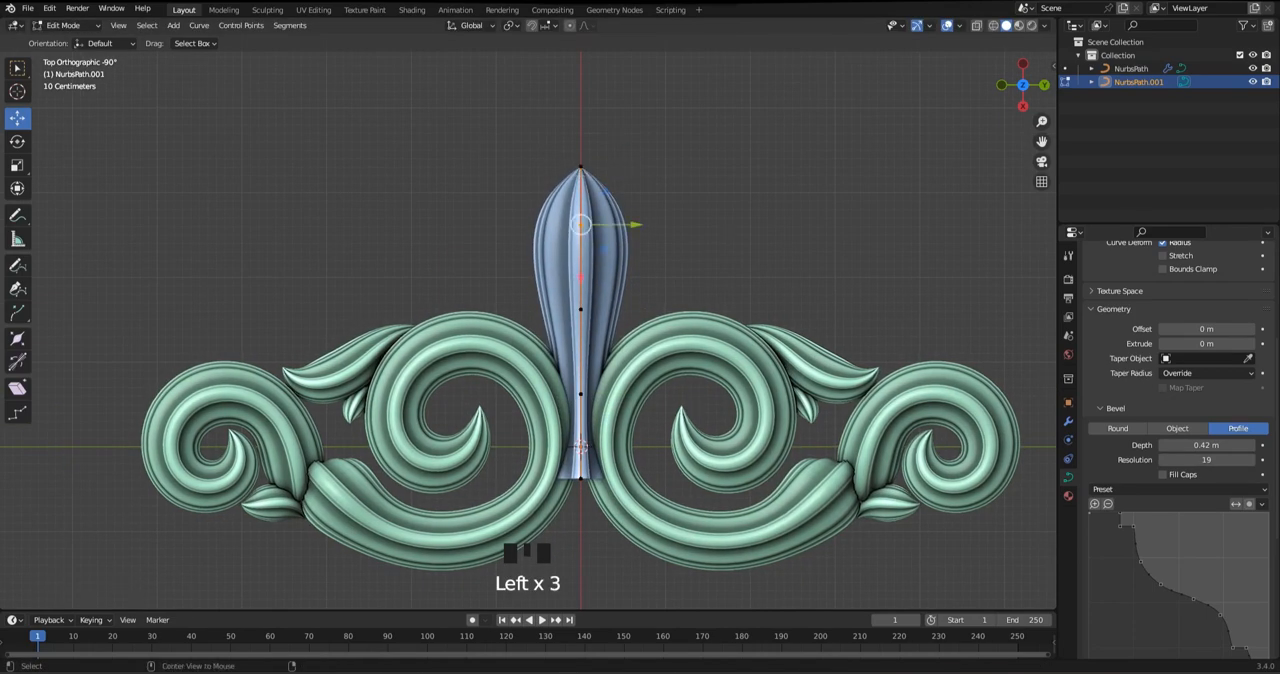
Widen the central spike into a bud and lower its two middle control points toward the scrolls
{"action": "key", "text": "alt+s"}
{"action": "left_click_drag", "start_coordinate": [580, 309], "coordinate": [580, 371]}
{"action": "left_click", "coordinate": [580, 289]}
{"action": "key", "text": "alt+s"}
{"action": "left_click", "coordinate": [580, 167], "text": "shift"}
Subdivide the segment between the bud's tip and its widest point, and adjust the thickness for a concave taper
{"action": "right_click", "coordinate": [729, 207]}
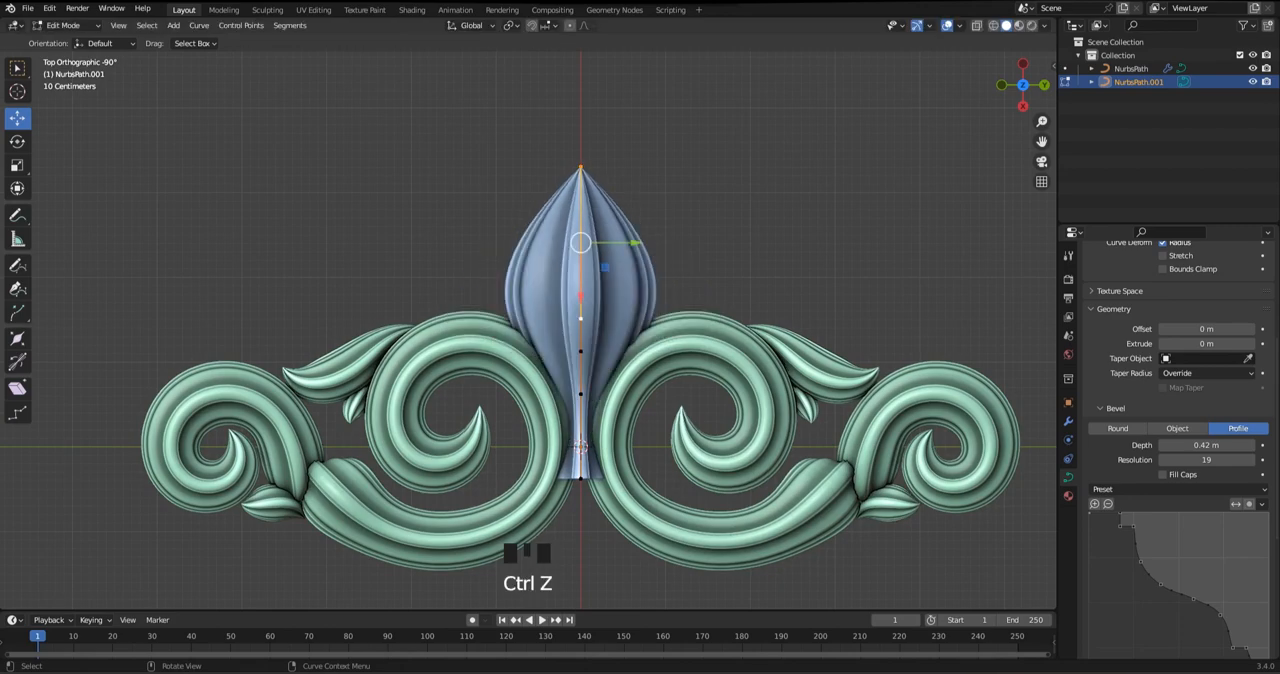
{"action": "right_click", "coordinate": [720, 200]}
{"action": "key", "text": "alt+s"}
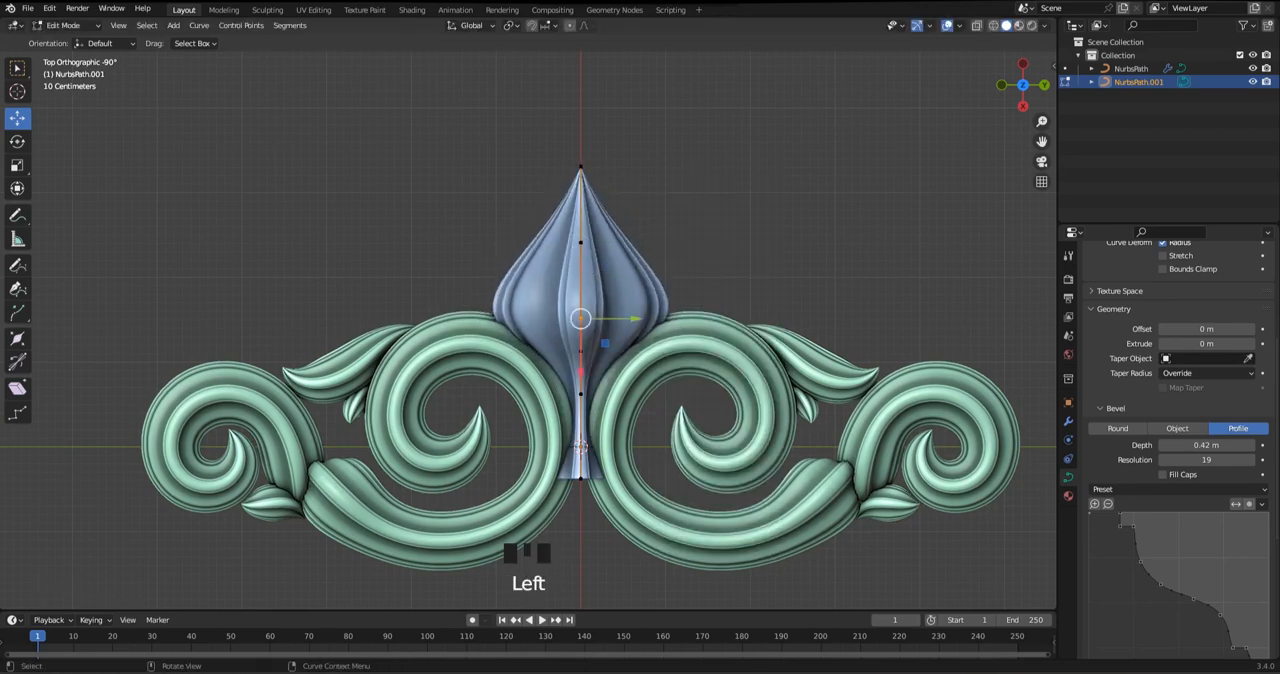
{"action": "left_click", "coordinate": [581, 240]}
Save the file, then narrow the central bud's base end and raise it to fit between the scrolls
{"action": "scroll", "coordinate": [581, 240], "scroll_direction": "up", "scroll_amount": 2}
{"action": "key", "text": "ctrl+s"}
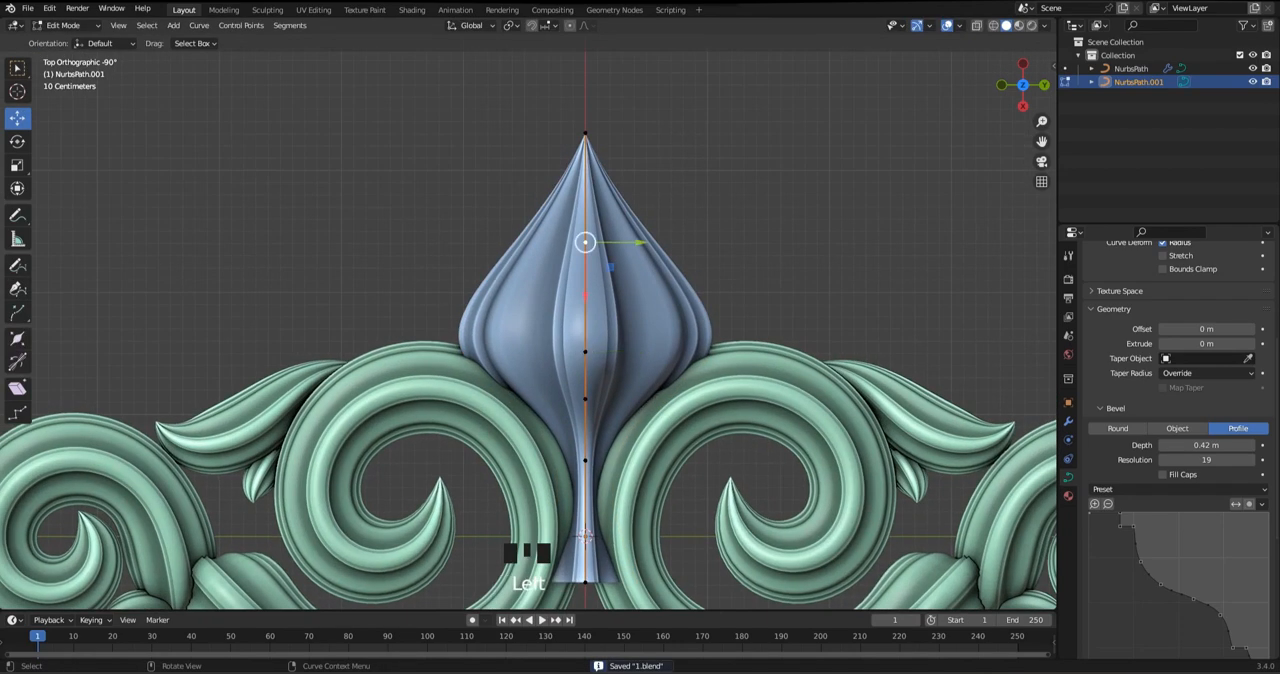
{"action": "middle_click_drag", "start_coordinate": [684, 370], "coordinate": [648, 266], "text": "shift"}
{"action": "key", "text": "alt+s"}
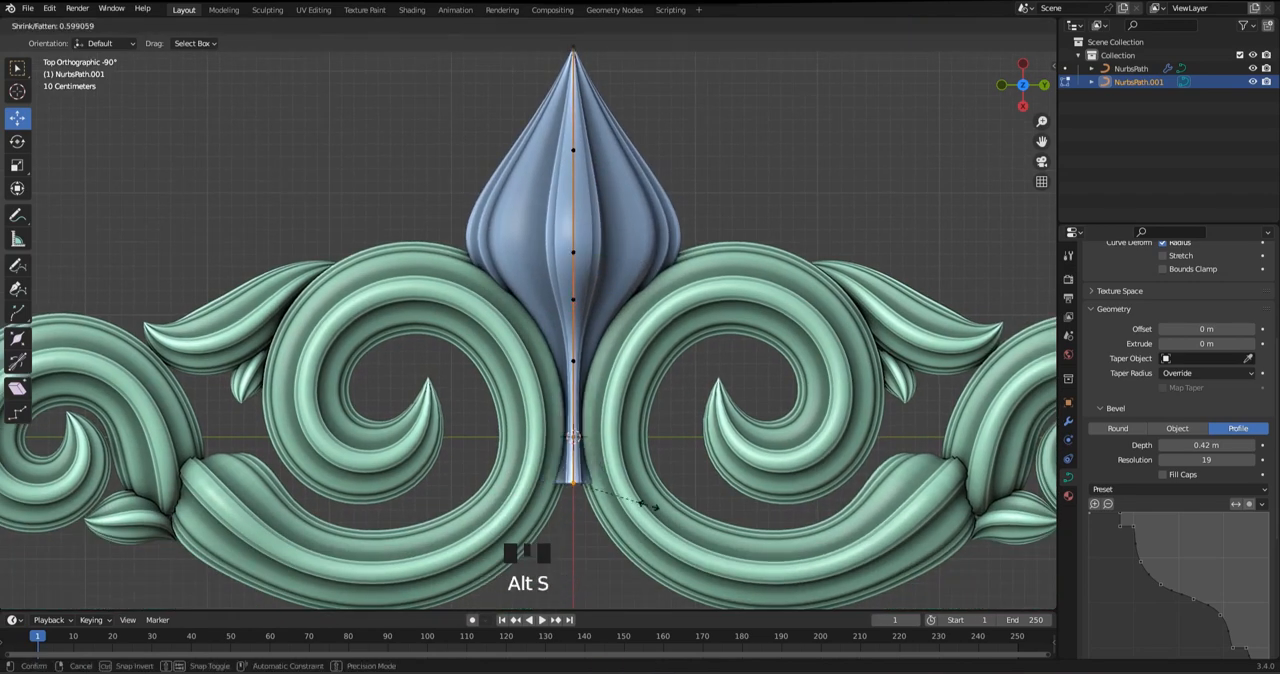
{"action": "left_click_drag", "start_coordinate": [573, 535], "coordinate": [573, 480]}
{"action": "middle_click_drag", "start_coordinate": [590, 420], "coordinate": [579, 445], "text": "shift"}
Lower the bud's upper neck point, raise the point at its widest part slightly, and save the file
{"action": "left_click", "coordinate": [562, 324]}
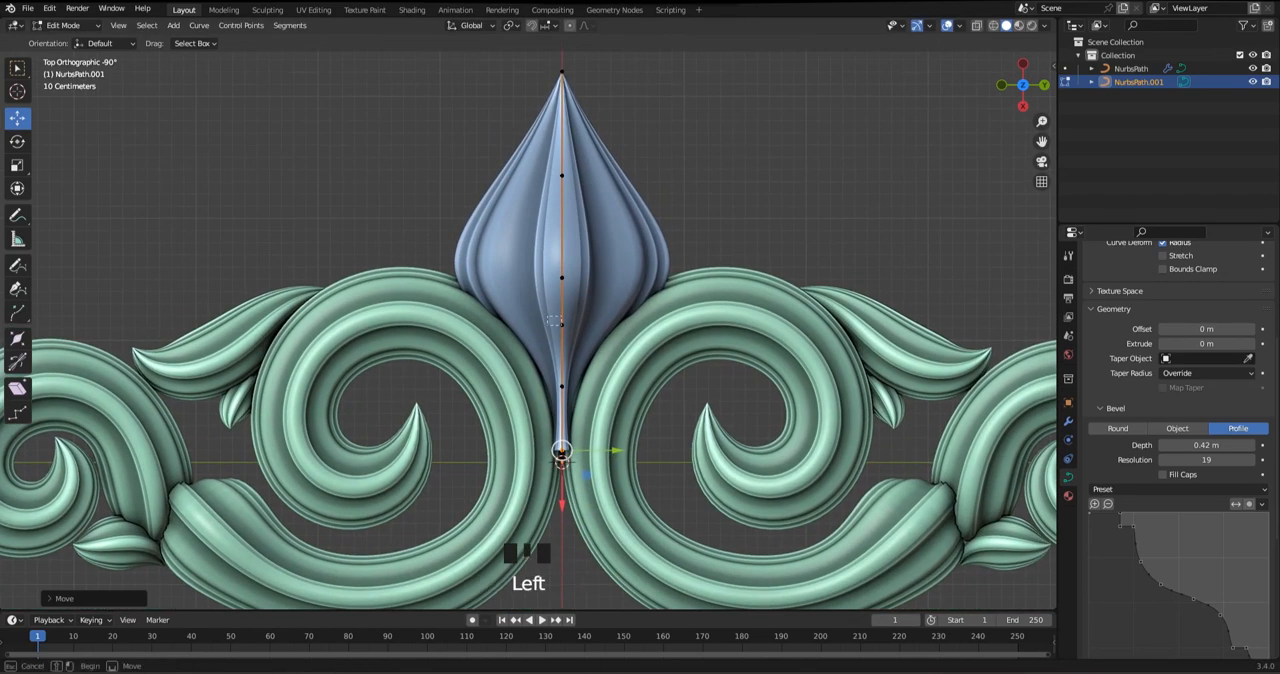
{"action": "left_click_drag", "start_coordinate": [562, 375], "coordinate": [562, 405]}
{"action": "left_click", "coordinate": [562, 277]}
{"action": "left_click_drag", "start_coordinate": [562, 328], "coordinate": [562, 305]}
{"action": "key", "text": "Tab"}
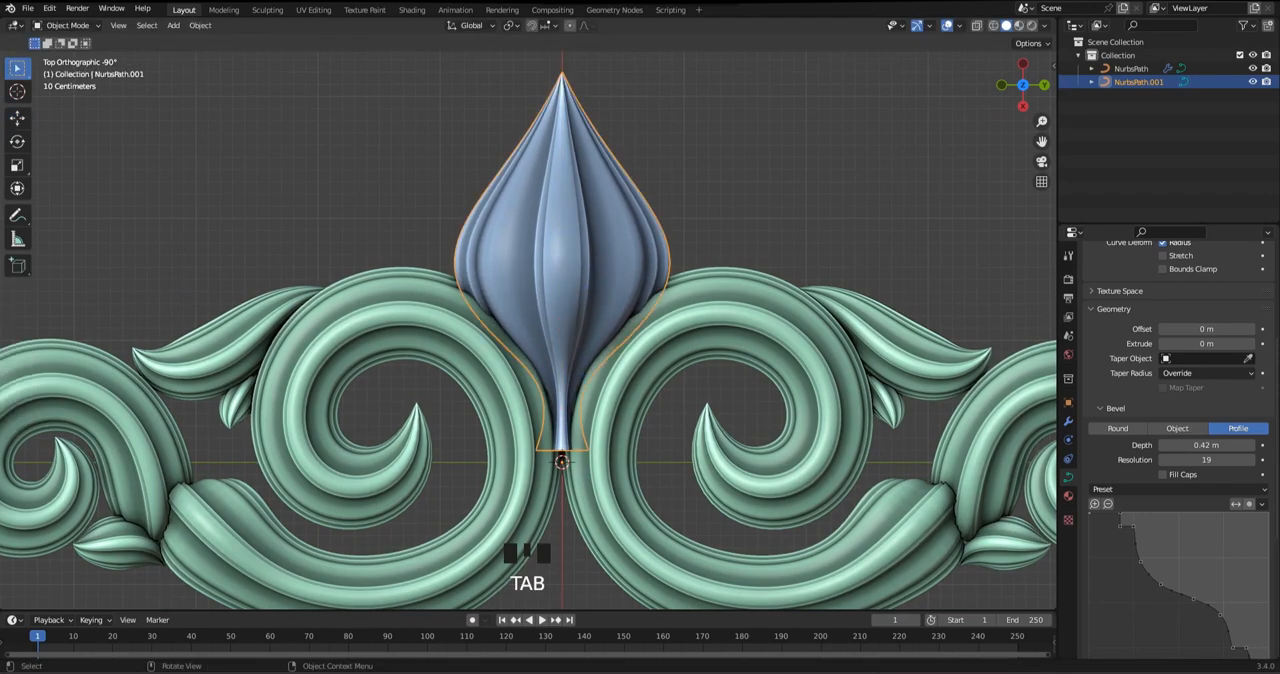
{"action": "key", "text": "alt+a"}
{"action": "key", "text": "ctrl+s"}
Extrude the central bud's base downward between the large scrolls and widen the new lower end
{"action": "scroll", "coordinate": [540, 312], "scroll_direction": "down", "scroll_amount": 2}
{"action": "scroll", "coordinate": [551, 347], "scroll_direction": "up", "scroll_amount": 3}
{"action": "key", "text": "Tab"}
{"action": "left_click", "coordinate": [552, 334]}
{"action": "middle_click_drag", "start_coordinate": [551, 416], "coordinate": [550, 291], "text": "shift"}
{"action": "key", "text": "e"}
{"action": "right_click", "coordinate": [552, 300]}
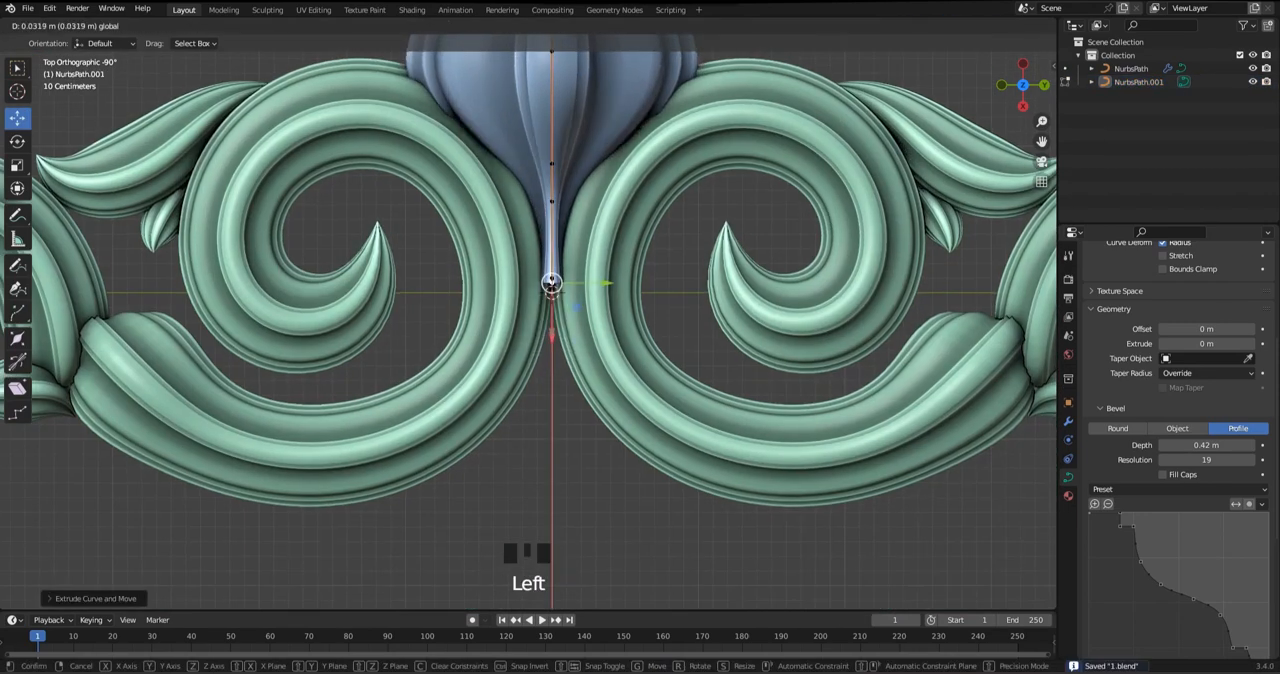
{"action": "left_click_drag", "start_coordinate": [552, 330], "coordinate": [552, 435]}
{"action": "middle_click_drag", "start_coordinate": [552, 435], "coordinate": [556, 393], "text": "shift"}
{"action": "key", "text": "alt+s"}
{"action": "left_click", "coordinate": [652, 403]}
{"action": "middle_click_drag", "start_coordinate": [652, 403], "coordinate": [672, 331], "text": "shift"}
Extrude the flared stem further down below the scrolls and widen it at the new point
{"action": "key", "text": "e"}
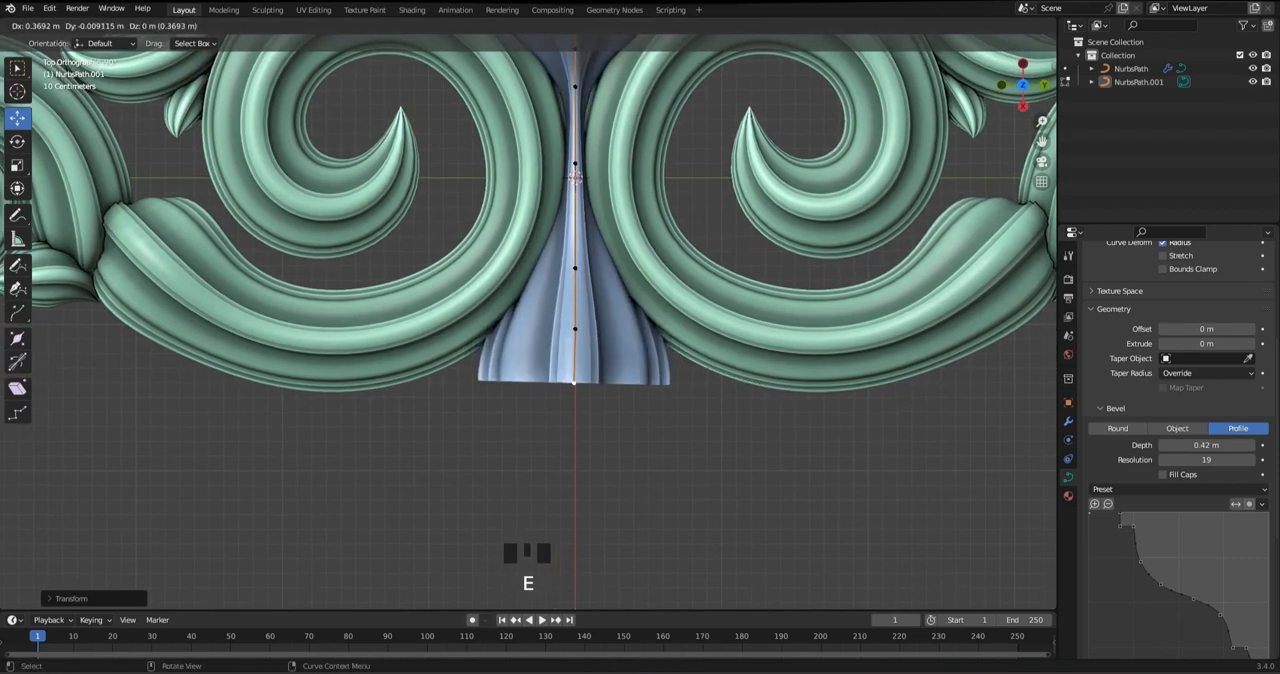
{"action": "left_click", "coordinate": [574, 429]}
{"action": "key", "text": "alt+s"}
{"action": "middle_click_drag", "start_coordinate": [574, 429], "coordinate": [574, 350], "text": "shift"}
Extrude a pointed tip at the stem's lower end, pull the tip down, and raise the point above it
{"action": "key", "text": "e"}
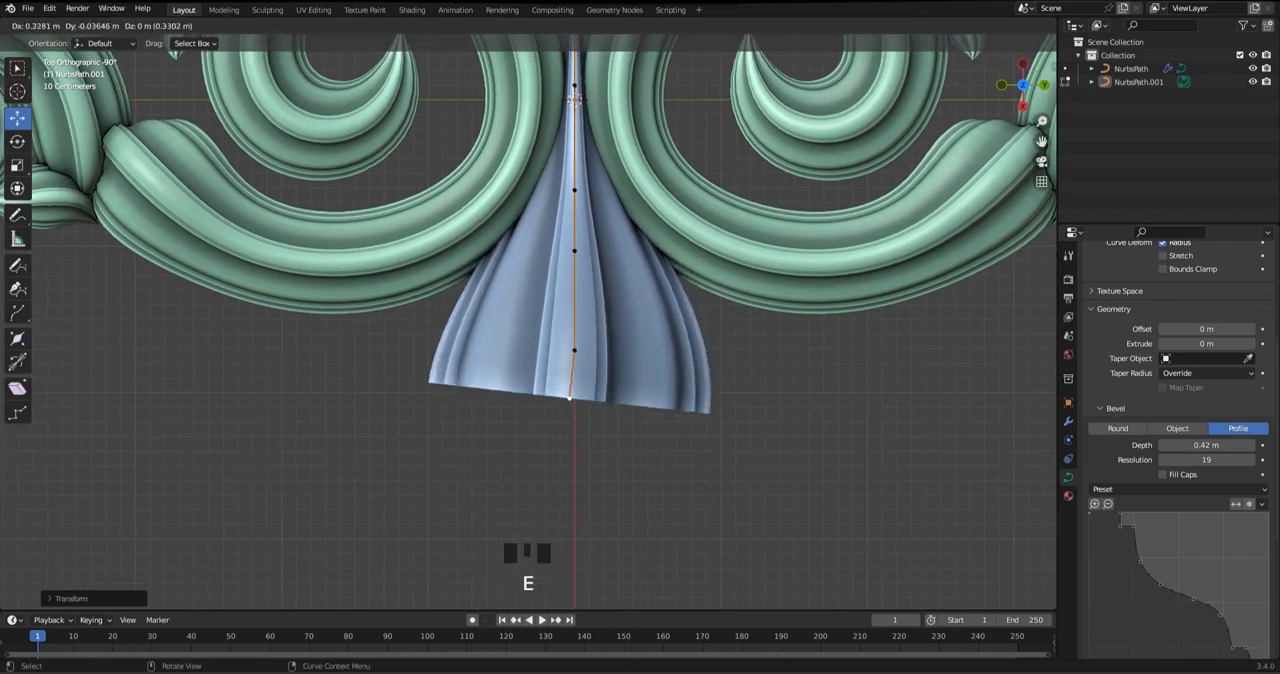
{"action": "left_click", "coordinate": [574, 420]}
{"action": "key", "text": "alt+s"}
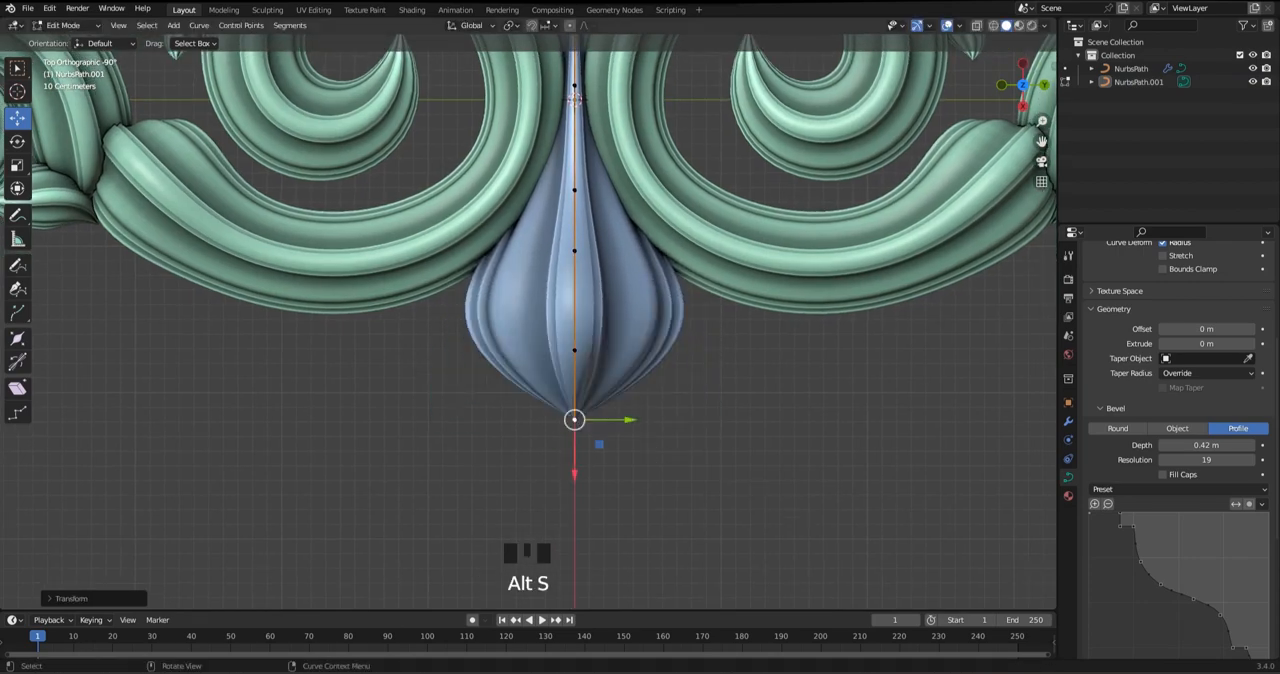
{"action": "left_click_drag", "start_coordinate": [574, 419], "coordinate": [574, 444]}
{"action": "left_click_drag", "start_coordinate": [574, 350], "coordinate": [574, 312]}
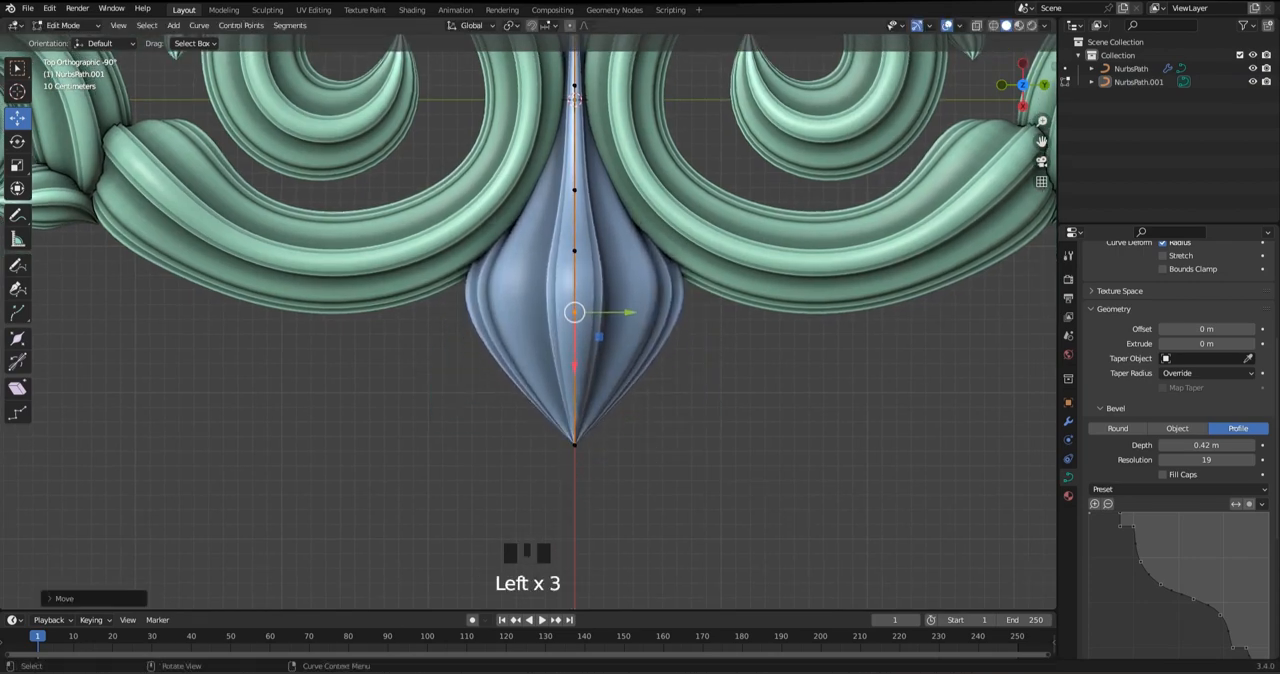
Lower the control point at the lower bud's widest part and save the file
{"action": "left_click_drag", "start_coordinate": [574, 250], "coordinate": [574, 342]}
{"action": "key", "text": "Tab"}
{"action": "scroll", "coordinate": [525, 318], "scroll_direction": "down", "scroll_amount": 5}
{"action": "key", "text": "ctrl+s"}
{"action": "left_click", "coordinate": [522, 310]}
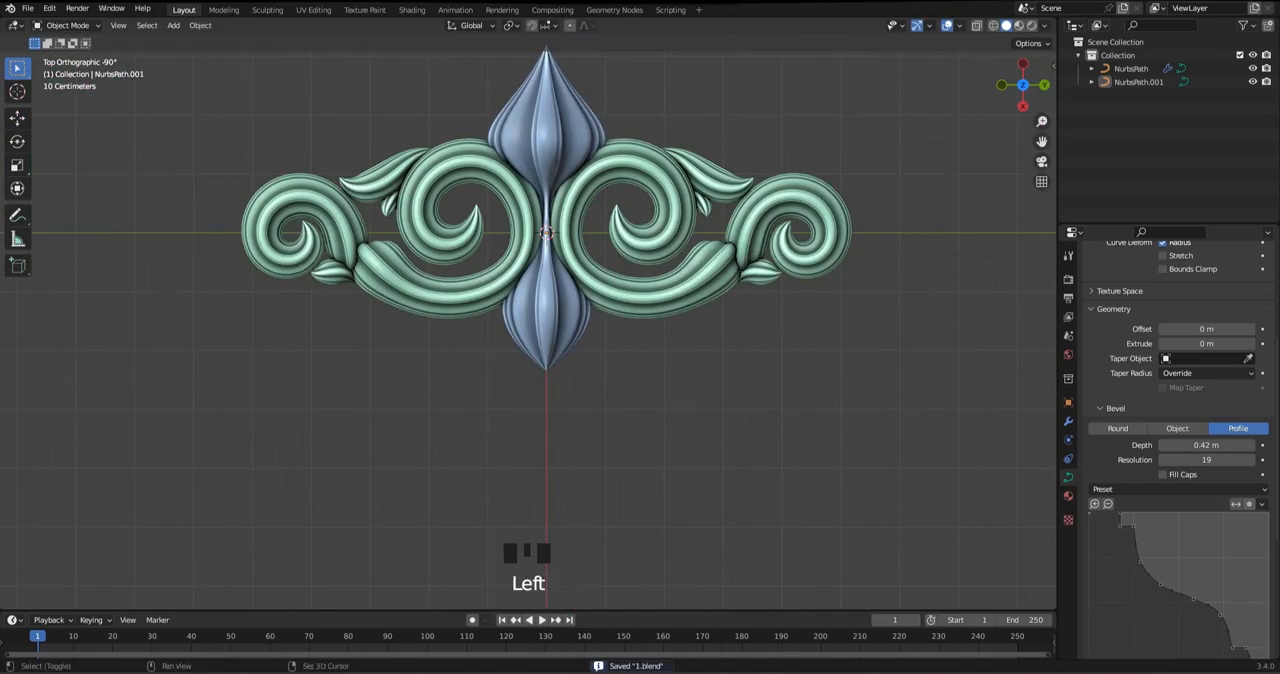
{"action": "scroll", "coordinate": [522, 300], "scroll_direction": "up", "scroll_amount": 4}
{"action": "key", "text": "ctrl+s"}
Thin the lower bud's points, scale them closer together, raise them slightly, and save the file
{"action": "key", "text": "Tab"}
{"action": "left_click_drag", "start_coordinate": [408, 241], "coordinate": [672, 443]}
{"action": "key", "text": "alt+s"}
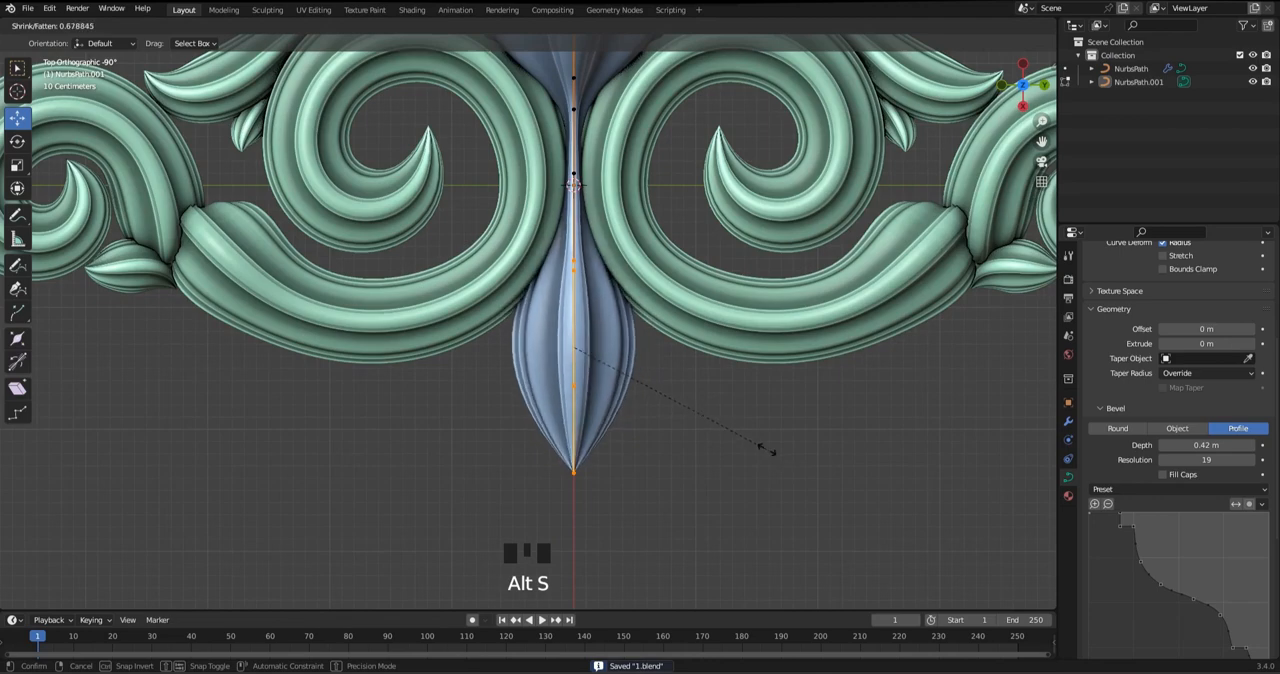
{"action": "left_click", "coordinate": [766, 449]}
{"action": "key", "text": "s"}
{"action": "key", "text": "s"}
{"action": "left_click", "coordinate": [811, 455]}
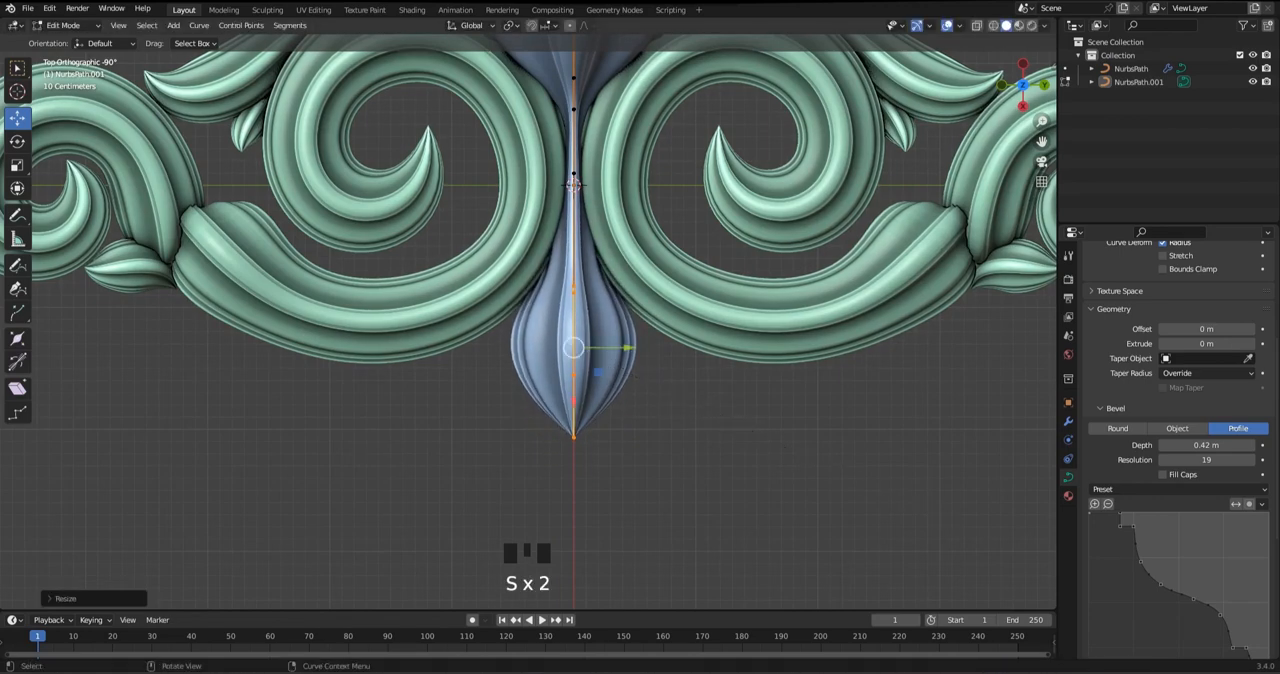
{"action": "left_click_drag", "start_coordinate": [573, 398], "coordinate": [573, 368]}
{"action": "scroll", "coordinate": [573, 185], "scroll_direction": "down", "scroll_amount": 3}
{"action": "key", "text": "ctrl+s"}
{"action": "scroll", "coordinate": [573, 185], "scroll_direction": "up", "scroll_amount": 1}
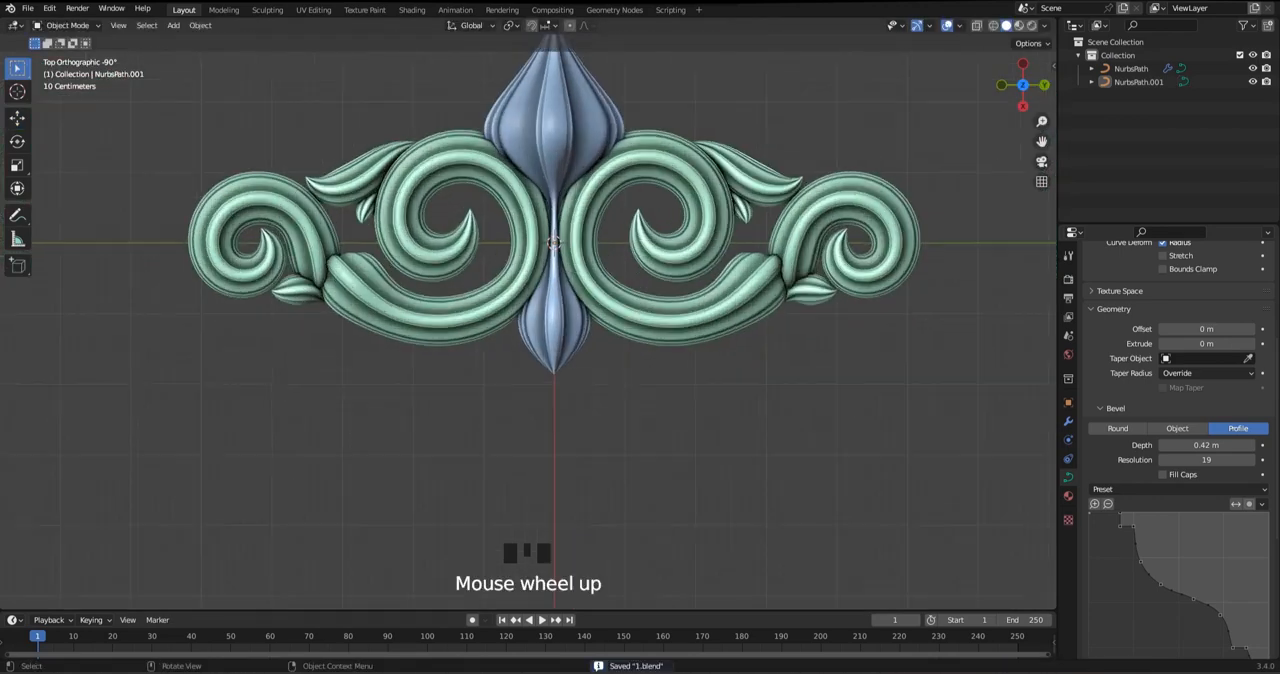
Subdivide the selected part of the lower bud's curve and adjust the radius of a point in its upper part
{"action": "scroll", "coordinate": [568, 190], "scroll_direction": "up", "scroll_amount": 2}
{"action": "key", "text": "Tab"}
{"action": "key", "text": "Tab"}
{"action": "right_click", "coordinate": [590, 332]}
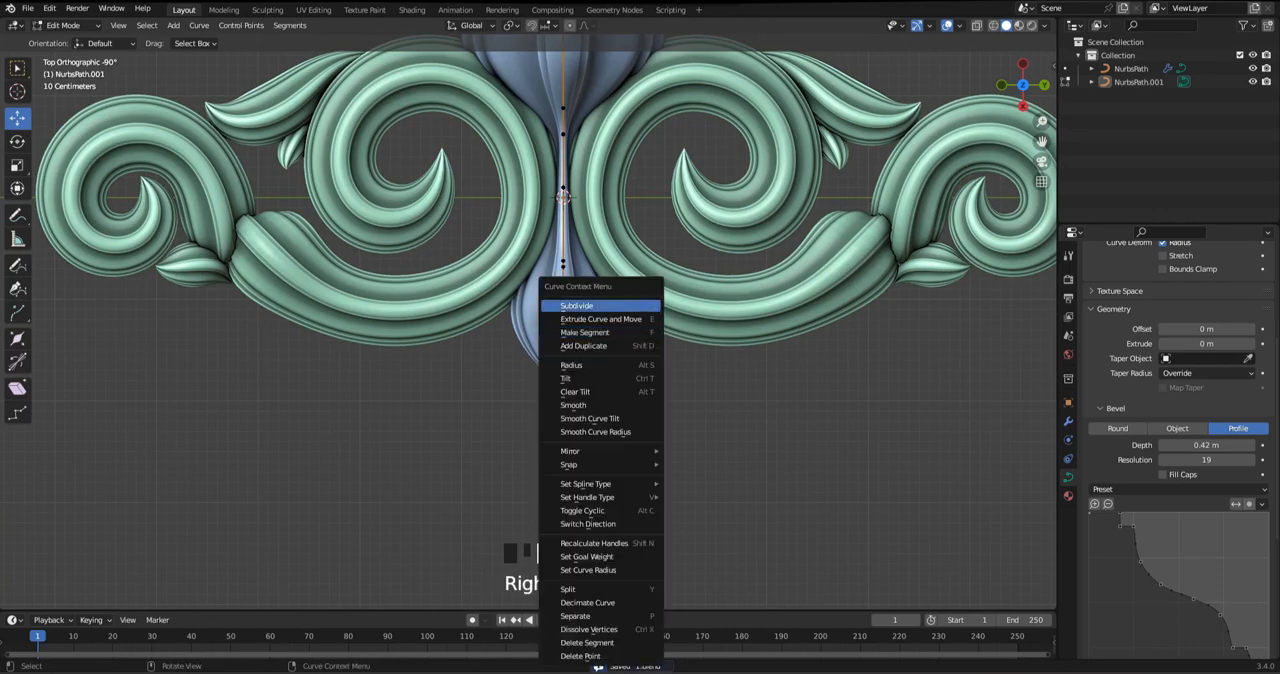
{"action": "left_click", "coordinate": [588, 306]}
{"action": "scroll", "coordinate": [588, 330], "scroll_direction": "up", "scroll_amount": 3}
{"action": "left_click", "coordinate": [589, 391]}
{"action": "key", "text": "alt+s"}
{"action": "left_click", "coordinate": [618, 390]}
Raise the lower bud's upper point, lower the point beneath it slightly, and save the file
{"action": "left_click", "coordinate": [589, 346]}
{"action": "left_click_drag", "start_coordinate": [589, 401], "coordinate": [589, 378]}
{"action": "left_click", "coordinate": [589, 391]}
{"action": "left_click_drag", "start_coordinate": [589, 446], "coordinate": [589, 459]}
{"action": "key", "text": "Tab"}
{"action": "left_click", "coordinate": [650, 440]}
{"action": "scroll", "coordinate": [640, 430], "scroll_direction": "down", "scroll_amount": 4}
{"action": "middle_click_drag", "start_coordinate": [640, 430], "coordinate": [580, 471], "text": "shift"}
{"action": "key", "text": "ctrl+s"}
{"action": "key", "text": "Tab"}
Duplicate the small leaf under the outer scroll, place the copy beside the lower bud, and rotate it to point downward
{"action": "key", "text": "Tab"}
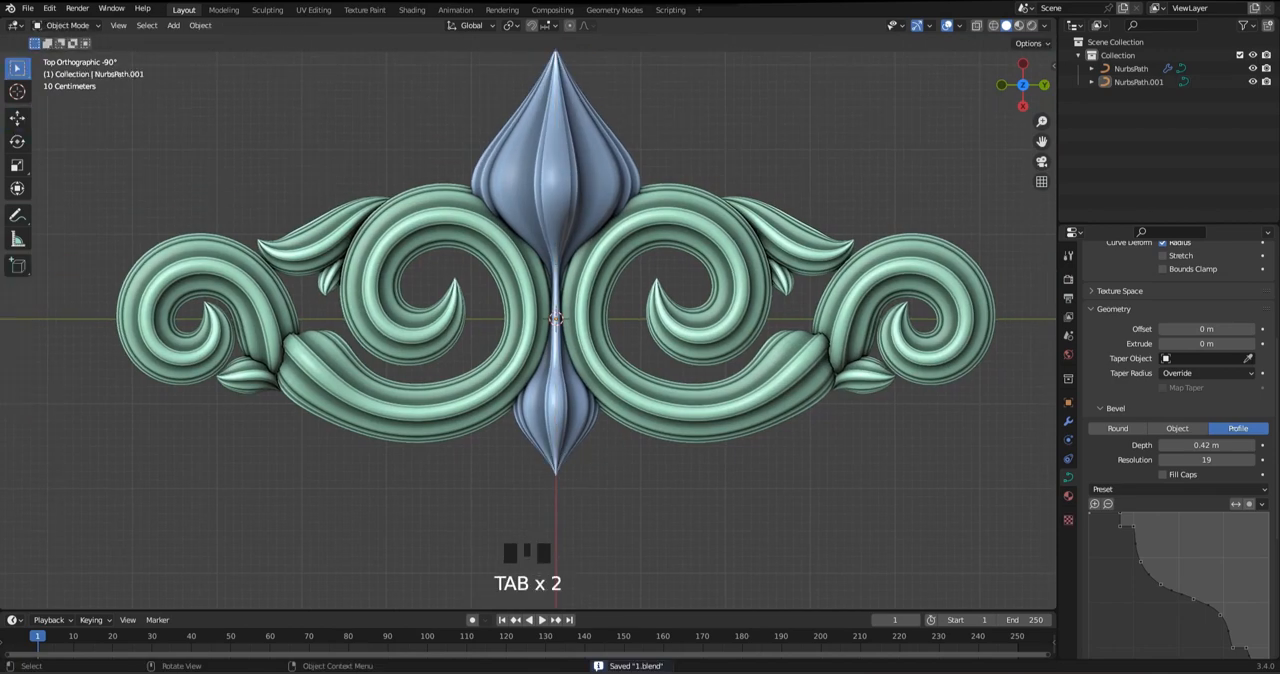
{"action": "left_click", "coordinate": [846, 346]}
{"action": "key", "text": "Tab"}
{"action": "left_click", "coordinate": [853, 362]}
{"action": "key", "text": "shift+d"}
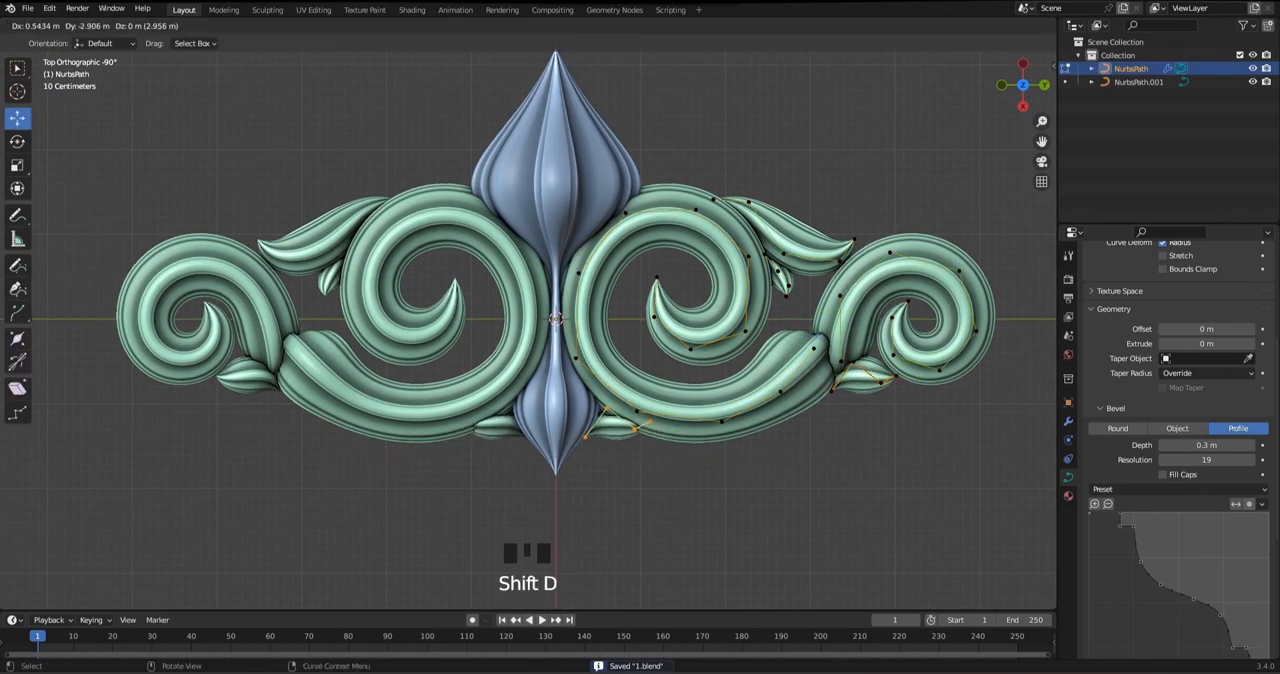
{"action": "scroll", "coordinate": [515, 416], "scroll_direction": "up", "scroll_amount": 3}
{"action": "key", "text": "r"}
{"action": "left_click_drag", "start_coordinate": [817, 432], "coordinate": [817, 507]}
Try to reshape the new leaf by moving its base point and neighbouring points, and undo the moves
{"action": "left_click", "coordinate": [747, 424]}
{"action": "left_click_drag", "start_coordinate": [747, 424], "coordinate": [771, 378]}
{"action": "left_click", "coordinate": [852, 458]}
{"action": "left_click_drag", "start_coordinate": [852, 458], "coordinate": [736, 466]}
{"action": "left_click", "coordinate": [817, 556]}
{"action": "key", "text": "ctrl+z"}
{"action": "key", "text": "ctrl+z"}
{"action": "key", "text": "ctrl+z"}
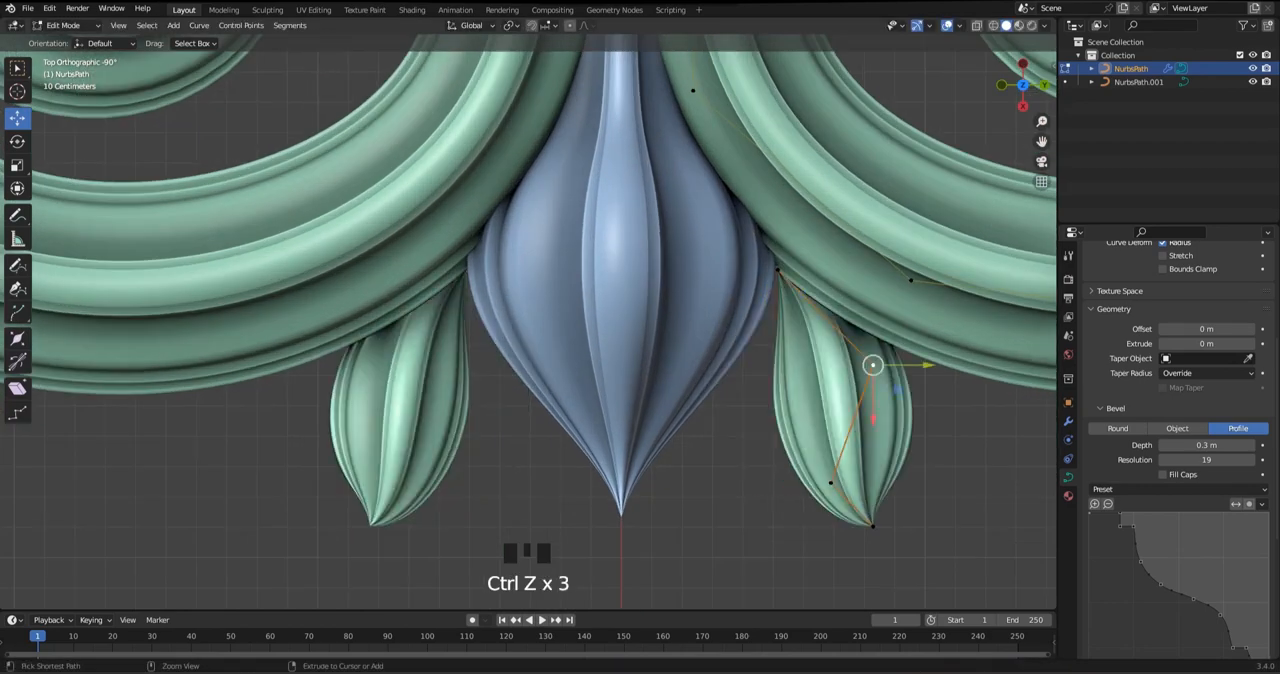
Try to move the whole leaf across to the bud's other side and rotate it
{"action": "key", "text": "a"}
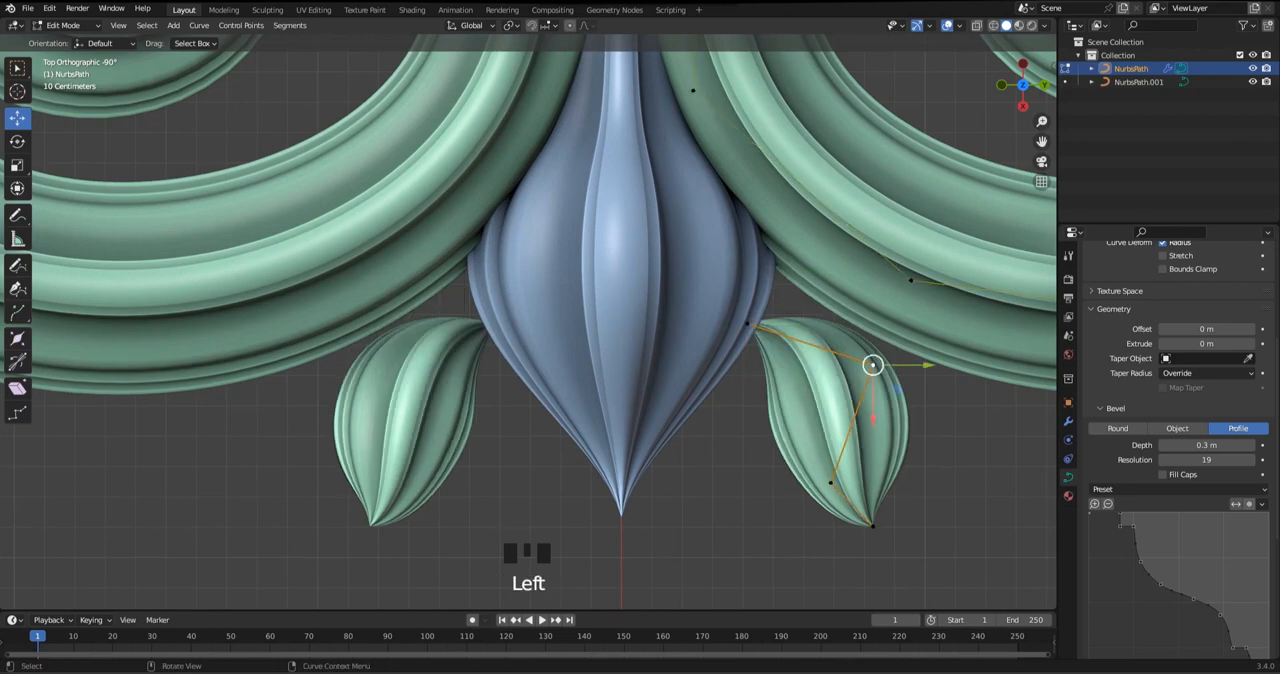
{"action": "left_click_drag", "start_coordinate": [831, 425], "coordinate": [483, 413]}
{"action": "key", "text": "r"}
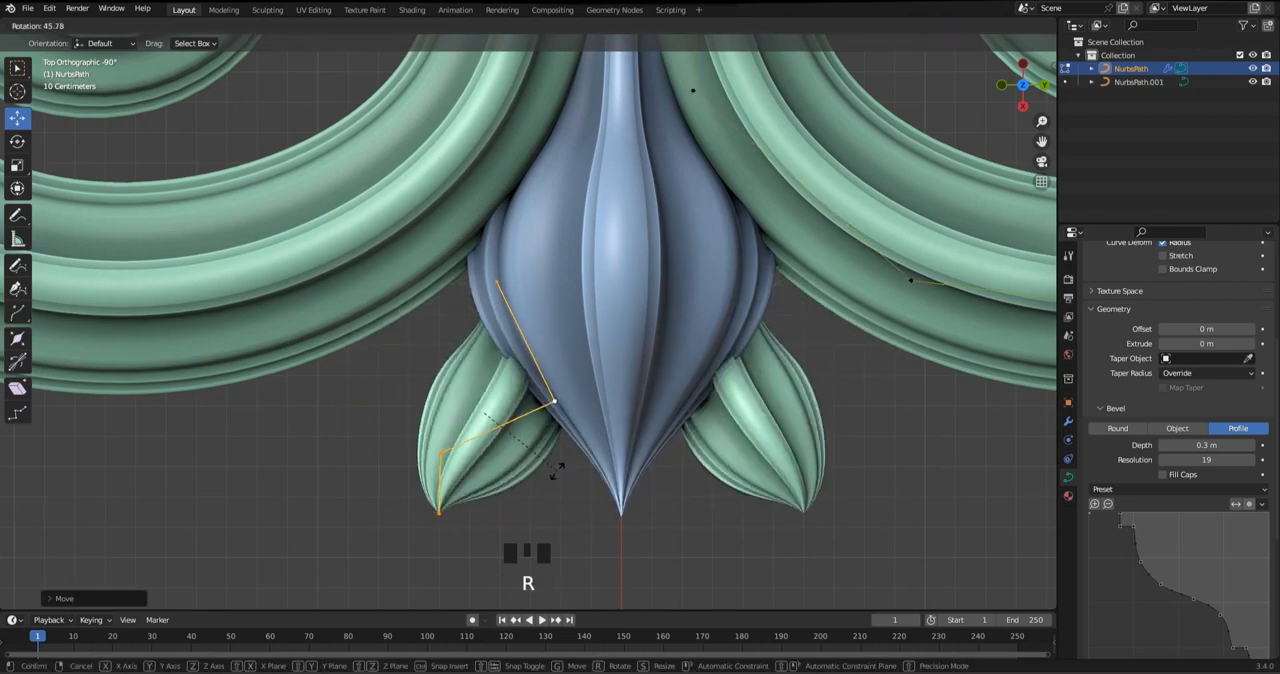
{"action": "right_click", "coordinate": [554, 474]}
{"action": "key", "text": "ctrl+z"}
Try to shift the whole leaf closer under the scroll and rotate it
{"action": "left_click_drag", "start_coordinate": [831, 425], "coordinate": [824, 396]}
{"action": "key", "text": "r"}
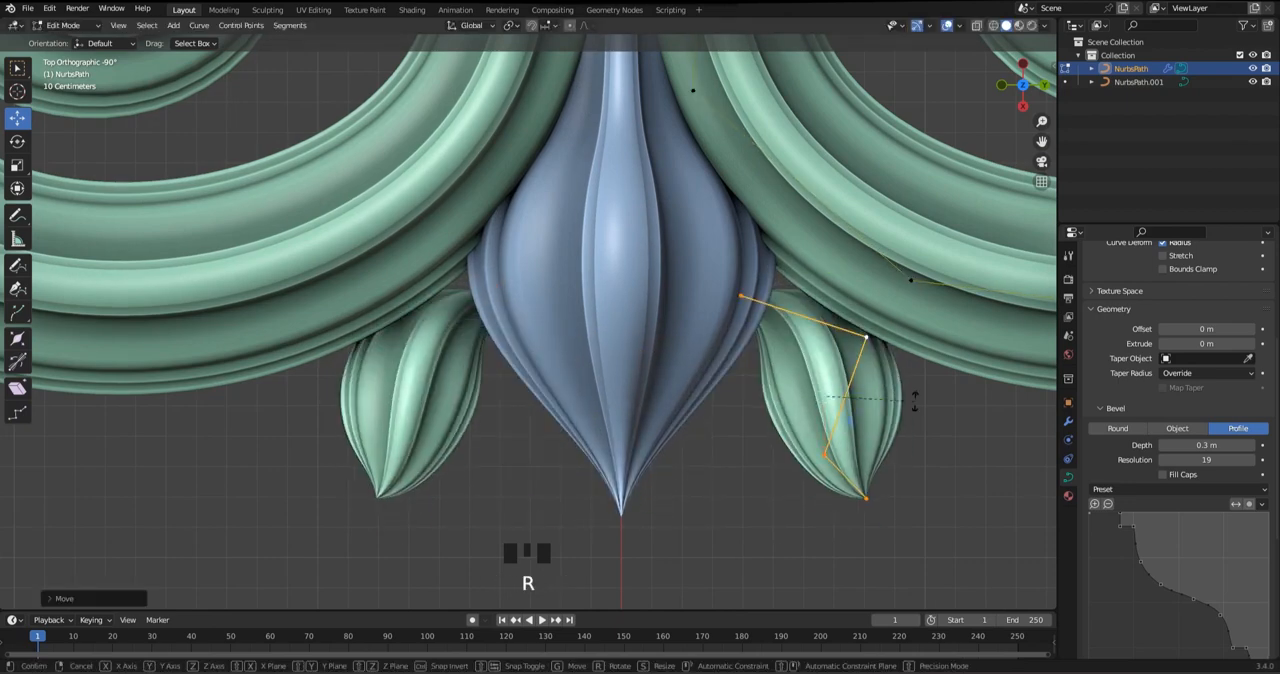
{"action": "left_click", "coordinate": [882, 458]}
{"action": "left_click_drag", "start_coordinate": [824, 450], "coordinate": [824, 450]}
{"action": "key", "text": "ctrl+z"}
{"action": "left_click_drag", "start_coordinate": [824, 396], "coordinate": [815, 428]}
{"action": "key", "text": "ctrl+z"}
{"action": "key", "text": "ctrl+z"}
{"action": "key", "text": "ctrl+z"}
{"action": "key", "text": "ctrl+z"}
Move the new leaf's base point up under the scroll and bring its second point inward toward the bud
{"action": "left_click", "coordinate": [747, 323]}
{"action": "left_click_drag", "start_coordinate": [747, 323], "coordinate": [766, 274]}
{"action": "left_click", "coordinate": [873, 365]}
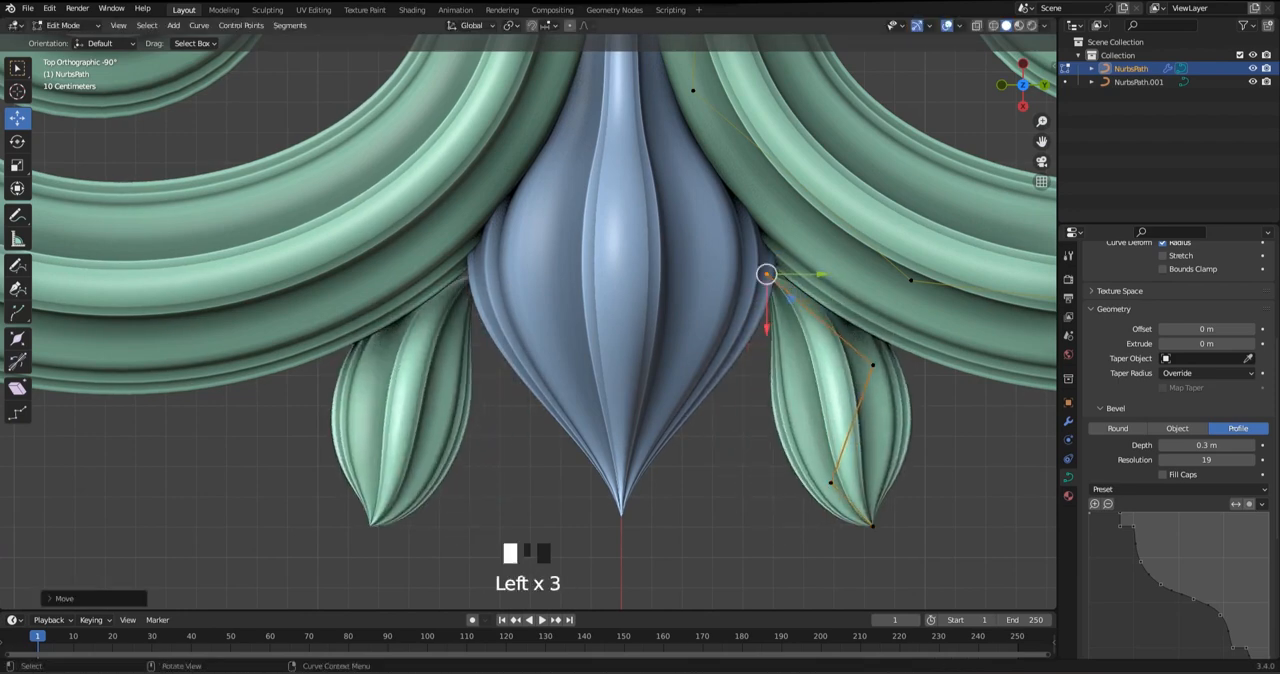
{"action": "left_click_drag", "start_coordinate": [873, 365], "coordinate": [775, 372]}
{"action": "left_click", "coordinate": [766, 274]}
{"action": "left_click_drag", "start_coordinate": [766, 274], "coordinate": [786, 253]}
{"action": "left_click", "coordinate": [775, 372]}
{"action": "left_click_drag", "start_coordinate": [775, 372], "coordinate": [790, 335]}
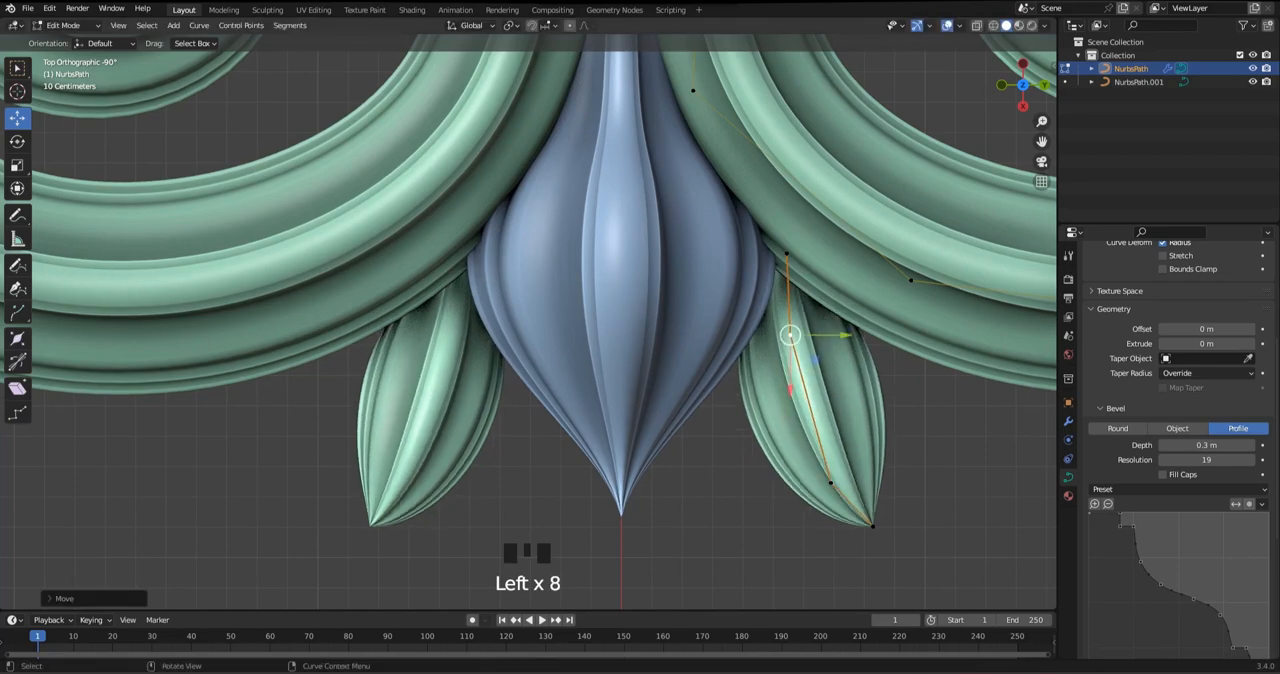
Shorten the leaf by moving its third point and tip up and toward the bud
{"action": "left_click", "coordinate": [831, 483]}
{"action": "left_click_drag", "start_coordinate": [831, 483], "coordinate": [817, 390]}
{"action": "left_click", "coordinate": [873, 526]}
{"action": "left_click_drag", "start_coordinate": [873, 526], "coordinate": [831, 431]}
{"action": "middle_click_drag", "start_coordinate": [831, 431], "coordinate": [817, 529], "text": "shift"}
Shift the leaf's base point up and inward toward the bud, and move its second point to follow
{"action": "left_click", "coordinate": [773, 352]}
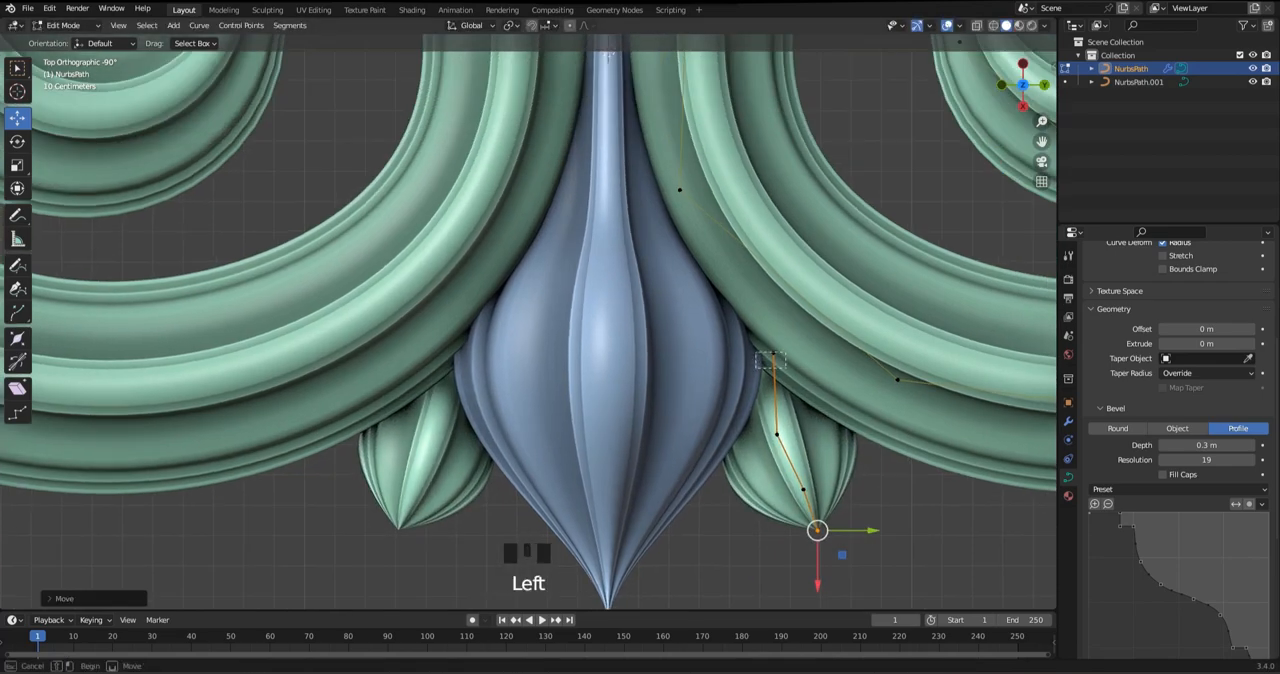
{"action": "left_click_drag", "start_coordinate": [773, 352], "coordinate": [735, 317]}
{"action": "left_click", "coordinate": [776, 433]}
{"action": "left_click_drag", "start_coordinate": [776, 433], "coordinate": [784, 408]}
{"action": "scroll", "coordinate": [784, 408], "scroll_direction": "up", "scroll_amount": 1}
{"action": "left_click_drag", "start_coordinate": [768, 312], "coordinate": [784, 333]}
{"action": "left_click_drag", "start_coordinate": [777, 318], "coordinate": [788, 322]}
{"action": "middle_click_drag", "start_coordinate": [788, 322], "coordinate": [727, 262], "text": "shift"}
{"action": "left_click", "coordinate": [774, 366]}
{"action": "left_click_drag", "start_coordinate": [774, 366], "coordinate": [760, 368]}
Narrow the leaf toward its tip by reducing the third point's radius, and adjust the second point's radius
{"action": "left_click", "coordinate": [799, 462]}
{"action": "key", "text": "alt+s"}
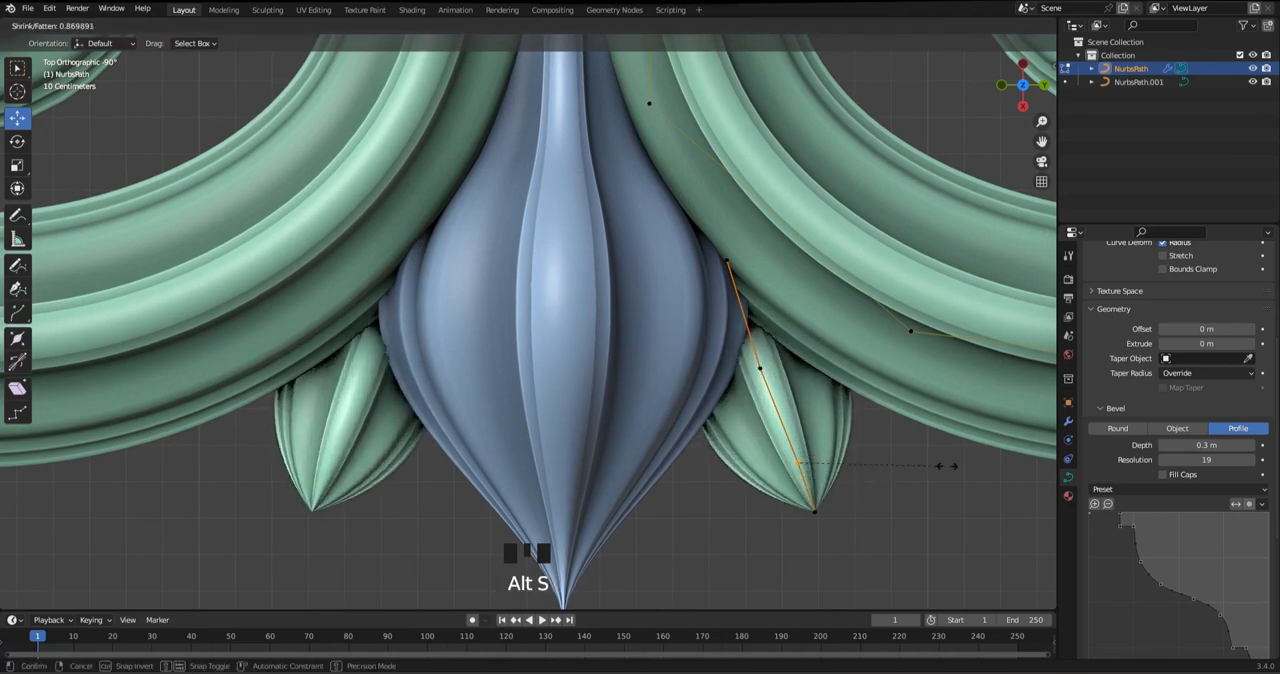
{"action": "right_click", "coordinate": [947, 466]}
{"action": "key", "text": "alt+s"}
{"action": "left_click", "coordinate": [857, 467]}
{"action": "left_click", "coordinate": [761, 369]}
{"action": "key", "text": "alt+s"}
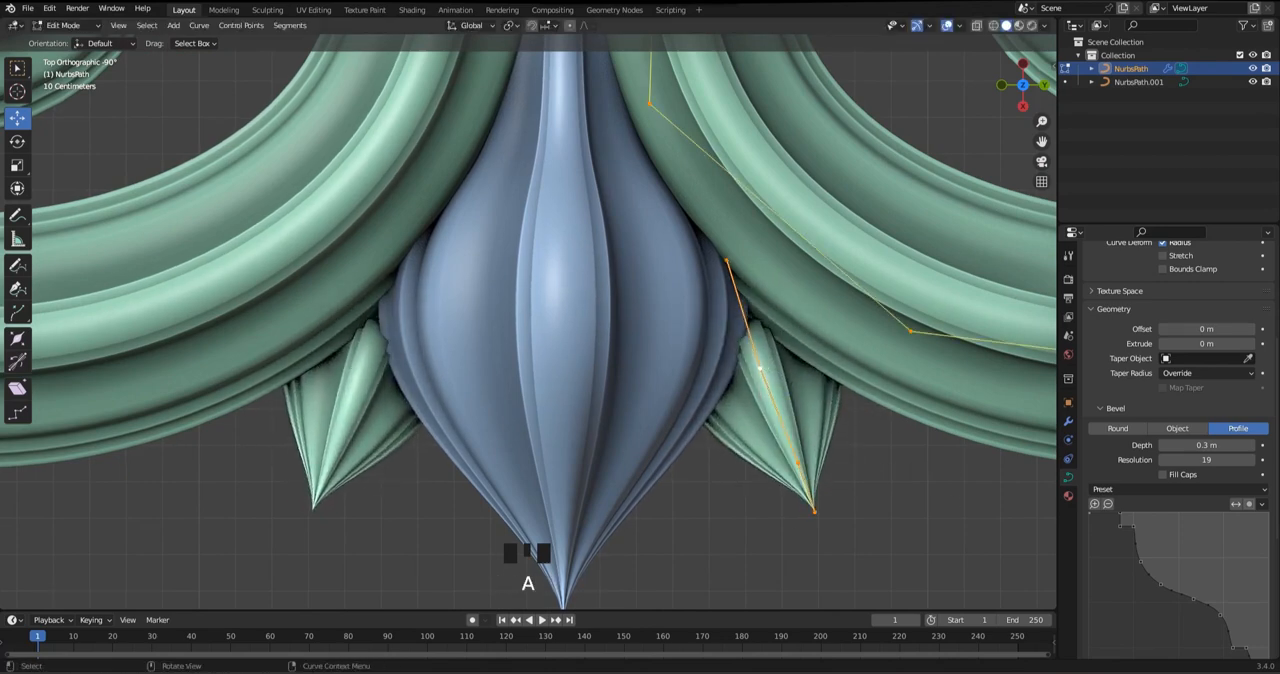
Move the leaf's base and second points slightly down and swing its tip outward away from the bud
{"action": "left_click_drag", "start_coordinate": [727, 260], "coordinate": [745, 315]}
{"action": "left_click", "coordinate": [760, 368]}
{"action": "left_click_drag", "start_coordinate": [813, 368], "coordinate": [815, 368]}
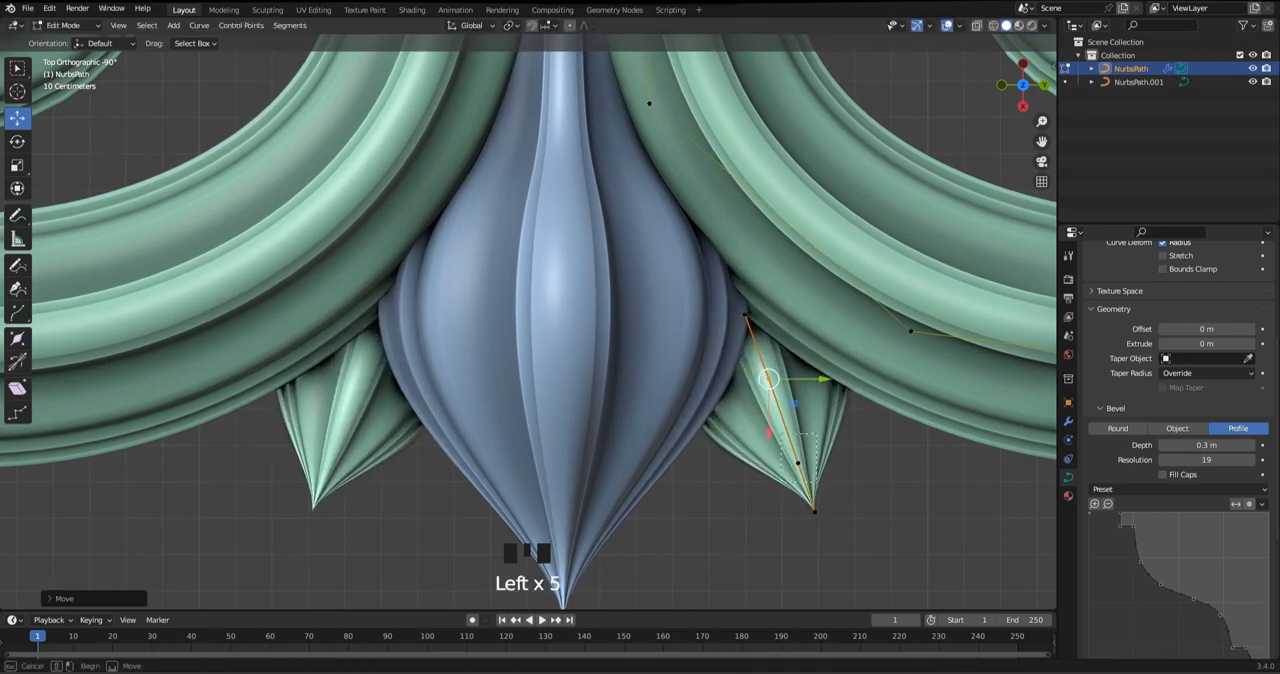
{"action": "left_click_drag", "start_coordinate": [815, 526], "coordinate": [808, 527]}
{"action": "left_click_drag", "start_coordinate": [814, 512], "coordinate": [858, 498]}
{"action": "left_click", "coordinate": [800, 465]}
{"action": "left_click_drag", "start_coordinate": [800, 465], "coordinate": [813, 458]}
{"action": "left_click_drag", "start_coordinate": [894, 474], "coordinate": [848, 506]}
{"action": "left_click_drag", "start_coordinate": [858, 498], "coordinate": [875, 522]}
In the side view, raise the leaf's control points and bring its base point up toward the tip's height
{"action": "key", "text": "alt+z"}
{"action": "key", "text": "alt+z"}
{"action": "left_click_drag", "start_coordinate": [798, 412], "coordinate": [810, 447]}
{"action": "middle_click_drag", "start_coordinate": [812, 440], "coordinate": [812, 385], "text": "alt"}
{"action": "middle_click_drag", "start_coordinate": [814, 300], "coordinate": [819, 383], "text": "shift"}
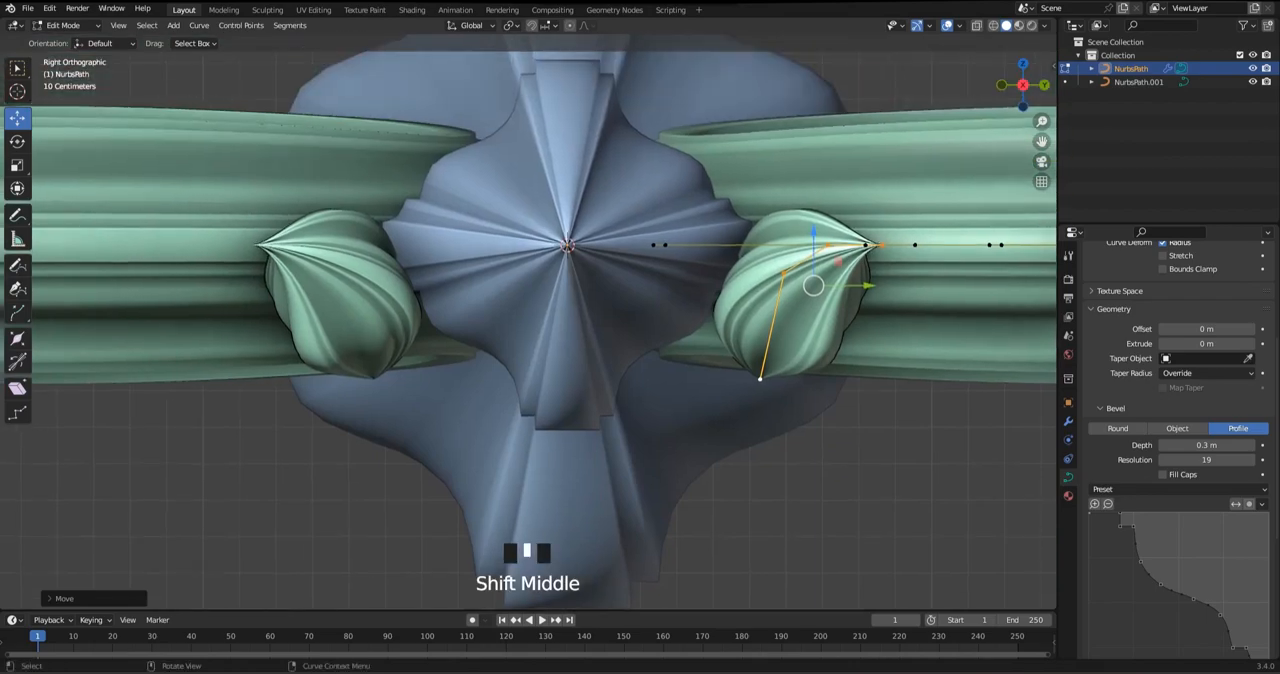
{"action": "left_click_drag", "start_coordinate": [814, 231], "coordinate": [814, 220]}
{"action": "left_click", "coordinate": [760, 369]}
{"action": "left_click_drag", "start_coordinate": [760, 314], "coordinate": [760, 278]}
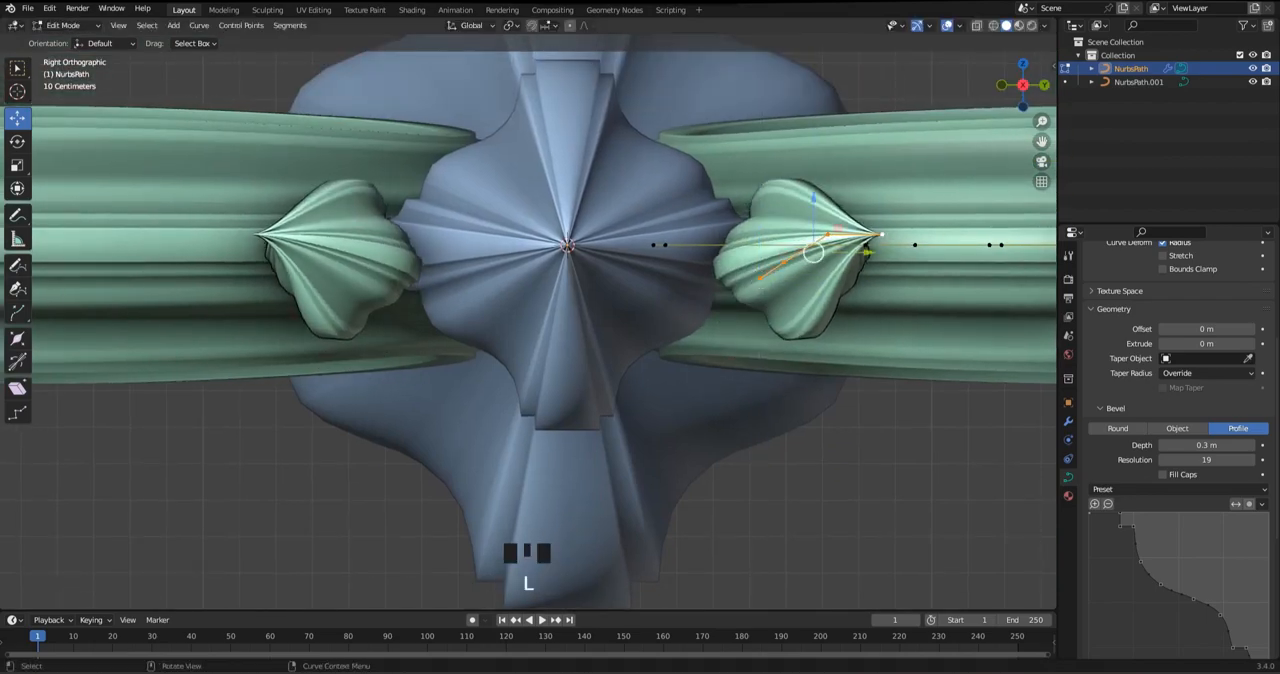
Flatten the whole leaf's control points to one height by scaling Z to 0, and lower the leaf
{"action": "key", "text": "s"}
{"action": "key", "text": "z"}
{"action": "key", "text": "0"}
{"action": "key", "text": "Return"}
{"action": "middle_click_drag", "start_coordinate": [814, 255], "coordinate": [814, 320], "text": "alt"}
{"action": "key", "text": "Tab"}
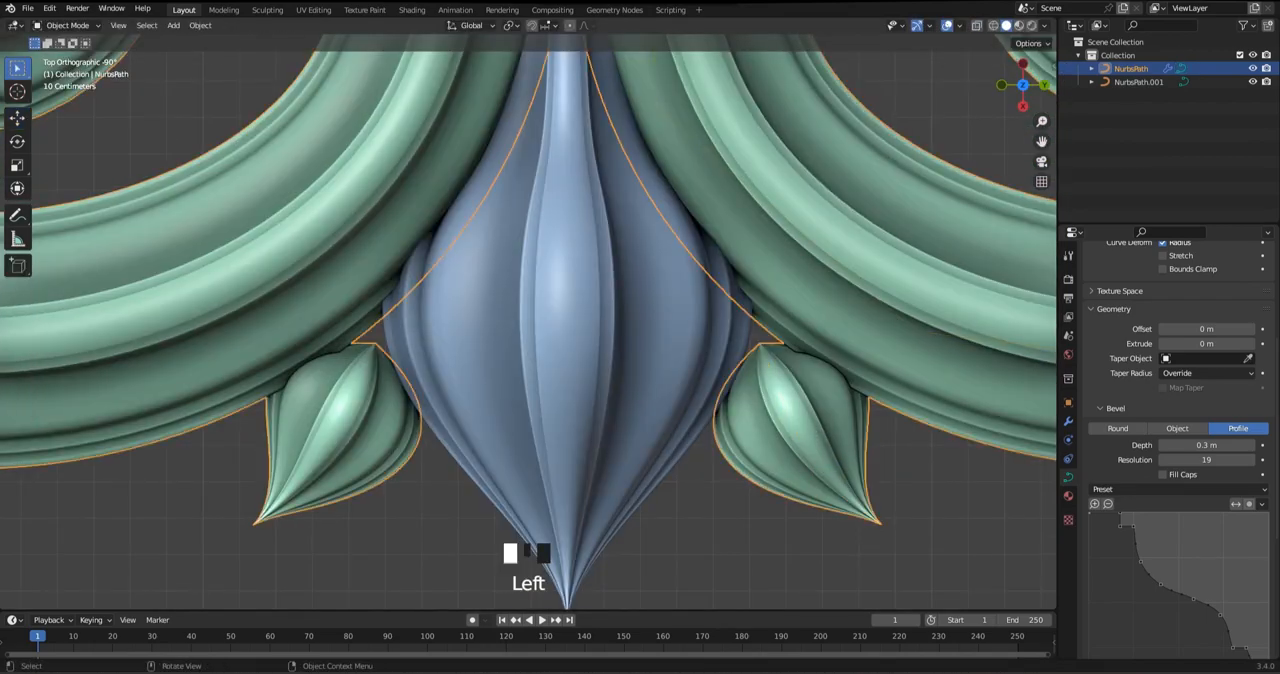
Move the leaf's base point up into the gap between bud and scroll, and nudge its two middle points
{"action": "key", "text": "Tab"}
{"action": "left_click_drag", "start_coordinate": [760, 343], "coordinate": [749, 295]}
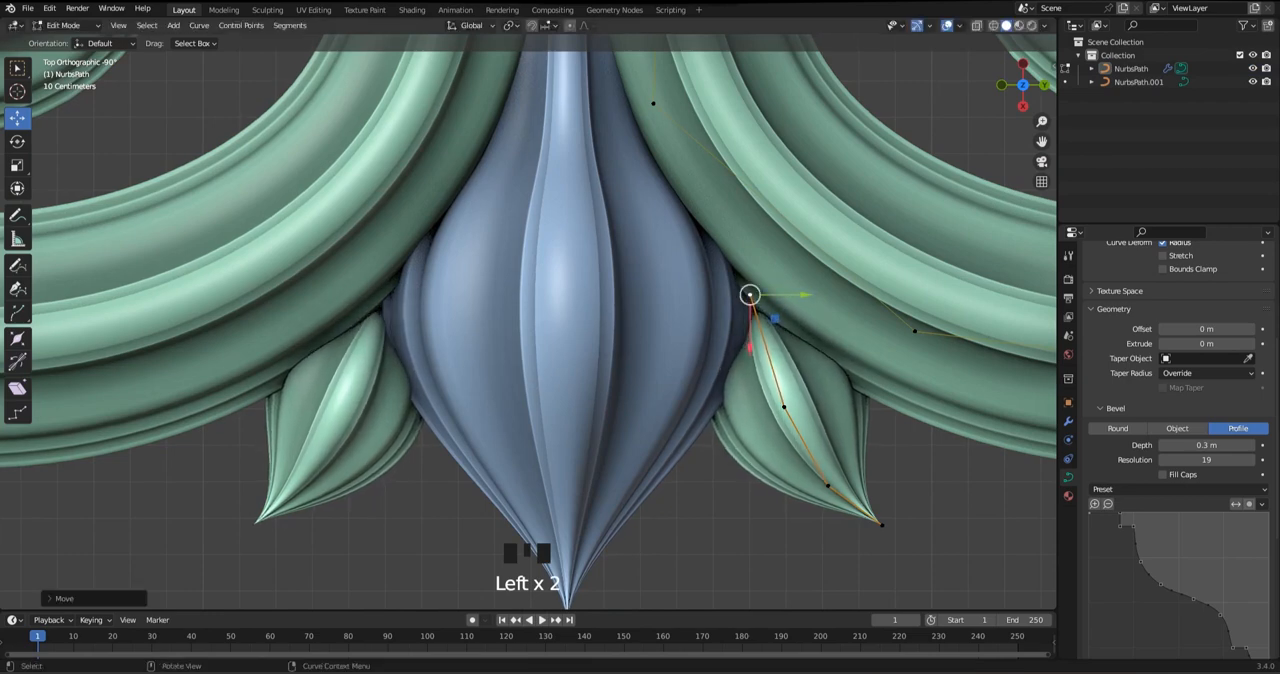
{"action": "left_click_drag", "start_coordinate": [784, 407], "coordinate": [787, 404]}
{"action": "left_click", "coordinate": [828, 486]}
{"action": "left_click_drag", "start_coordinate": [828, 486], "coordinate": [831, 477]}
Pull the leaf's tip in toward the bud and raise its two middle points to match
{"action": "left_click", "coordinate": [882, 525]}
{"action": "left_click", "coordinate": [831, 477]}
{"action": "left_click_drag", "start_coordinate": [882, 525], "coordinate": [833, 461]}
{"action": "left_click", "coordinate": [787, 404]}
{"action": "left_click_drag", "start_coordinate": [787, 404], "coordinate": [786, 381]}
{"action": "left_click_drag", "start_coordinate": [833, 461], "coordinate": [829, 466]}
{"action": "left_click", "coordinate": [865, 503]}
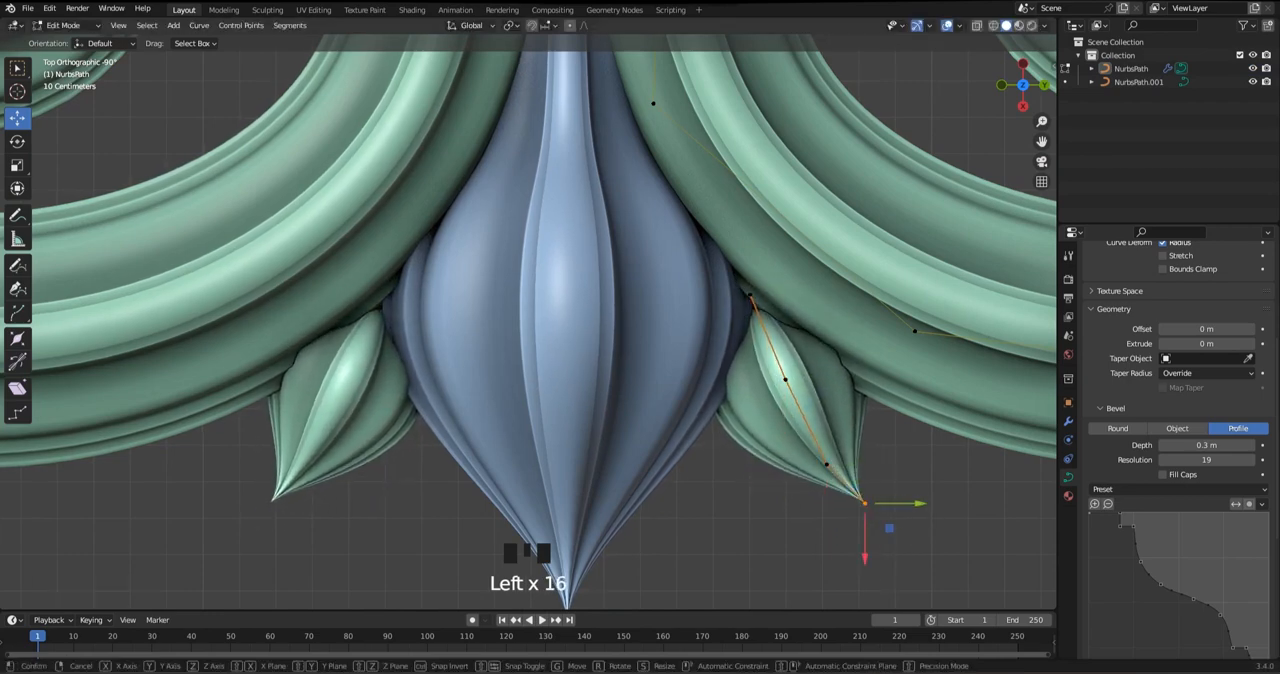
Finish adjusting the leaf's tip beside the lower bud and save the file
{"action": "left_click", "coordinate": [829, 466]}
{"action": "left_click_drag", "start_coordinate": [865, 503], "coordinate": [815, 467]}
{"action": "scroll", "coordinate": [815, 467], "scroll_direction": "down", "scroll_amount": 2}
{"action": "key", "text": "Tab"}
{"action": "scroll", "coordinate": [815, 467], "scroll_direction": "down", "scroll_amount": 6}
{"action": "middle_click_drag", "start_coordinate": [815, 467], "coordinate": [869, 525], "text": "shift"}
{"action": "key", "text": "ctrl+s"}
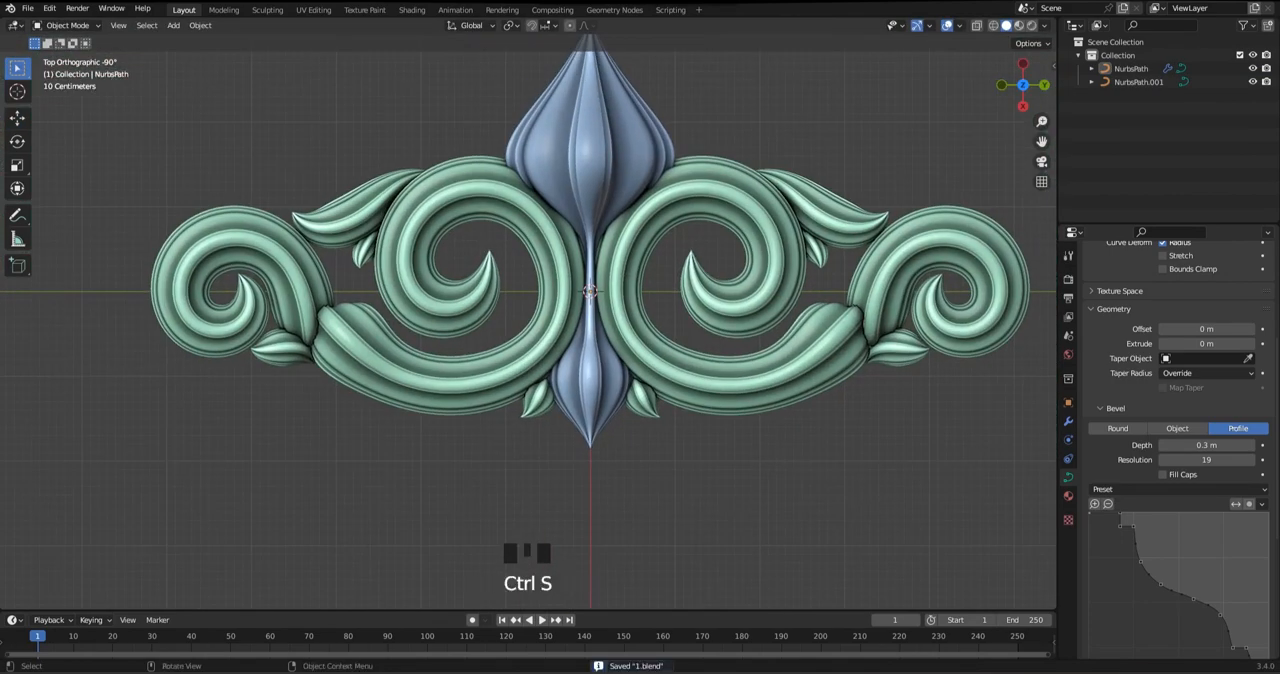
Duplicate the large leaf on top of the inner scroll and place the copy on the outer scroll's outer edge
{"action": "scroll", "coordinate": [740, 370], "scroll_direction": "down", "scroll_amount": 1}
{"action": "middle_click_drag", "start_coordinate": [740, 370], "coordinate": [590, 405], "text": "shift"}
{"action": "left_click", "coordinate": [590, 400]}
{"action": "key", "text": "Tab"}
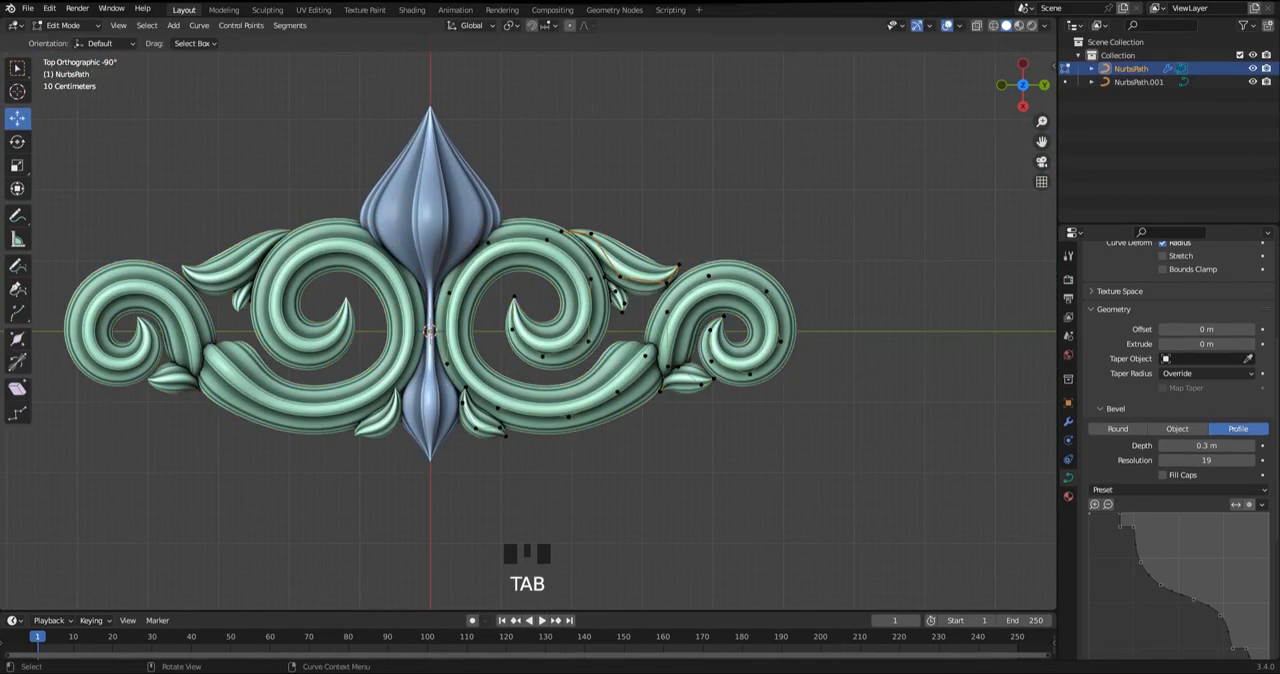
{"action": "scroll", "coordinate": [535, 305], "scroll_direction": "up", "scroll_amount": 2}
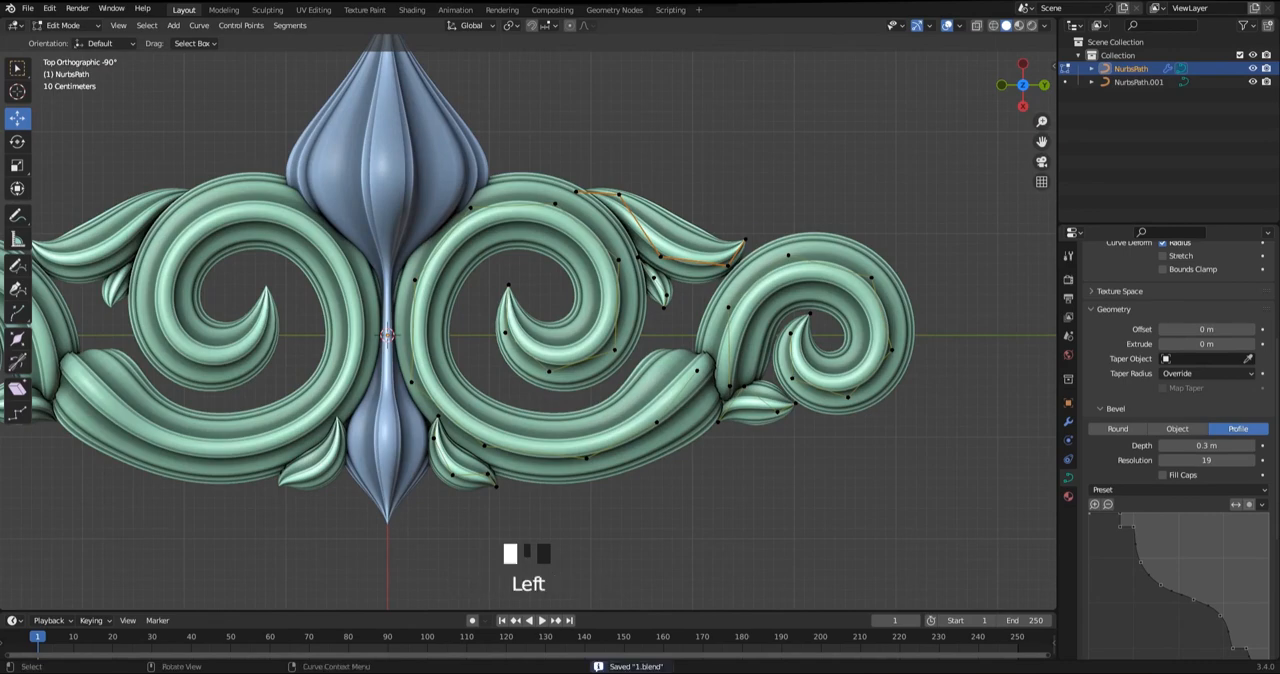
{"action": "key", "text": "shift+d"}
{"action": "left_click", "coordinate": [976, 300]}
{"action": "middle_click_drag", "start_coordinate": [976, 300], "coordinate": [954, 306], "text": "shift"}
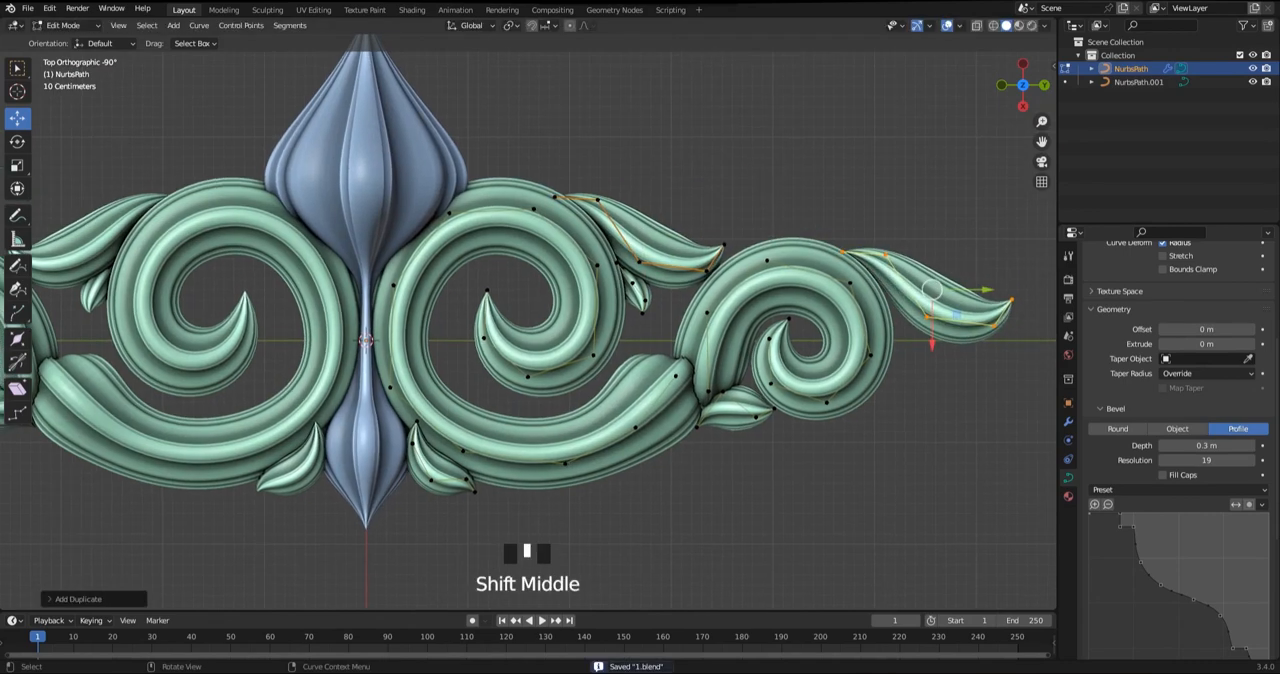
Rotate the copied leaf to follow the outer scroll's outer edge, shift it slightly and adjust its radius
{"action": "key", "text": "r"}
{"action": "left_click", "coordinate": [955, 325]}
{"action": "left_click_drag", "start_coordinate": [932, 290], "coordinate": [931, 302]}
{"action": "key", "text": "alt+s"}
{"action": "left_click", "coordinate": [950, 325]}
Move the copied leaf's base-side and middle points so the leaf hugs the outer scroll's outer edge
{"action": "scroll", "coordinate": [975, 305], "scroll_direction": "up", "scroll_amount": 1}
{"action": "middle_click_drag", "start_coordinate": [1012, 300], "coordinate": [975, 303], "text": "shift"}
{"action": "left_click_drag", "start_coordinate": [975, 303], "coordinate": [965, 311]}
{"action": "scroll", "coordinate": [965, 311], "scroll_direction": "up", "scroll_amount": 1}
{"action": "middle_click_drag", "start_coordinate": [965, 311], "coordinate": [864, 329], "text": "shift"}
{"action": "left_click", "coordinate": [846, 237]}
{"action": "left_click_drag", "start_coordinate": [846, 237], "coordinate": [825, 240]}
{"action": "left_click", "coordinate": [904, 260]}
{"action": "left_click_drag", "start_coordinate": [904, 260], "coordinate": [901, 265]}
{"action": "middle_click_drag", "start_coordinate": [901, 265], "coordinate": [842, 232], "text": "shift"}
{"action": "left_click", "coordinate": [874, 330]}
{"action": "left_click_drag", "start_coordinate": [874, 330], "coordinate": [867, 336]}
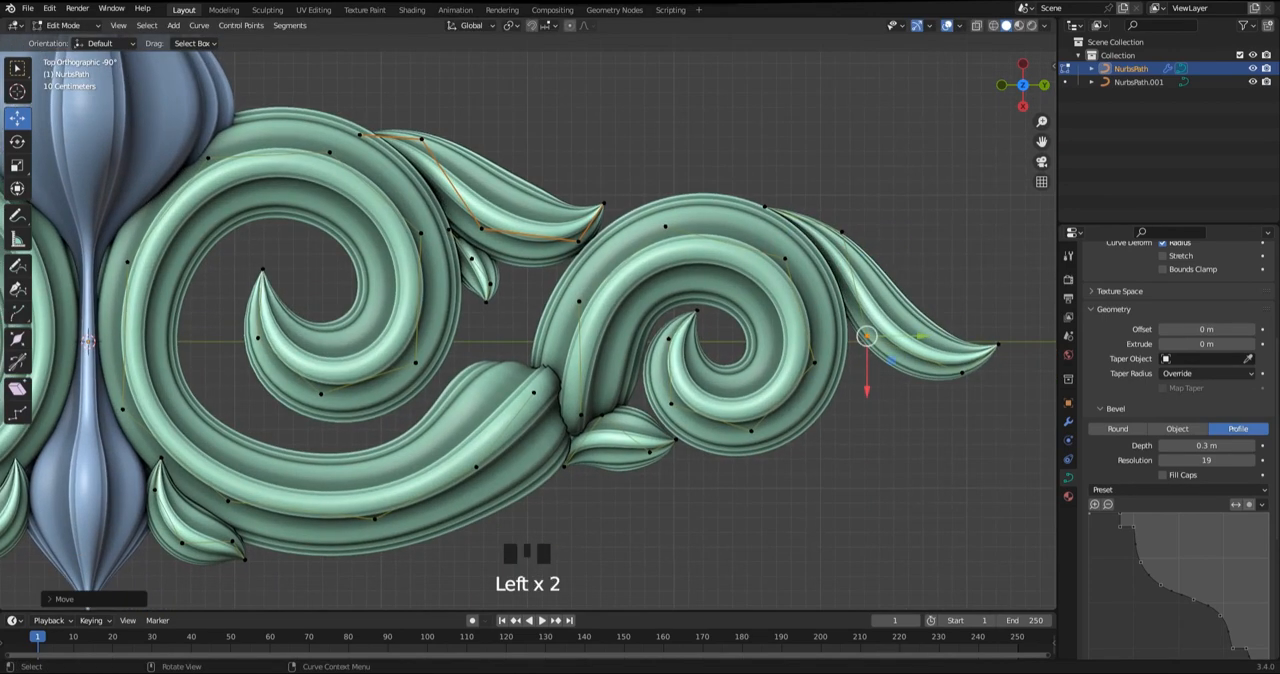
Lower the leaf's point before the tip, and subdivide the path at its tip end
{"action": "left_click", "coordinate": [963, 373]}
{"action": "left_click_drag", "start_coordinate": [963, 373], "coordinate": [944, 392]}
{"action": "scroll", "coordinate": [944, 392], "scroll_direction": "up", "scroll_amount": 1}
{"action": "middle_click_drag", "start_coordinate": [944, 392], "coordinate": [910, 436], "text": "shift"}
{"action": "left_click", "coordinate": [925, 450]}
{"action": "left_click_drag", "start_coordinate": [810, 354], "coordinate": [808, 353]}
{"action": "right_click", "coordinate": [919, 398]}
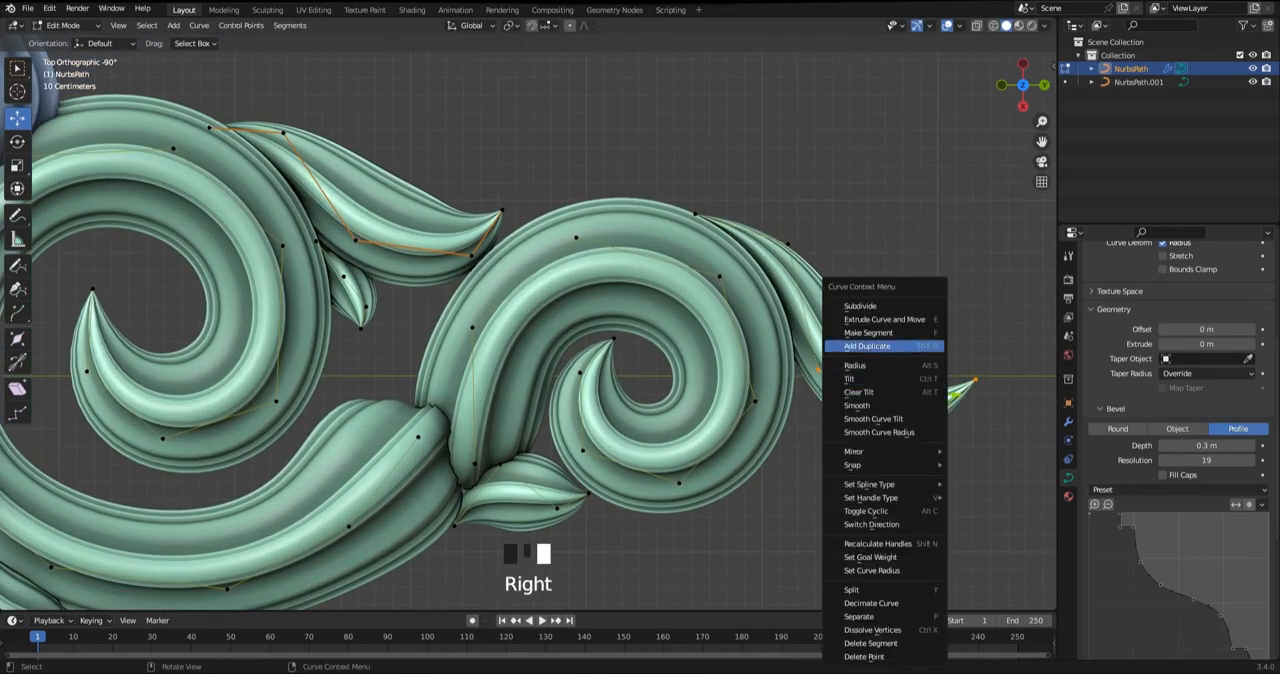
{"action": "left_click", "coordinate": [912, 306]}
Reposition the leaf's end points so the tip bends upward into a hook
{"action": "middle_click_drag", "start_coordinate": [960, 372], "coordinate": [898, 374], "text": "shift"}
{"action": "left_click_drag", "start_coordinate": [915, 384], "coordinate": [948, 363]}
{"action": "left_click", "coordinate": [880, 408]}
{"action": "left_click_drag", "start_coordinate": [880, 408], "coordinate": [910, 388]}
{"action": "left_click", "coordinate": [848, 436]}
{"action": "left_click_drag", "start_coordinate": [848, 436], "coordinate": [888, 443]}
{"action": "left_click_drag", "start_coordinate": [799, 404], "coordinate": [841, 441]}
Nudge the leaf's middle point outward and swing its end points around so the tip curls back inward
{"action": "left_click", "coordinate": [755, 371]}
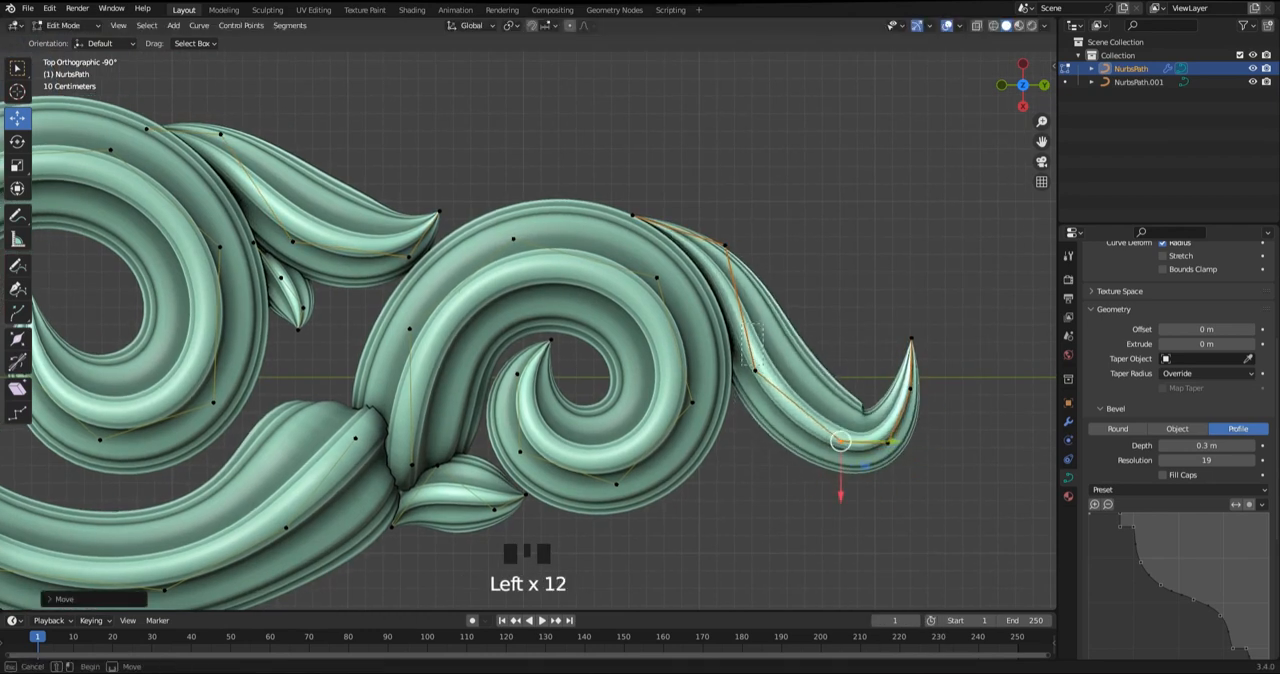
{"action": "left_click_drag", "start_coordinate": [755, 371], "coordinate": [762, 373]}
{"action": "middle_click_drag", "start_coordinate": [762, 373], "coordinate": [688, 371], "text": "shift"}
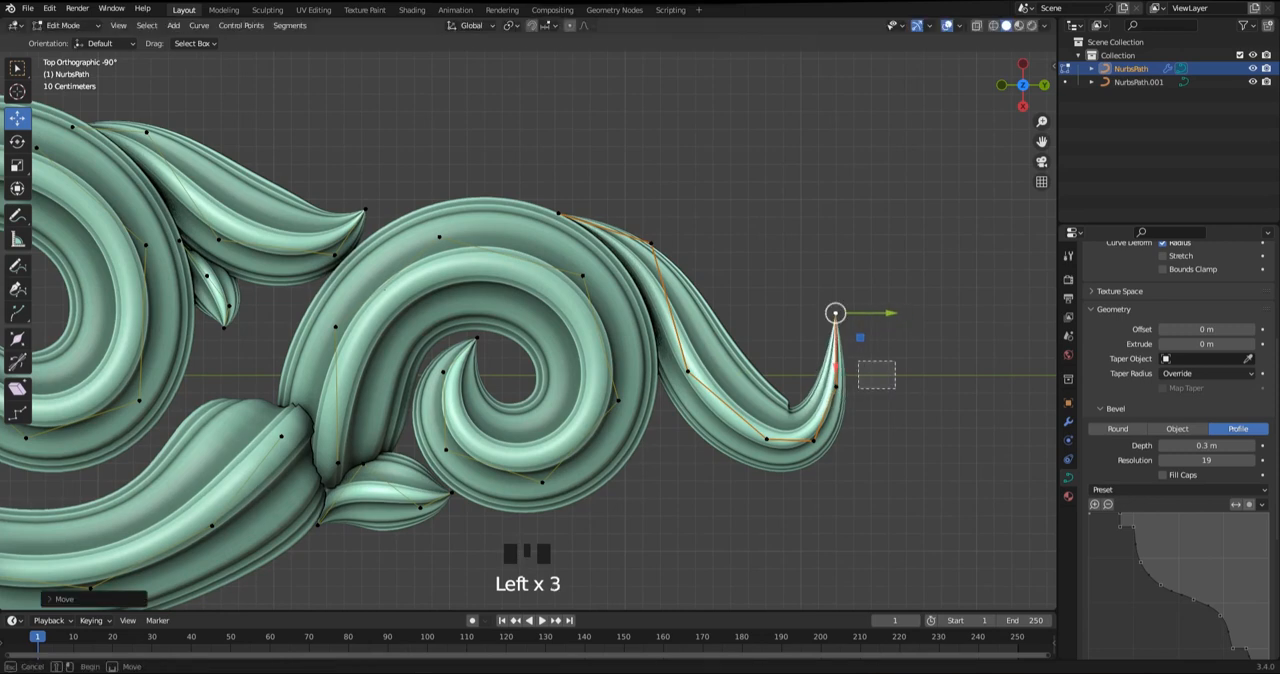
{"action": "left_click_drag", "start_coordinate": [812, 440], "coordinate": [861, 413]}
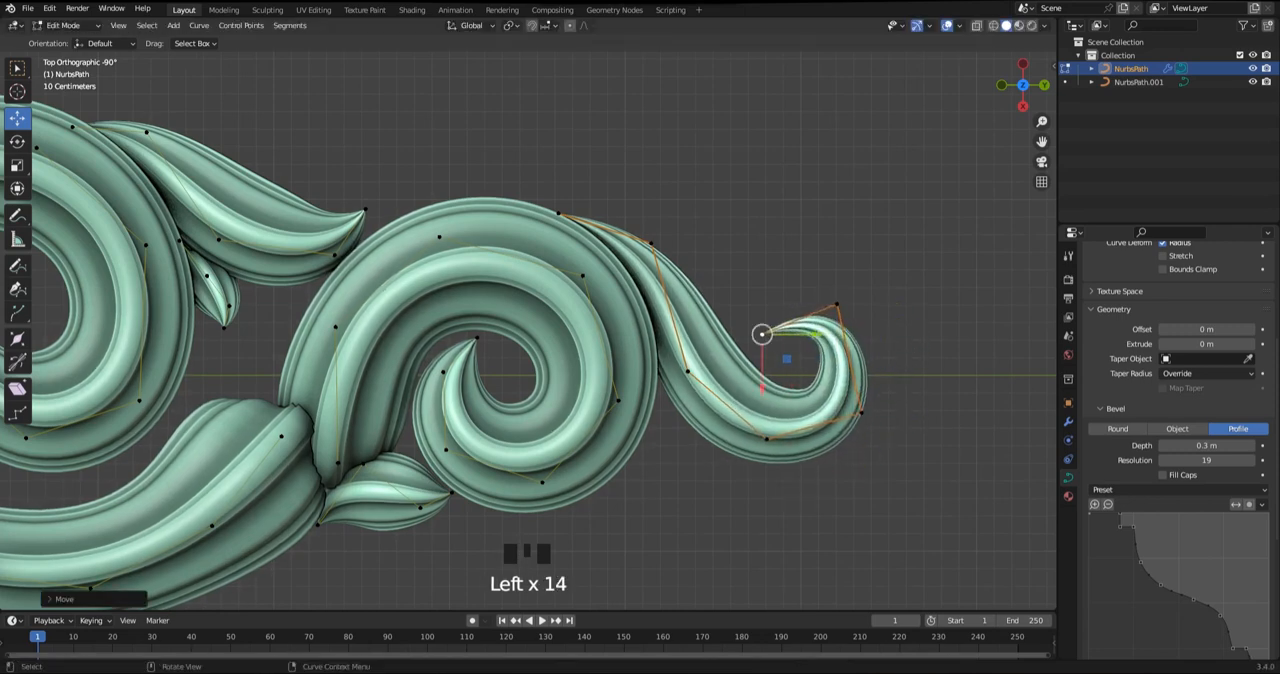
Widen the curl by moving its outer and lower points outward, and reposition its top point
{"action": "left_click", "coordinate": [860, 410]}
{"action": "left_click_drag", "start_coordinate": [860, 410], "coordinate": [881, 395]}
{"action": "left_click_drag", "start_coordinate": [767, 439], "coordinate": [791, 455]}
{"action": "left_click", "coordinate": [688, 371]}
{"action": "mouse_move", "coordinate": [688, 371]}
{"action": "left_mouse_down"}
{"action": "mouse_move", "coordinate": [703, 374]}
{"action": "mouse_move", "coordinate": [683, 362]}
{"action": "left_mouse_up"}
{"action": "scroll", "coordinate": [793, 226], "scroll_direction": "up", "scroll_amount": 1}
{"action": "left_click_drag", "start_coordinate": [845, 319], "coordinate": [823, 297]}
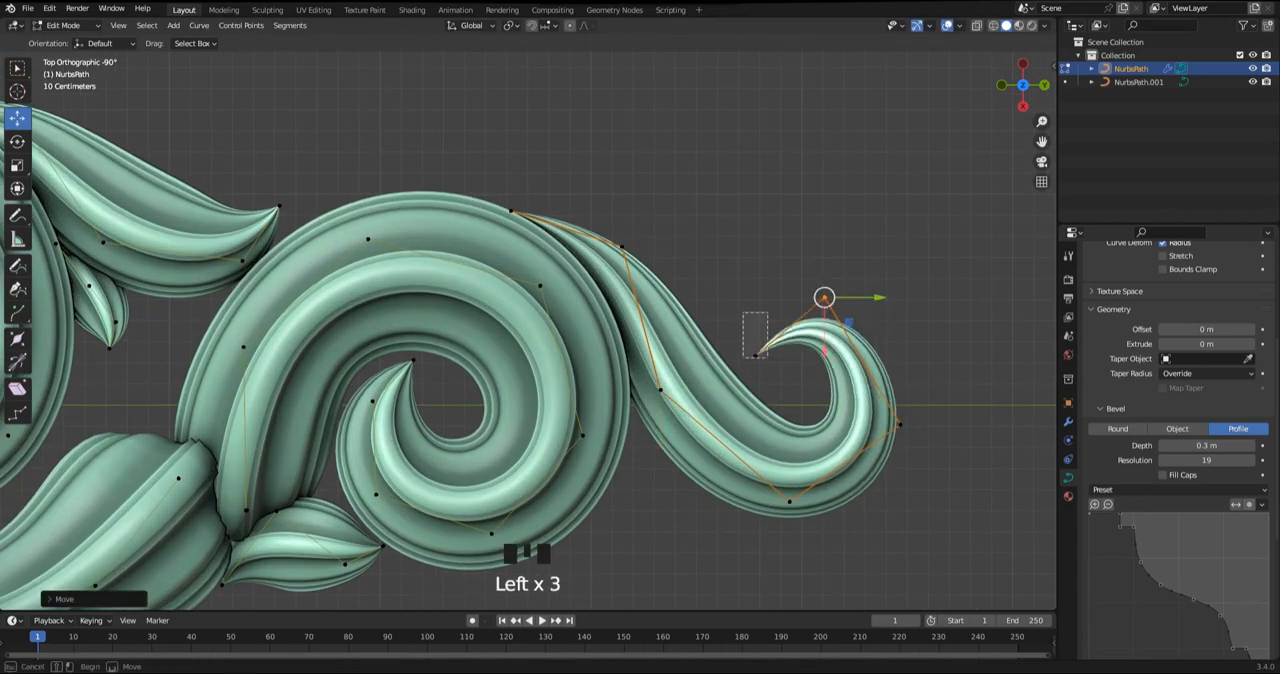
{"action": "left_click", "coordinate": [900, 424]}
{"action": "left_click_drag", "start_coordinate": [900, 424], "coordinate": [909, 398]}
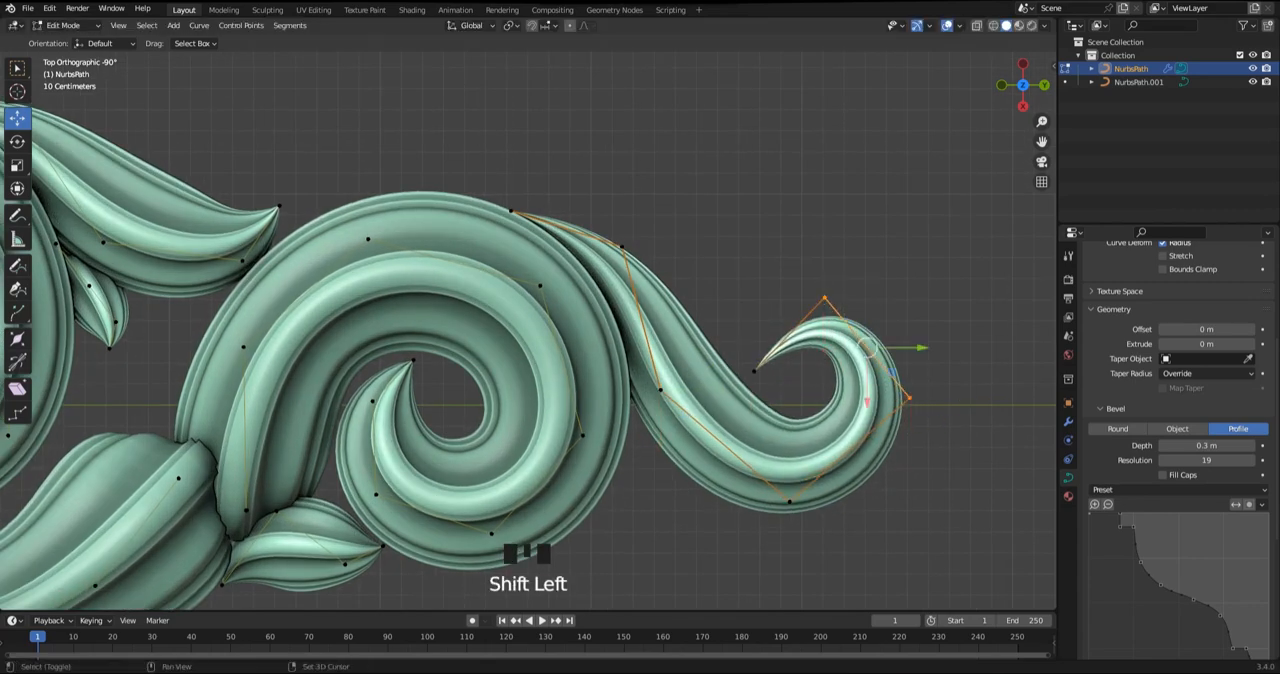
Subdivide the curl's segments between its top, outer and lower points
{"action": "left_click", "coordinate": [789, 502], "text": "shift"}
{"action": "right_click", "coordinate": [945, 318]}
{"action": "left_click", "coordinate": [943, 304]}
Reposition the curl's tip, top point and upper outer points to round off its upper half
{"action": "scroll", "coordinate": [800, 381], "scroll_direction": "up", "scroll_amount": 1}
{"action": "left_click", "coordinate": [800, 381]}
{"action": "left_click_drag", "start_coordinate": [800, 381], "coordinate": [810, 405]}
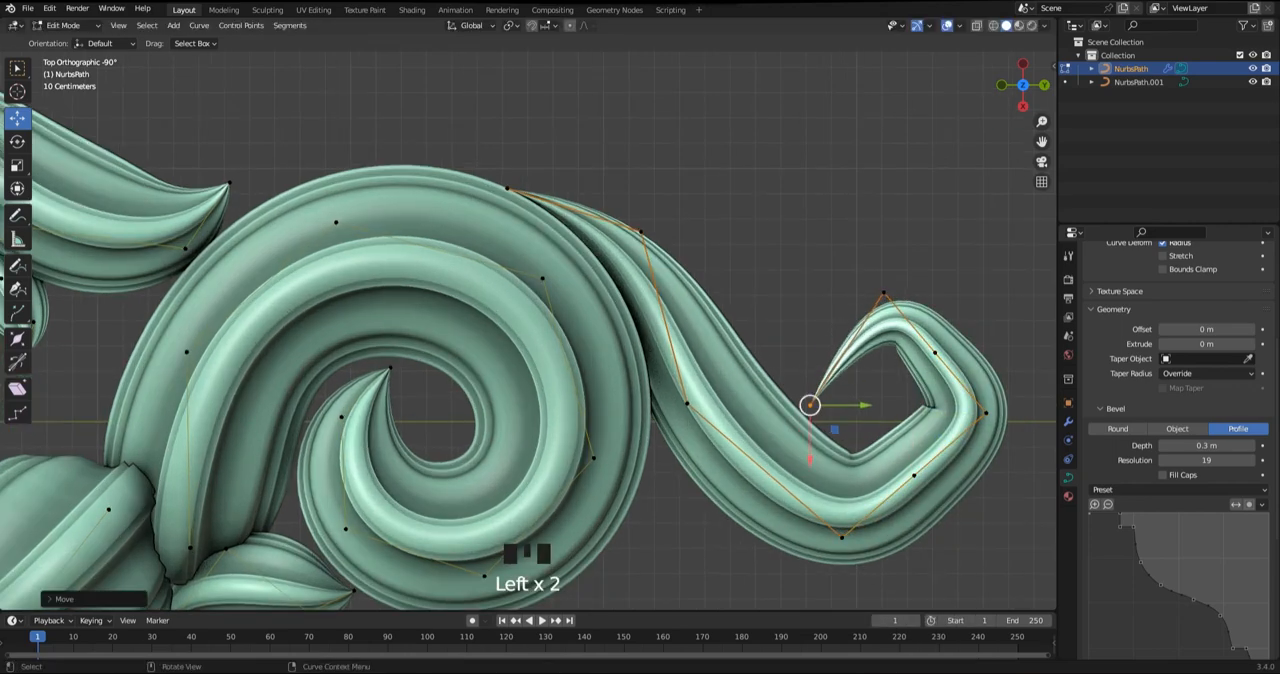
{"action": "left_click_drag", "start_coordinate": [884, 292], "coordinate": [855, 290]}
{"action": "left_click_drag", "start_coordinate": [986, 306], "coordinate": [920, 364]}
{"action": "left_click_drag", "start_coordinate": [935, 353], "coordinate": [960, 314]}
{"action": "middle_click_drag", "start_coordinate": [960, 314], "coordinate": [860, 216], "text": "shift"}
{"action": "left_click_drag", "start_coordinate": [886, 315], "coordinate": [888, 311]}
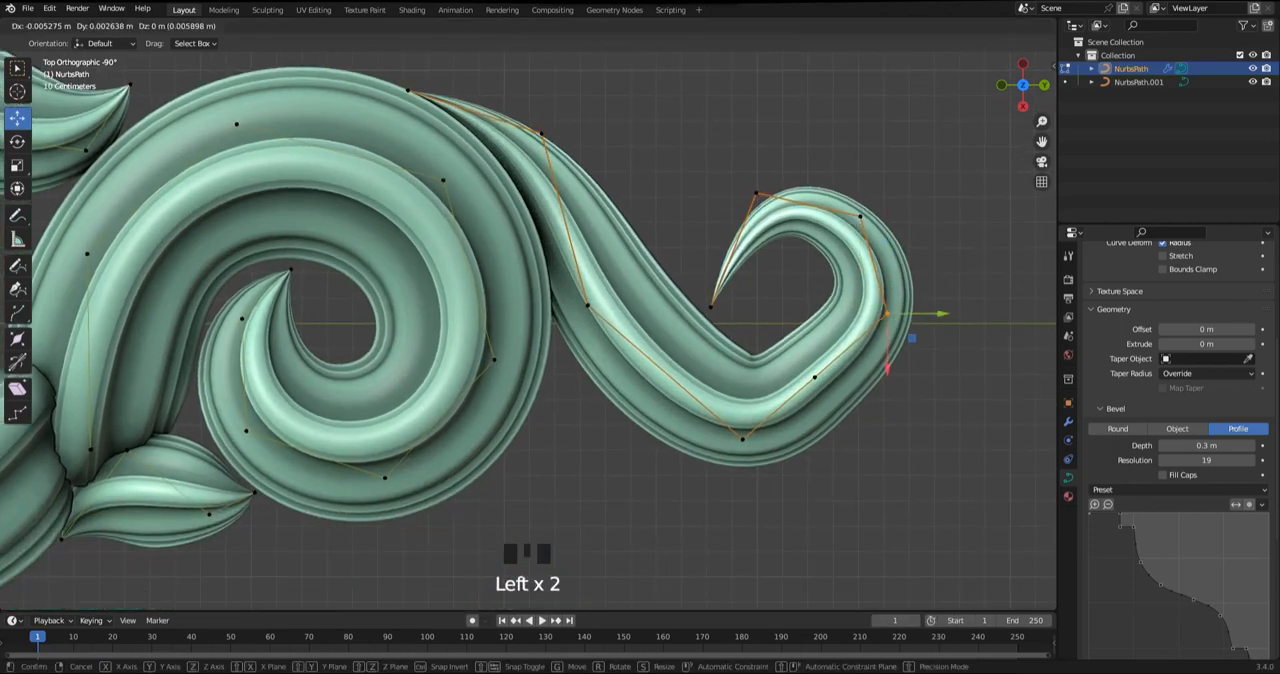
Move the curl's two lower points outward to round the lower bend
{"action": "left_click_drag", "start_coordinate": [814, 377], "coordinate": [862, 382]}
{"action": "left_click", "coordinate": [742, 438]}
{"action": "left_click_drag", "start_coordinate": [742, 438], "coordinate": [762, 437]}
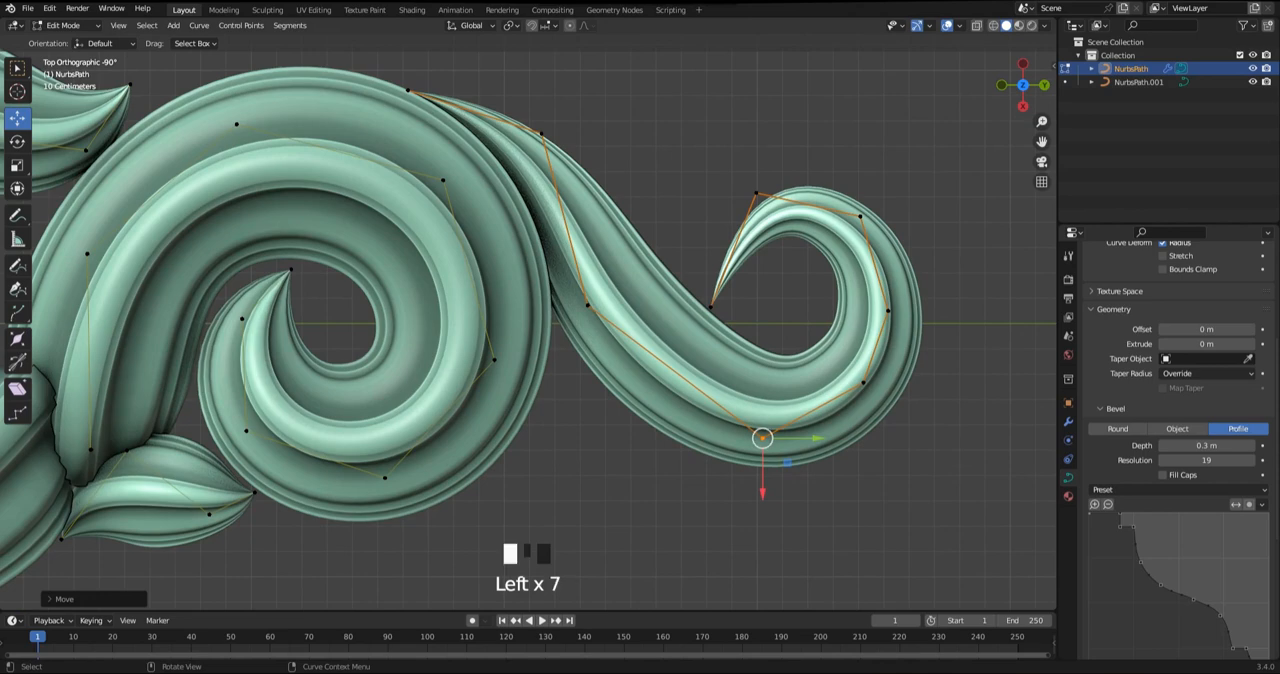
Increase the path radius at the curl's point next to the tip
{"action": "key", "text": "alt+s"}
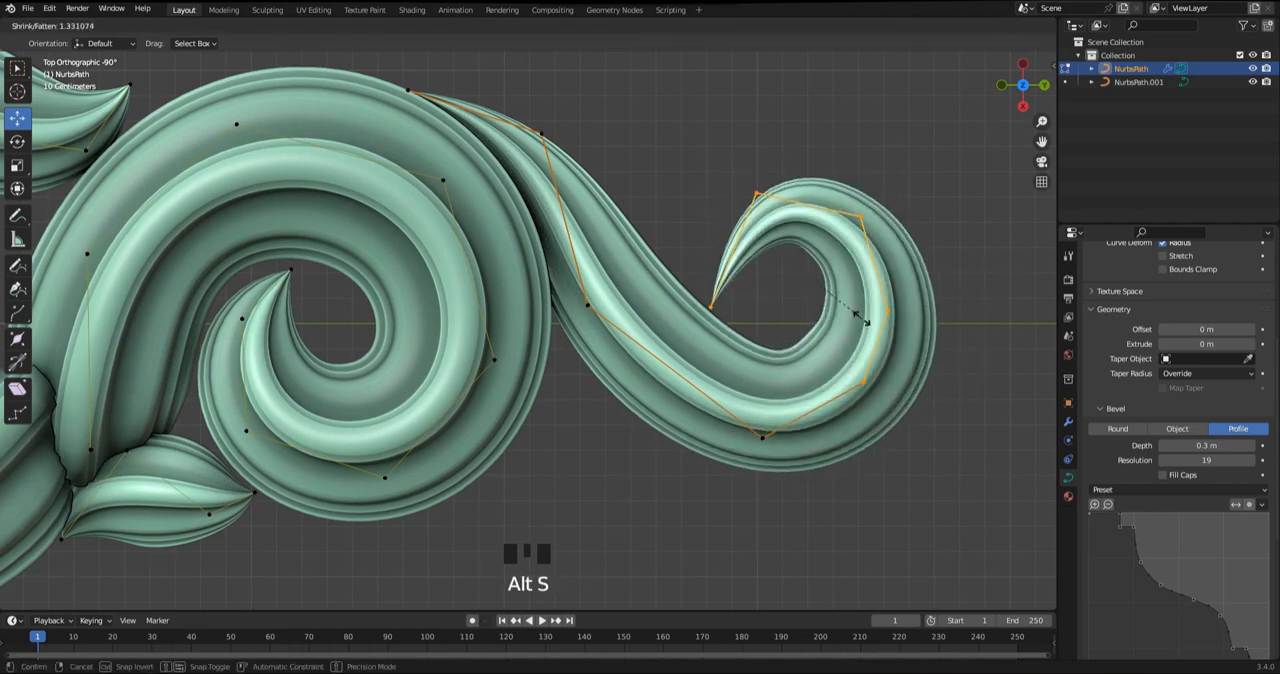
{"action": "left_click", "coordinate": [757, 195]}
{"action": "key", "text": "alt+s"}
Tighten the curl by moving its tip and the upper points inward, and raise its outer point
{"action": "left_click_drag", "start_coordinate": [710, 307], "coordinate": [740, 311]}
{"action": "left_click", "coordinate": [757, 193]}
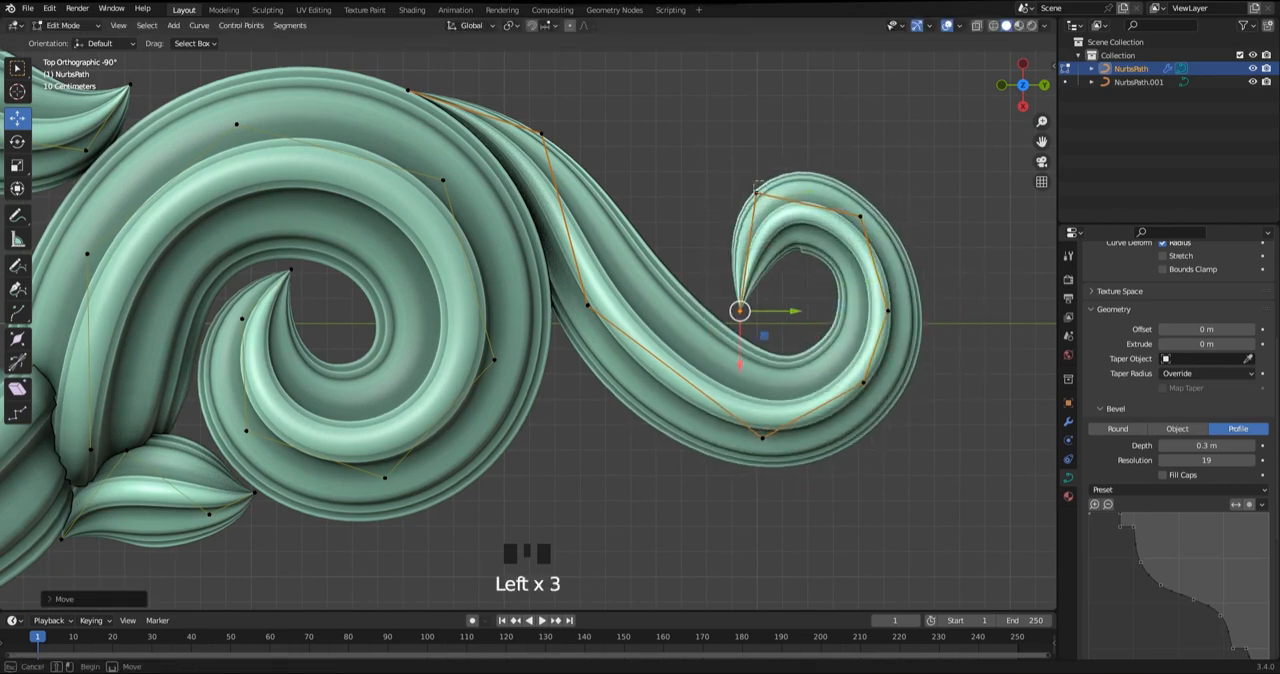
{"action": "left_click_drag", "start_coordinate": [757, 193], "coordinate": [745, 230]}
{"action": "left_click", "coordinate": [860, 216]}
{"action": "left_click_drag", "start_coordinate": [860, 216], "coordinate": [847, 238]}
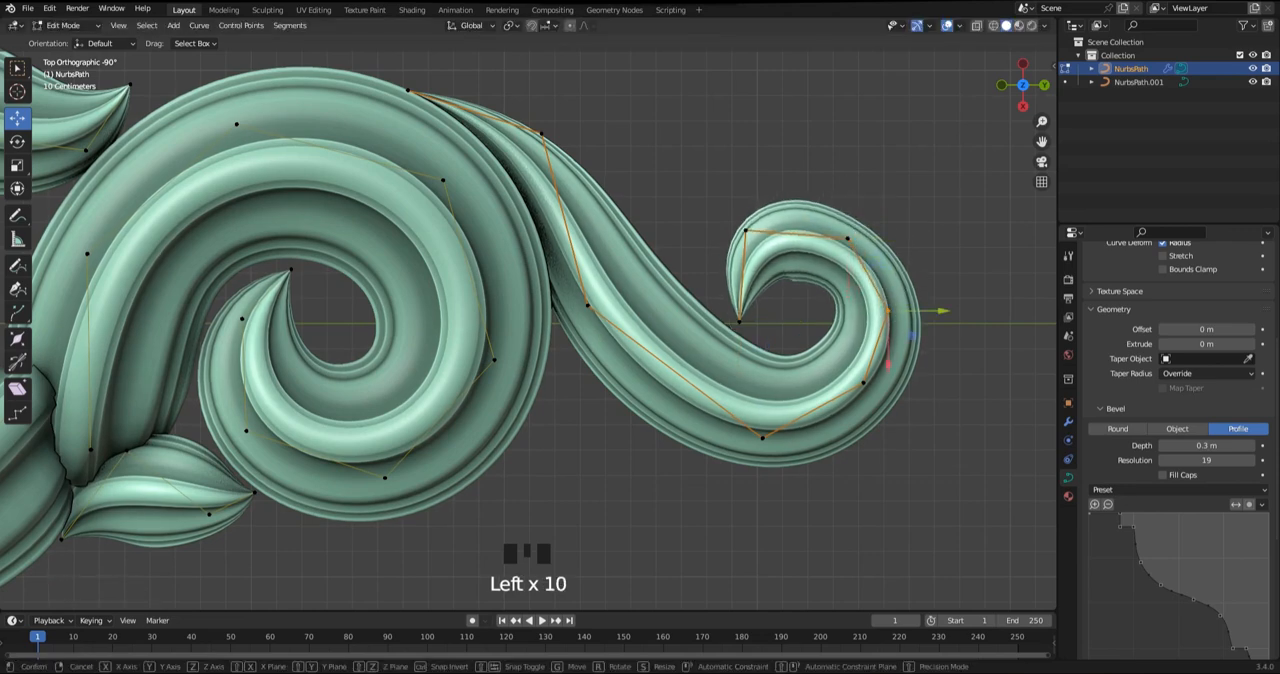
{"action": "left_click_drag", "start_coordinate": [887, 311], "coordinate": [891, 297]}
Adjust the radius at the curl's top point, lower the point beside the tip and raise the top point slightly
{"action": "left_click", "coordinate": [848, 238]}
{"action": "key", "text": "alt+s"}
{"action": "left_click", "coordinate": [855, 230]}
{"action": "left_click", "coordinate": [745, 230]}
{"action": "left_click_drag", "start_coordinate": [745, 230], "coordinate": [743, 248]}
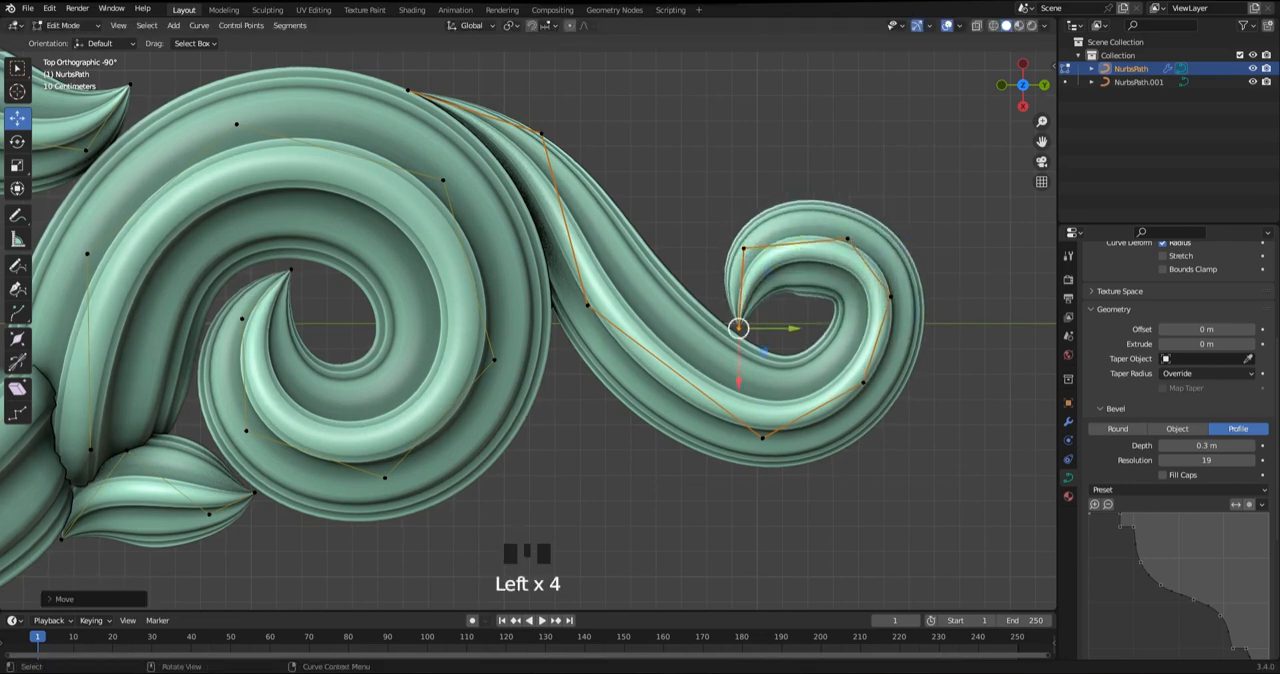
{"action": "left_click_drag", "start_coordinate": [847, 239], "coordinate": [849, 226]}
Move the stem's middle point up toward the scroll, and spread the curl's lower and outer points into a broader bend
{"action": "left_click", "coordinate": [762, 437]}
{"action": "left_click_drag", "start_coordinate": [762, 437], "coordinate": [772, 437]}
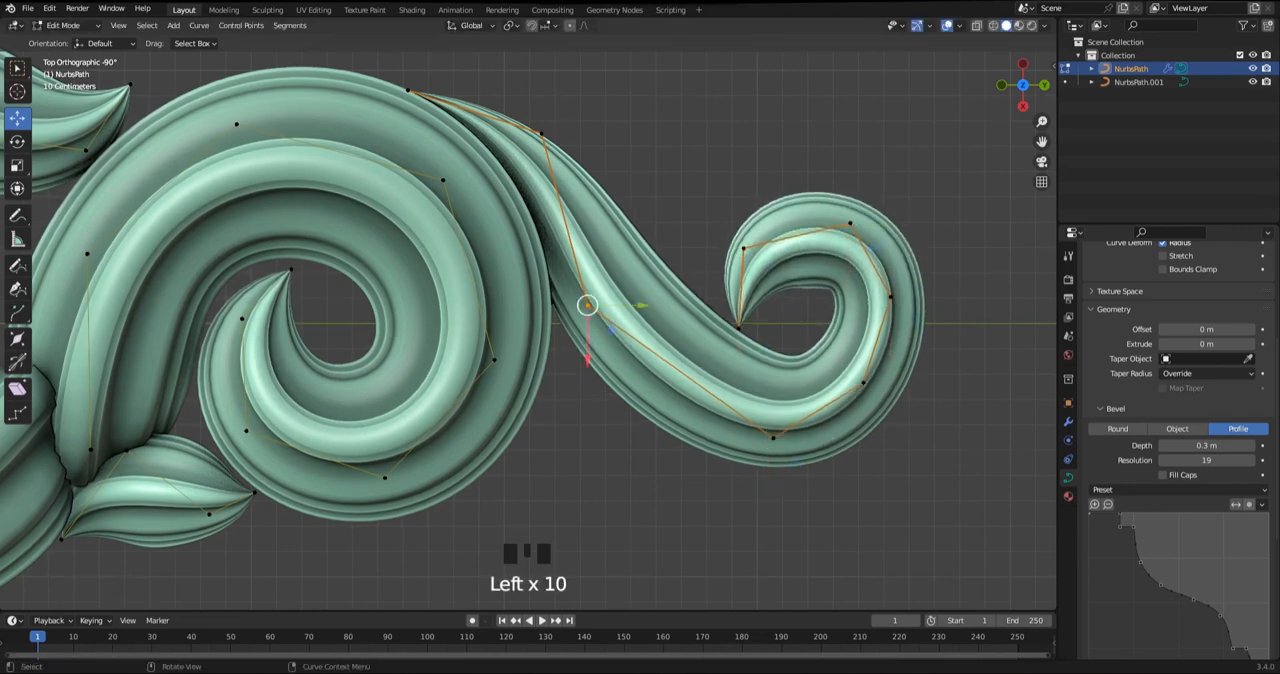
{"action": "left_click_drag", "start_coordinate": [587, 305], "coordinate": [568, 271]}
{"action": "left_click", "coordinate": [773, 437]}
{"action": "left_click_drag", "start_coordinate": [773, 437], "coordinate": [723, 423]}
{"action": "left_click", "coordinate": [862, 381]}
{"action": "left_click_drag", "start_coordinate": [862, 381], "coordinate": [849, 411]}
{"action": "left_click_drag", "start_coordinate": [890, 296], "coordinate": [902, 320]}
{"action": "middle_click_drag", "start_coordinate": [902, 320], "coordinate": [843, 366], "text": "shift"}
Reposition the curl's tip so it reaches back toward the stem
{"action": "left_click", "coordinate": [792, 268]}
{"action": "left_click_drag", "start_coordinate": [792, 268], "coordinate": [794, 268]}
{"action": "scroll", "coordinate": [794, 268], "scroll_direction": "up", "scroll_amount": 2}
{"action": "left_click_drag", "start_coordinate": [791, 365], "coordinate": [744, 413]}
{"action": "left_click_drag", "start_coordinate": [748, 399], "coordinate": [697, 352]}
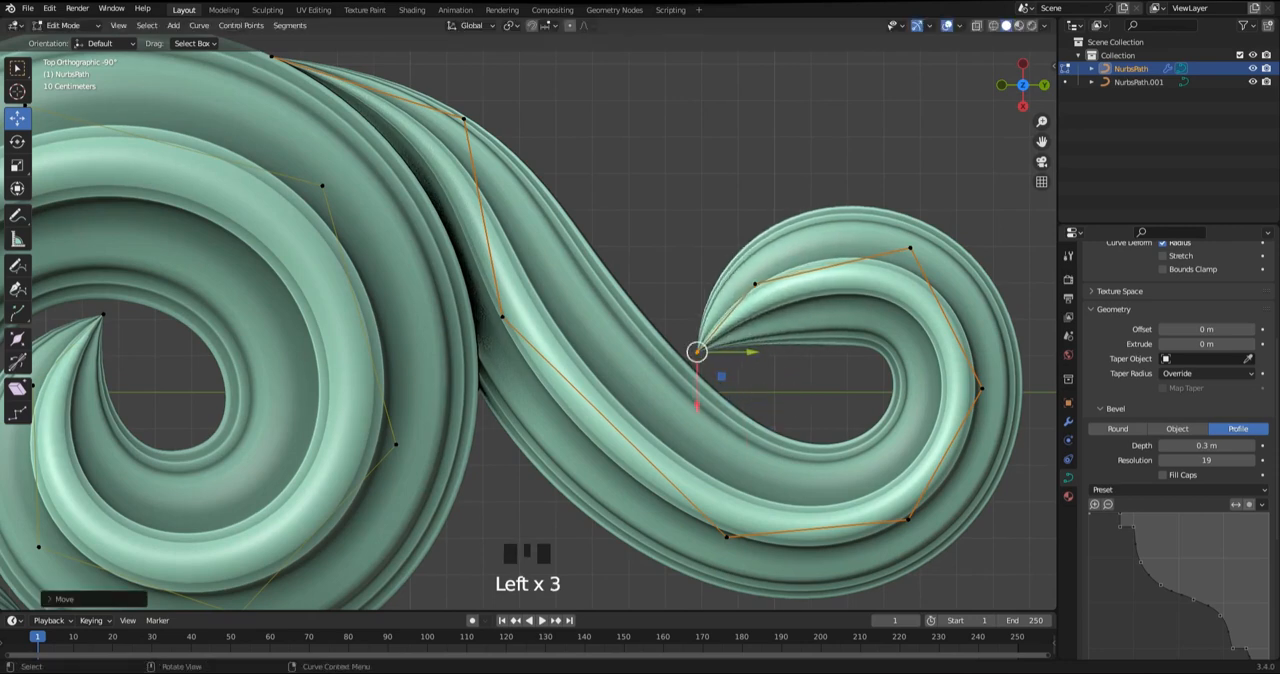
Pull the point next to the tip down inside the curl and raise the tip beside the stem
{"action": "left_click", "coordinate": [755, 284]}
{"action": "left_click_drag", "start_coordinate": [755, 284], "coordinate": [796, 361]}
{"action": "left_click", "coordinate": [815, 372]}
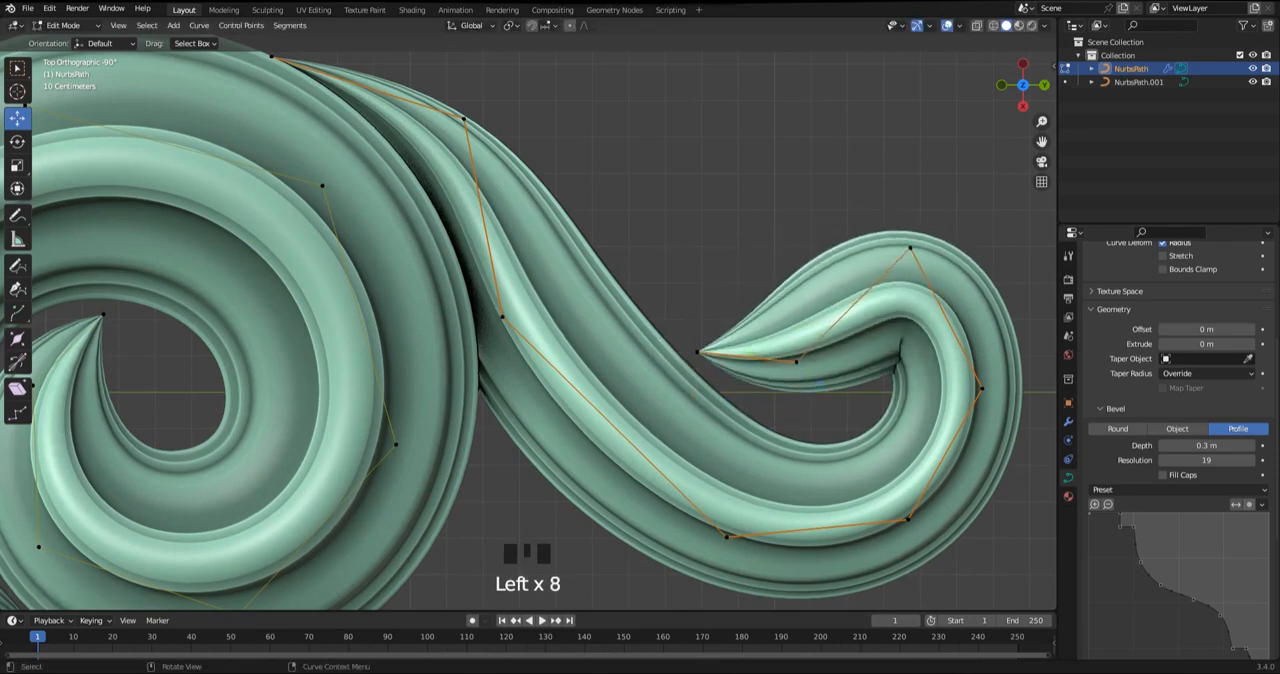
{"action": "left_click_drag", "start_coordinate": [697, 352], "coordinate": [684, 310]}
{"action": "left_click_drag", "start_coordinate": [796, 361], "coordinate": [732, 340]}
{"action": "left_click", "coordinate": [747, 351]}
Move the curl's top point inward and reposition the outer point below it
{"action": "left_click", "coordinate": [910, 248]}
{"action": "left_click_drag", "start_coordinate": [910, 248], "coordinate": [892, 257]}
{"action": "middle_click_drag", "start_coordinate": [892, 257], "coordinate": [850, 215], "text": "shift"}
{"action": "left_click", "coordinate": [940, 346]}
{"action": "left_click_drag", "start_coordinate": [940, 346], "coordinate": [939, 369]}
{"action": "middle_click_drag", "start_coordinate": [939, 369], "coordinate": [994, 309], "text": "shift"}
Try to move a lower point of the curl outward
{"action": "left_click", "coordinate": [517, 222]}
{"action": "scroll", "coordinate": [517, 232], "scroll_direction": "down", "scroll_amount": 1}
{"action": "left_click", "coordinate": [708, 415]}
{"action": "left_click_drag", "start_coordinate": [708, 415], "coordinate": [734, 422]}
{"action": "middle_click_drag", "start_coordinate": [734, 422], "coordinate": [698, 457], "text": "shift"}
{"action": "key", "text": "ctrl+z"}
Adjust the radius at the curl's lower and outer points, and nudge both points inward
{"action": "scroll", "coordinate": [728, 480], "scroll_direction": "down", "scroll_amount": 2}
{"action": "left_click", "coordinate": [734, 406]}
{"action": "key", "text": "alt+s"}
{"action": "scroll", "coordinate": [745, 412], "scroll_direction": "up", "scroll_amount": 2}
{"action": "middle_click_drag", "start_coordinate": [820, 442], "coordinate": [795, 412], "text": "shift"}
{"action": "left_click_drag", "start_coordinate": [795, 412], "coordinate": [786, 422]}
{"action": "left_click", "coordinate": [857, 322]}
{"action": "key", "text": "alt+s"}
{"action": "left_click_drag", "start_coordinate": [856, 322], "coordinate": [853, 325]}
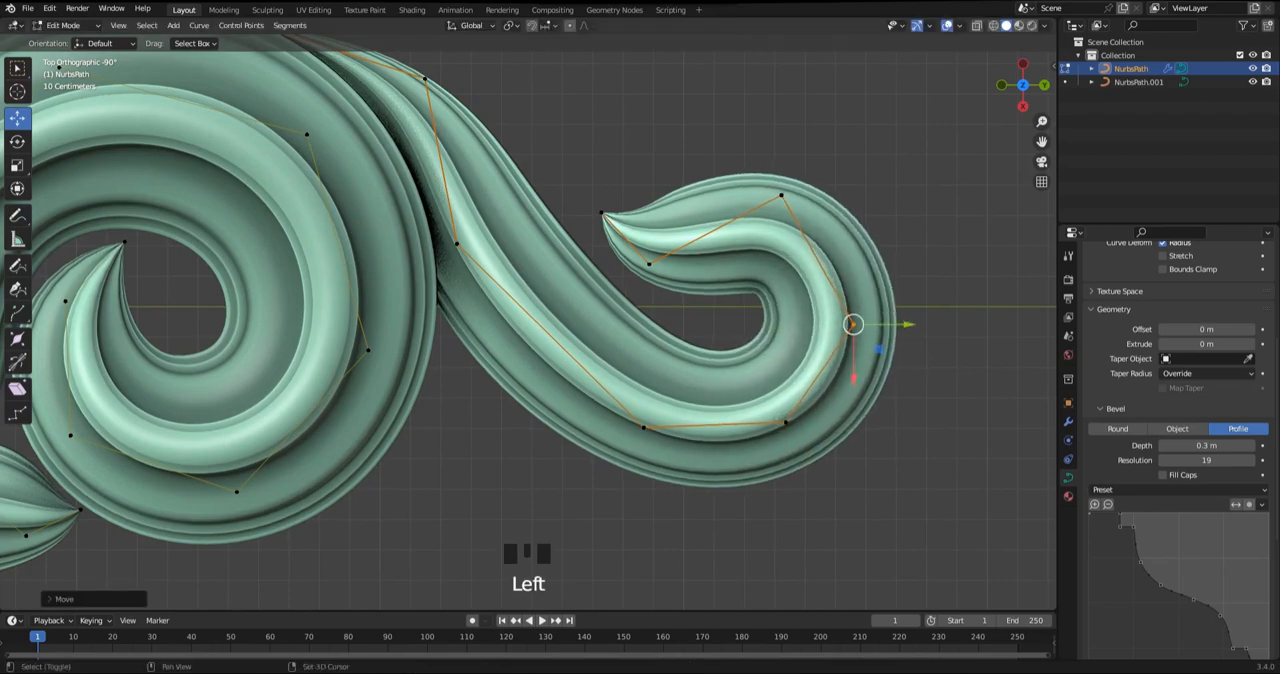
Bring the curl's tip close to the stem and lower the point next to it onto the stem's inner edge
{"action": "scroll", "coordinate": [670, 185], "scroll_direction": "up", "scroll_amount": 1}
{"action": "middle_click_drag", "start_coordinate": [650, 167], "coordinate": [611, 248], "text": "shift"}
{"action": "left_click_drag", "start_coordinate": [611, 246], "coordinate": [573, 279]}
{"action": "left_click_drag", "start_coordinate": [576, 274], "coordinate": [553, 281]}
{"action": "left_click", "coordinate": [633, 336]}
{"action": "left_click_drag", "start_coordinate": [633, 336], "coordinate": [610, 377]}
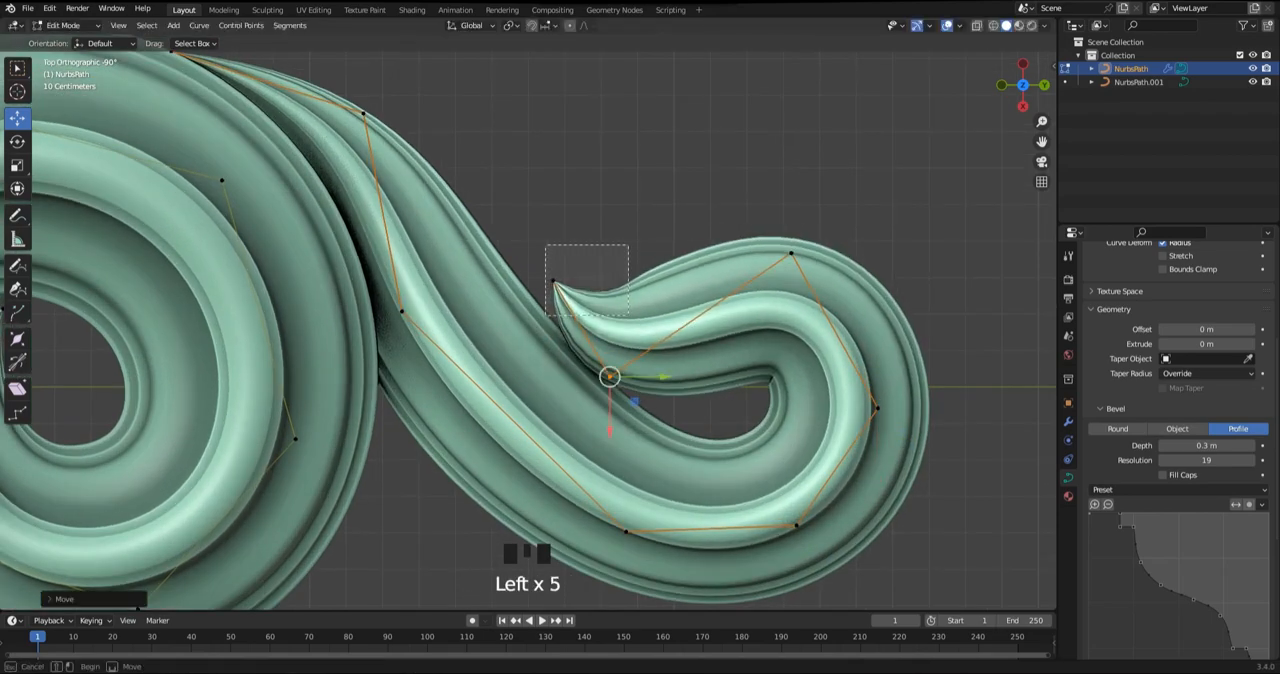
Refine the upturned tip and its neighbouring point, and shift the curl's top point up toward the stem
{"action": "left_click_drag", "start_coordinate": [546, 315], "coordinate": [545, 316]}
{"action": "left_click_drag", "start_coordinate": [553, 281], "coordinate": [568, 271]}
{"action": "left_click_drag", "start_coordinate": [636, 352], "coordinate": [590, 393]}
{"action": "left_click_drag", "start_coordinate": [610, 377], "coordinate": [611, 385]}
{"action": "left_click_drag", "start_coordinate": [790, 253], "coordinate": [753, 232]}
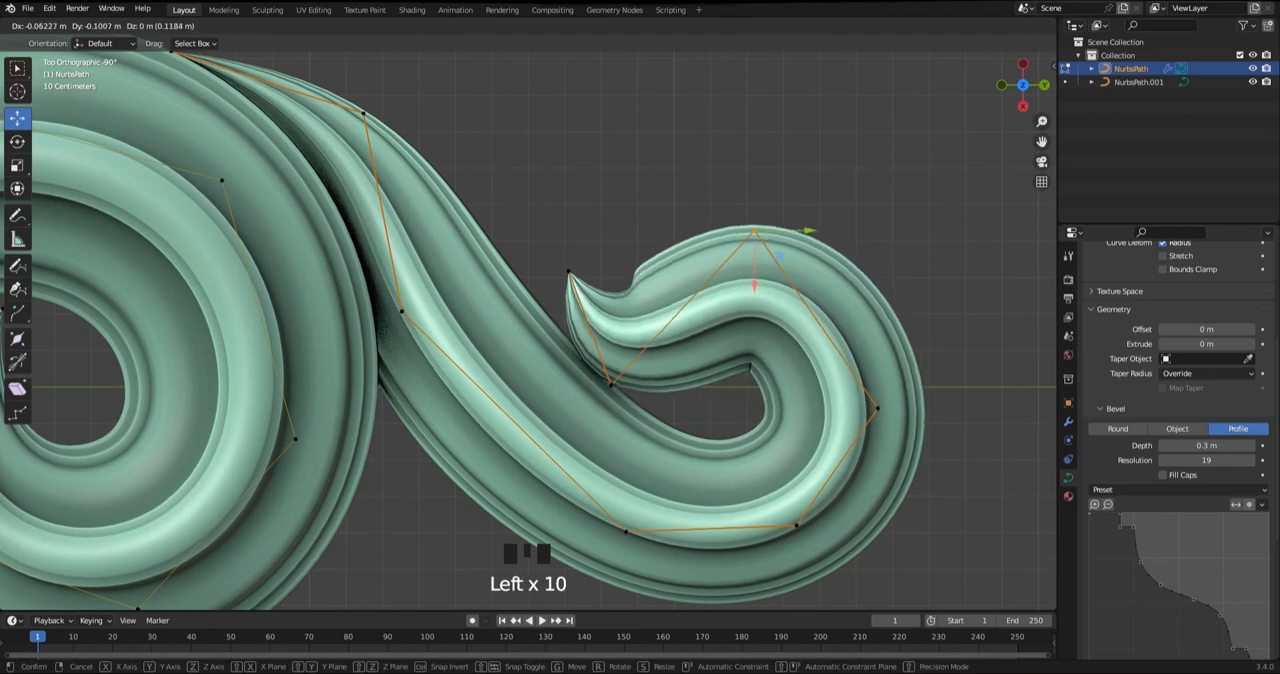
{"action": "left_click_drag", "start_coordinate": [568, 271], "coordinate": [538, 256]}
{"action": "left_click_drag", "start_coordinate": [610, 385], "coordinate": [615, 375]}
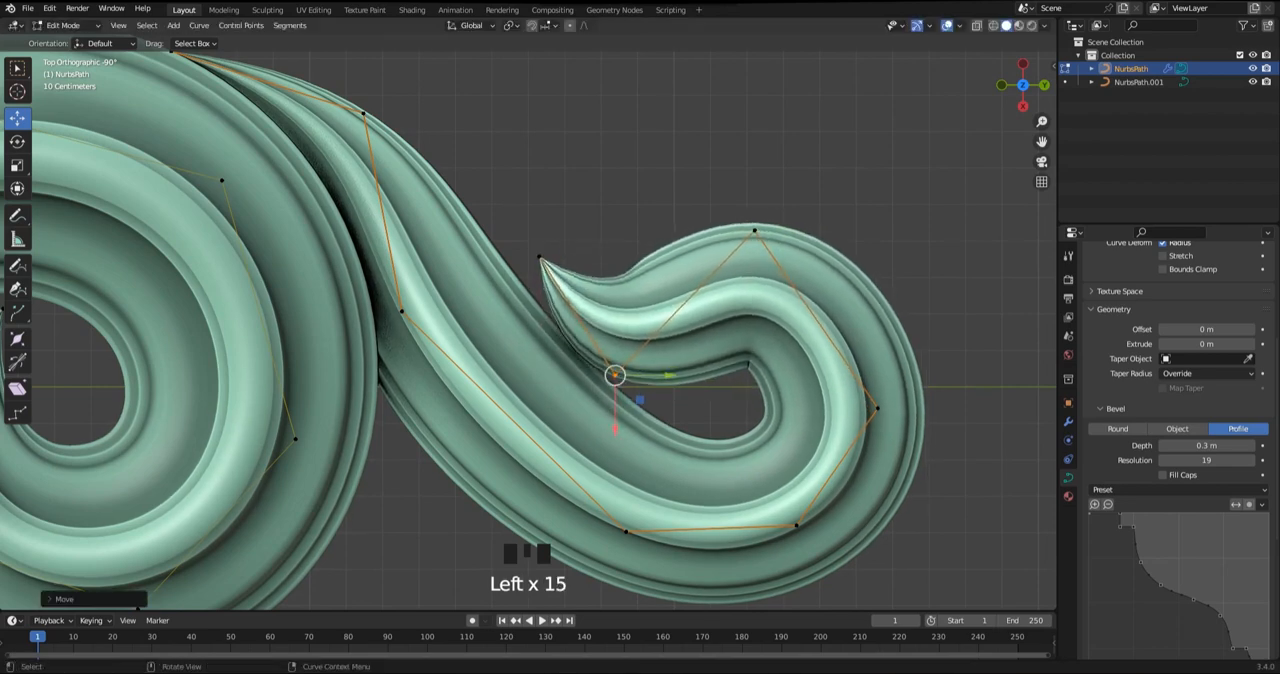
Reposition the curl's outer and lower points to even out the outer bend
{"action": "left_click_drag", "start_coordinate": [906, 377], "coordinate": [857, 426]}
{"action": "left_click_drag", "start_coordinate": [903, 433], "coordinate": [908, 414]}
{"action": "middle_click_drag", "start_coordinate": [908, 414], "coordinate": [899, 312], "text": "shift"}
{"action": "left_click_drag", "start_coordinate": [817, 390], "coordinate": [768, 442]}
{"action": "left_click_drag", "start_coordinate": [812, 448], "coordinate": [829, 446]}
{"action": "left_click_drag", "start_coordinate": [645, 398], "coordinate": [617, 434]}
Shift the leaf's base point and second point back along the outer scroll's upper edge
{"action": "scroll", "coordinate": [617, 434], "scroll_direction": "down", "scroll_amount": 2}
{"action": "left_click_drag", "start_coordinate": [334, 140], "coordinate": [334, 140]}
{"action": "left_click_drag", "start_coordinate": [338, 139], "coordinate": [308, 126]}
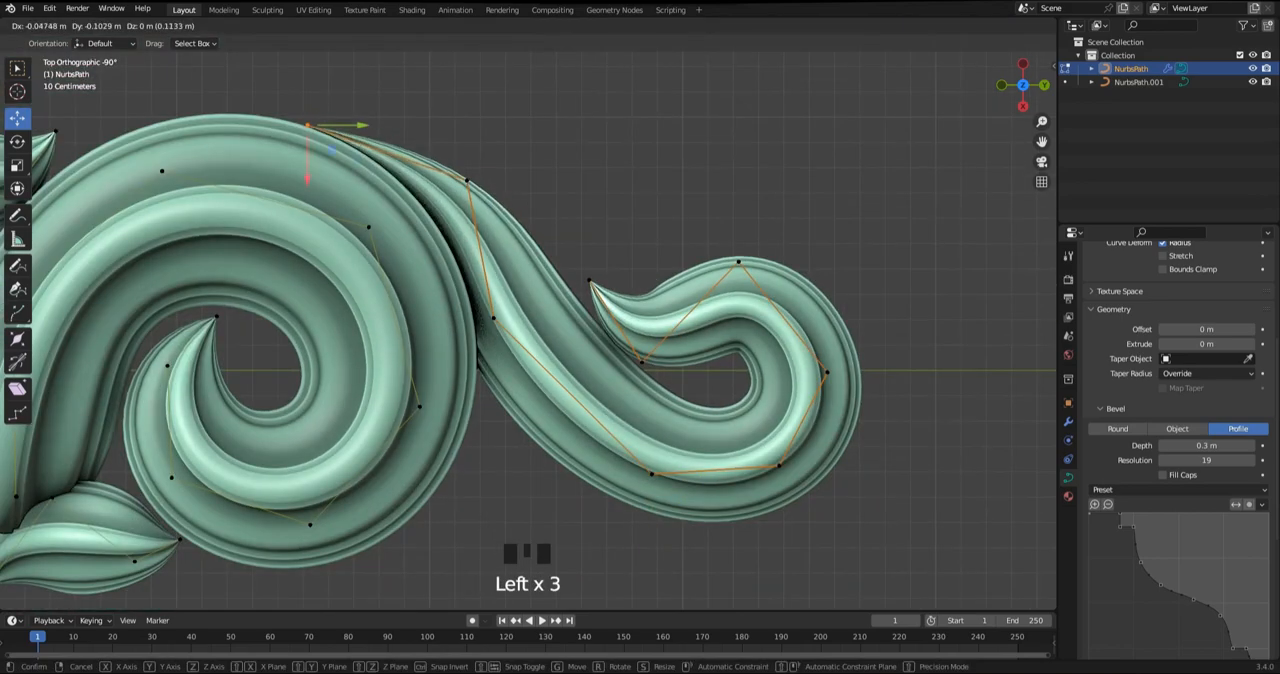
{"action": "left_click_drag", "start_coordinate": [467, 179], "coordinate": [437, 150]}
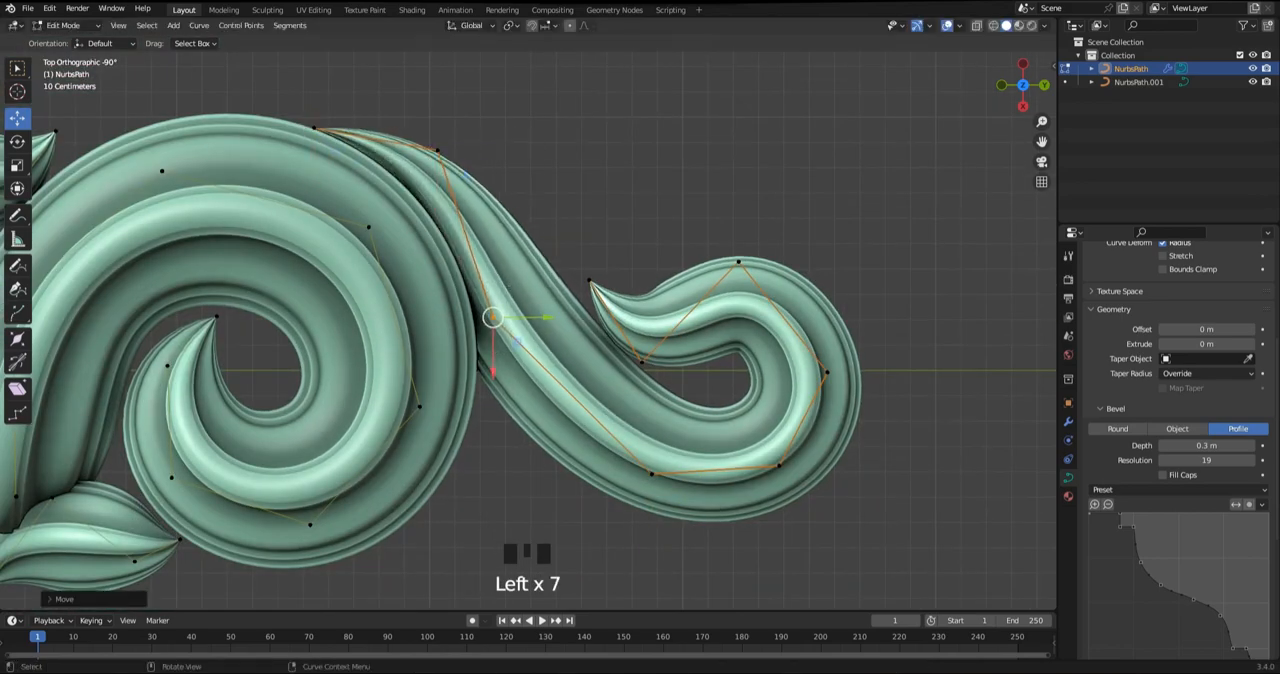
{"action": "left_click_drag", "start_coordinate": [542, 222], "coordinate": [938, 546]}
{"action": "key", "text": "alt+s"}
{"action": "right_click", "coordinate": [962, 547]}
{"action": "key", "text": "s"}
{"action": "right_click", "coordinate": [912, 518]}
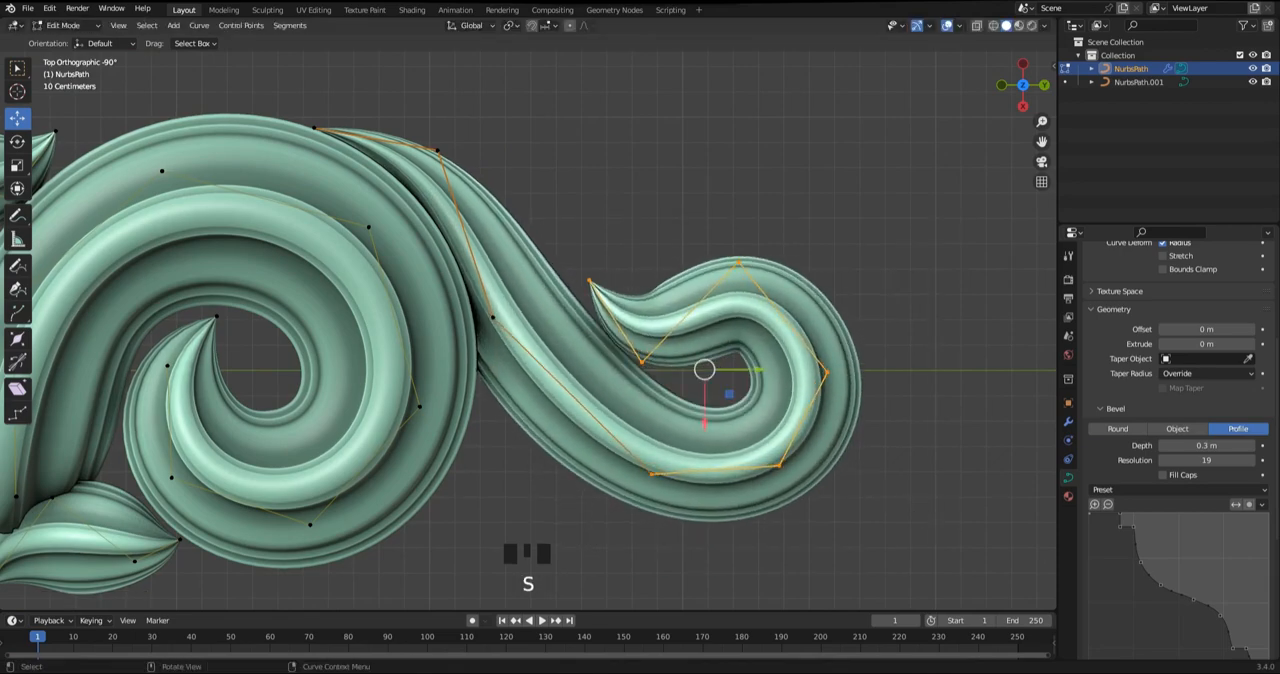
Nudge the curl's tip away from the stem, raise the point next to it and lower the top point slightly
{"action": "scroll", "coordinate": [700, 350], "scroll_direction": "up", "scroll_amount": 2}
{"action": "middle_click_drag", "start_coordinate": [700, 350], "coordinate": [646, 356], "text": "shift"}
{"action": "left_click", "coordinate": [562, 271]}
{"action": "left_click_drag", "start_coordinate": [562, 271], "coordinate": [573, 264]}
{"action": "left_click", "coordinate": [637, 387]}
{"action": "left_click_drag", "start_coordinate": [637, 387], "coordinate": [630, 379]}
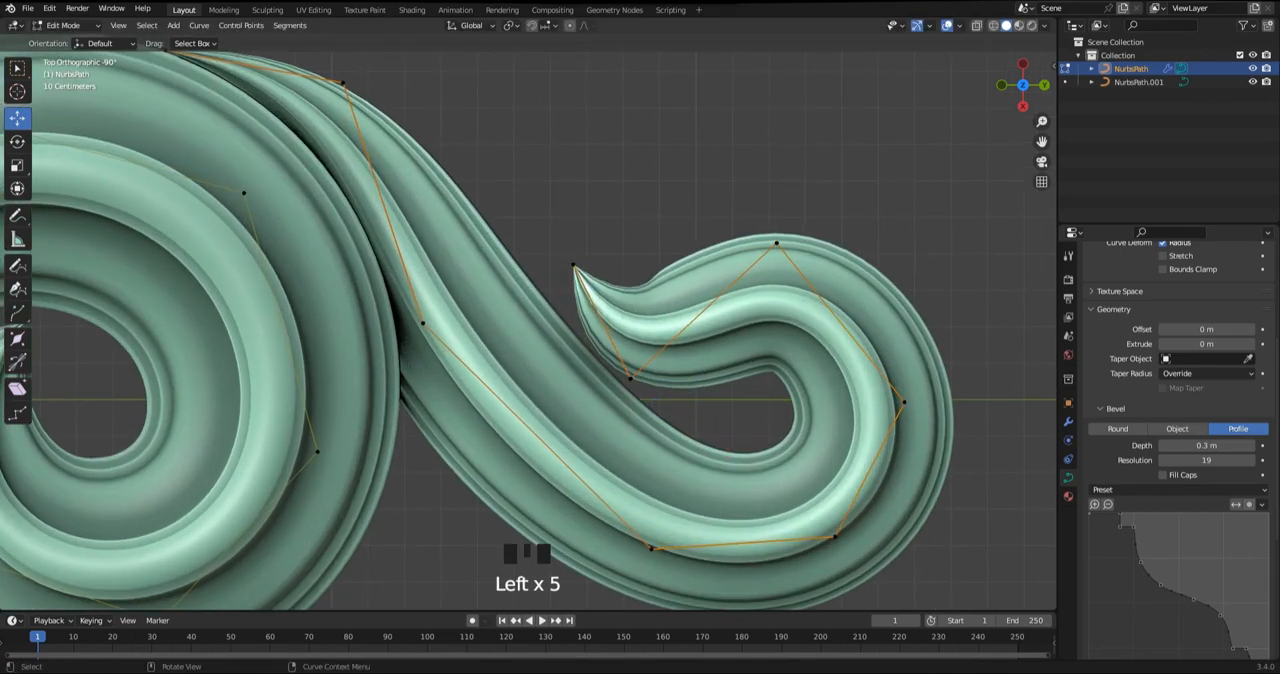
{"action": "left_click", "coordinate": [777, 243]}
{"action": "left_click_drag", "start_coordinate": [777, 243], "coordinate": [790, 253]}
Try to lower the curl's outermost point slightly
{"action": "middle_click_drag", "start_coordinate": [830, 345], "coordinate": [796, 258], "text": "shift"}
{"action": "left_click", "coordinate": [870, 315]}
{"action": "left_click_drag", "start_coordinate": [870, 315], "coordinate": [868, 328]}
{"action": "key", "text": "ctrl+z"}
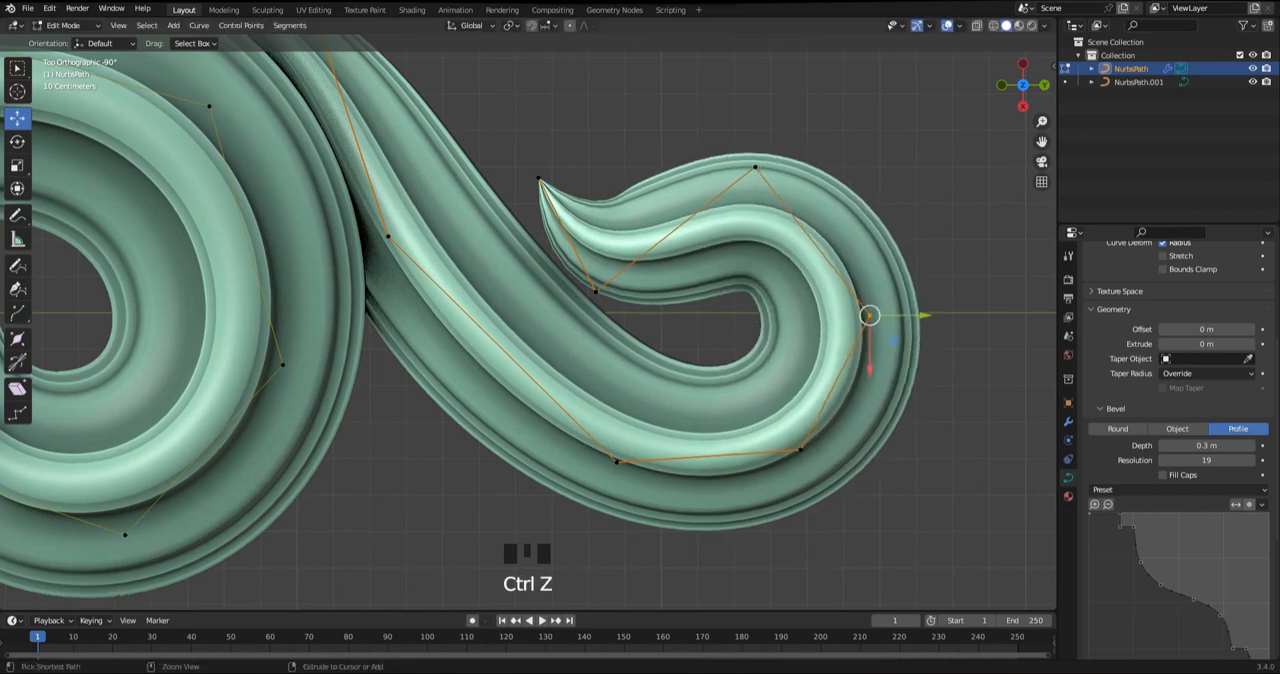
Lower the curl's top point toward the stem and pull its outermost point inward to tighten the outer bend
{"action": "left_click_drag", "start_coordinate": [800, 450], "coordinate": [817, 449]}
{"action": "key", "text": "ctrl+z"}
{"action": "left_click", "coordinate": [755, 167]}
{"action": "left_click_drag", "start_coordinate": [755, 167], "coordinate": [733, 195]}
{"action": "left_click", "coordinate": [870, 315]}
{"action": "left_click_drag", "start_coordinate": [870, 315], "coordinate": [851, 318]}
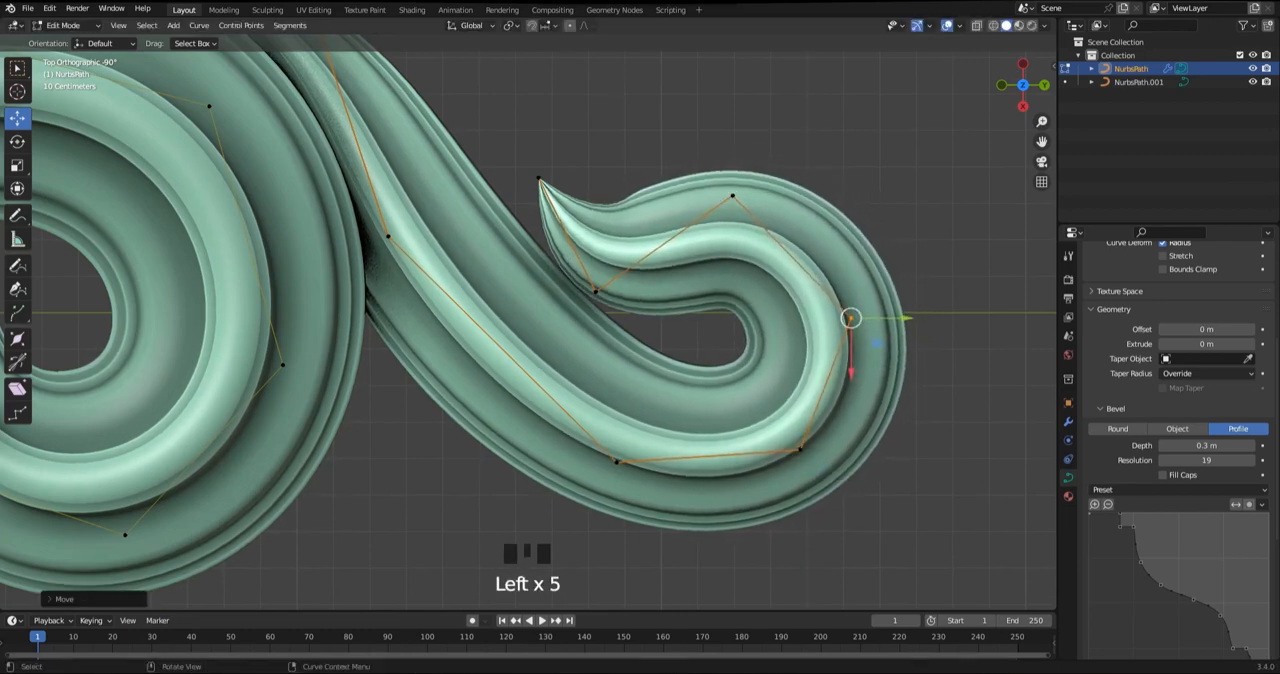
{"action": "left_click", "coordinate": [733, 195]}
{"action": "left_click_drag", "start_coordinate": [733, 195], "coordinate": [726, 193]}
Shift the curl's tip toward the stem and lower it, and nudge the point next to it toward the stem
{"action": "left_click_drag", "start_coordinate": [538, 177], "coordinate": [526, 182]}
{"action": "left_click", "coordinate": [596, 291]}
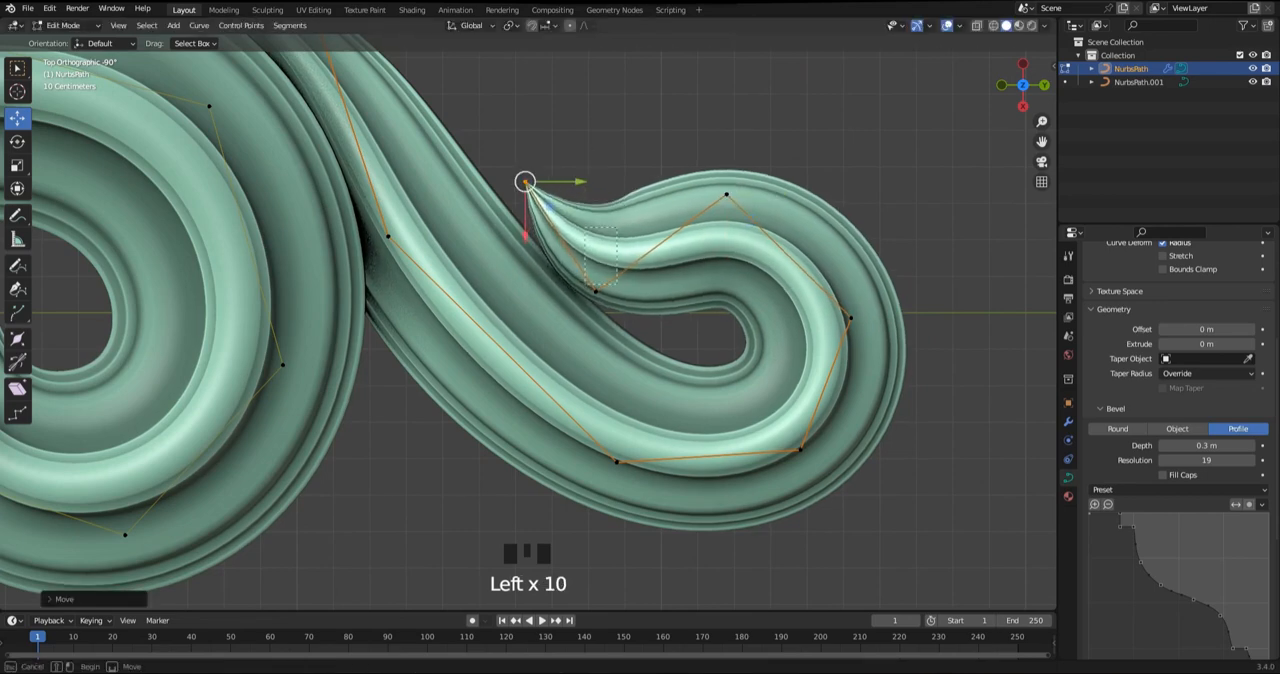
{"action": "left_click_drag", "start_coordinate": [596, 291], "coordinate": [592, 296]}
{"action": "key", "text": "alt+s"}
{"action": "right_click", "coordinate": [666, 323]}
{"action": "left_click_drag", "start_coordinate": [572, 154], "coordinate": [518, 212]}
{"action": "left_click_drag", "start_coordinate": [526, 182], "coordinate": [524, 198]}
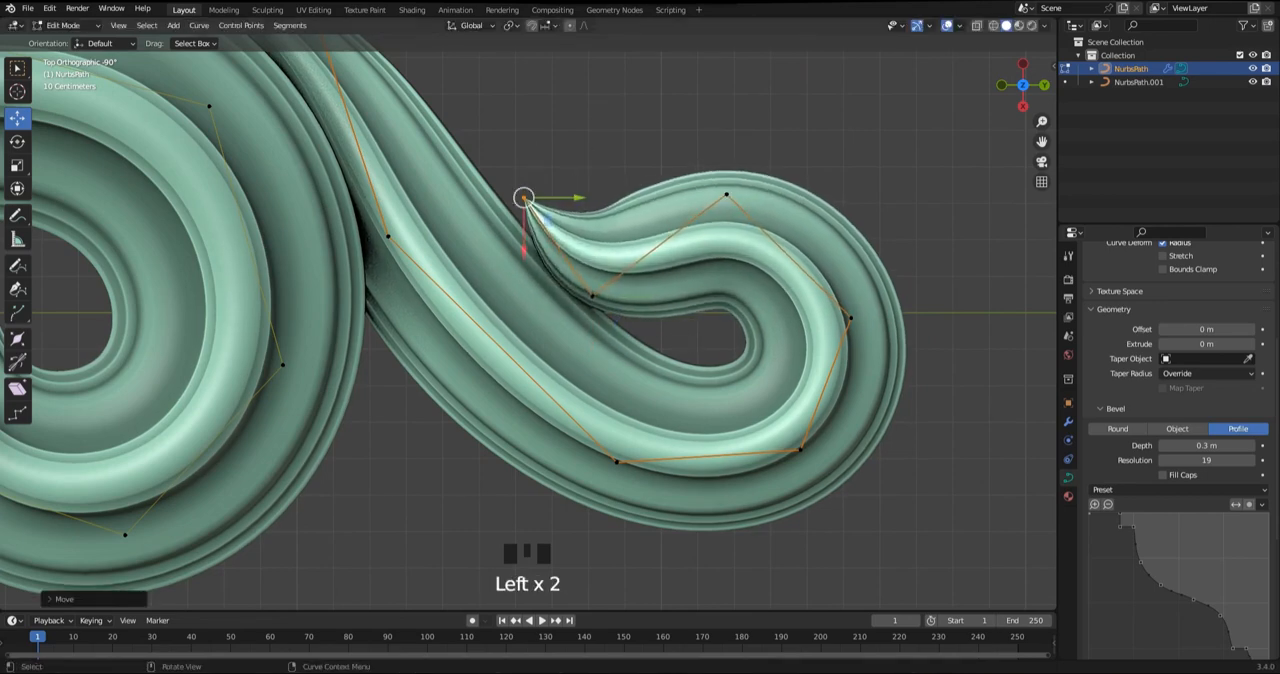
{"action": "left_click_drag", "start_coordinate": [614, 280], "coordinate": [578, 319]}
{"action": "left_click_drag", "start_coordinate": [592, 296], "coordinate": [587, 289]}
Lower the curl's top point a little more and bring the outermost point slightly inward
{"action": "left_click_drag", "start_coordinate": [766, 154], "coordinate": [717, 208]}
{"action": "left_click_drag", "start_coordinate": [727, 194], "coordinate": [736, 202]}
{"action": "left_click", "coordinate": [851, 318]}
{"action": "mouse_move", "coordinate": [851, 318]}
{"action": "left_mouse_down"}
{"action": "mouse_move", "coordinate": [844, 307]}
{"action": "mouse_move", "coordinate": [844, 321]}
{"action": "left_mouse_up"}
{"action": "left_click_drag", "start_coordinate": [736, 202], "coordinate": [731, 209]}
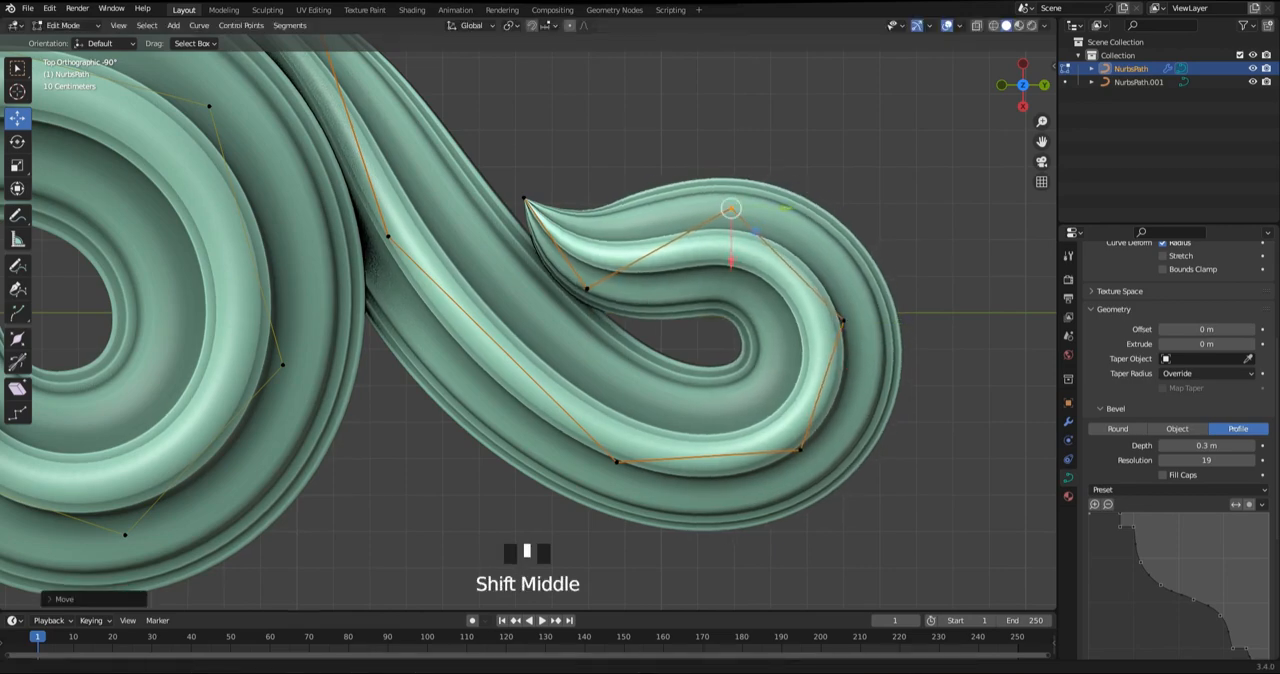
Nudge the curl's lower outer point outward and lower the bottom point of its bend slightly
{"action": "middle_click_drag", "start_coordinate": [765, 380], "coordinate": [720, 254], "text": "shift"}
{"action": "left_click", "coordinate": [756, 324]}
{"action": "left_click_drag", "start_coordinate": [756, 324], "coordinate": [762, 323]}
{"action": "left_click", "coordinate": [572, 336]}
{"action": "left_click_drag", "start_coordinate": [572, 336], "coordinate": [578, 349]}
Pull the curl's lower outer point back inward and fine-tune the position of the outermost point
{"action": "left_click", "coordinate": [798, 195]}
{"action": "left_click_drag", "start_coordinate": [798, 195], "coordinate": [791, 201]}
{"action": "key", "text": "ctrl+z"}
{"action": "left_click", "coordinate": [762, 322]}
{"action": "left_click_drag", "start_coordinate": [762, 322], "coordinate": [752, 319]}
{"action": "left_click_drag", "start_coordinate": [819, 201], "coordinate": [820, 202]}
{"action": "left_click_drag", "start_coordinate": [798, 195], "coordinate": [798, 196]}
Raise the curl's top point slightly and shift its two lower points outward to round the bend
{"action": "middle_click_drag", "start_coordinate": [780, 170], "coordinate": [788, 217], "text": "shift"}
{"action": "left_click", "coordinate": [694, 130]}
{"action": "left_click_drag", "start_coordinate": [694, 130], "coordinate": [695, 124]}
{"action": "left_click_drag", "start_coordinate": [806, 201], "coordinate": [813, 237]}
{"action": "left_click", "coordinate": [757, 369]}
{"action": "left_click_drag", "start_coordinate": [757, 369], "coordinate": [768, 371]}
{"action": "left_click", "coordinate": [587, 396]}
{"action": "left_click_drag", "start_coordinate": [587, 396], "coordinate": [594, 397]}
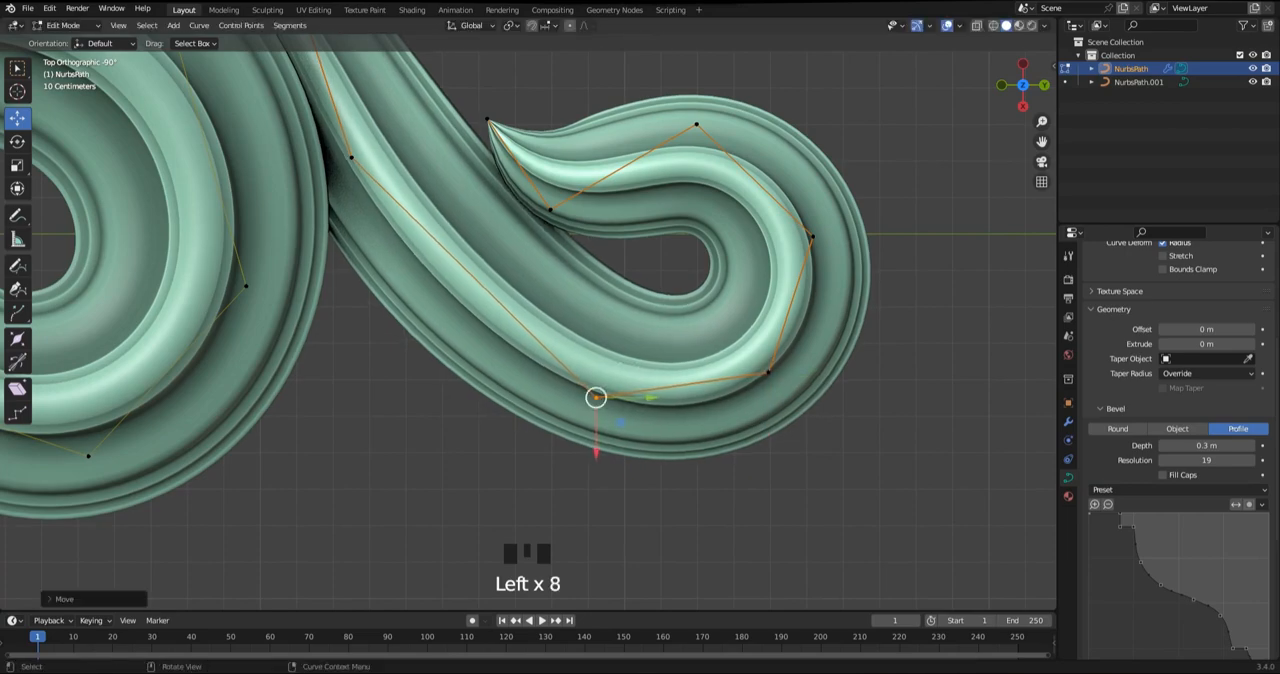
Adjust the curve radius at the point next to the curl's tip, lower that point and move the tip away from the stem
{"action": "scroll", "coordinate": [530, 220], "scroll_direction": "down", "scroll_amount": 1}
{"action": "middle_click_drag", "start_coordinate": [480, 130], "coordinate": [527, 237], "text": "shift"}
{"action": "left_click_drag", "start_coordinate": [517, 234], "coordinate": [585, 260]}
{"action": "key", "text": "alt+s"}
{"action": "left_click", "coordinate": [650, 384]}
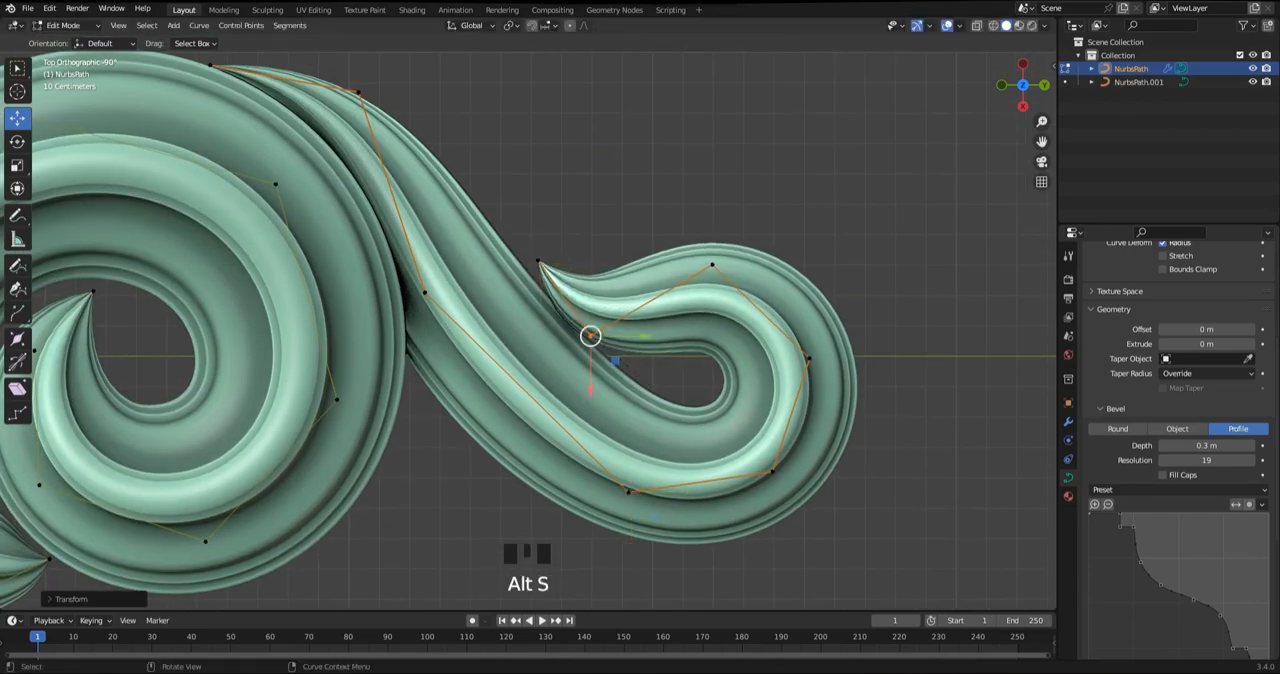
{"action": "left_click_drag", "start_coordinate": [591, 336], "coordinate": [591, 349]}
{"action": "left_click", "coordinate": [538, 261]}
{"action": "left_click_drag", "start_coordinate": [538, 261], "coordinate": [547, 267]}
Raise the curl's top point slightly and move its outermost and lower outer points outward
{"action": "left_click", "coordinate": [712, 265]}
{"action": "left_click_drag", "start_coordinate": [712, 265], "coordinate": [711, 261]}
{"action": "scroll", "coordinate": [711, 262], "scroll_direction": "up", "scroll_amount": 1}
{"action": "middle_click_drag", "start_coordinate": [711, 262], "coordinate": [641, 182], "text": "shift"}
{"action": "left_click", "coordinate": [757, 297]}
{"action": "left_click_drag", "start_coordinate": [757, 297], "coordinate": [768, 298]}
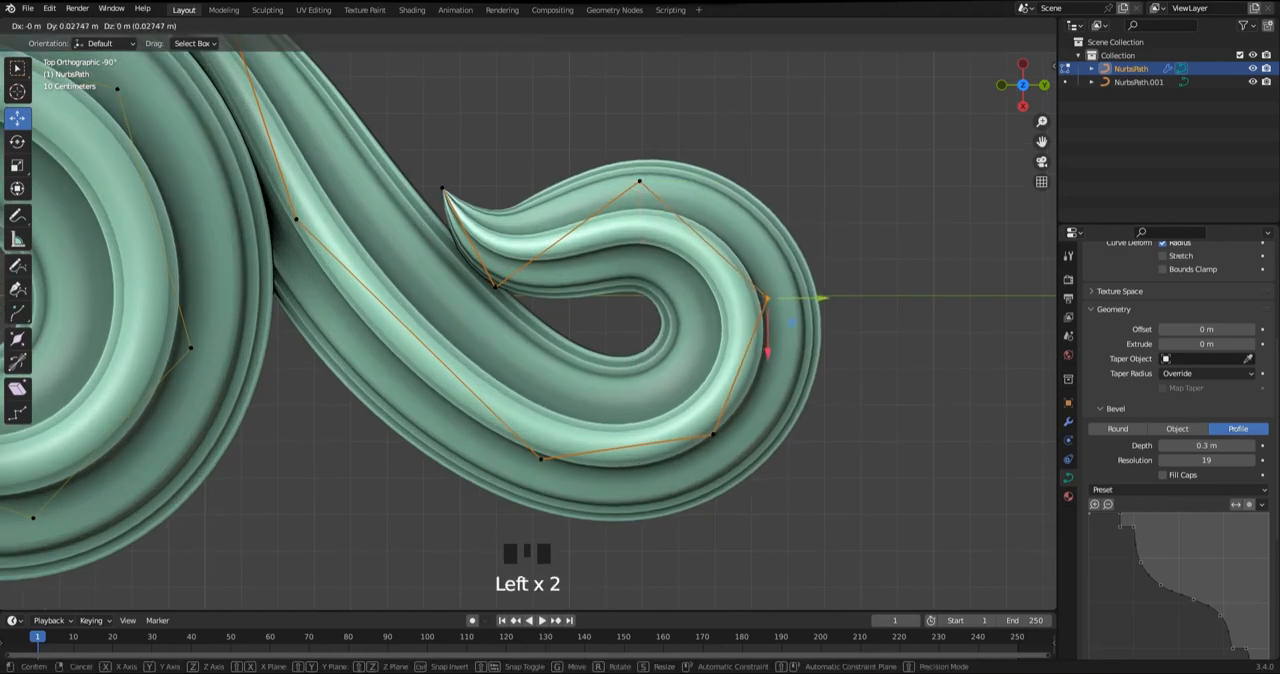
{"action": "left_click", "coordinate": [713, 434]}
{"action": "left_click_drag", "start_coordinate": [713, 434], "coordinate": [719, 436]}
{"action": "left_click", "coordinate": [768, 298]}
{"action": "left_click_drag", "start_coordinate": [768, 298], "coordinate": [770, 298]}
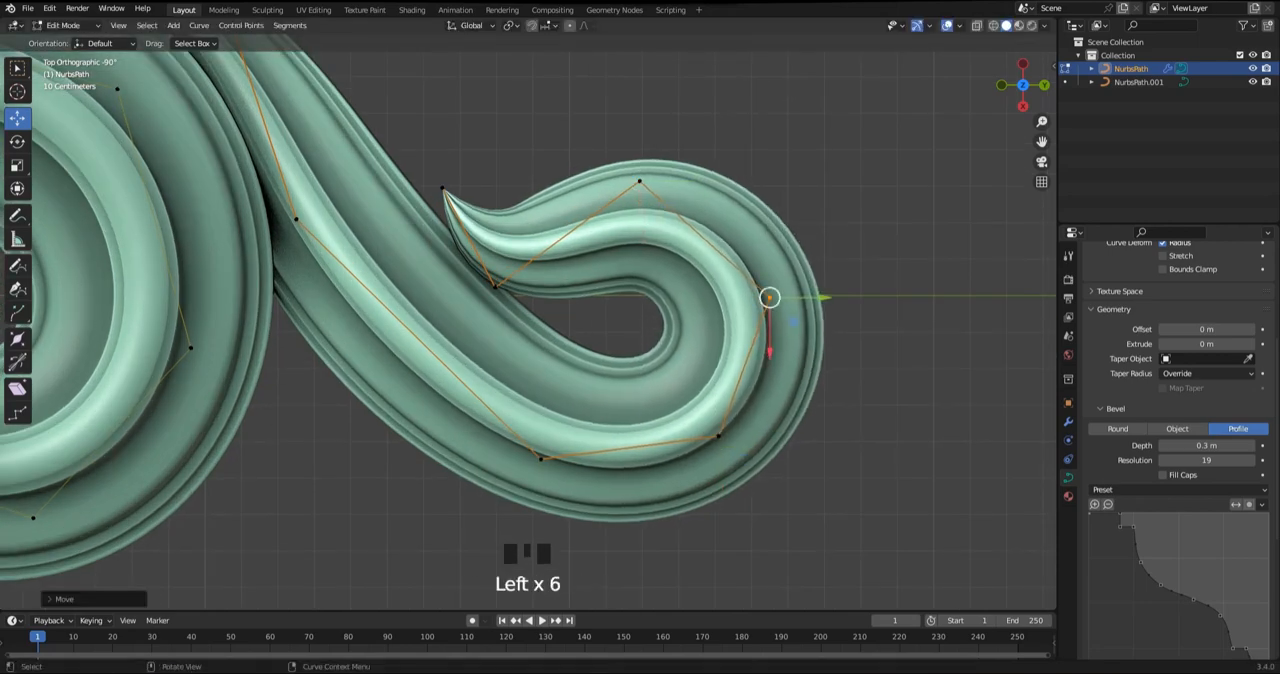
Finish editing the end curl in Edit Mode and save the file
{"action": "key", "text": "Tab"}
{"action": "scroll", "coordinate": [768, 298], "scroll_direction": "down", "scroll_amount": 7}
{"action": "left_click", "coordinate": [768, 300]}
{"action": "scroll", "coordinate": [740, 300], "scroll_direction": "down", "scroll_amount": 2}
{"action": "middle_click_drag", "start_coordinate": [680, 305], "coordinate": [948, 302], "text": "shift"}
{"action": "key", "text": "ctrl+s"}
{"action": "scroll", "coordinate": [760, 310], "scroll_direction": "down", "scroll_amount": 2}
{"action": "scroll", "coordinate": [760, 310], "scroll_direction": "up", "scroll_amount": 3}
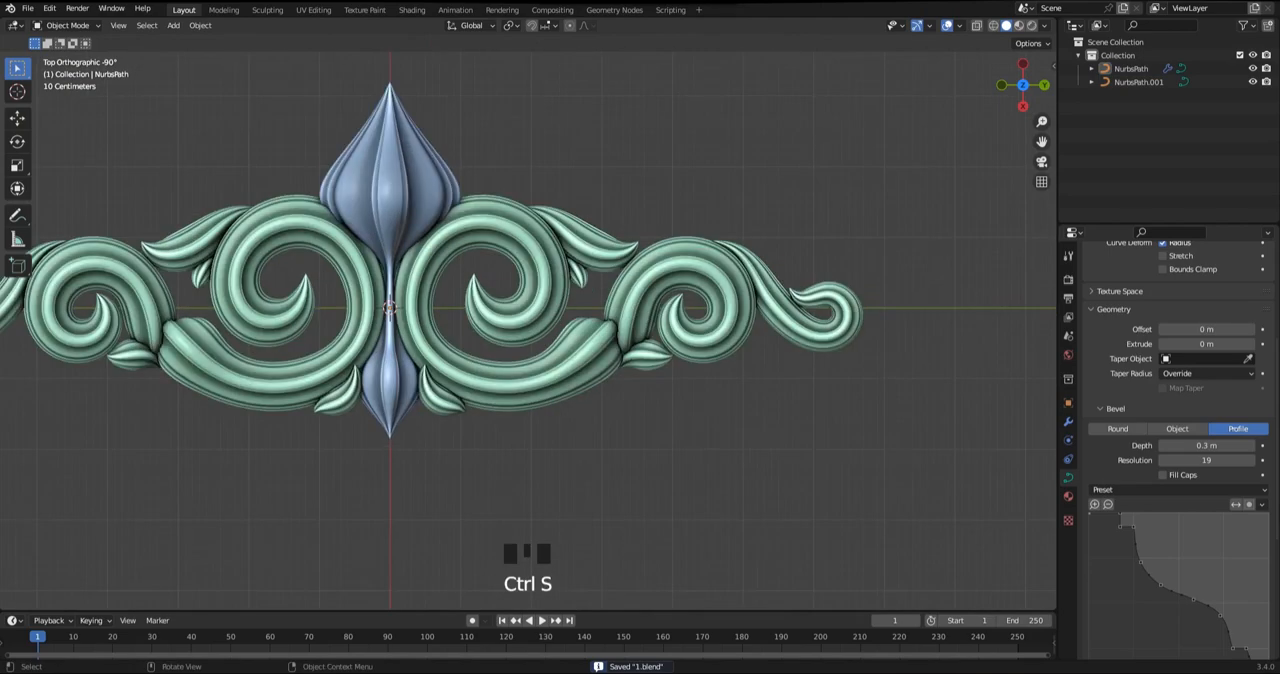
{"action": "middle_click_drag", "start_coordinate": [760, 310], "coordinate": [715, 300], "text": "shift"}
Duplicate the small leaf beneath the outer scroll, place the copy beside the end curl's stem and rotate it to hang downward
{"action": "key", "text": "Tab"}
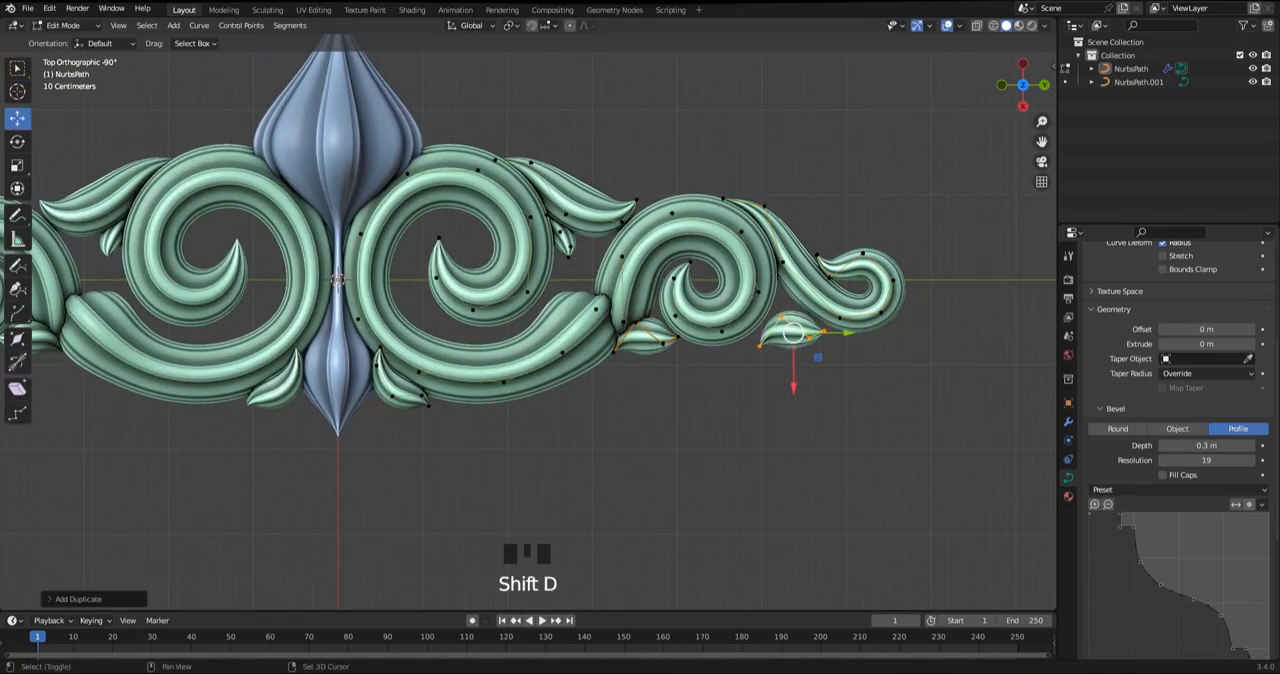
{"action": "scroll", "coordinate": [750, 268], "scroll_direction": "up", "scroll_amount": 3}
{"action": "key", "text": "ctrl+s"}
Straighten and shorten the new leaf by shifting its second point toward the scroll and raising its third and tip points
{"action": "scroll", "coordinate": [750, 268], "scroll_direction": "up", "scroll_amount": 2}
{"action": "middle_click_drag", "start_coordinate": [750, 268], "coordinate": [652, 223], "text": "shift"}
{"action": "key", "text": "r"}
{"action": "left_click", "coordinate": [795, 505]}
Reposition the new leaf's control points so its upper end tucks between the outer scroll and the curl's stem
{"action": "left_click", "coordinate": [708, 320]}
{"action": "left_click_drag", "start_coordinate": [708, 320], "coordinate": [729, 286]}
{"action": "left_click", "coordinate": [794, 353]}
{"action": "left_click", "coordinate": [729, 286]}
{"action": "left_click_drag", "start_coordinate": [794, 353], "coordinate": [751, 358]}
{"action": "left_click", "coordinate": [716, 259]}
{"action": "left_click_drag", "start_coordinate": [716, 259], "coordinate": [725, 256]}
{"action": "scroll", "coordinate": [725, 256], "scroll_direction": "up", "scroll_amount": 2}
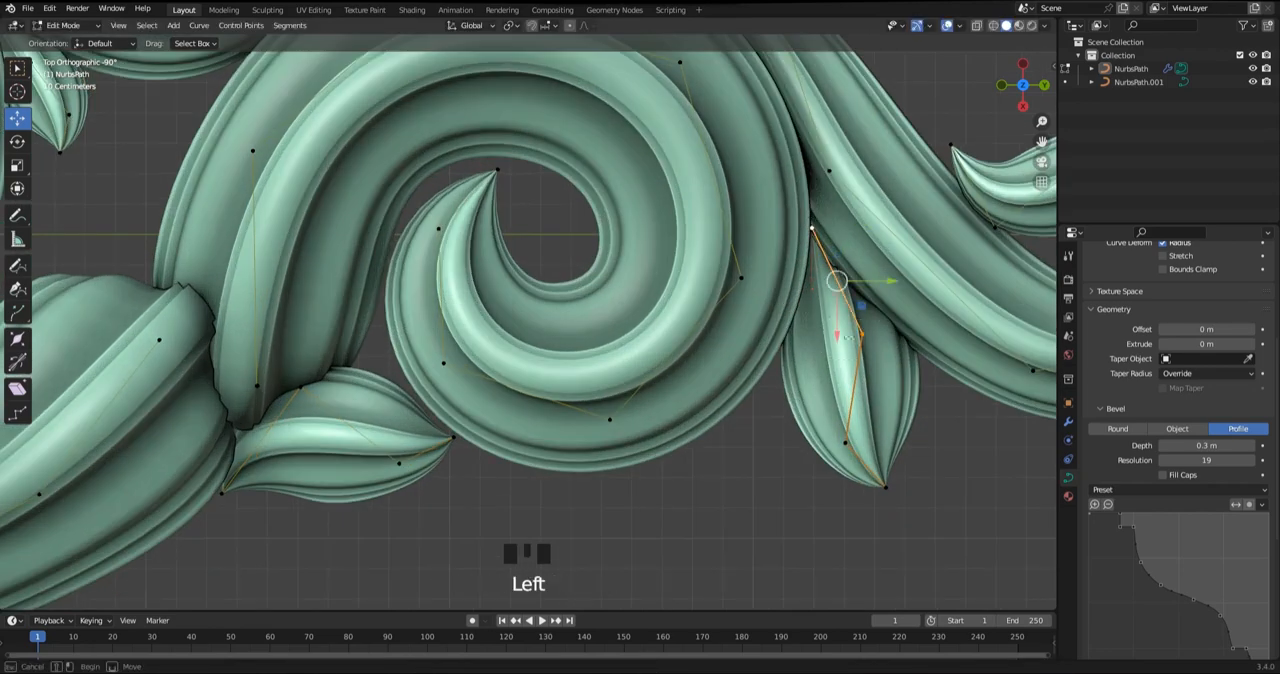
{"action": "left_click_drag", "start_coordinate": [862, 334], "coordinate": [831, 337]}
{"action": "left_click", "coordinate": [845, 443]}
{"action": "left_click_drag", "start_coordinate": [845, 443], "coordinate": [852, 406]}
{"action": "left_click", "coordinate": [886, 487]}
{"action": "left_click_drag", "start_coordinate": [886, 487], "coordinate": [871, 451]}
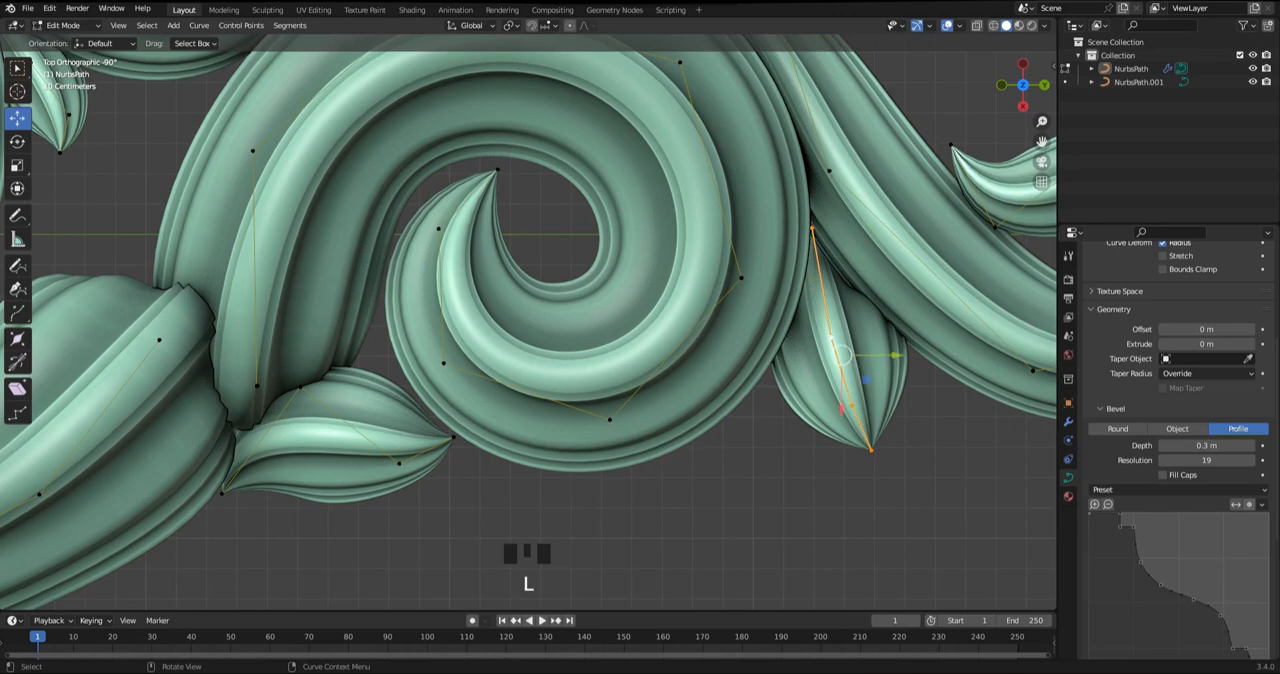
Select the whole new leaf, enlarge it slightly and move it down a little
{"action": "left_click", "coordinate": [936, 406]}
{"action": "key", "text": "s"}
{"action": "left_click", "coordinate": [958, 423]}
{"action": "left_click_drag", "start_coordinate": [842, 356], "coordinate": [848, 376]}
Adjust the new leaf's upper and middle points and bend its tip outward away from the scroll
{"action": "left_click", "coordinate": [813, 231]}
{"action": "left_click_drag", "start_coordinate": [813, 231], "coordinate": [804, 229]}
{"action": "left_click", "coordinate": [835, 356]}
{"action": "left_click_drag", "start_coordinate": [835, 356], "coordinate": [834, 318]}
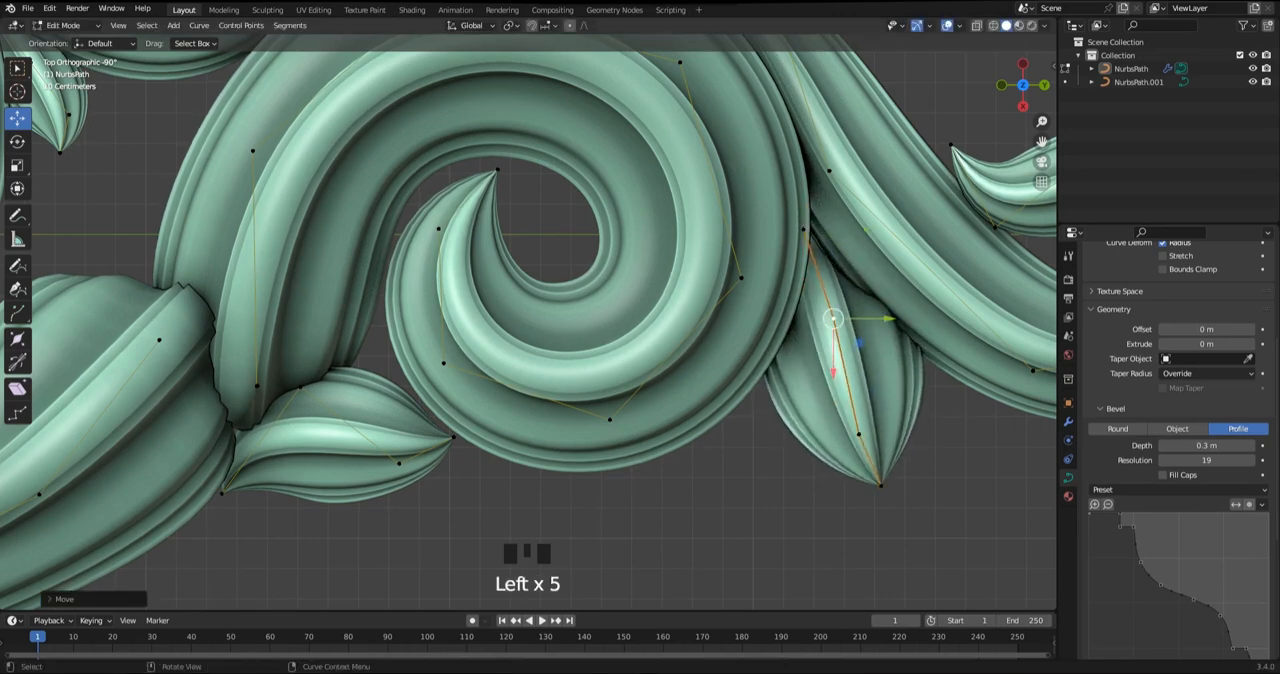
{"action": "left_click", "coordinate": [859, 434]}
{"action": "left_click_drag", "start_coordinate": [859, 434], "coordinate": [866, 416]}
{"action": "left_click", "coordinate": [881, 486]}
{"action": "left_click_drag", "start_coordinate": [881, 486], "coordinate": [921, 458]}
Leave Edit Mode and save the file with the new hanging leaf
{"action": "key", "text": "Tab"}
{"action": "left_click", "coordinate": [950, 500]}
{"action": "scroll", "coordinate": [528, 322], "scroll_direction": "down", "scroll_amount": 6}
{"action": "scroll", "coordinate": [528, 322], "scroll_direction": "down", "scroll_amount": 2}
{"action": "middle_click_drag", "start_coordinate": [440, 340], "coordinate": [699, 361], "text": "shift"}
{"action": "key", "text": "ctrl+s"}
{"action": "scroll", "coordinate": [600, 350], "scroll_direction": "down", "scroll_amount": 1}
{"action": "key", "text": "ctrl+s"}
{"action": "scroll", "coordinate": [528, 330], "scroll_direction": "up", "scroll_amount": 2}
{"action": "middle_click_drag", "start_coordinate": [555, 330], "coordinate": [530, 338], "text": "shift"}
{"action": "key", "text": "ctrl+s"}
Add a Bezier circle at the centre of the ornament between the two buds
{"action": "key", "text": "shift+a"}
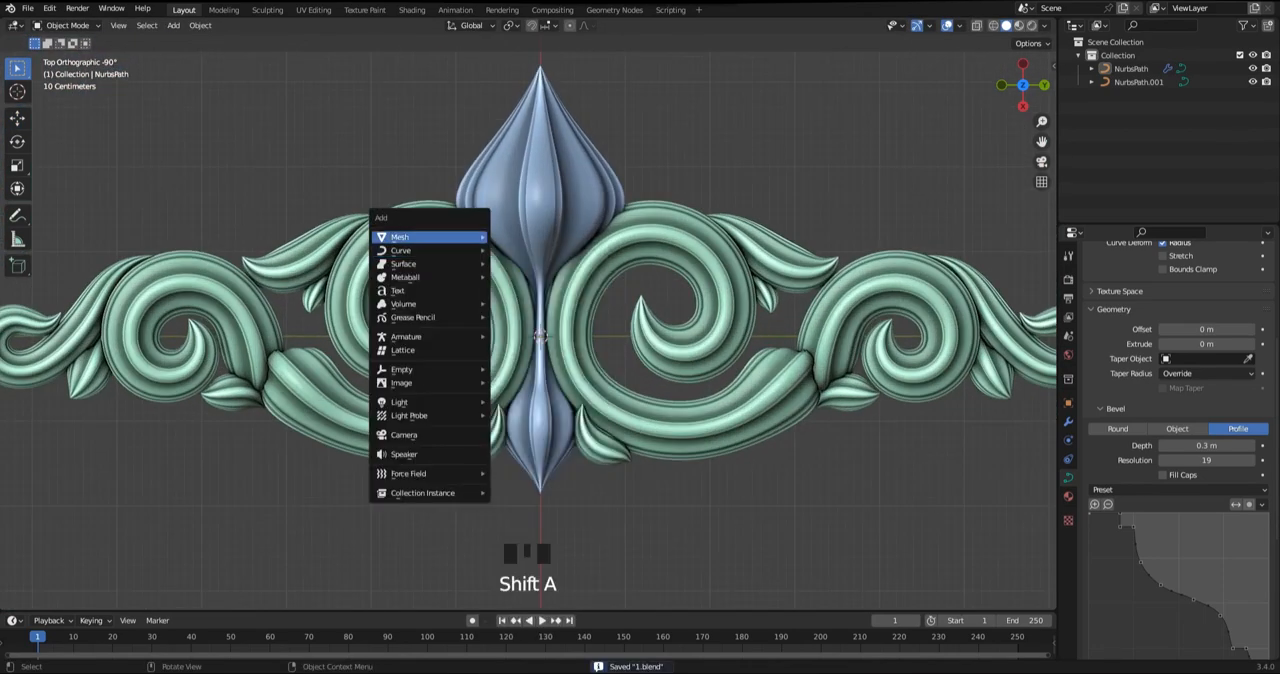
{"action": "mouse_move", "coordinate": [432, 238]}
{"action": "left_click", "coordinate": [525, 239]}
{"action": "left_click", "coordinate": [498, 262]}
{"action": "key", "text": "shift+a"}
{"action": "mouse_move", "coordinate": [495, 223]}
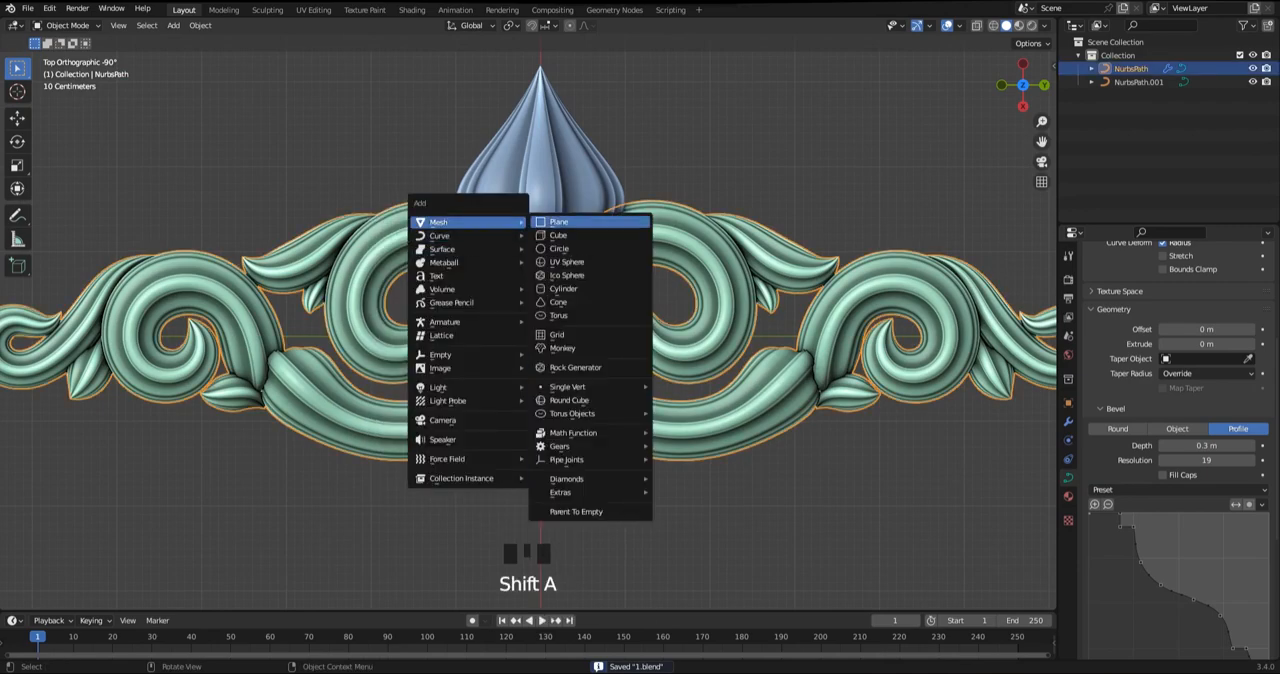
{"action": "left_click", "coordinate": [560, 248]}
{"action": "middle_click_drag", "start_coordinate": [560, 248], "coordinate": [560, 300], "text": "alt"}
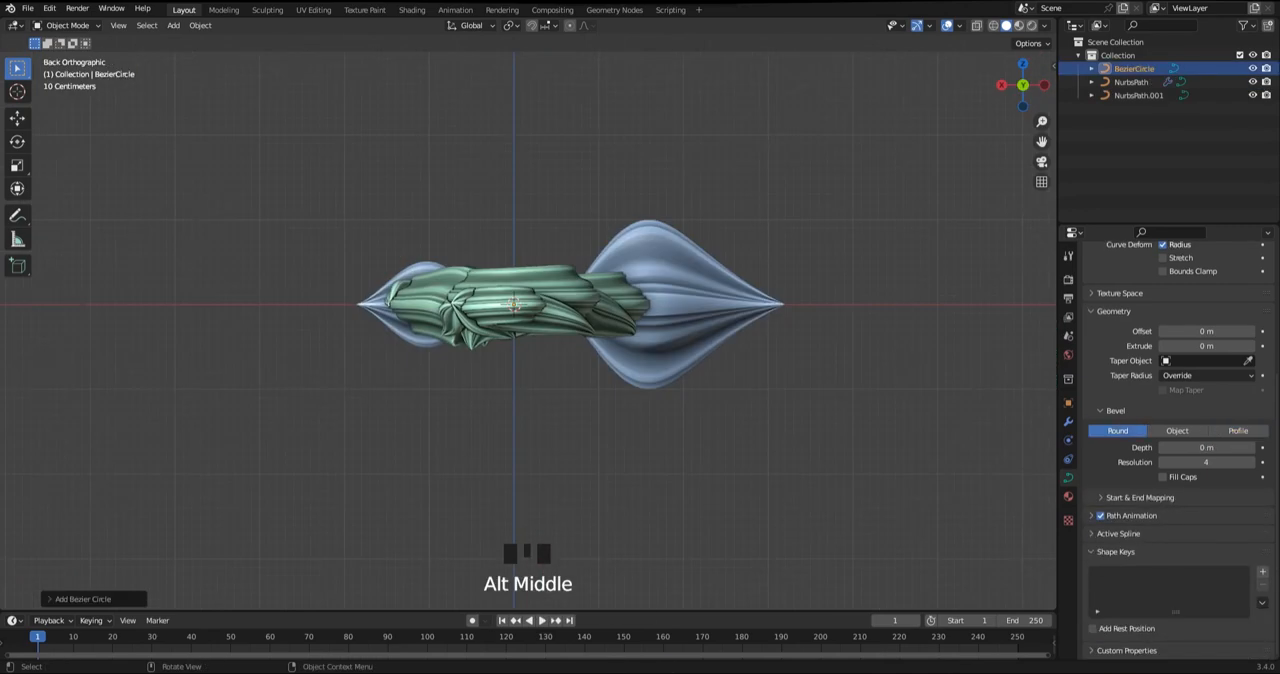
Stand the Bezier circle upright across the ornament's centre line and save the file
{"action": "key", "text": "Return"}
{"action": "middle_click_drag", "start_coordinate": [759, 337], "coordinate": [820, 337], "text": "alt"}
{"action": "middle_click_drag", "start_coordinate": [720, 320], "coordinate": [720, 380], "text": "alt"}
{"action": "key", "text": "ctrl+s"}
{"action": "key", "text": "Tab"}
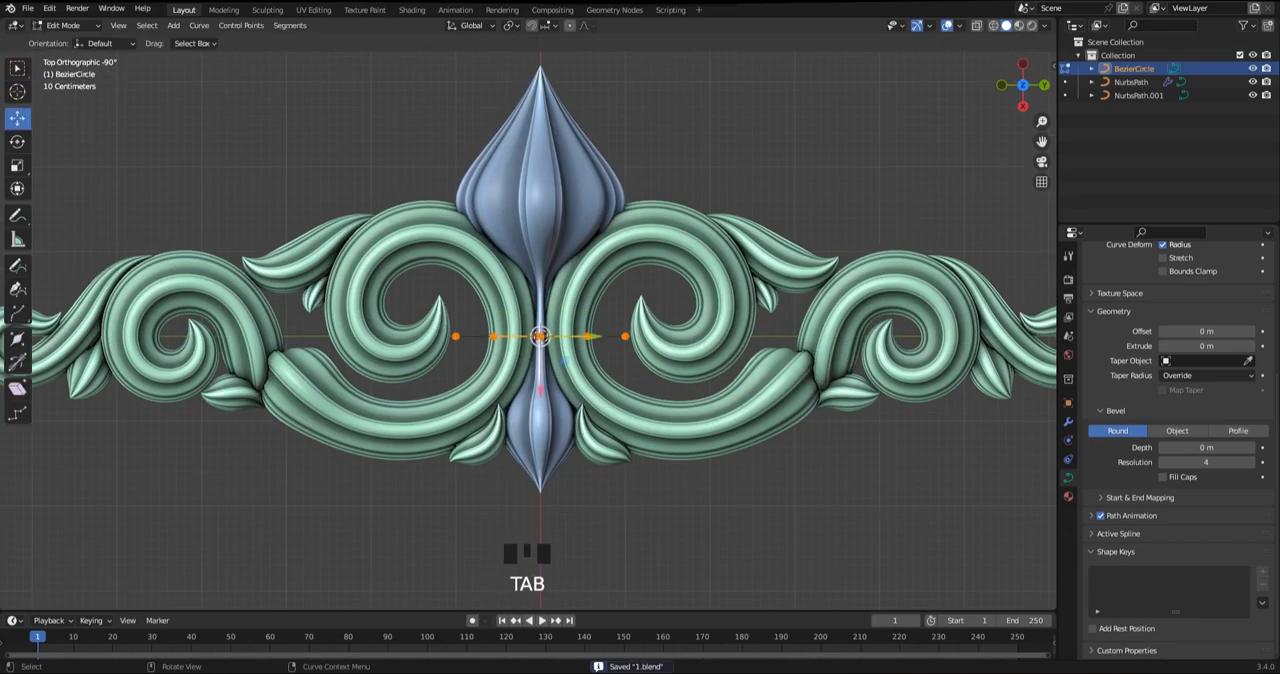
Join the Bezier circle to the central double bud's curve so it takes on the bud's bevel profile
{"action": "key", "text": "Tab"}
{"action": "left_click", "coordinate": [690, 240]}
{"action": "left_click", "coordinate": [612, 337]}
{"action": "left_click", "coordinate": [575, 215], "text": "shift"}
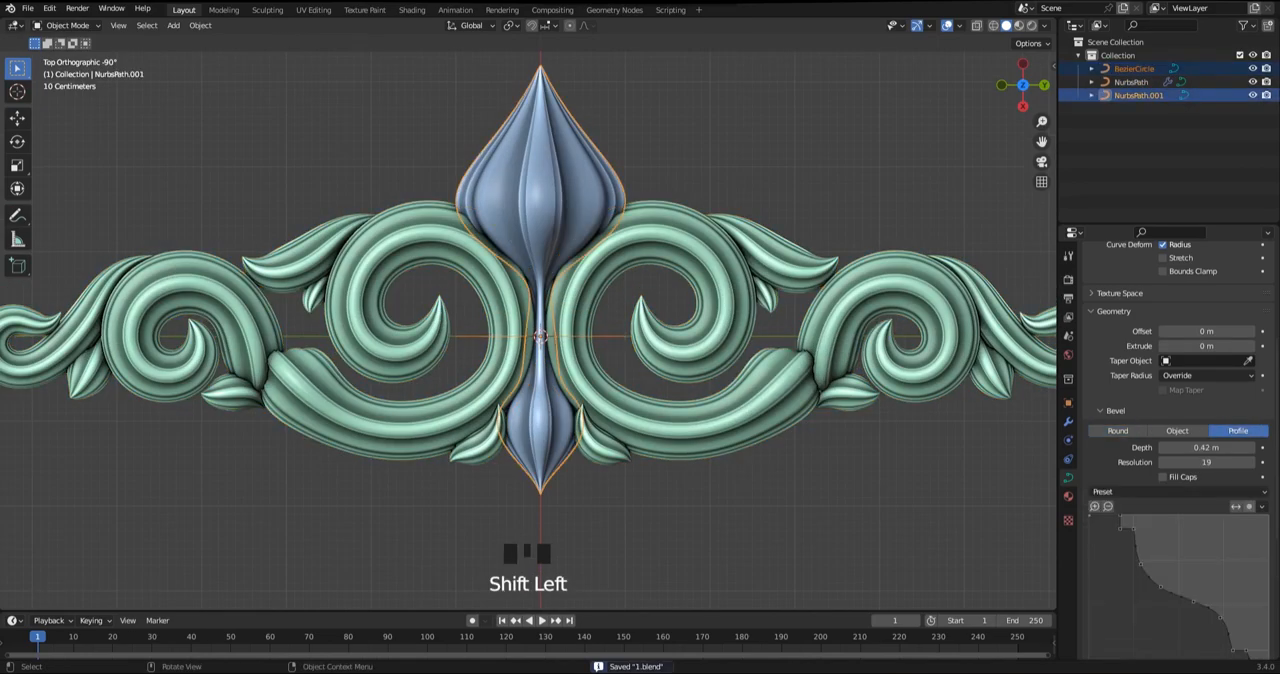
{"action": "key", "text": "ctrl+j"}
{"action": "key", "text": "Tab"}
Reduce the band circle's bevel radius and overall size so it wraps tightly around the scroll stems
{"action": "scroll", "coordinate": [752, 390], "scroll_direction": "up", "scroll_amount": 3}
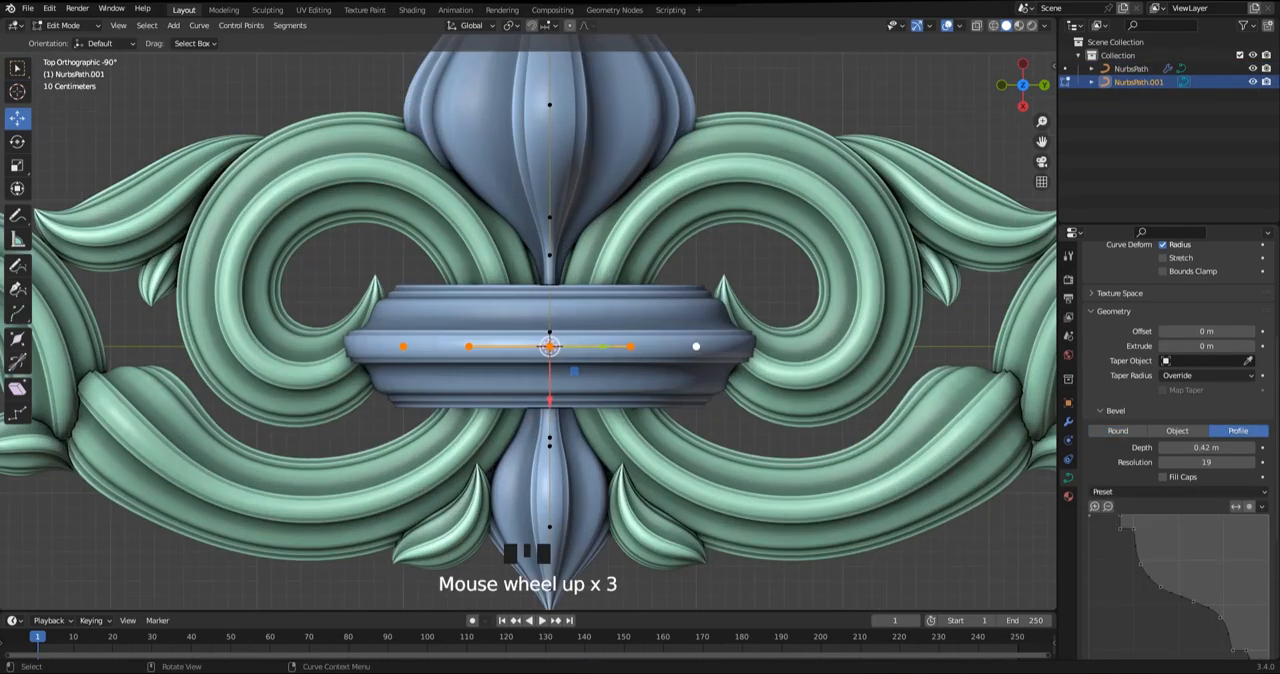
{"action": "key", "text": "alt+s"}
{"action": "key", "text": "s"}
{"action": "left_click", "coordinate": [700, 385]}
{"action": "key", "text": "Tab"}
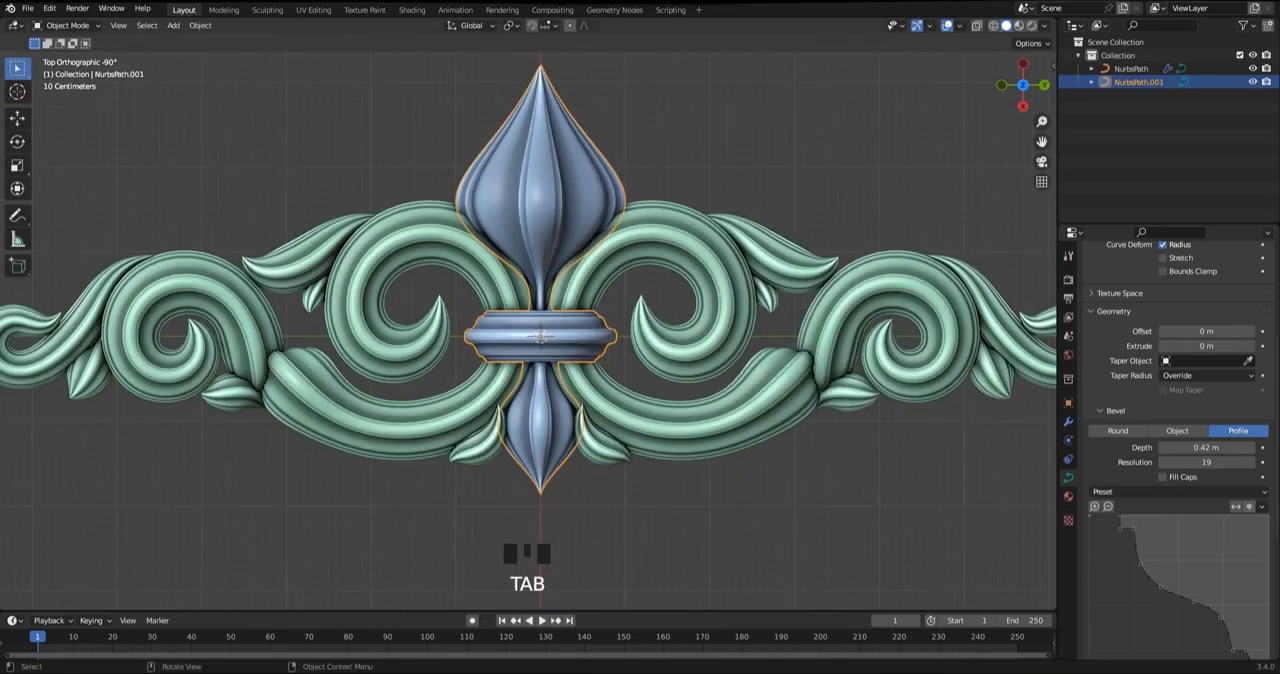
Set the viewport shading colour to Object and look over the ornament
{"action": "scroll", "coordinate": [700, 385], "scroll_direction": "up", "scroll_amount": 3}
{"action": "left_click", "coordinate": [1044, 26]}
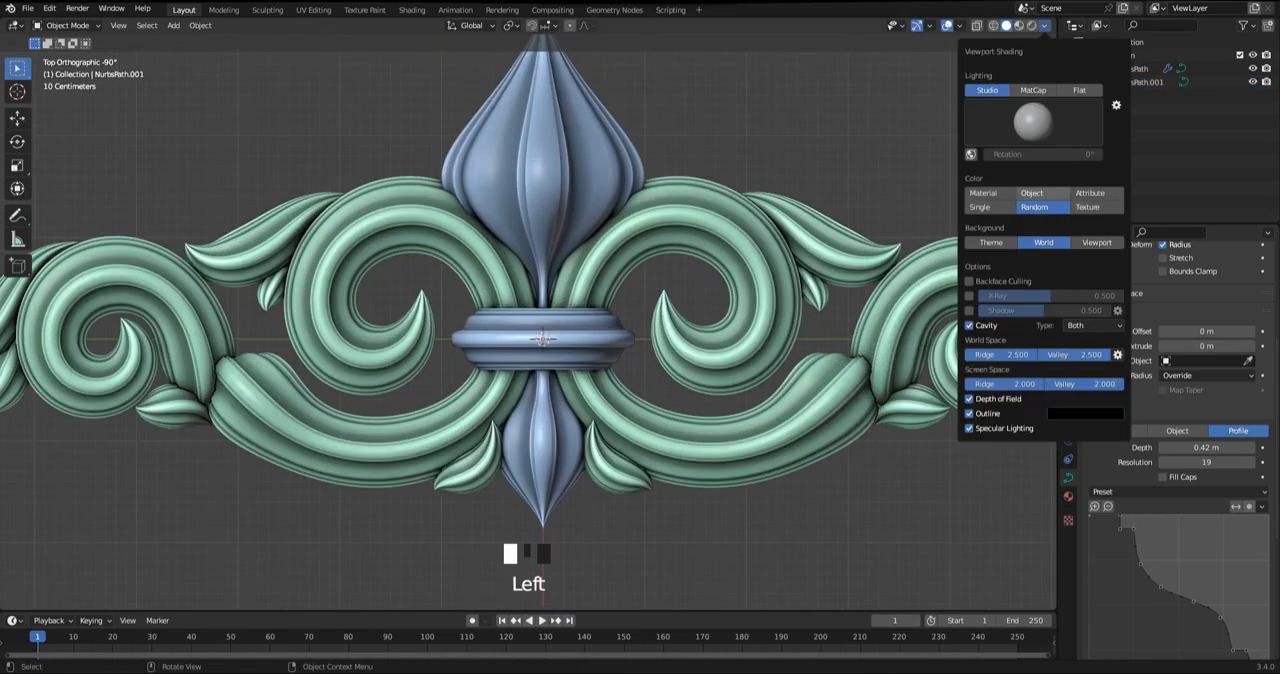
{"action": "left_click", "coordinate": [1034, 193]}
{"action": "scroll", "coordinate": [537, 325], "scroll_direction": "down", "scroll_amount": 3}
{"action": "left_click", "coordinate": [537, 215]}
{"action": "scroll", "coordinate": [537, 325], "scroll_direction": "up", "scroll_amount": 3}
Enter Edit Mode on the bud and band curve and set the viewport shading colour to Random
{"action": "key", "text": "Tab"}
{"action": "scroll", "coordinate": [537, 325], "scroll_direction": "up", "scroll_amount": 2}
{"action": "key", "text": "a"}
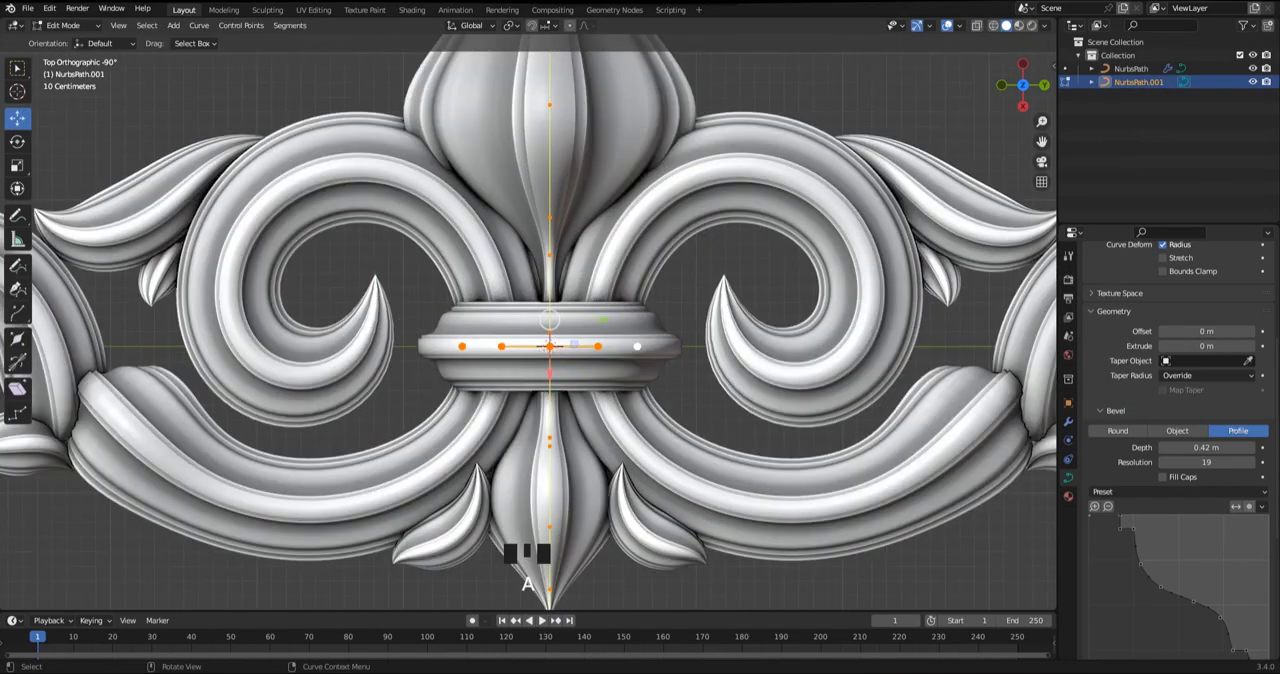
{"action": "left_click", "coordinate": [1044, 26]}
{"action": "left_click", "coordinate": [1044, 208]}
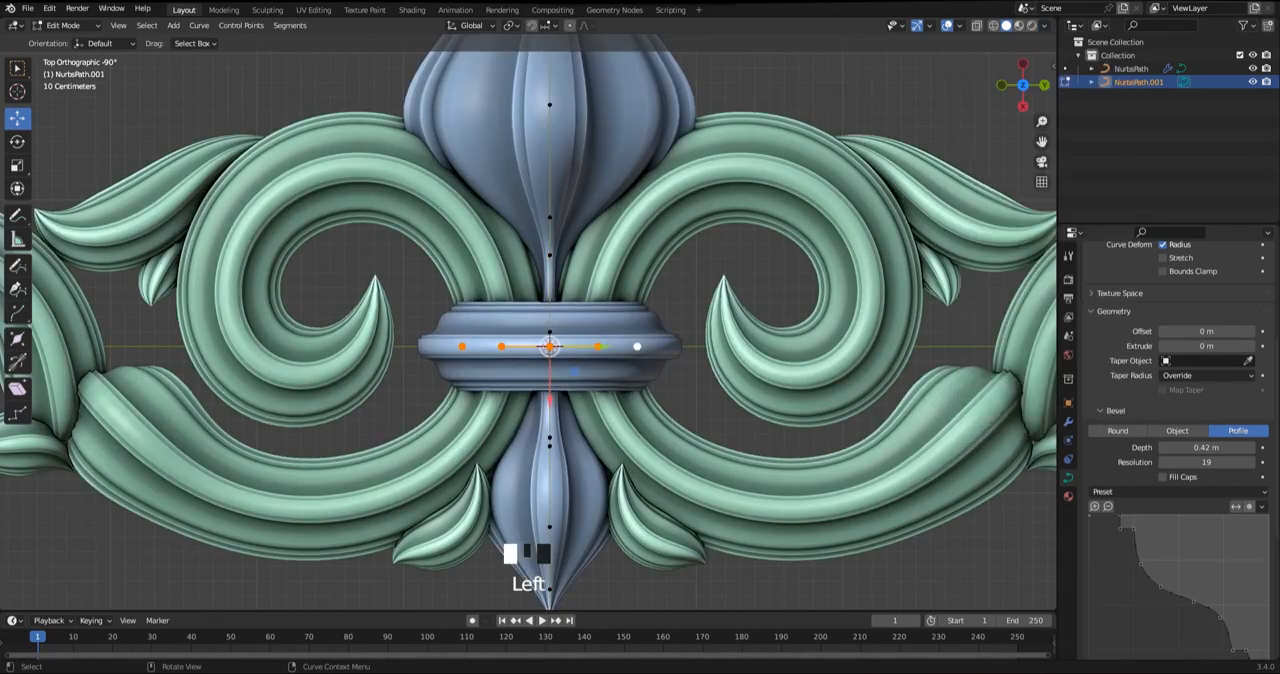
Select the band circle's front and back control points and scale them along the Z axis
{"action": "mouse_move", "coordinate": [760, 350]}
{"action": "middle_mouse_down"}
{"action": "mouse_move", "coordinate": [758, 265]}
{"action": "mouse_move", "coordinate": [754, 276]}
{"action": "middle_mouse_up"}
{"action": "left_click", "coordinate": [552, 248]}
{"action": "middle_click_drag", "start_coordinate": [556, 262], "coordinate": [562, 115]}
{"action": "left_click", "coordinate": [566, 371], "text": "shift"}
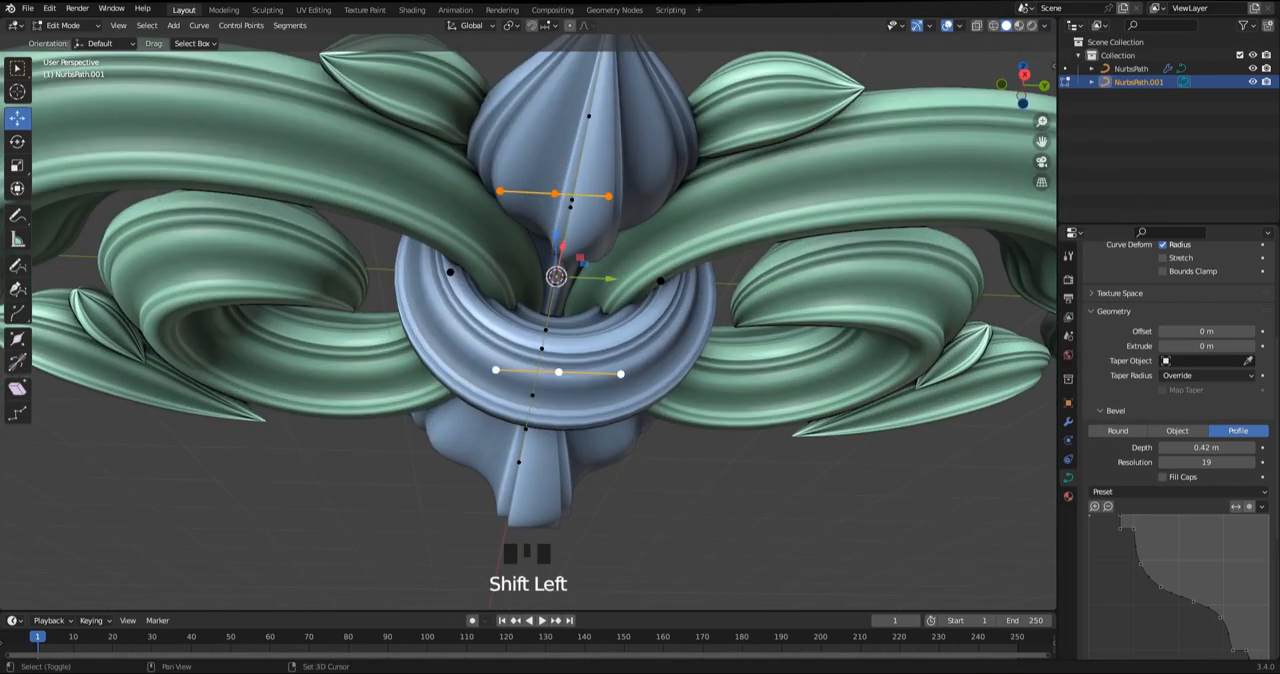
{"action": "middle_click_drag", "start_coordinate": [600, 365], "coordinate": [690, 360], "text": "alt"}
{"action": "middle_click_drag", "start_coordinate": [790, 335], "coordinate": [740, 332], "text": "alt"}
{"action": "key", "text": "s"}
{"action": "key", "text": "z"}
{"action": "left_click", "coordinate": [682, 300]}
{"action": "middle_click_drag", "start_coordinate": [682, 300], "coordinate": [688, 345], "text": "alt"}
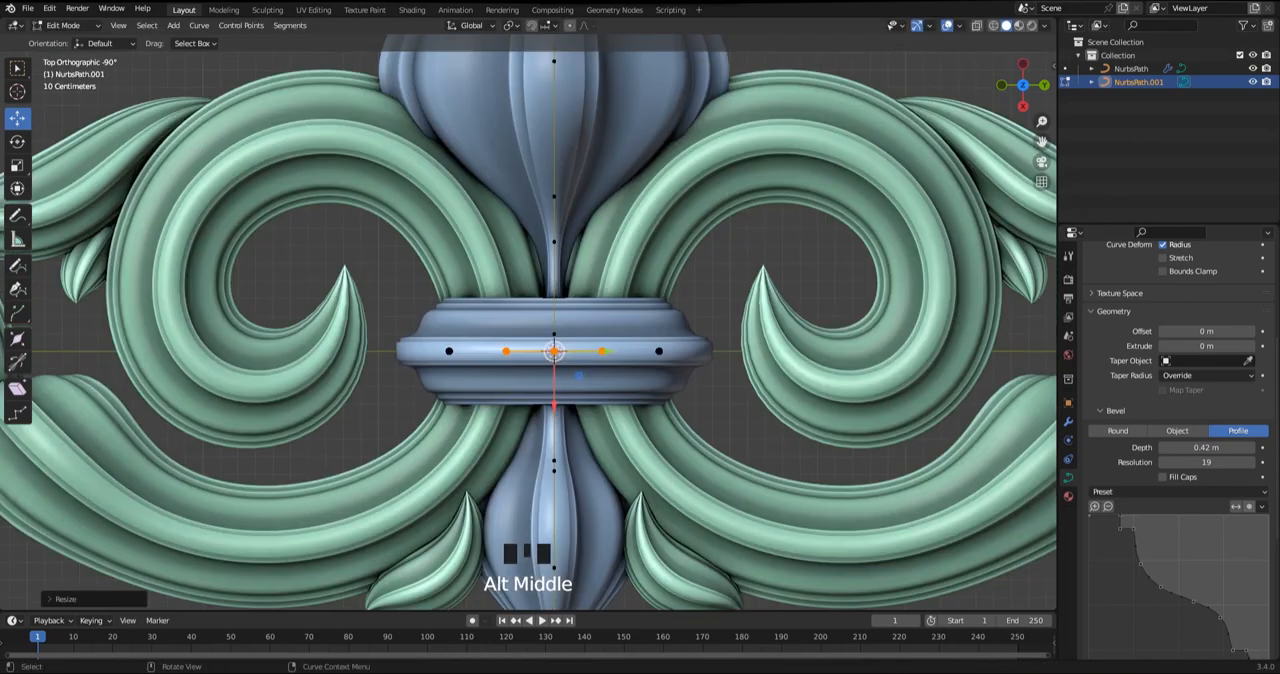
Switch between Edit and Object Mode and examine how the central band sits over the scroll stems
{"action": "scroll", "coordinate": [690, 345], "scroll_direction": "down", "scroll_amount": 3}
{"action": "key", "text": "Tab"}
{"action": "key", "text": "Tab"}
{"action": "scroll", "coordinate": [696, 345], "scroll_direction": "up", "scroll_amount": 3}
{"action": "key", "text": "r"}
Select the whole band circle and adjust its bevel radius and overall size around the stems
{"action": "key", "text": "Tab"}
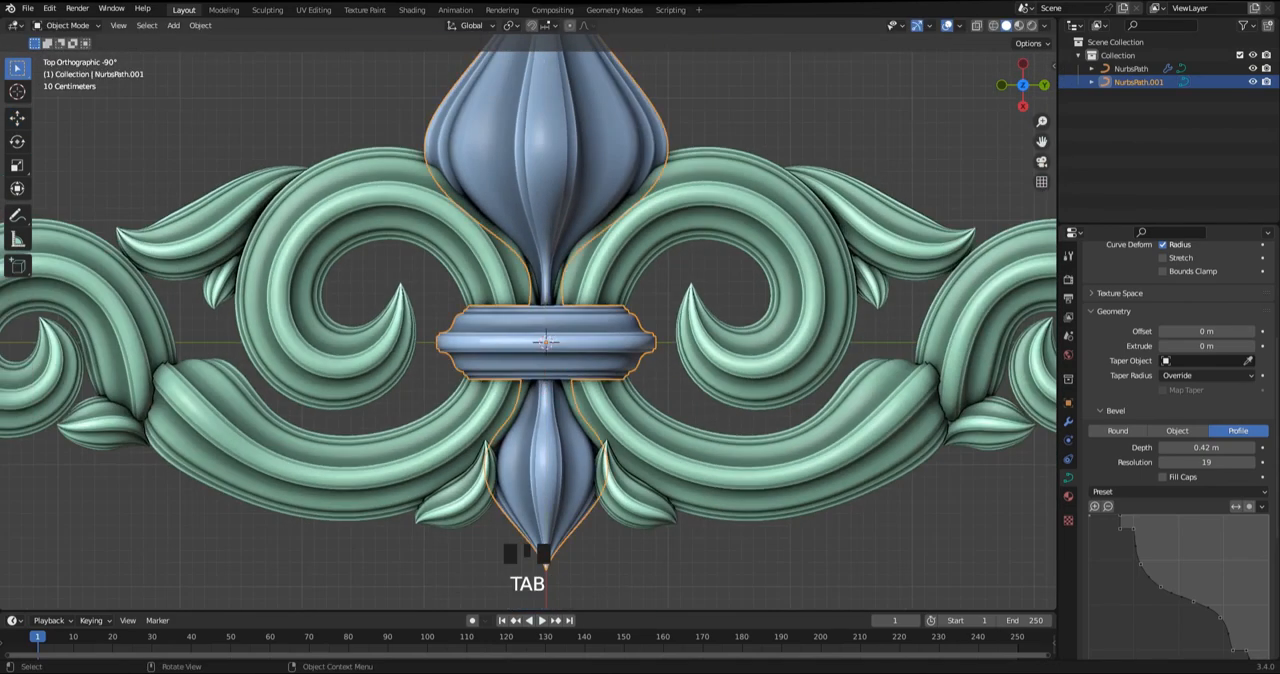
{"action": "scroll", "coordinate": [554, 351], "scroll_direction": "down", "scroll_amount": 3}
{"action": "scroll", "coordinate": [590, 346], "scroll_direction": "up", "scroll_amount": 2}
{"action": "key", "text": "Tab"}
{"action": "left_click", "coordinate": [618, 342]}
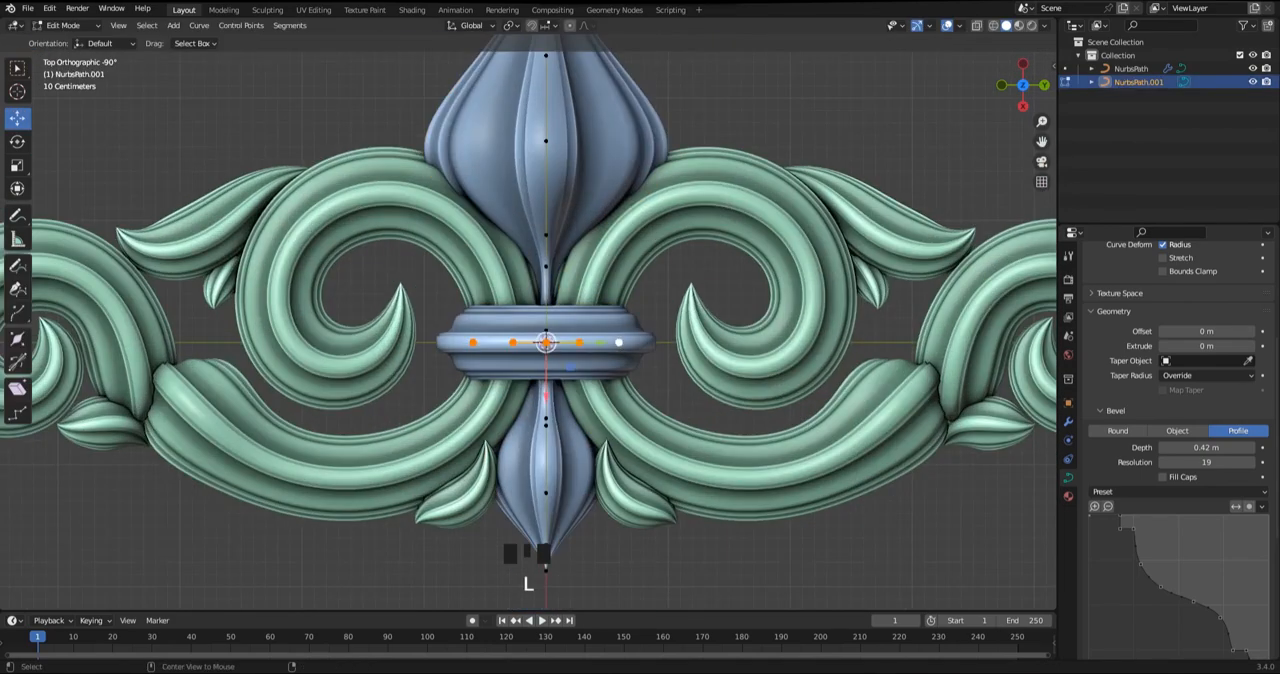
{"action": "left_click", "coordinate": [706, 362]}
{"action": "middle_click_drag", "start_coordinate": [700, 375], "coordinate": [677, 330]}
{"action": "key", "text": "alt+s"}
{"action": "left_click", "coordinate": [677, 366]}
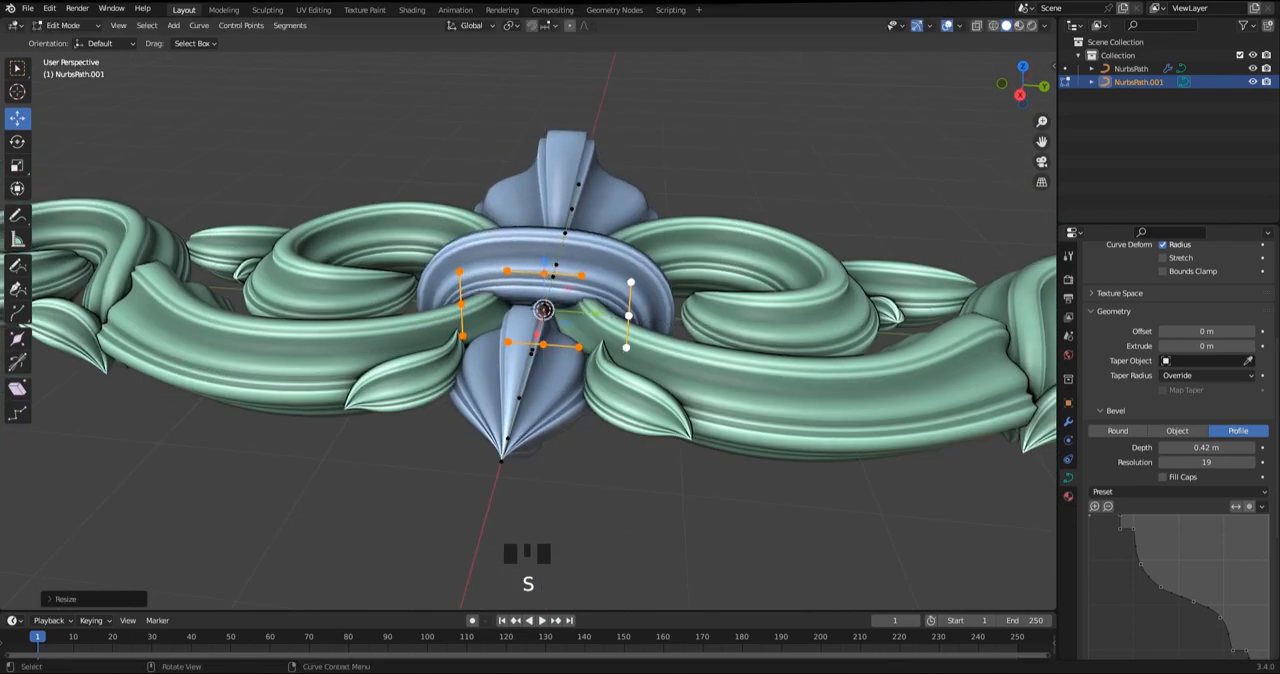
Select the band circle's front and back control points individually and resize their handles to refine the wrap
{"action": "middle_click_drag", "start_coordinate": [560, 340], "coordinate": [500, 395]}
{"action": "left_click", "coordinate": [540, 287]}
{"action": "middle_click_drag", "start_coordinate": [540, 287], "coordinate": [470, 205]}
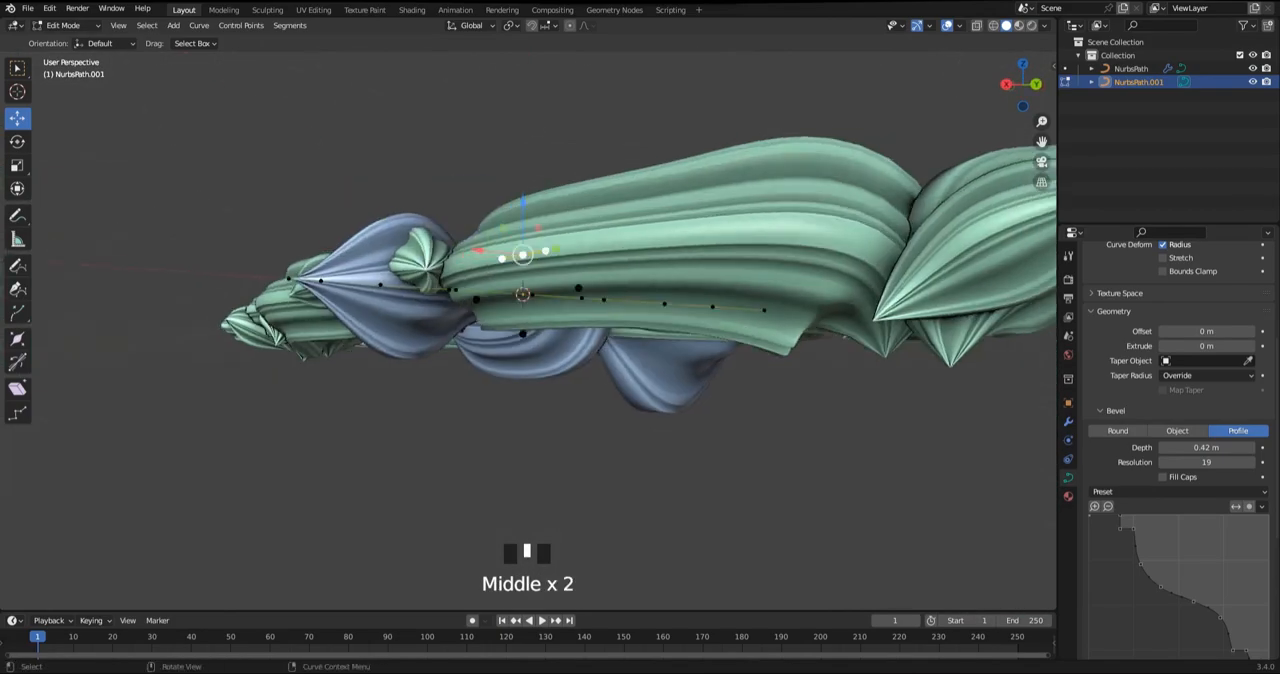
{"action": "left_click", "coordinate": [522, 333], "text": "shift"}
{"action": "middle_click_drag", "start_coordinate": [560, 340], "coordinate": [640, 430], "text": "alt"}
{"action": "key", "text": "s"}
{"action": "left_click", "coordinate": [731, 391]}
{"action": "key", "text": "s"}
{"action": "middle_click_drag", "start_coordinate": [731, 391], "coordinate": [620, 400]}
Return to Object Mode, deselect everything and save the file 1.blend
{"action": "key", "text": "Tab"}
{"action": "left_click", "coordinate": [740, 400]}
{"action": "scroll", "coordinate": [740, 400], "scroll_direction": "down", "scroll_amount": 1}
{"action": "scroll", "coordinate": [620, 400], "scroll_direction": "down", "scroll_amount": 2}
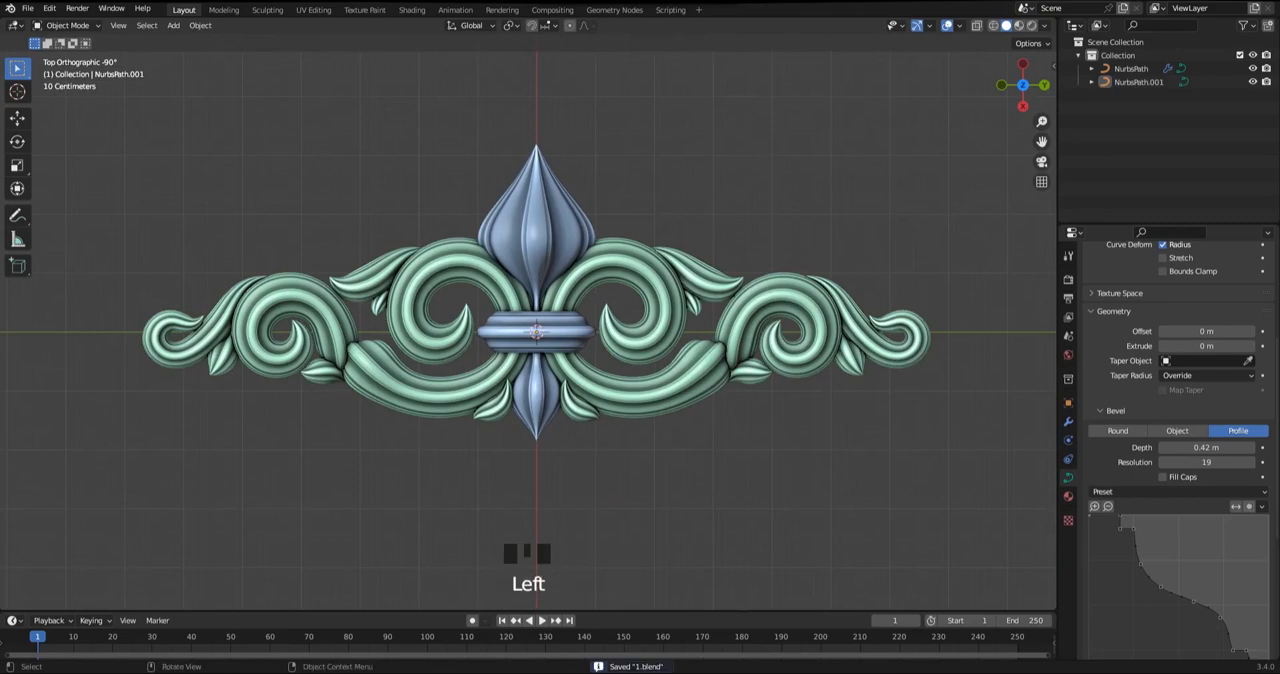
Try adding a Subdivision modifier to both ornament curves
{"action": "middle_click_drag", "start_coordinate": [540, 330], "coordinate": [680, 300], "text": "shift"}
{"action": "mouse_move", "coordinate": [600, 320]}
{"action": "middle_mouse_down"}
{"action": "mouse_move", "coordinate": [612, 322]}
{"action": "mouse_move", "coordinate": [600, 300]}
{"action": "mouse_move", "coordinate": [615, 335]}
{"action": "middle_mouse_up"}
{"action": "key", "text": "a"}
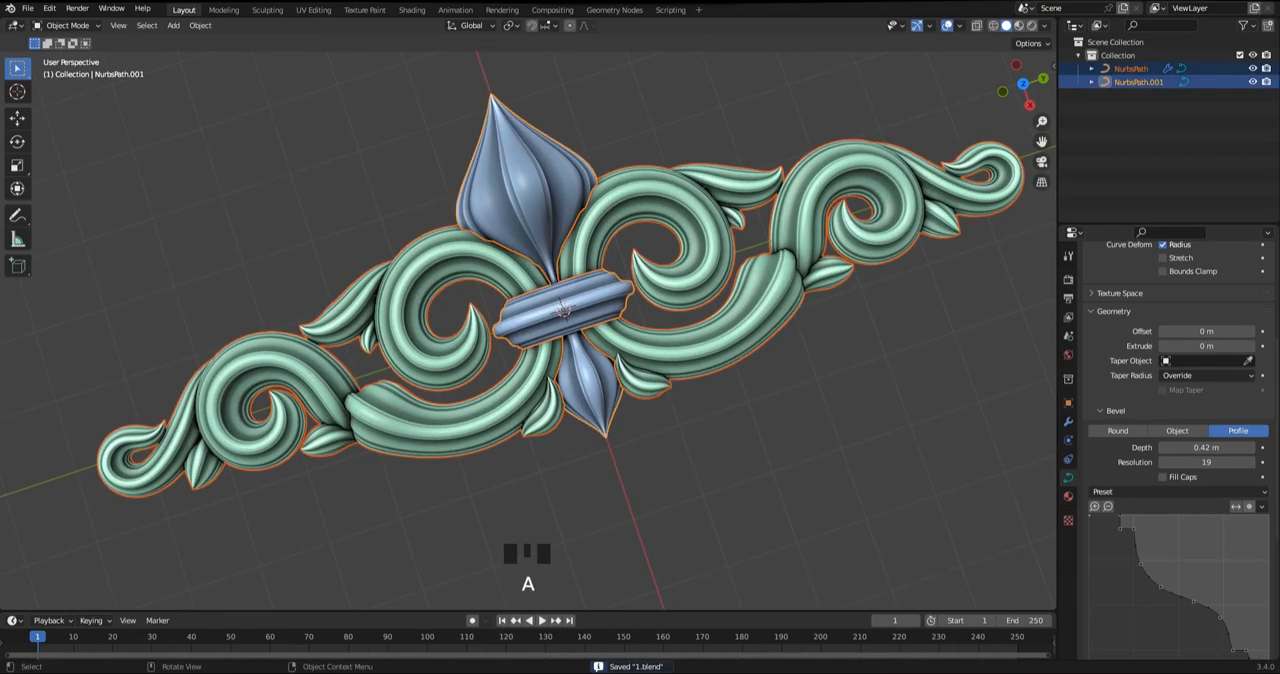
{"action": "key", "text": "ctrl+2"}
{"action": "left_click", "coordinate": [700, 450]}
{"action": "middle_click_drag", "start_coordinate": [700, 450], "coordinate": [711, 459]}
{"action": "middle_click_drag", "start_coordinate": [711, 459], "coordinate": [718, 462]}
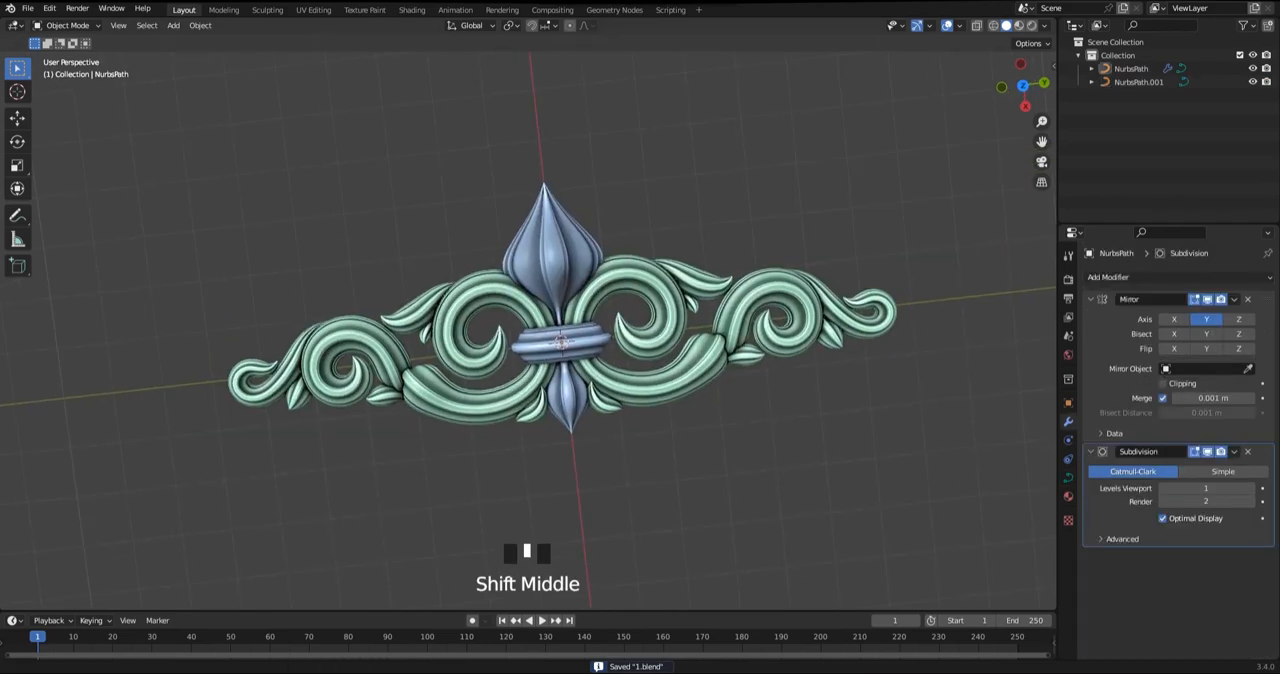
{"action": "scroll", "coordinate": [528, 300], "scroll_direction": "up", "scroll_amount": 1}
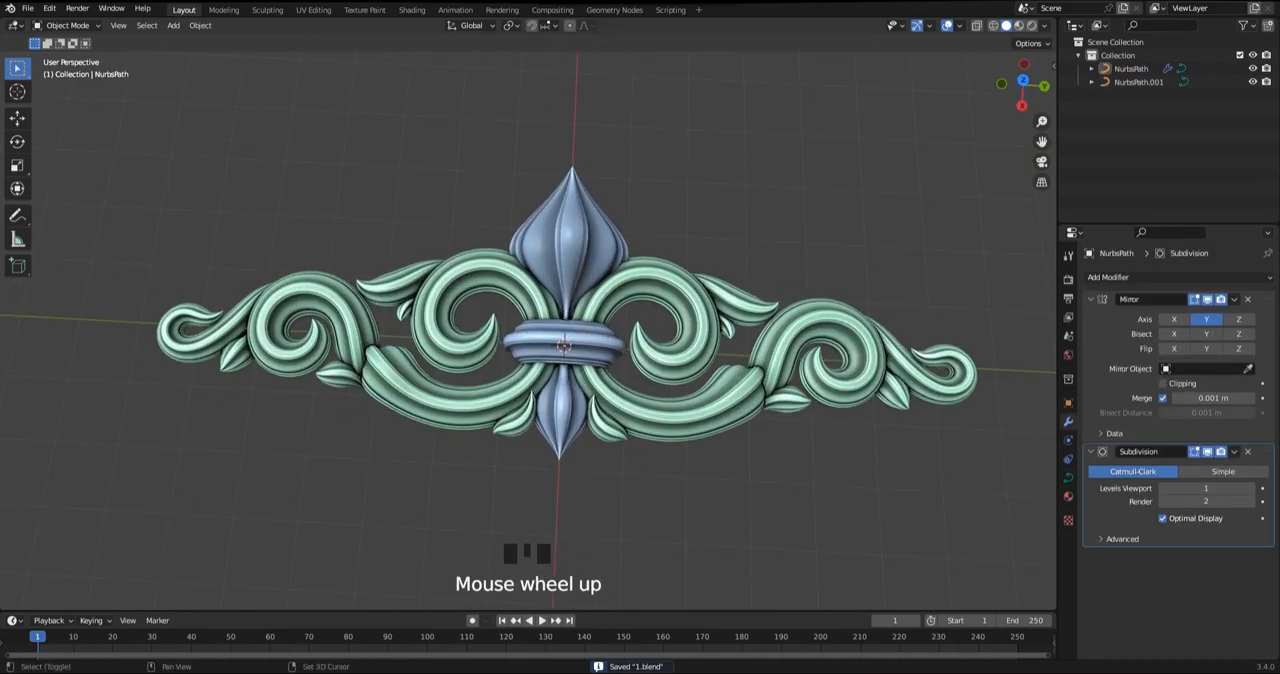
Save the file, enter Edit Mode on the scroll curve and move the inner scroll's two outer-side control points
{"action": "key", "text": "ctrl+s"}
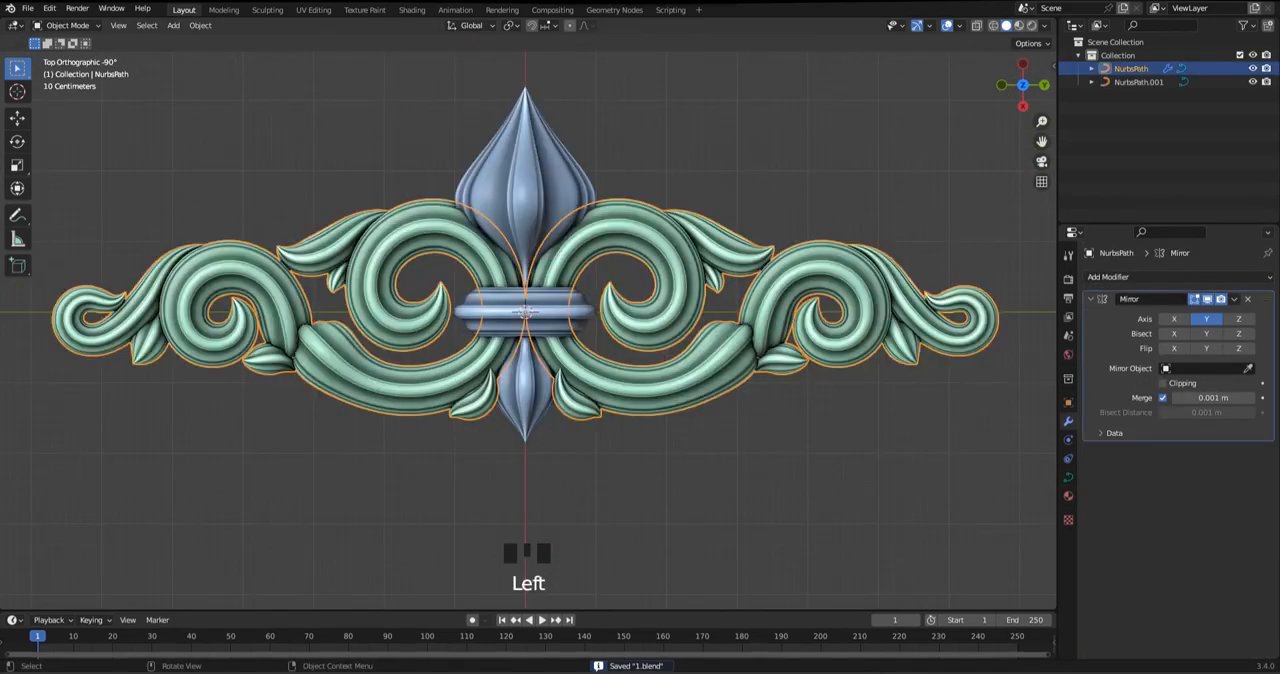
{"action": "key", "text": "Tab"}
{"action": "scroll", "coordinate": [528, 322], "scroll_direction": "up", "scroll_amount": 3}
{"action": "middle_click_drag", "start_coordinate": [600, 300], "coordinate": [612, 355], "text": "shift"}
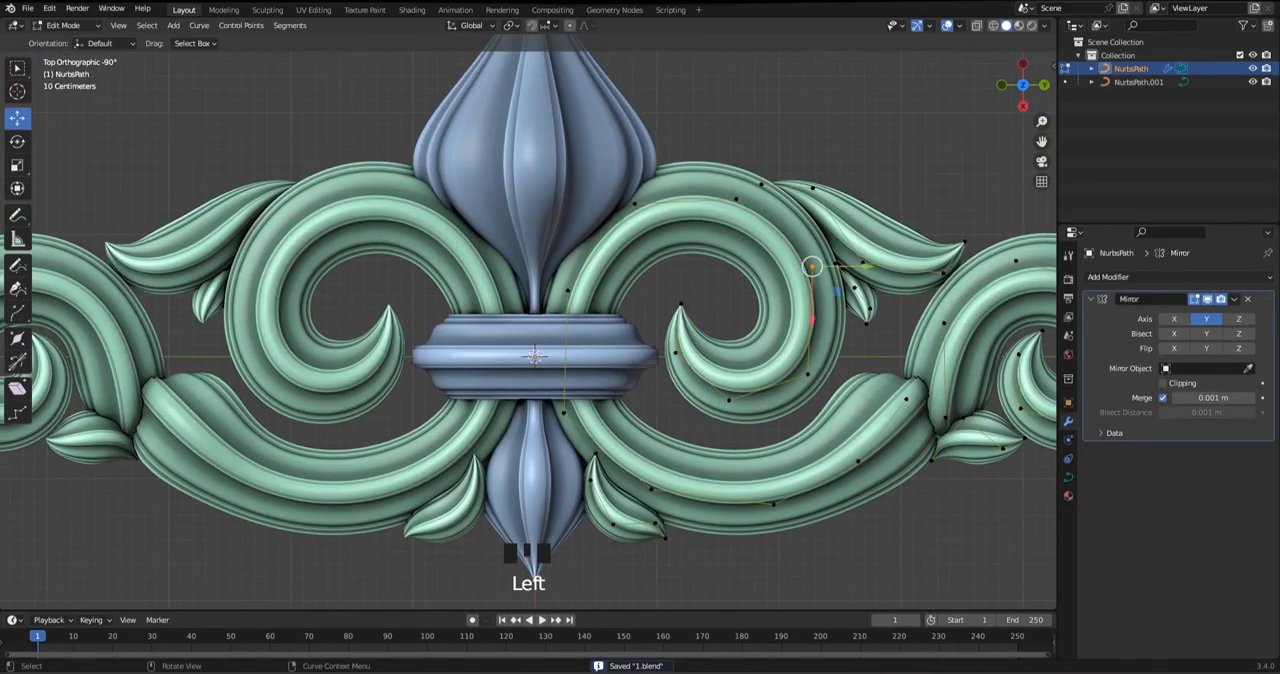
{"action": "left_click_drag", "start_coordinate": [812, 266], "coordinate": [816, 262]}
{"action": "left_click", "coordinate": [808, 374]}
{"action": "left_click_drag", "start_coordinate": [808, 374], "coordinate": [806, 367]}
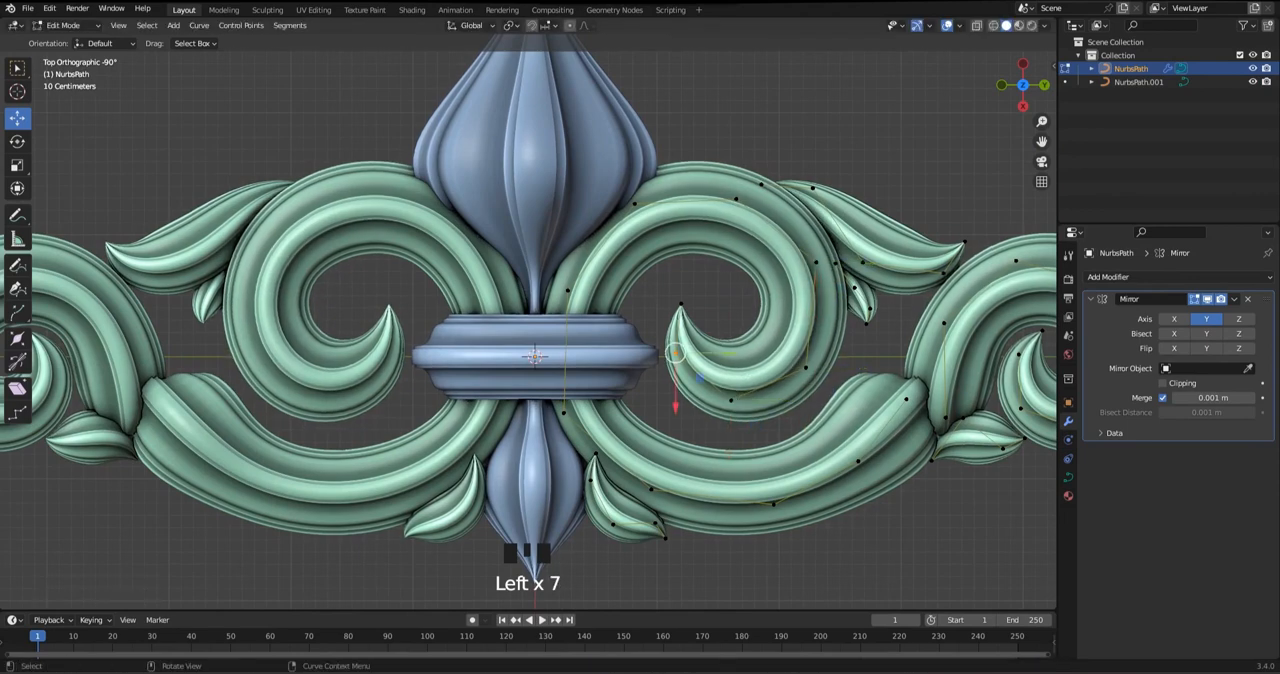
Reposition the control points at the tip and lower turn of the inner scroll to round its curl
{"action": "left_click", "coordinate": [675, 352]}
{"action": "left_click_drag", "start_coordinate": [675, 352], "coordinate": [696, 315]}
{"action": "key", "text": "ctrl+z"}
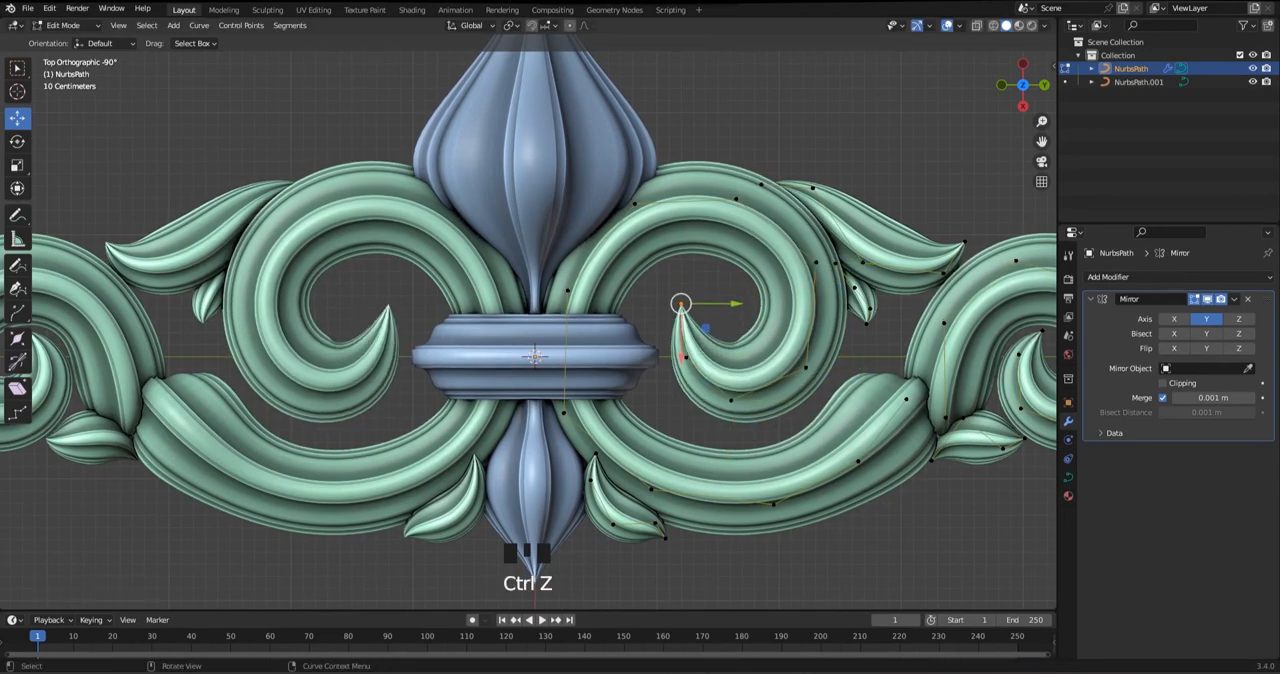
{"action": "left_click", "coordinate": [731, 400]}
{"action": "left_click_drag", "start_coordinate": [731, 399], "coordinate": [743, 395]}
{"action": "left_click", "coordinate": [686, 357]}
{"action": "left_click_drag", "start_coordinate": [686, 357], "coordinate": [686, 366]}
{"action": "left_click", "coordinate": [681, 304]}
{"action": "left_click_drag", "start_coordinate": [681, 304], "coordinate": [698, 378]}
Fine-tune the inner scroll's control points along its bottom, outer side and crown for an even spiral
{"action": "left_click_drag", "start_coordinate": [686, 366], "coordinate": [755, 407]}
{"action": "left_click_drag", "start_coordinate": [743, 395], "coordinate": [750, 395]}
{"action": "left_click_drag", "start_coordinate": [795, 353], "coordinate": [820, 378]}
{"action": "left_click_drag", "start_coordinate": [808, 366], "coordinate": [812, 362]}
{"action": "left_click_drag", "start_coordinate": [816, 262], "coordinate": [817, 265]}
{"action": "left_click_drag", "start_coordinate": [736, 199], "coordinate": [741, 201]}
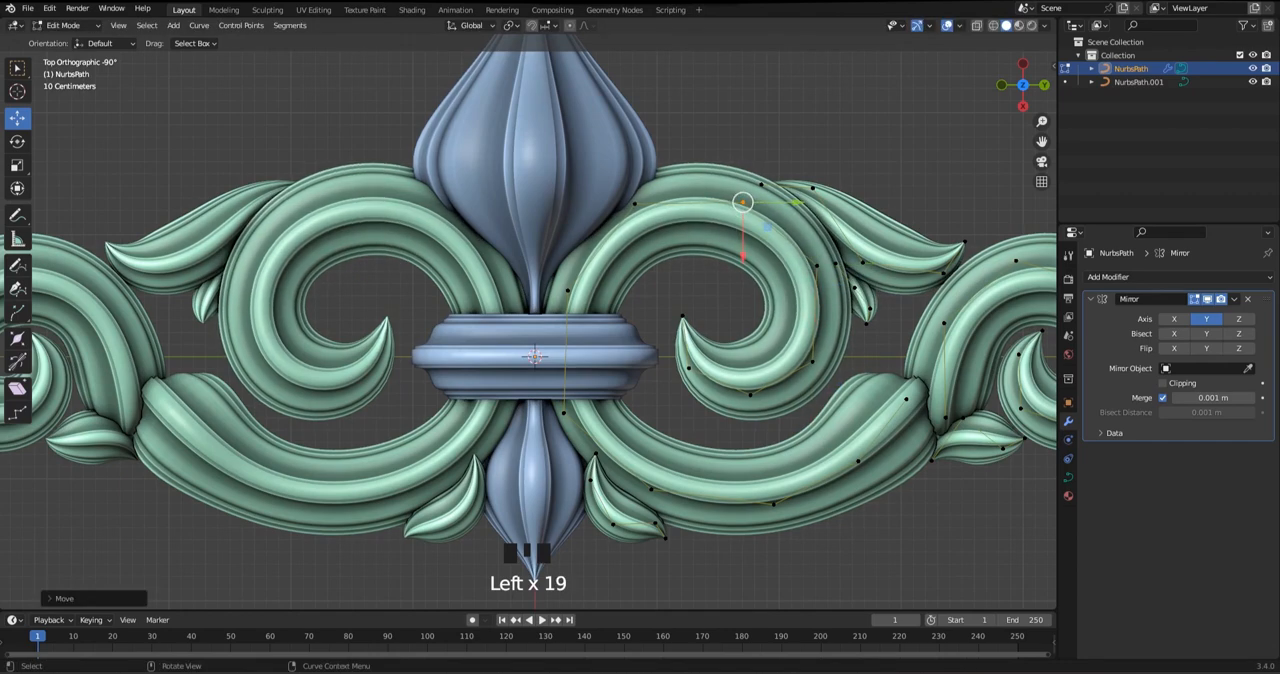
{"action": "left_click_drag", "start_coordinate": [624, 192], "coordinate": [650, 226]}
{"action": "left_click_drag", "start_coordinate": [635, 204], "coordinate": [635, 204]}
Move the upper leaf's base control point so the leaf emerges smoothly from the inner scroll
{"action": "key", "text": "Tab"}
{"action": "key", "text": "Tab"}
{"action": "left_click", "coordinate": [764, 182]}
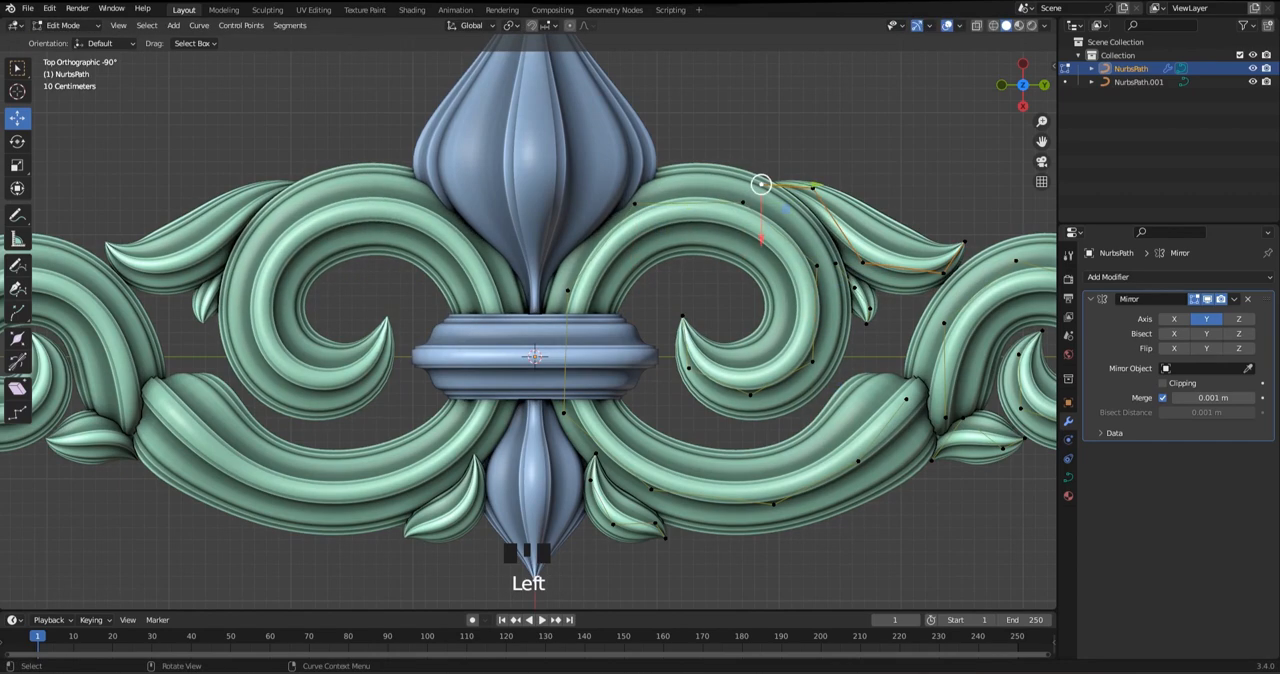
{"action": "left_click_drag", "start_coordinate": [764, 182], "coordinate": [763, 179]}
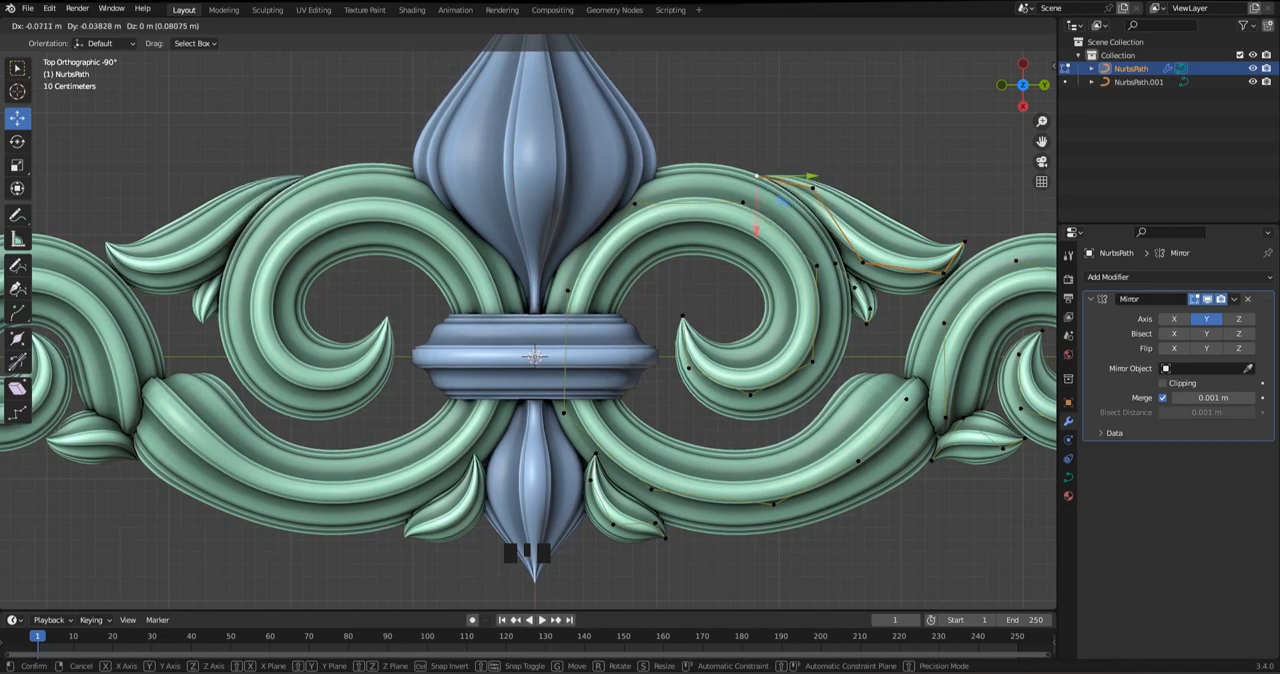
Add a UV sphere and move its mesh in Edit Mode into the curl of the inner scroll
{"action": "scroll", "coordinate": [430, 183], "scroll_direction": "down", "scroll_amount": 1}
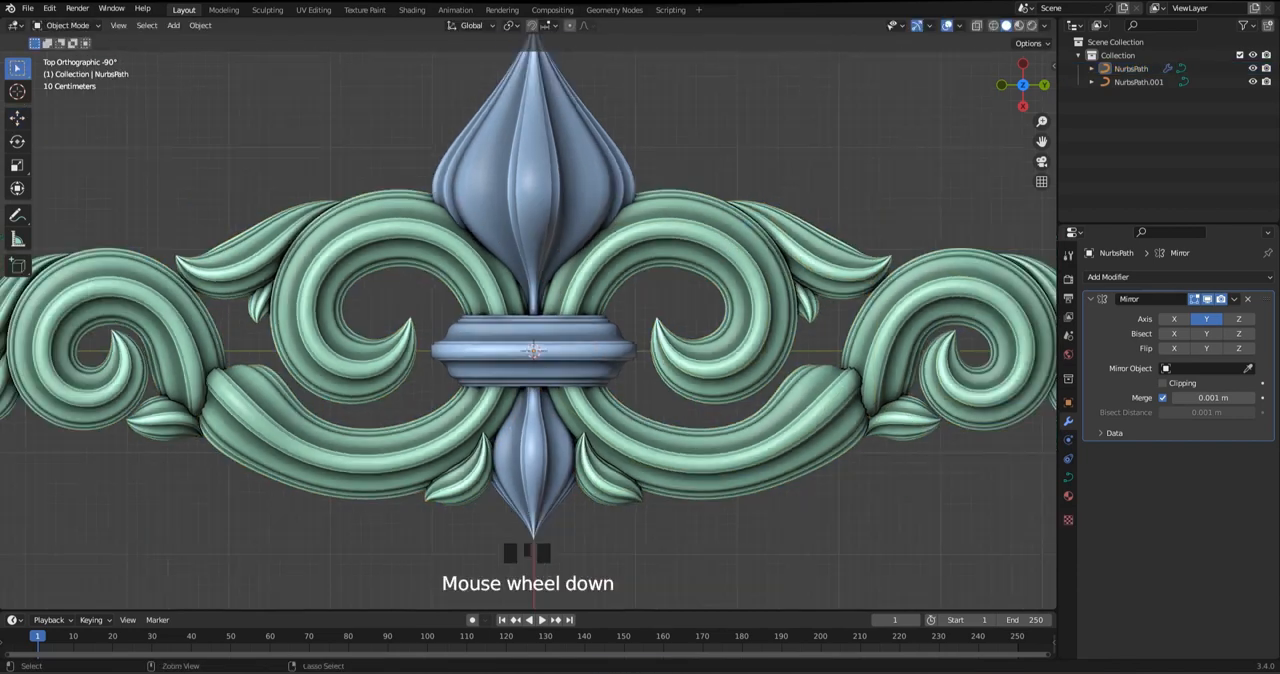
{"action": "scroll", "coordinate": [430, 183], "scroll_direction": "up", "scroll_amount": 3}
{"action": "key", "text": "shift+a"}
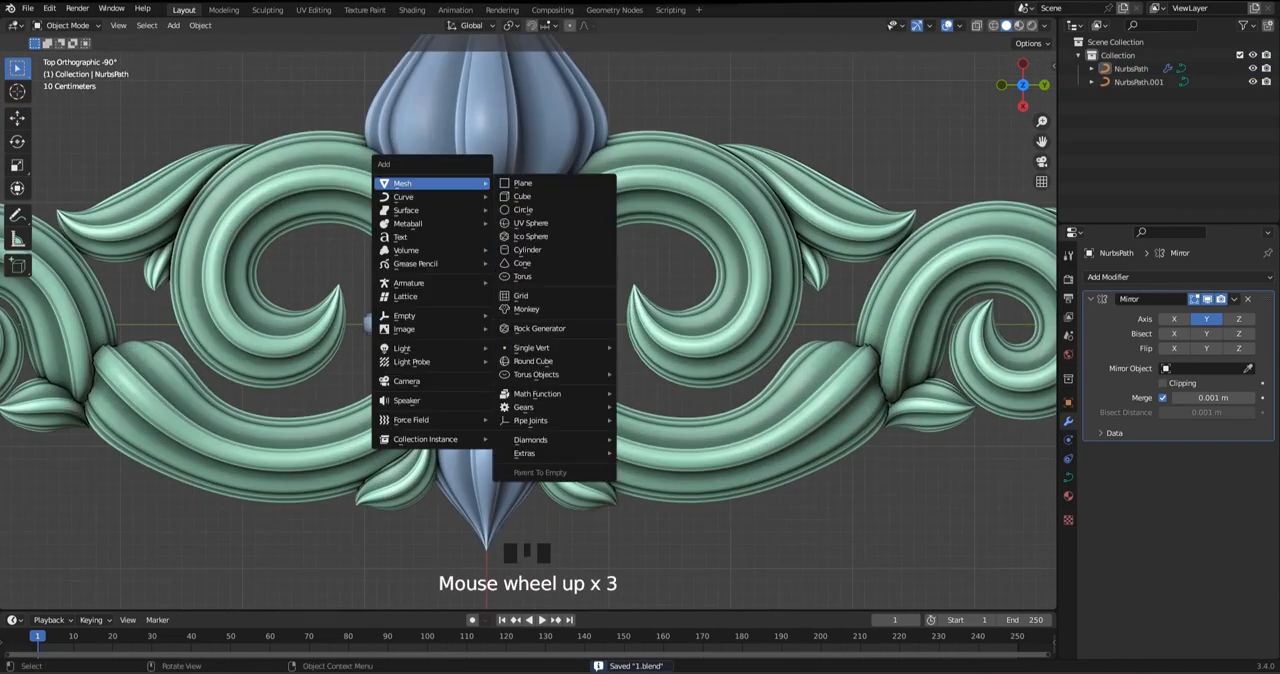
{"action": "left_click", "coordinate": [531, 222]}
{"action": "right_click", "coordinate": [440, 245]}
{"action": "key", "text": "Tab"}
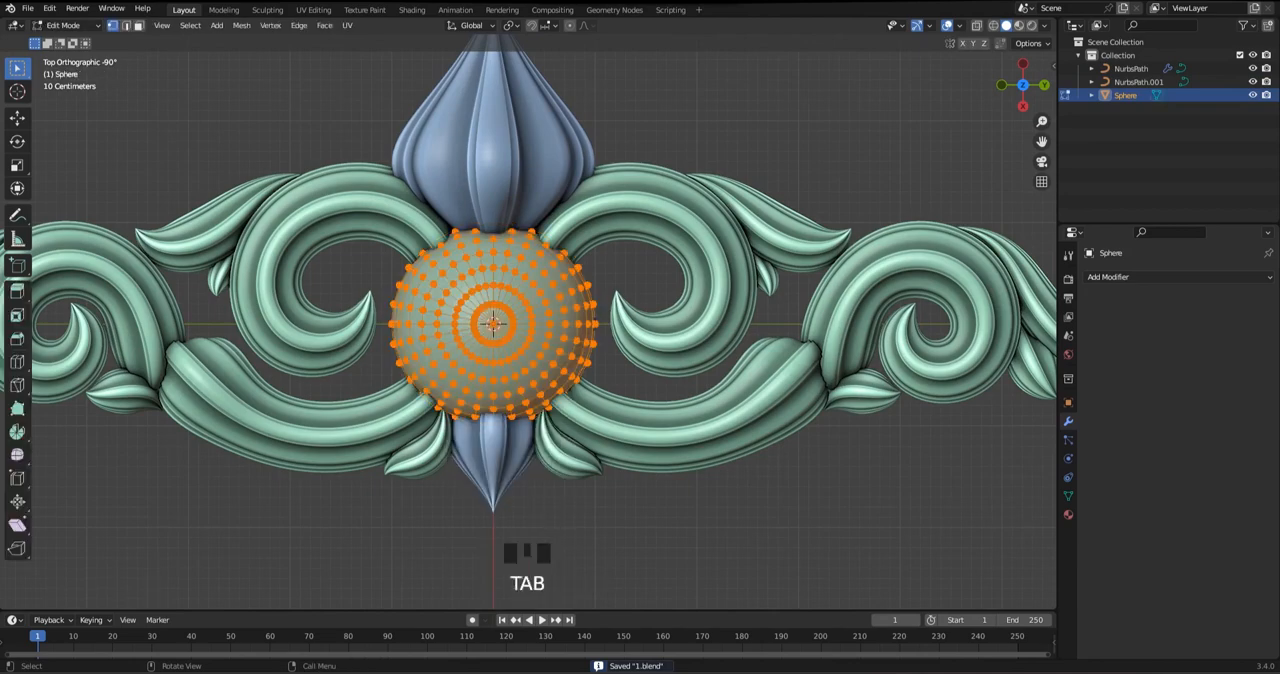
{"action": "left_click_drag", "start_coordinate": [493, 322], "coordinate": [656, 282]}
{"action": "key", "text": "Tab"}
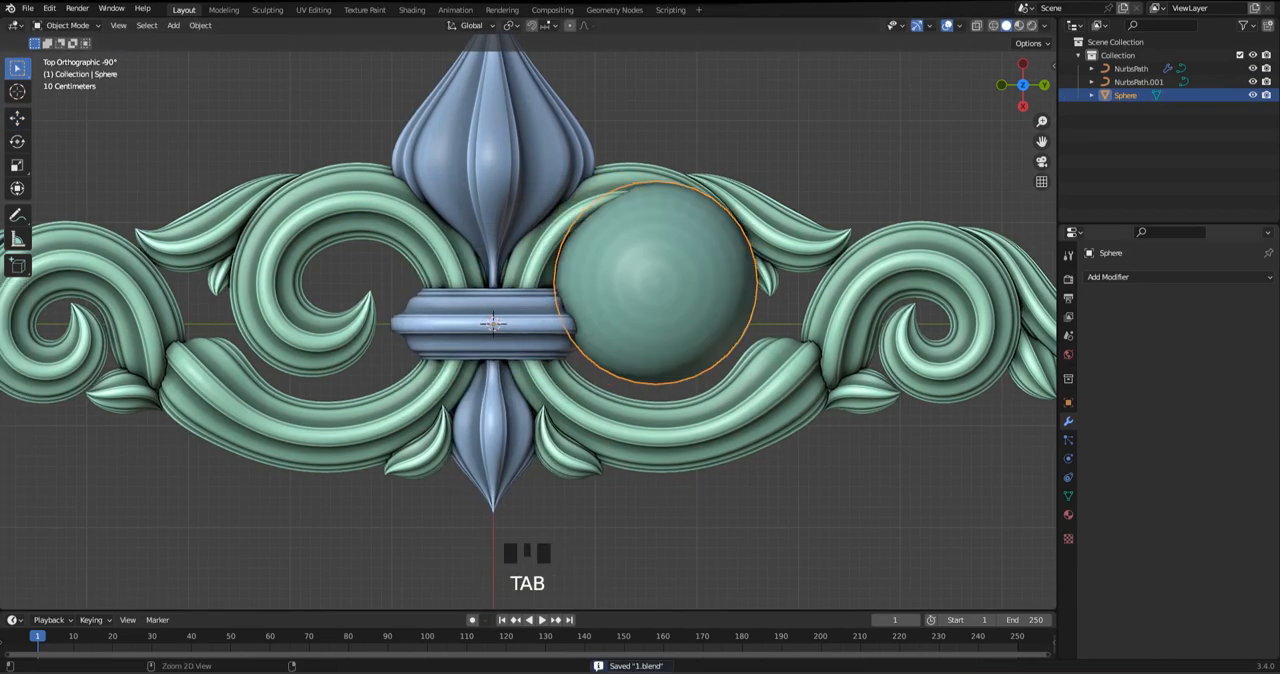
Add a Mirror modifier to the sphere and mirror it across the Y axis only
{"action": "left_click", "coordinate": [1178, 276]}
{"action": "left_click", "coordinate": [1004, 431]}
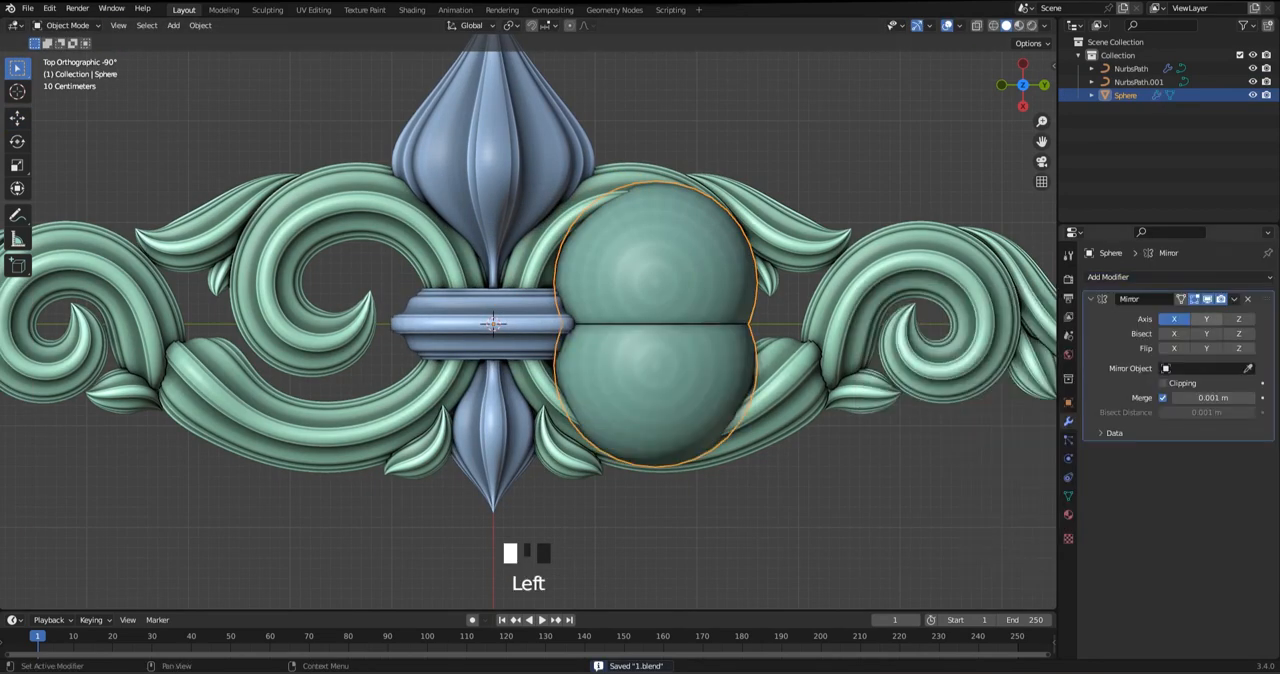
{"action": "left_click", "coordinate": [1206, 319]}
{"action": "left_click", "coordinate": [1174, 319]}
{"action": "key", "text": "a"}
{"action": "key", "text": "ctrl+z"}
Scale the sphere mesh down to about 0.44 so it fits inside the inner scroll
{"action": "key", "text": "Tab"}
{"action": "key", "text": "s"}
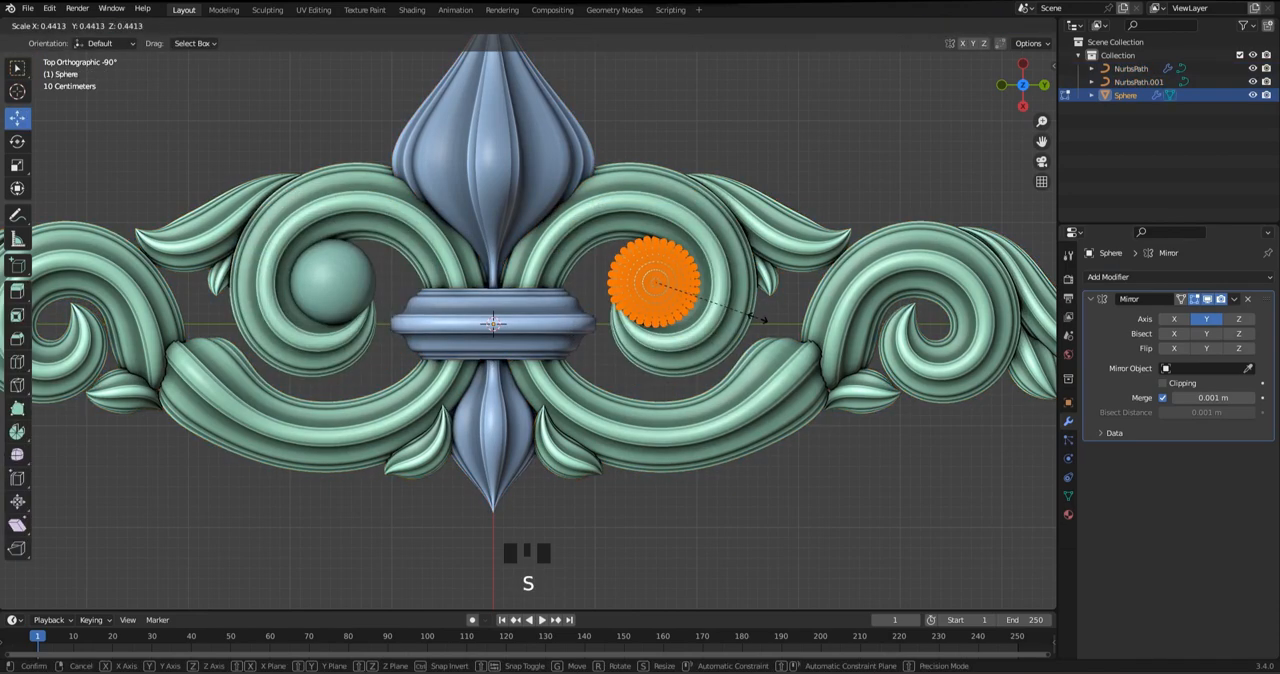
{"action": "left_click", "coordinate": [764, 320]}
{"action": "scroll", "coordinate": [764, 320], "scroll_direction": "up", "scroll_amount": 2}
{"action": "key", "text": "Tab"}
Enter Edit Mode on the scroll curve and shift the inner scroll's two tip control points beside the sphere
{"action": "left_click", "coordinate": [786, 345]}
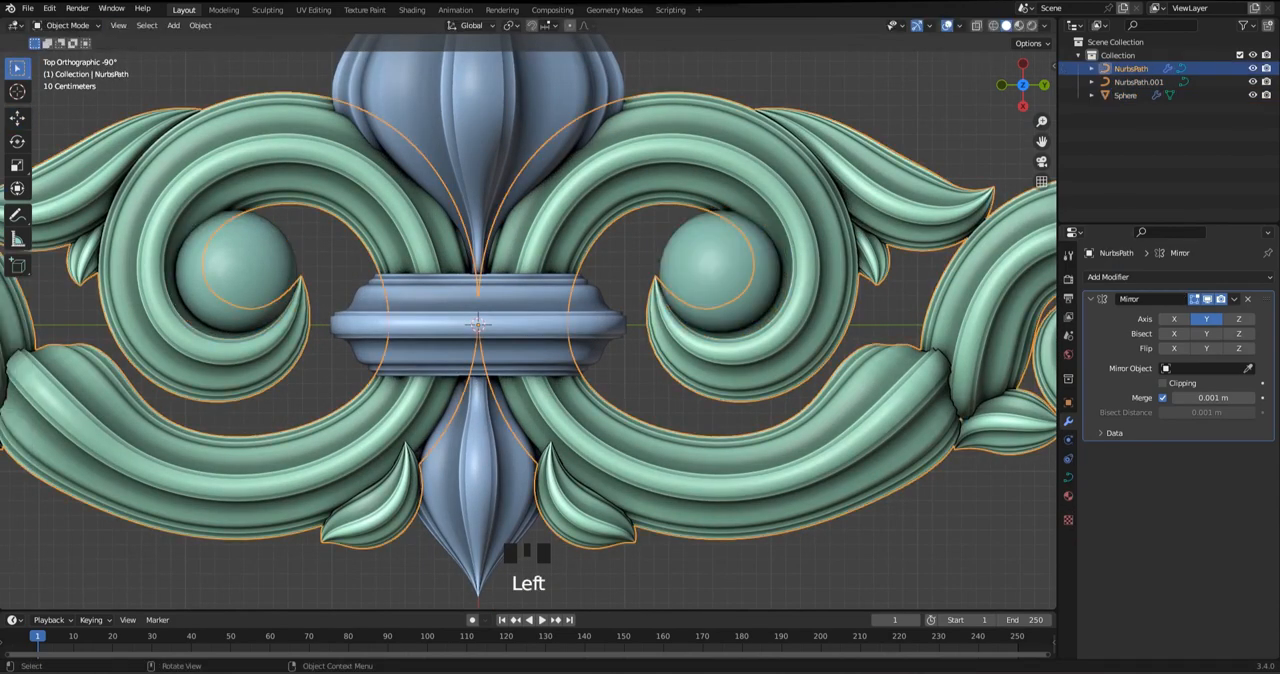
{"action": "key", "text": "Tab"}
{"action": "scroll", "coordinate": [786, 345], "scroll_direction": "up", "scroll_amount": 2}
{"action": "middle_click_drag", "start_coordinate": [786, 345], "coordinate": [744, 351], "text": "shift"}
{"action": "left_click_drag", "start_coordinate": [668, 262], "coordinate": [657, 274]}
{"action": "left_click", "coordinate": [680, 353]}
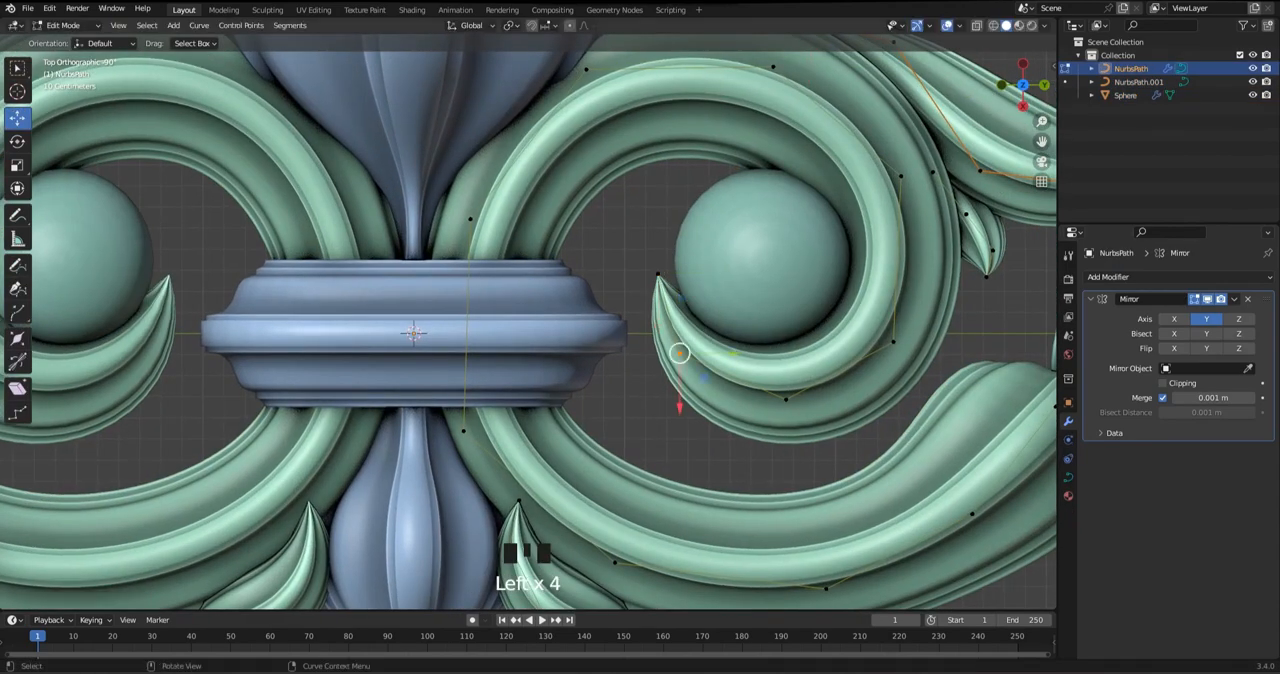
{"action": "left_click_drag", "start_coordinate": [680, 353], "coordinate": [676, 355]}
Nudge the control points along the inner scroll's lower turn and outer side to follow the sphere
{"action": "scroll", "coordinate": [676, 355], "scroll_direction": "down", "scroll_amount": 1}
{"action": "left_click", "coordinate": [744, 386]}
{"action": "left_click_drag", "start_coordinate": [744, 386], "coordinate": [746, 386]}
{"action": "left_click", "coordinate": [746, 386]}
{"action": "left_click", "coordinate": [837, 331]}
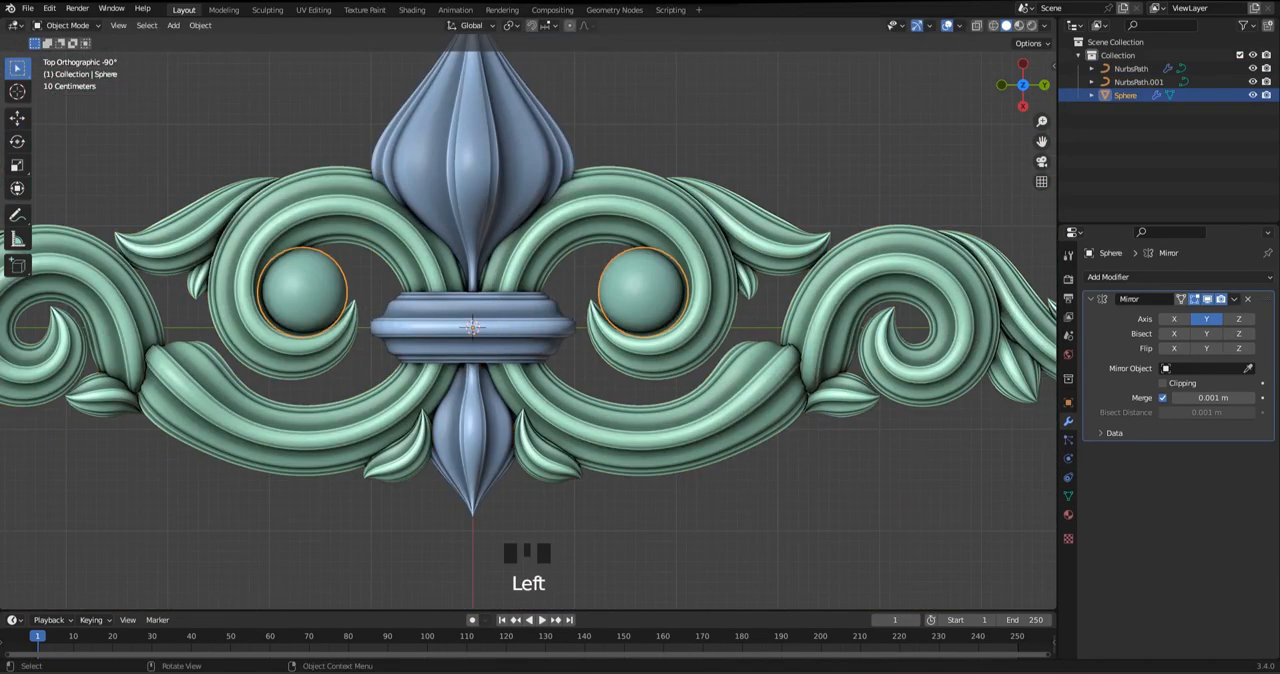
Scale the sphere mesh down further and reposition it within the inner scroll's curl
{"action": "key", "text": "Tab"}
{"action": "scroll", "coordinate": [643, 292], "scroll_direction": "up", "scroll_amount": 3}
{"action": "key", "text": "s"}
{"action": "left_click", "coordinate": [760, 300]}
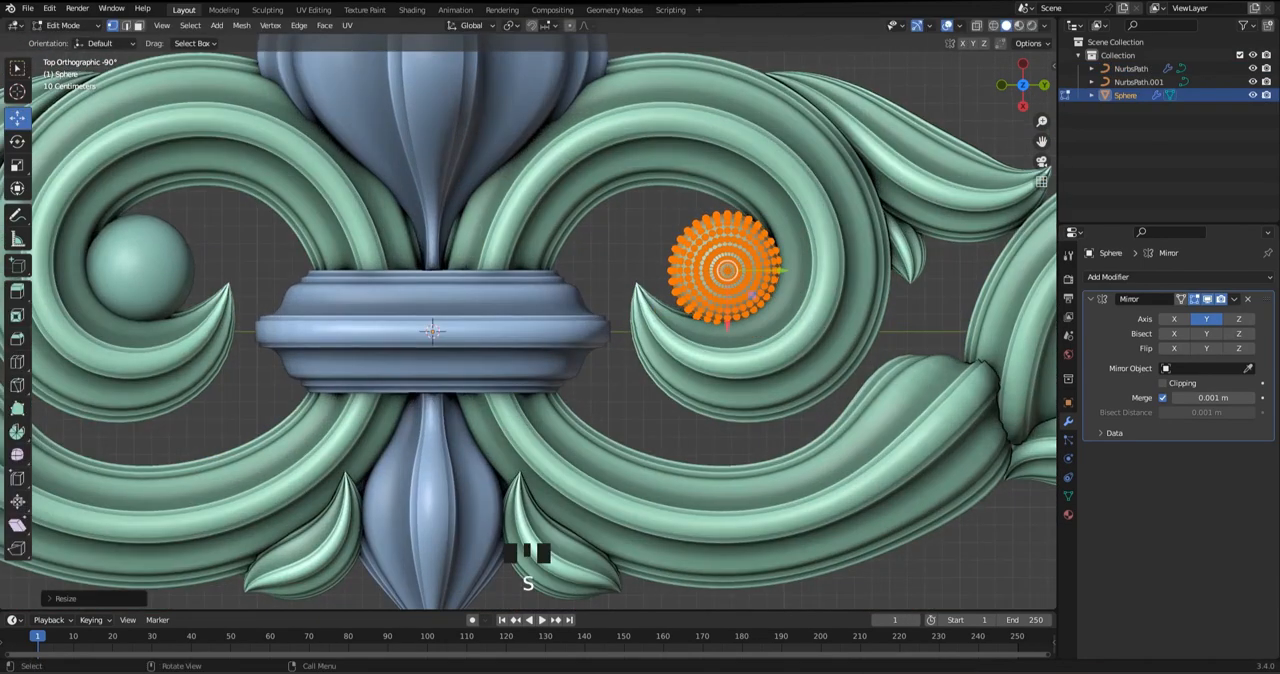
{"action": "left_click_drag", "start_coordinate": [727, 331], "coordinate": [728, 338]}
{"action": "left_click_drag", "start_coordinate": [779, 286], "coordinate": [787, 286]}
{"action": "middle_click_drag", "start_coordinate": [783, 290], "coordinate": [765, 170]}
{"action": "left_click_drag", "start_coordinate": [736, 168], "coordinate": [736, 157]}
{"action": "middle_click_drag", "start_coordinate": [736, 157], "coordinate": [718, 256], "text": "alt"}
Try curling the inner scroll's tip upward and closer around the sphere
{"action": "key", "text": "Tab"}
{"action": "left_click", "coordinate": [655, 340]}
{"action": "key", "text": "Tab"}
{"action": "left_click_drag", "start_coordinate": [608, 257], "coordinate": [656, 307]}
{"action": "left_click_drag", "start_coordinate": [620, 279], "coordinate": [653, 249]}
{"action": "left_click", "coordinate": [635, 343]}
{"action": "left_click_drag", "start_coordinate": [635, 343], "coordinate": [654, 333]}
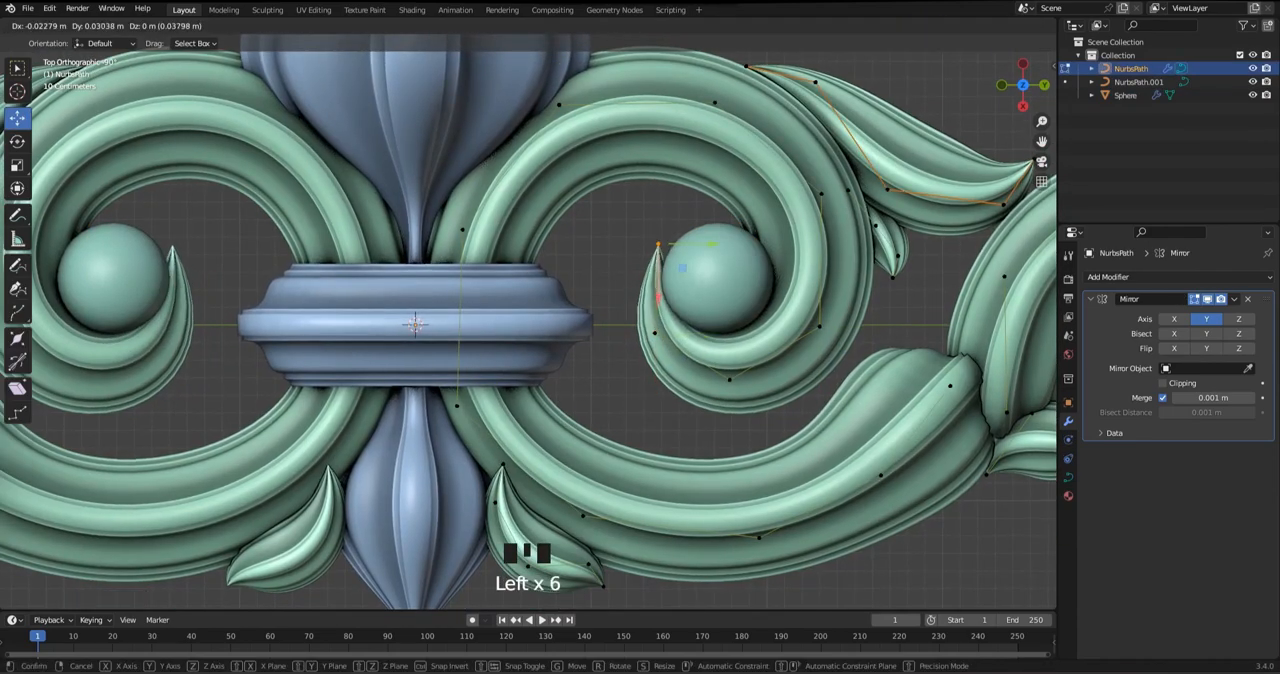
{"action": "key", "text": "Left"}
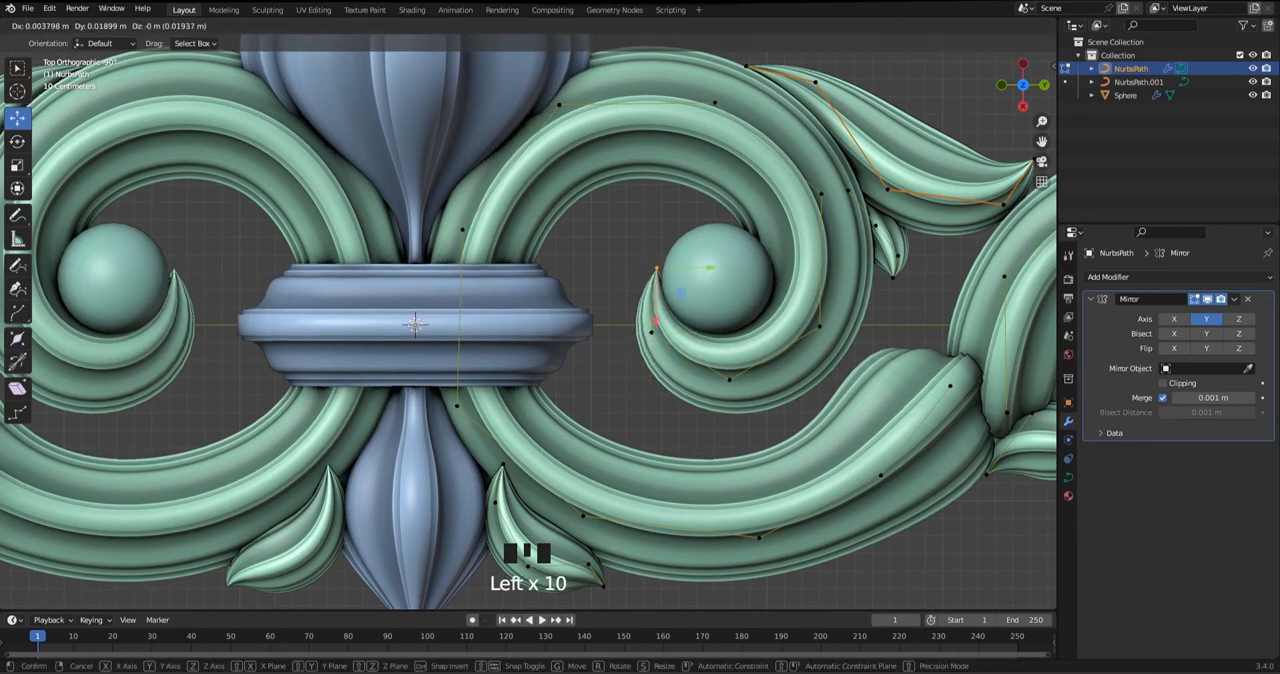
{"action": "left_click_drag", "start_coordinate": [656, 268], "coordinate": [657, 269]}
{"action": "middle_click_drag", "start_coordinate": [657, 269], "coordinate": [645, 233], "text": "shift"}
Undo the recent control point moves on the inner scroll's tip
{"action": "left_click", "coordinate": [717, 344]}
{"action": "left_click_drag", "start_coordinate": [717, 344], "coordinate": [734, 346]}
{"action": "scroll", "coordinate": [734, 346], "scroll_direction": "down", "scroll_amount": 2}
{"action": "middle_click_drag", "start_coordinate": [734, 346], "coordinate": [746, 319], "text": "shift"}
{"action": "key", "text": "ctrl+z"}
{"action": "key", "text": "ctrl+z"}
{"action": "key", "text": "ctrl+z"}
{"action": "key", "text": "ctrl+z"}
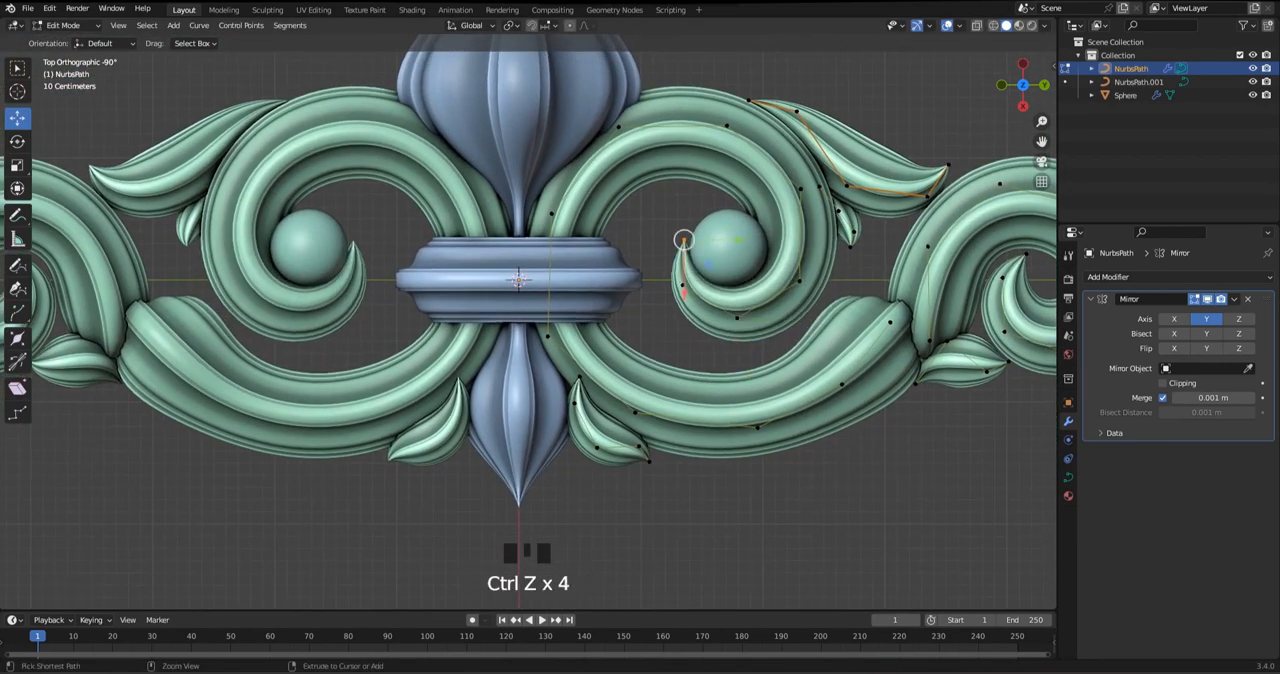
{"action": "key", "text": "ctrl+z"}
{"action": "key", "text": "ctrl+z"}
{"action": "key", "text": "ctrl+z"}
{"action": "key", "text": "ctrl+z"}
{"action": "key", "text": "ctrl+z"}
{"action": "key", "text": "ctrl+z"}
{"action": "key", "text": "ctrl+z"}
{"action": "key", "text": "ctrl+z"}
Enlarge the sphere mesh and shift it so it fills the inner scroll's curl
{"action": "left_click", "coordinate": [728, 248]}
{"action": "key", "text": "Tab"}
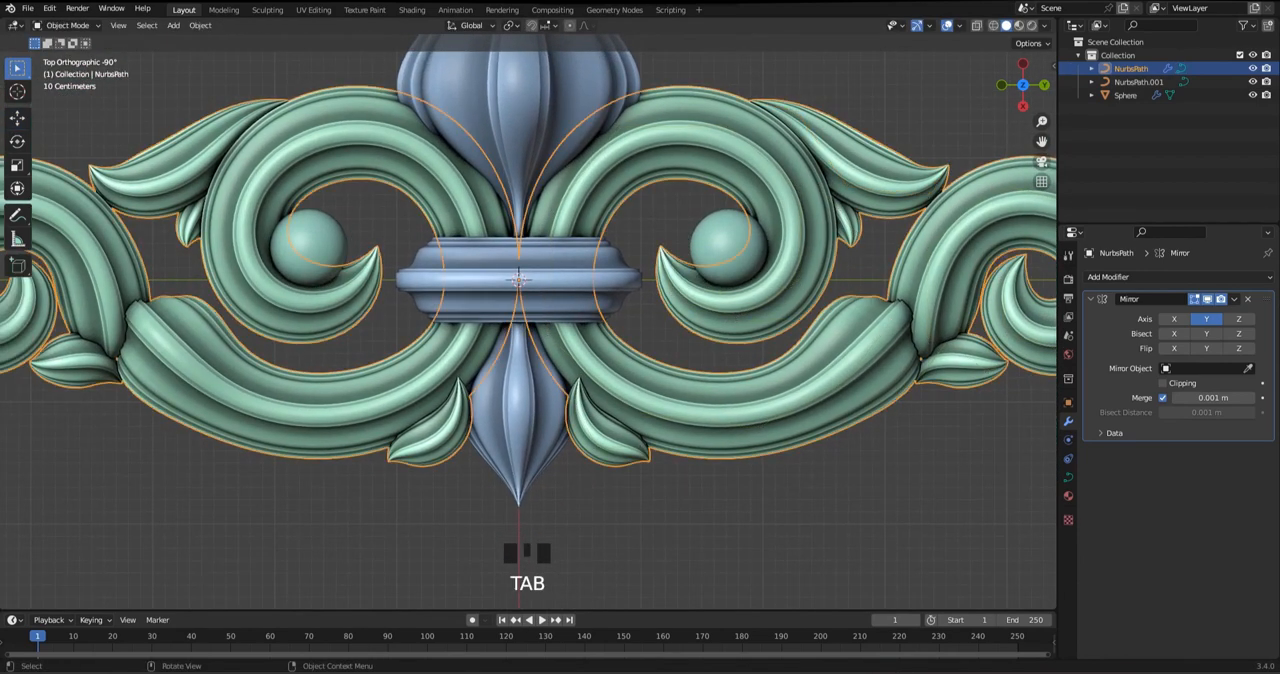
{"action": "key", "text": "s"}
{"action": "left_click", "coordinate": [866, 303]}
{"action": "left_click_drag", "start_coordinate": [729, 248], "coordinate": [667, 245]}
Move the inner scroll's tip and lower control points so the curl hugs the enlarged sphere
{"action": "key", "text": "Tab"}
{"action": "left_click", "coordinate": [676, 287]}
{"action": "key", "text": "Tab"}
{"action": "left_click", "coordinate": [660, 246]}
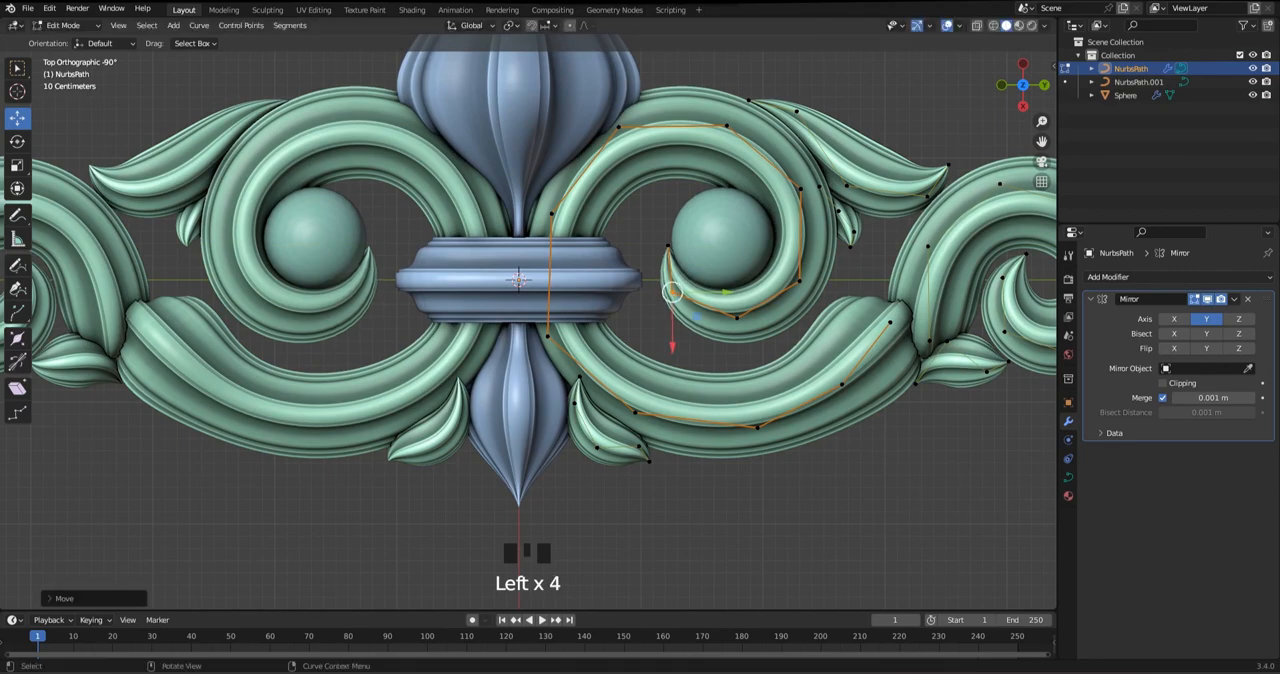
{"action": "left_click", "coordinate": [737, 318]}
{"action": "left_click_drag", "start_coordinate": [737, 318], "coordinate": [800, 281]}
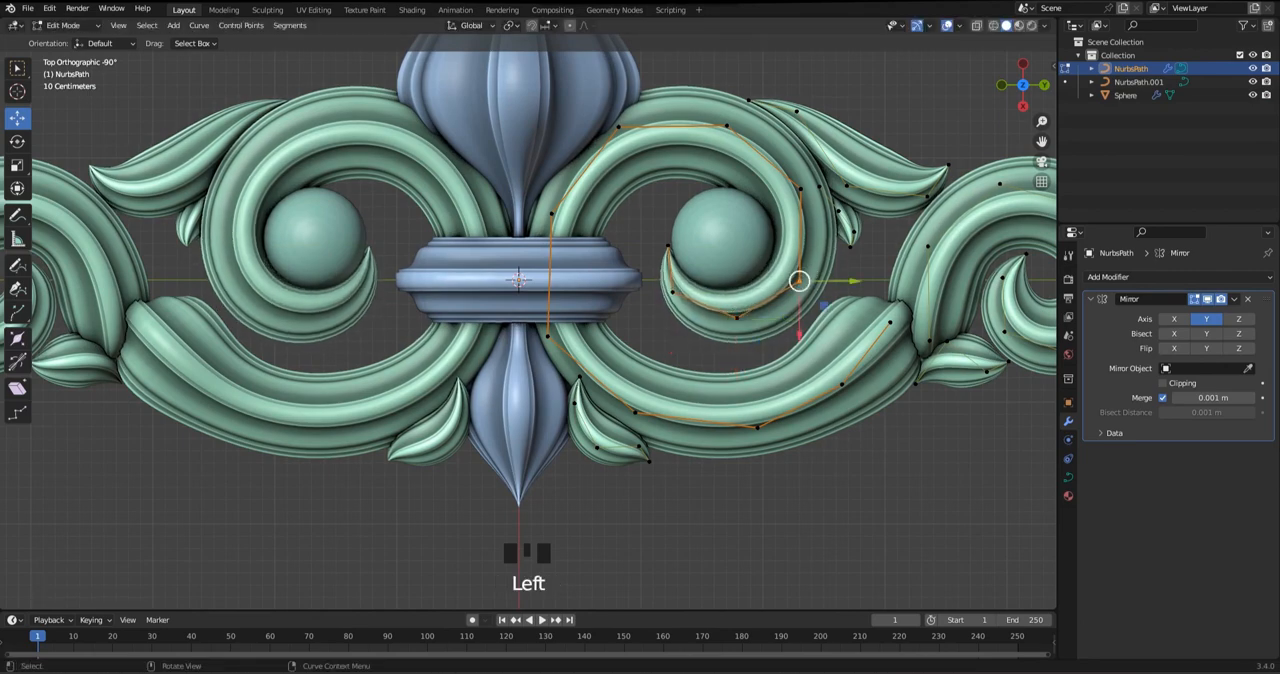
{"action": "left_click", "coordinate": [799, 283]}
Shift the control point at the inner scroll's crown, leave Edit Mode and save the file
{"action": "left_click_drag", "start_coordinate": [800, 189], "coordinate": [802, 189]}
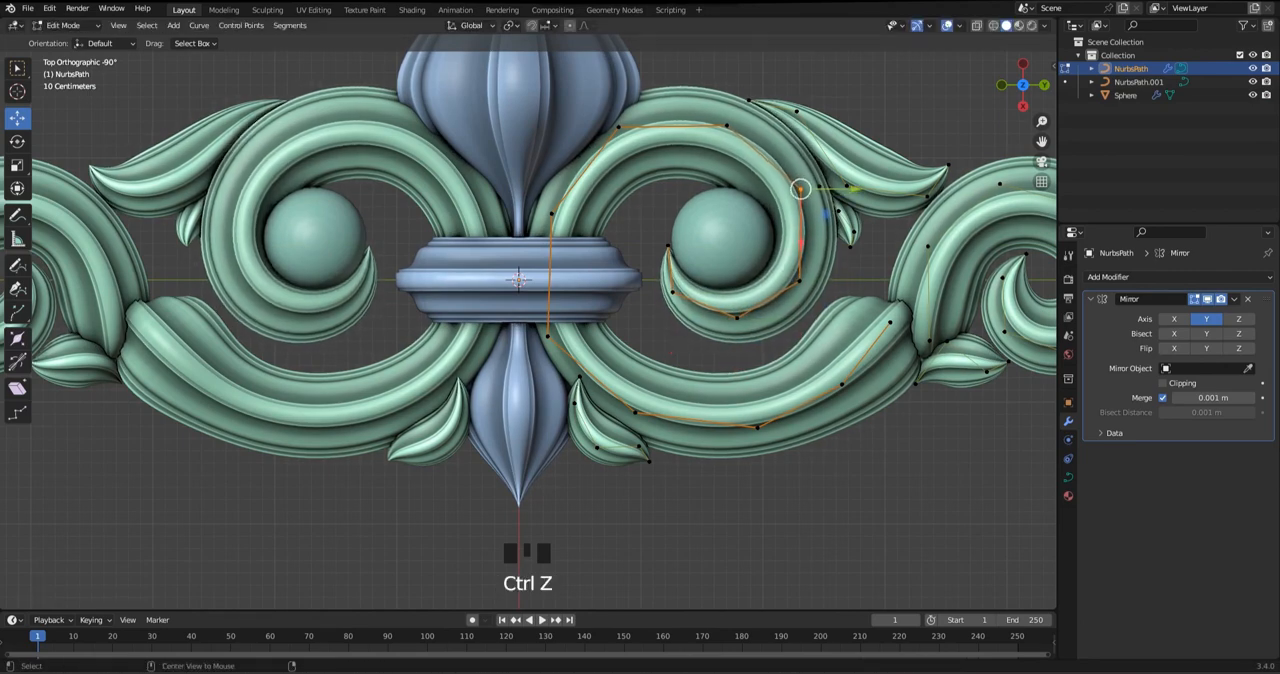
{"action": "left_click", "coordinate": [873, 285]}
{"action": "middle_click_drag", "start_coordinate": [870, 285], "coordinate": [848, 339], "text": "shift"}
{"action": "left_click", "coordinate": [705, 180]}
{"action": "left_click_drag", "start_coordinate": [705, 180], "coordinate": [714, 181]}
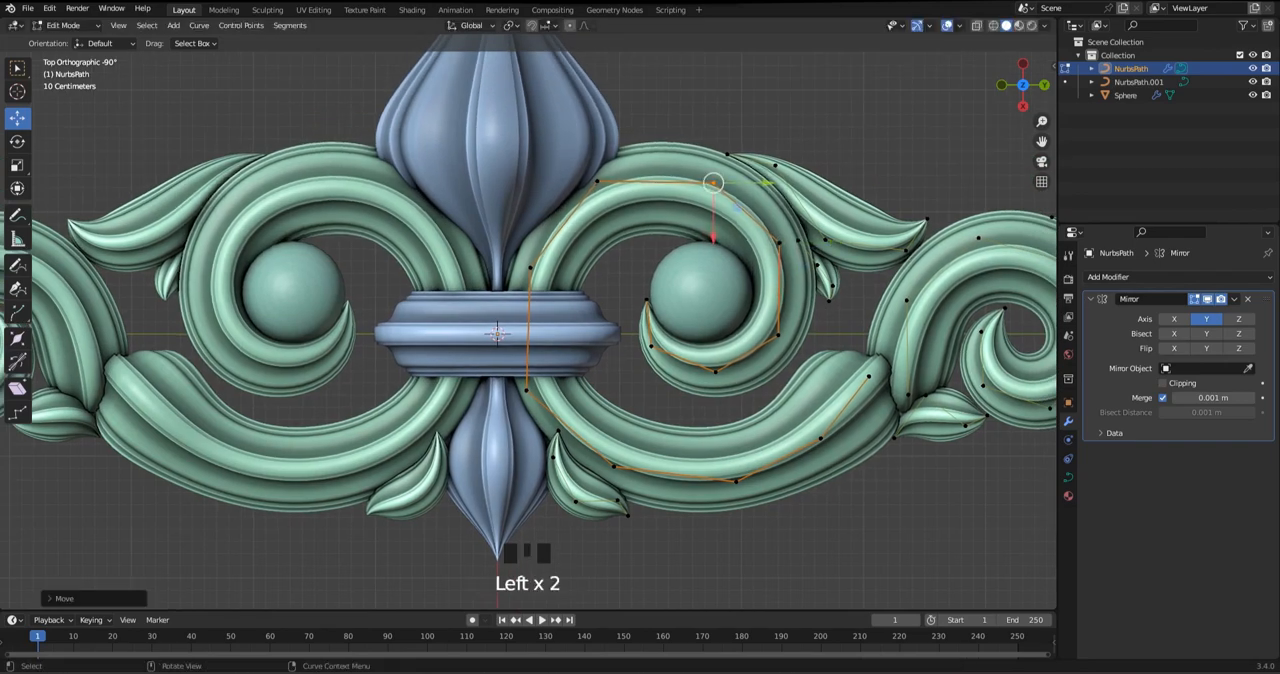
{"action": "key", "text": "Tab"}
{"action": "scroll", "coordinate": [714, 181], "scroll_direction": "down", "scroll_amount": 4}
{"action": "left_click", "coordinate": [605, 305]}
{"action": "key", "text": "ctrl+s"}
Duplicate the sphere mesh in Edit Mode, place the copy in the outer scroll's curl and scale it to fit
{"action": "key", "text": "Tab"}
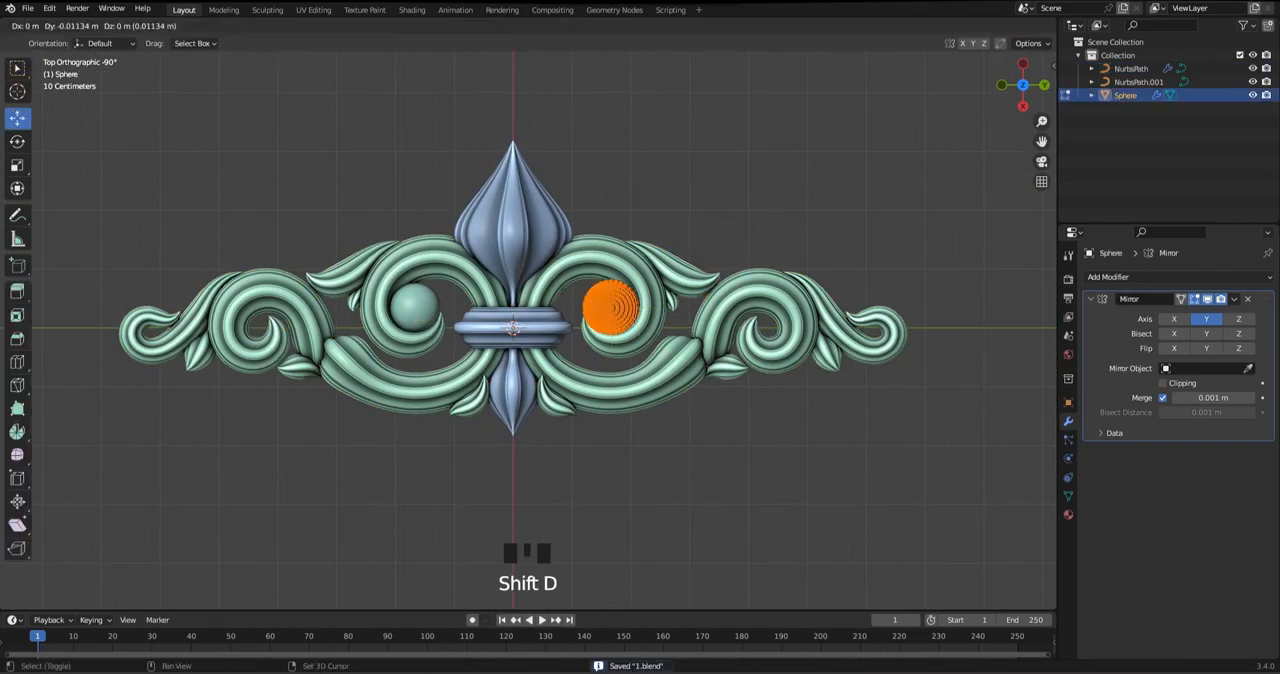
{"action": "left_click", "coordinate": [771, 376]}
{"action": "scroll", "coordinate": [771, 376], "scroll_direction": "up", "scroll_amount": 4}
{"action": "key", "text": "s"}
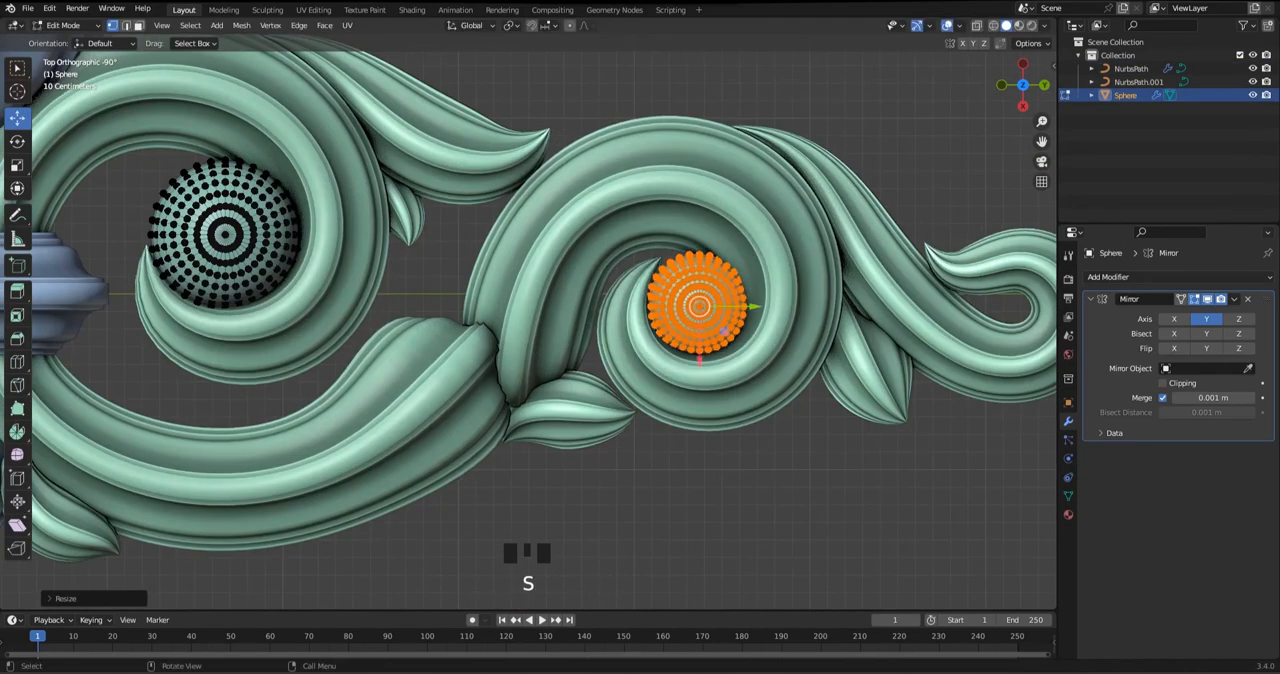
{"action": "key", "text": "Tab"}
Move the outer scroll's tip and lower inner control points so its curl wraps around the small sphere
{"action": "left_click", "coordinate": [630, 316]}
{"action": "key", "text": "Tab"}
{"action": "scroll", "coordinate": [700, 260], "scroll_direction": "up", "scroll_amount": 3}
{"action": "middle_click_drag", "start_coordinate": [759, 210], "coordinate": [711, 246], "text": "shift"}
{"action": "left_click", "coordinate": [711, 246]}
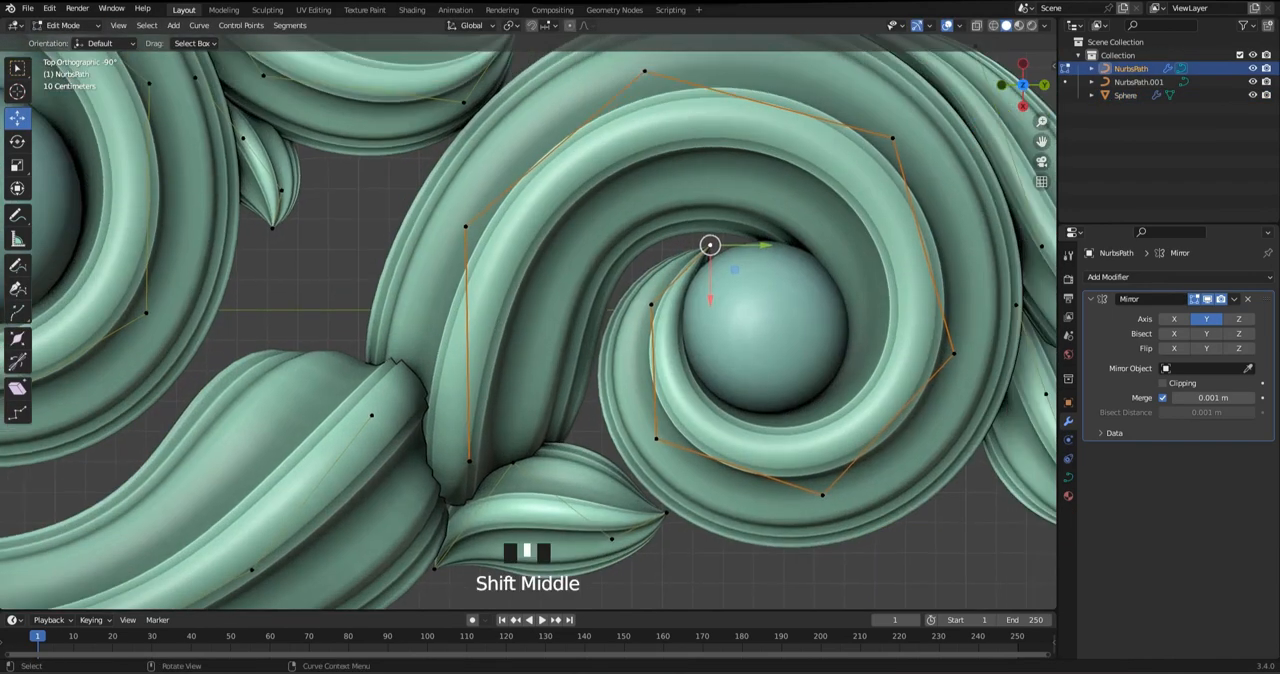
{"action": "left_click_drag", "start_coordinate": [711, 246], "coordinate": [713, 252]}
{"action": "left_click", "coordinate": [652, 305]}
{"action": "left_click_drag", "start_coordinate": [652, 305], "coordinate": [651, 304]}
{"action": "left_click", "coordinate": [656, 438]}
{"action": "left_click_drag", "start_coordinate": [656, 438], "coordinate": [660, 432]}
{"action": "scroll", "coordinate": [660, 432], "scroll_direction": "down", "scroll_amount": 4}
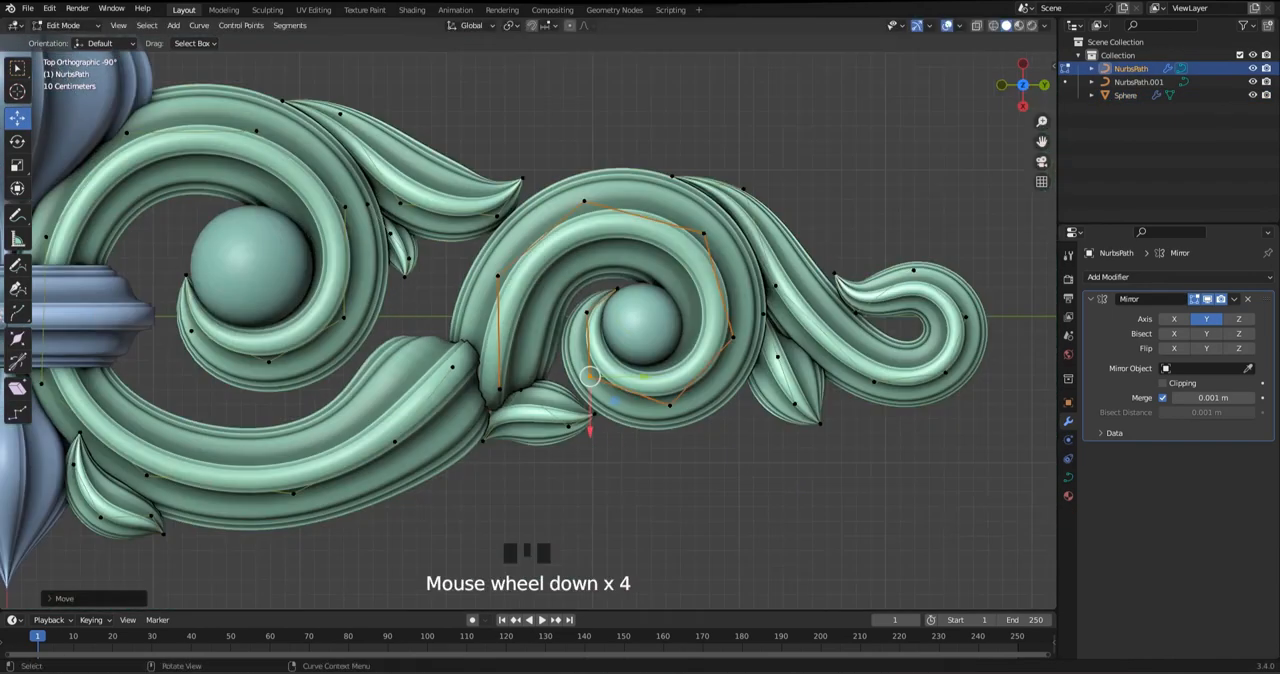
Duplicate the sphere mesh in Edit Mode, place the copy in the outermost end curl and scale it down
{"action": "key", "text": "Tab"}
{"action": "left_click", "coordinate": [643, 326]}
{"action": "key", "text": "Tab"}
{"action": "left_click", "coordinate": [897, 338]}
{"action": "scroll", "coordinate": [950, 345], "scroll_direction": "up", "scroll_amount": 2}
{"action": "middle_click_drag", "start_coordinate": [950, 345], "coordinate": [665, 387], "text": "shift"}
{"action": "key", "text": "s"}
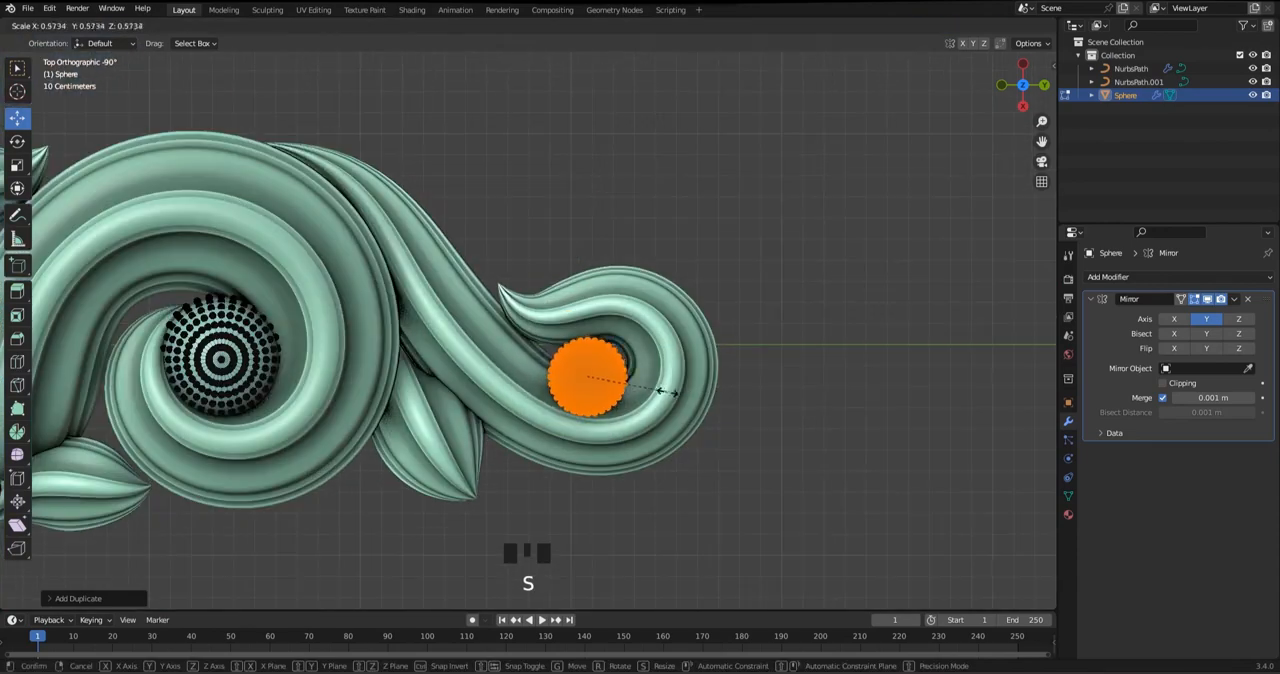
{"action": "left_click", "coordinate": [662, 390]}
Centre the smallest sphere within the outermost curl and fine-tune its scale to fit the opening
{"action": "left_click_drag", "start_coordinate": [588, 377], "coordinate": [591, 356]}
{"action": "scroll", "coordinate": [677, 378], "scroll_direction": "up", "scroll_amount": 2}
{"action": "left_click", "coordinate": [680, 380]}
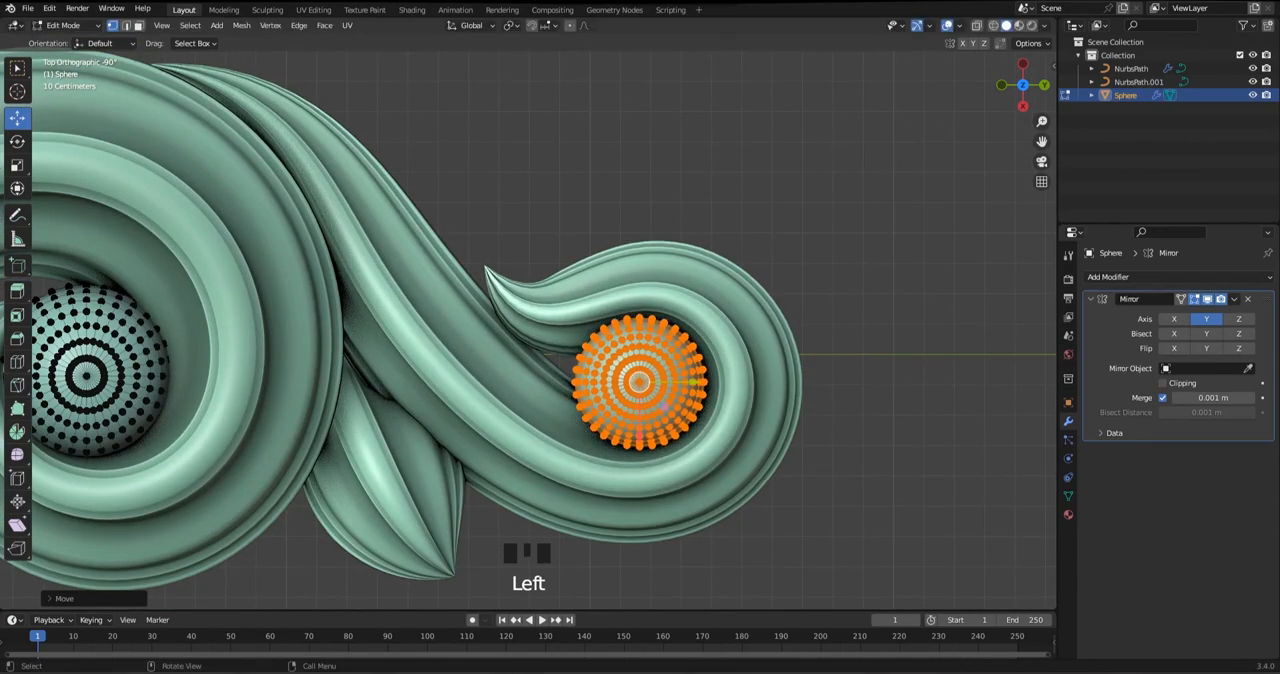
{"action": "key", "text": "s"}
{"action": "left_click", "coordinate": [729, 406]}
Leave Edit Mode, deselect the spheres and save the file
{"action": "key", "text": "Tab"}
{"action": "left_click", "coordinate": [860, 330]}
{"action": "scroll", "coordinate": [528, 335], "scroll_direction": "down", "scroll_amount": 6}
{"action": "middle_click_drag", "start_coordinate": [400, 345], "coordinate": [830, 366], "text": "shift"}
{"action": "scroll", "coordinate": [700, 350], "scroll_direction": "down", "scroll_amount": 4}
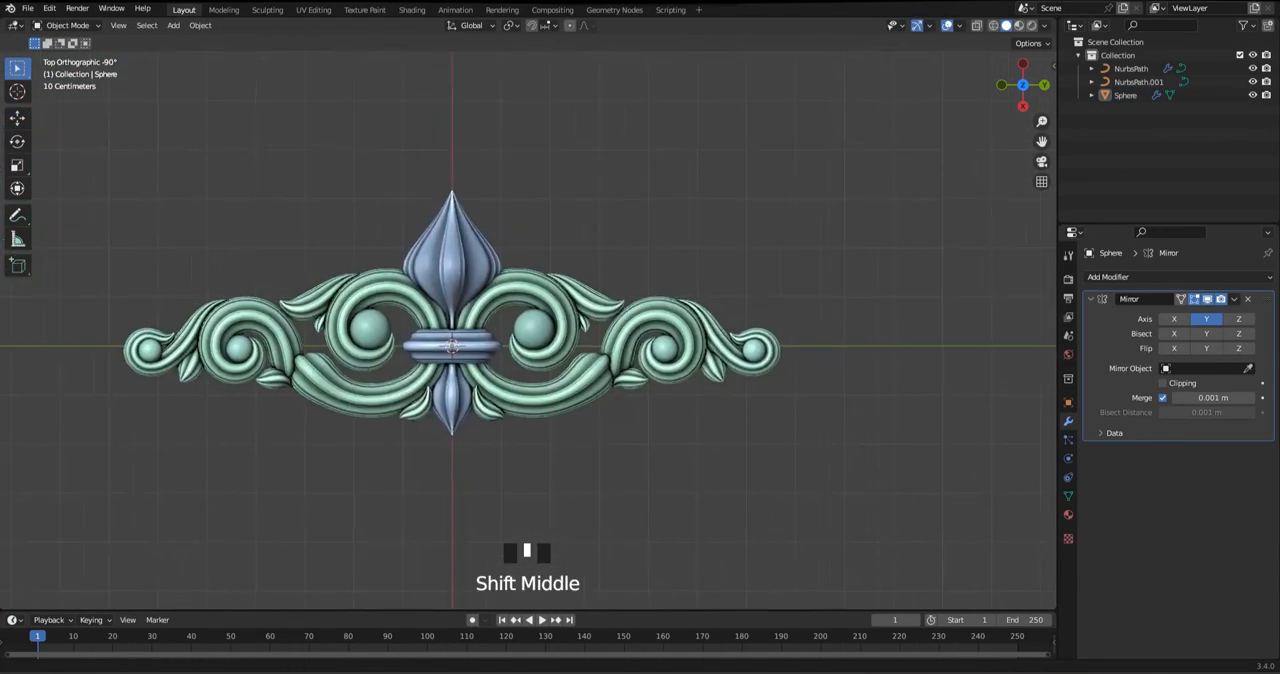
{"action": "scroll", "coordinate": [580, 352], "scroll_direction": "up", "scroll_amount": 2}
{"action": "mouse_move", "coordinate": [500, 350]}
{"action": "middle_mouse_down", "text": "shift"}
{"action": "mouse_move", "coordinate": [580, 352]}
{"action": "mouse_move", "coordinate": [590, 313]}
{"action": "mouse_move", "coordinate": [603, 325]}
{"action": "mouse_move", "coordinate": [645, 298]}
{"action": "mouse_move", "coordinate": [638, 318]}
{"action": "mouse_move", "coordinate": [600, 318]}
{"action": "middle_mouse_up", "text": "shift"}
{"action": "key", "text": "ctrl+s"}
{"action": "left_click", "coordinate": [590, 310]}
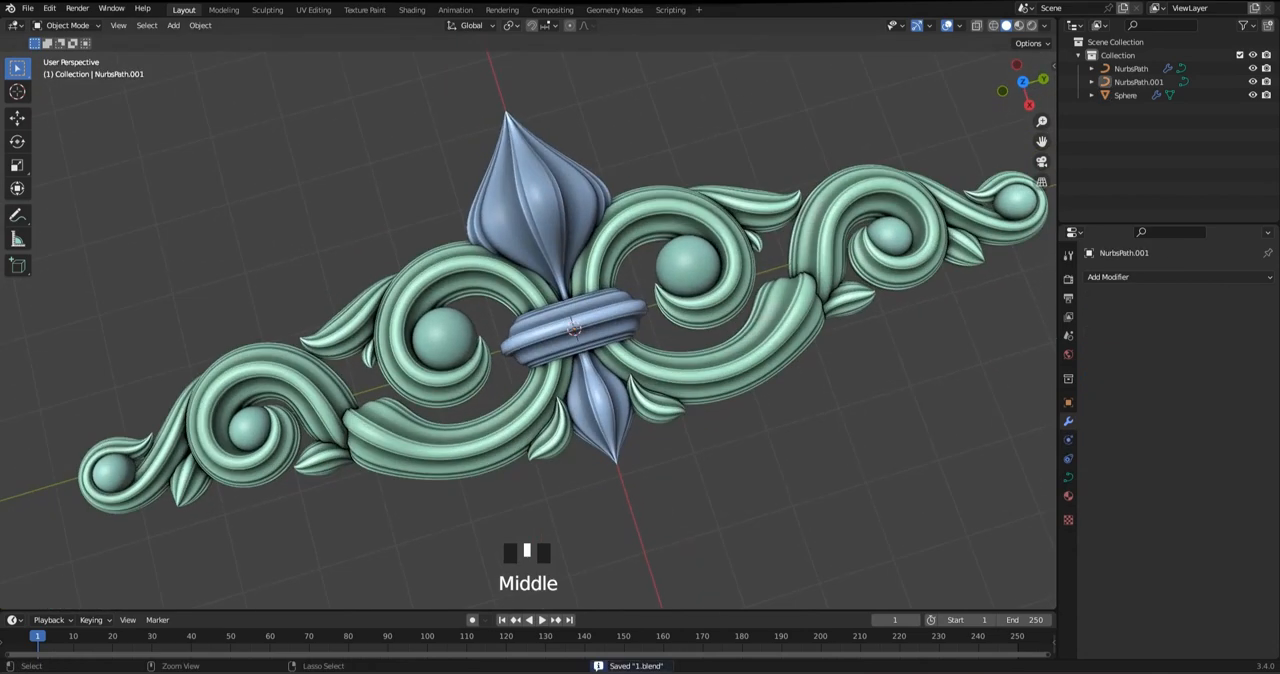
Switch to the Shading workspace, select the scroll curve and give it a new material
{"action": "left_click", "coordinate": [502, 10]}
{"action": "left_click", "coordinate": [412, 10]}
{"action": "middle_click_drag", "start_coordinate": [560, 270], "coordinate": [572, 282]}
{"action": "left_click", "coordinate": [545, 298]}
{"action": "left_click", "coordinate": [654, 391]}
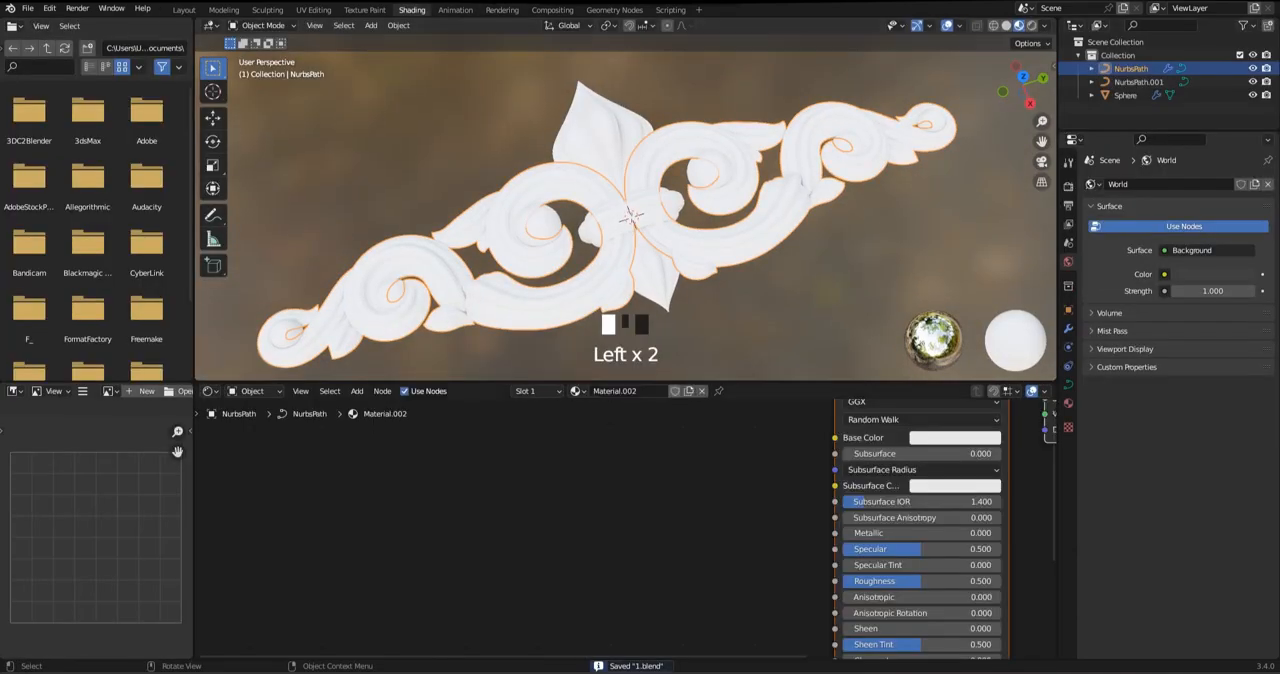
Set the scroll material's Metallic, Specular and Specular Tint to 1.000 and its Roughness to 0.3
{"action": "left_click_drag", "start_coordinate": [745, 526], "coordinate": [851, 526]}
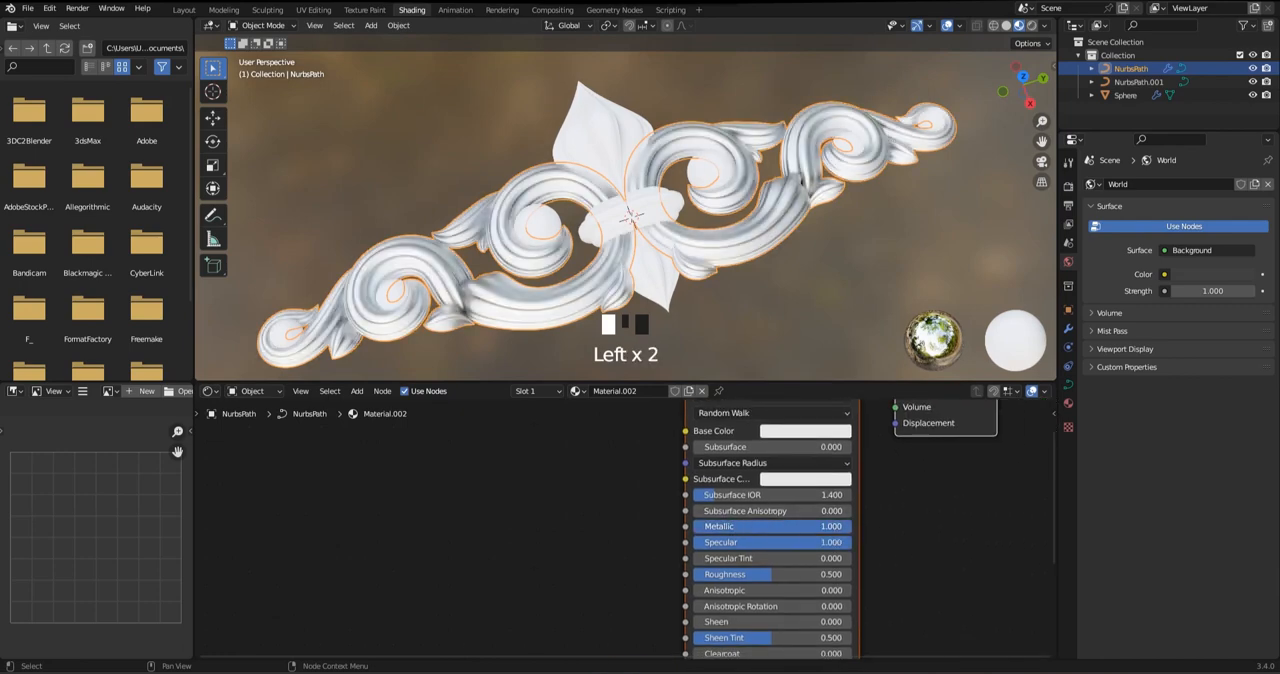
{"action": "left_click_drag", "start_coordinate": [745, 574], "coordinate": [851, 574]}
{"action": "type", "text": "0.3"}
{"action": "key", "text": "Return"}
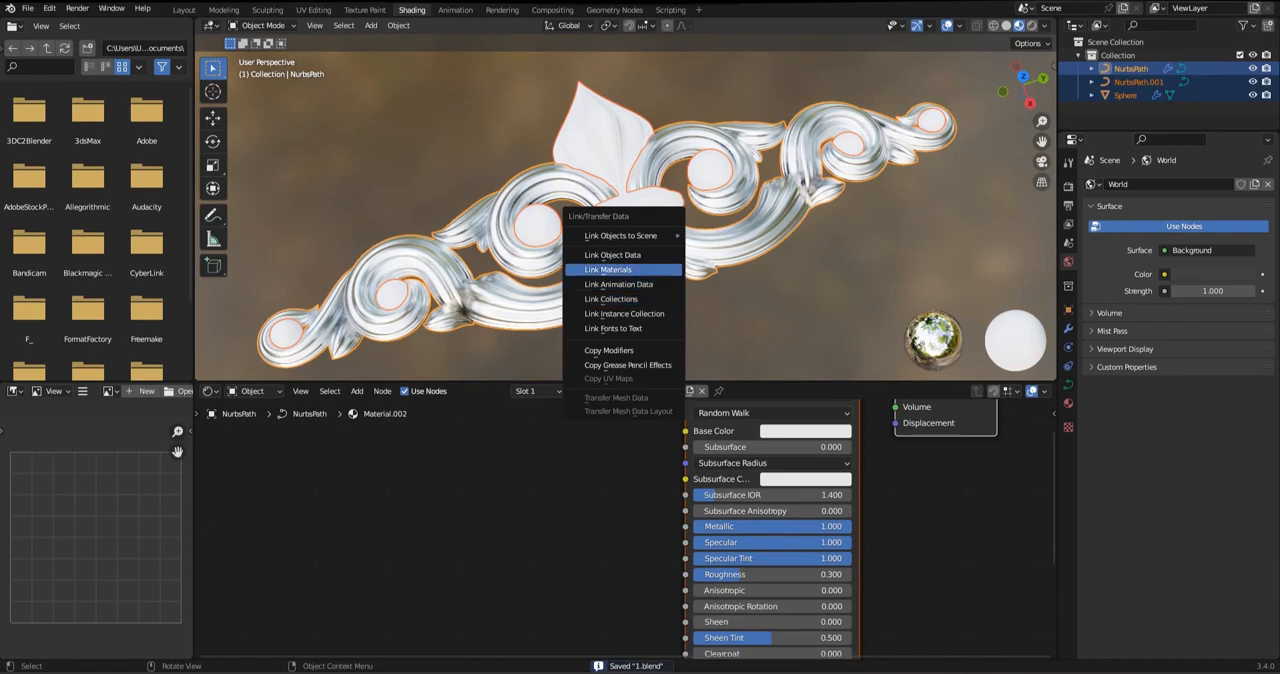
Link the scroll's material to the central bud curves and the spheres
{"action": "left_click", "coordinate": [608, 270]}
{"action": "left_click", "coordinate": [700, 325]}
{"action": "middle_click_drag", "start_coordinate": [690, 318], "coordinate": [692, 332]}
Set the shared material's Base Color to gold with Hue 0.085 and Saturation 0.793, and save the file
{"action": "scroll", "coordinate": [656, 250], "scroll_direction": "up", "scroll_amount": 1}
{"action": "middle_click_drag", "start_coordinate": [685, 452], "coordinate": [617, 525]}
{"action": "scroll", "coordinate": [617, 525], "scroll_direction": "up", "scroll_amount": 6}
{"action": "left_click", "coordinate": [809, 492]}
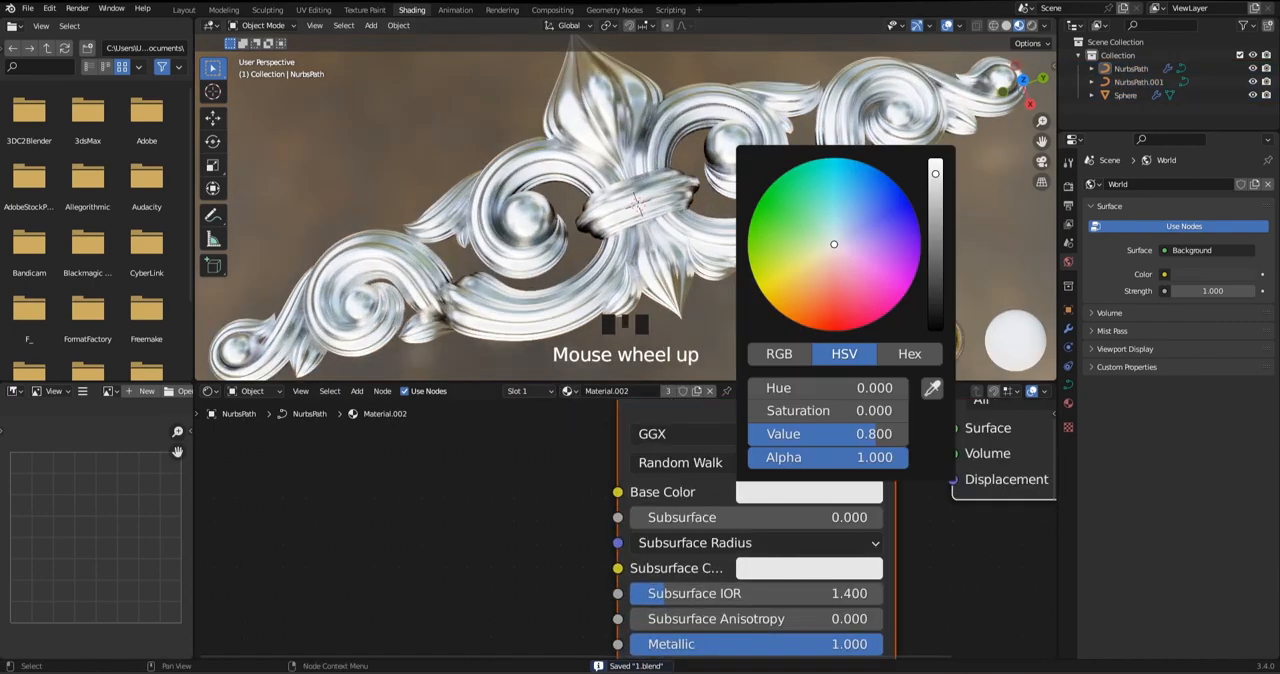
{"action": "left_click", "coordinate": [819, 268]}
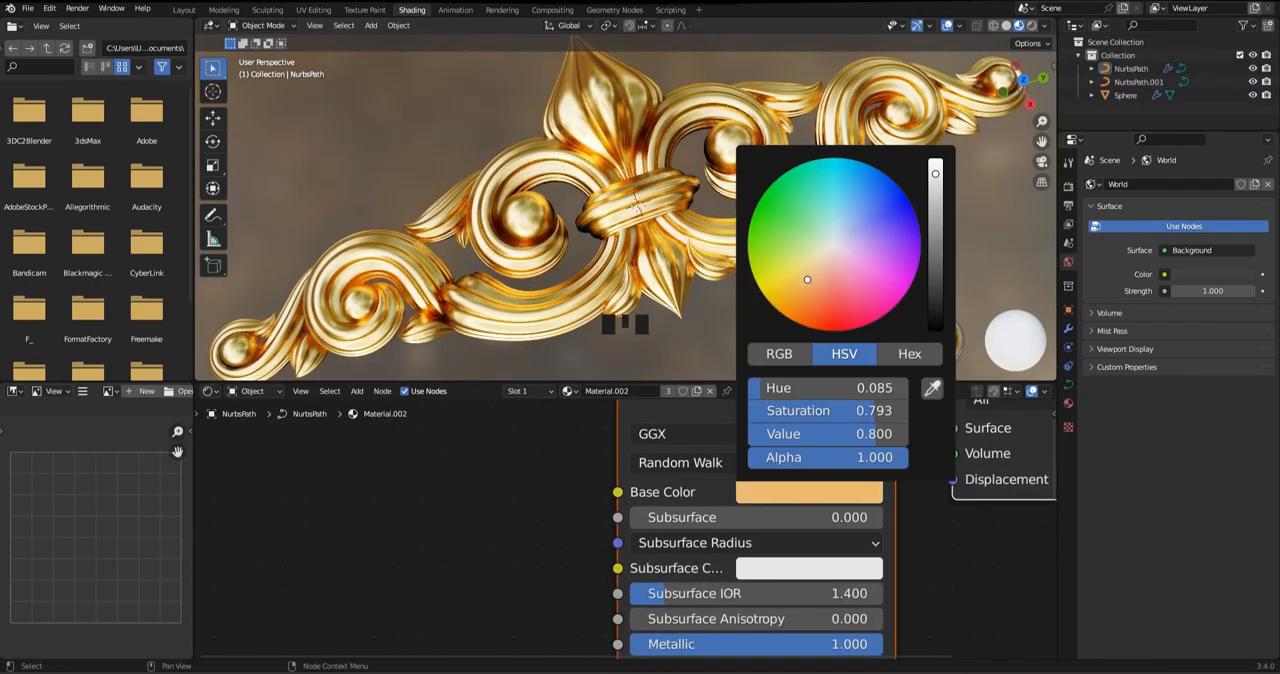
{"action": "middle_click_drag", "start_coordinate": [625, 210], "coordinate": [655, 195]}
{"action": "scroll", "coordinate": [640, 205], "scroll_direction": "up", "scroll_amount": 2}
{"action": "key", "text": "ctrl+s"}
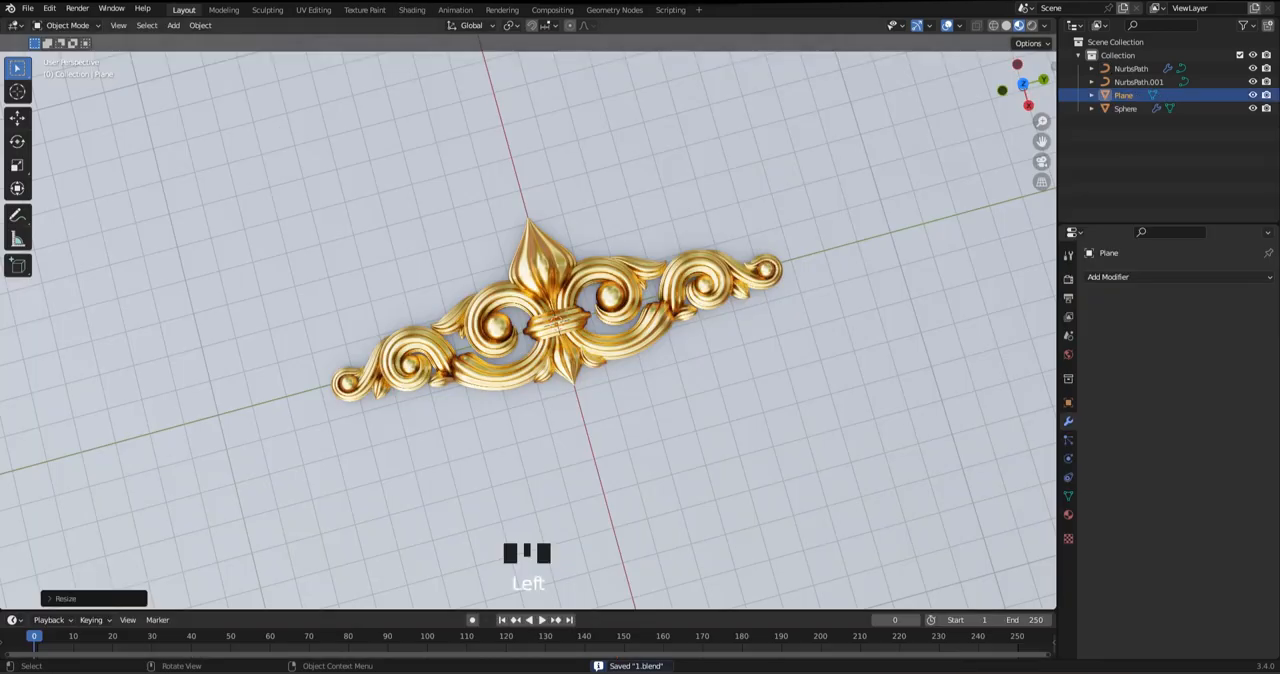
Switch the viewport to Solid shading and maximize it to inspect the whole ornament
{"action": "scroll", "coordinate": [560, 320], "scroll_direction": "up", "scroll_amount": 4}
{"action": "mouse_move", "coordinate": [560, 320]}
{"action": "middle_mouse_down"}
{"action": "mouse_move", "coordinate": [554, 292]}
{"action": "mouse_move", "coordinate": [536, 302]}
{"action": "mouse_move", "coordinate": [556, 280]}
{"action": "middle_mouse_up"}
{"action": "left_click", "coordinate": [1006, 26]}
{"action": "key", "text": "ctrl+space"}
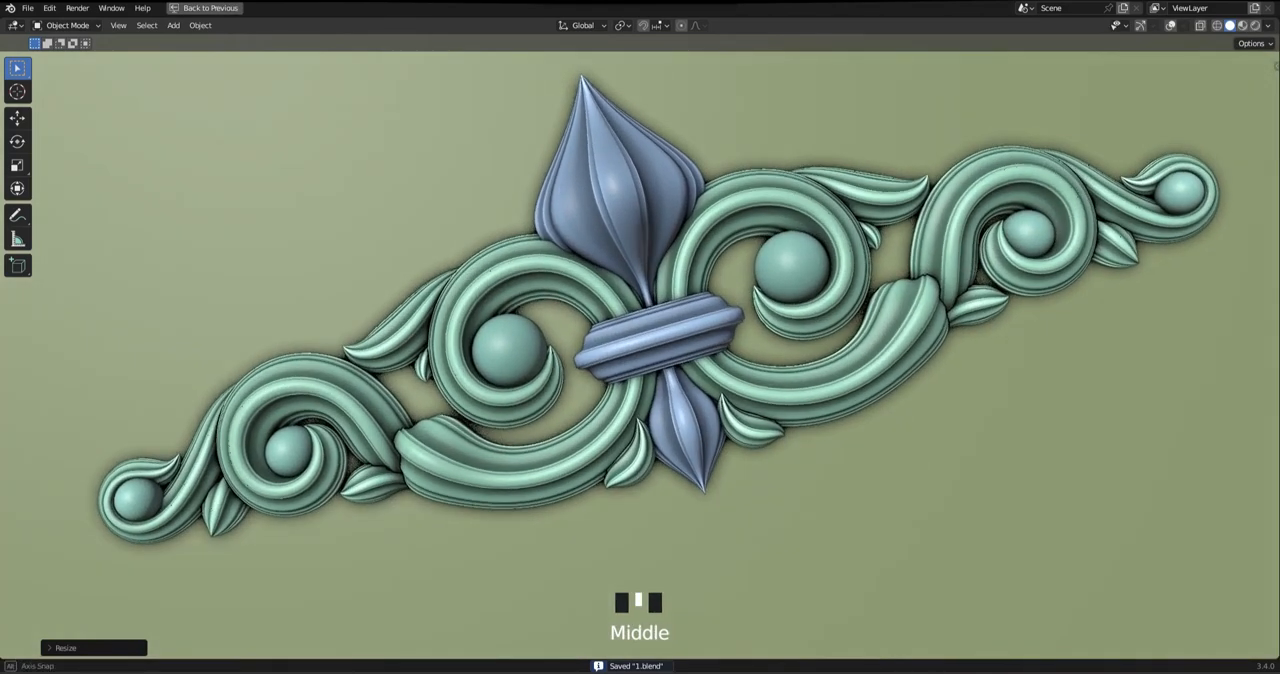
Switch the maximized viewport to Material Preview shading and save the file
{"action": "left_click", "coordinate": [1242, 26]}
{"action": "mouse_move", "coordinate": [640, 300]}
{"action": "middle_mouse_down", "text": "shift"}
{"action": "mouse_move", "coordinate": [656, 300]}
{"action": "mouse_move", "coordinate": [642, 305]}
{"action": "mouse_move", "coordinate": [642, 290]}
{"action": "mouse_move", "coordinate": [642, 308]}
{"action": "middle_mouse_up", "text": "shift"}
{"action": "key", "text": "ctrl+s"}
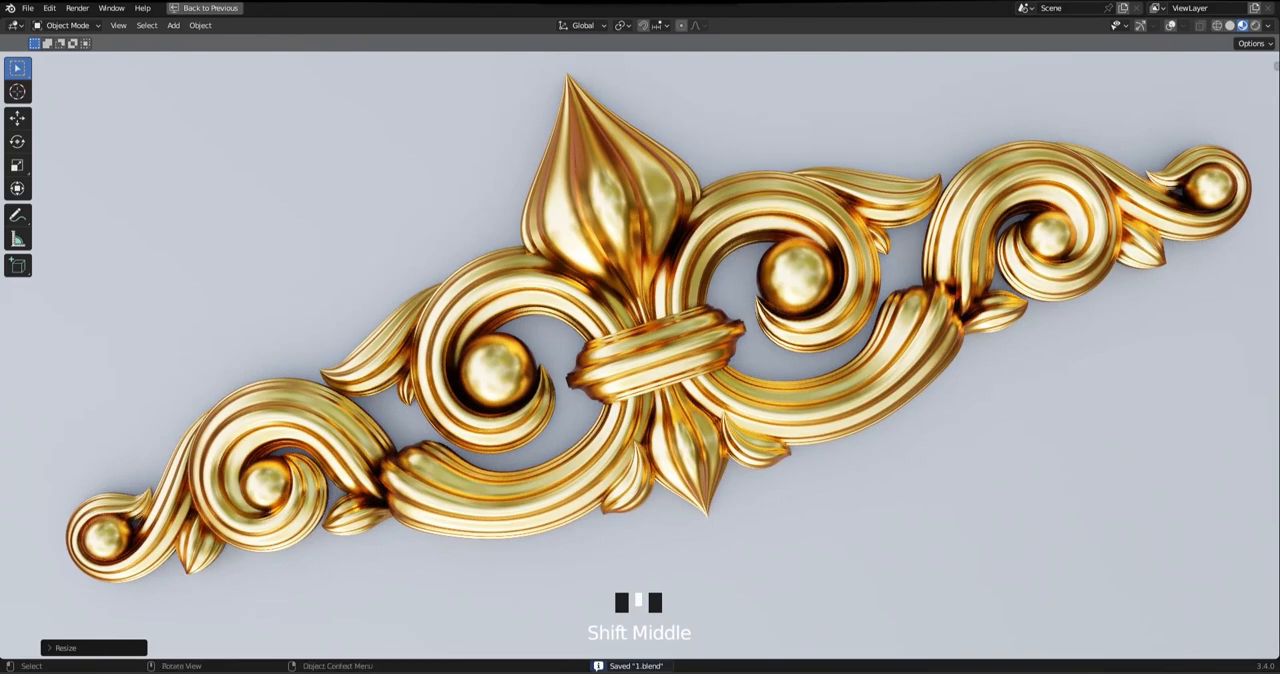
Switch to Rendered shading and examine the gold ornament in the maximized viewport
{"action": "left_click", "coordinate": [1255, 26]}
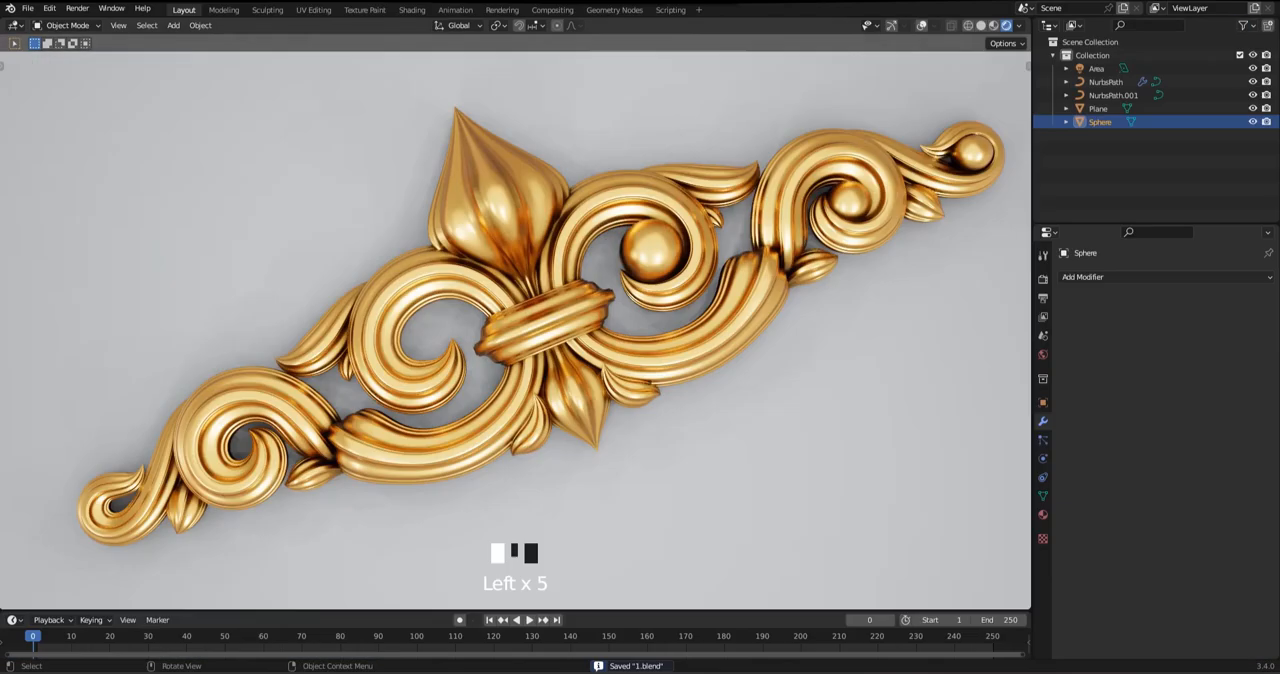
{"action": "middle_click_drag", "start_coordinate": [540, 300], "coordinate": [548, 304]}
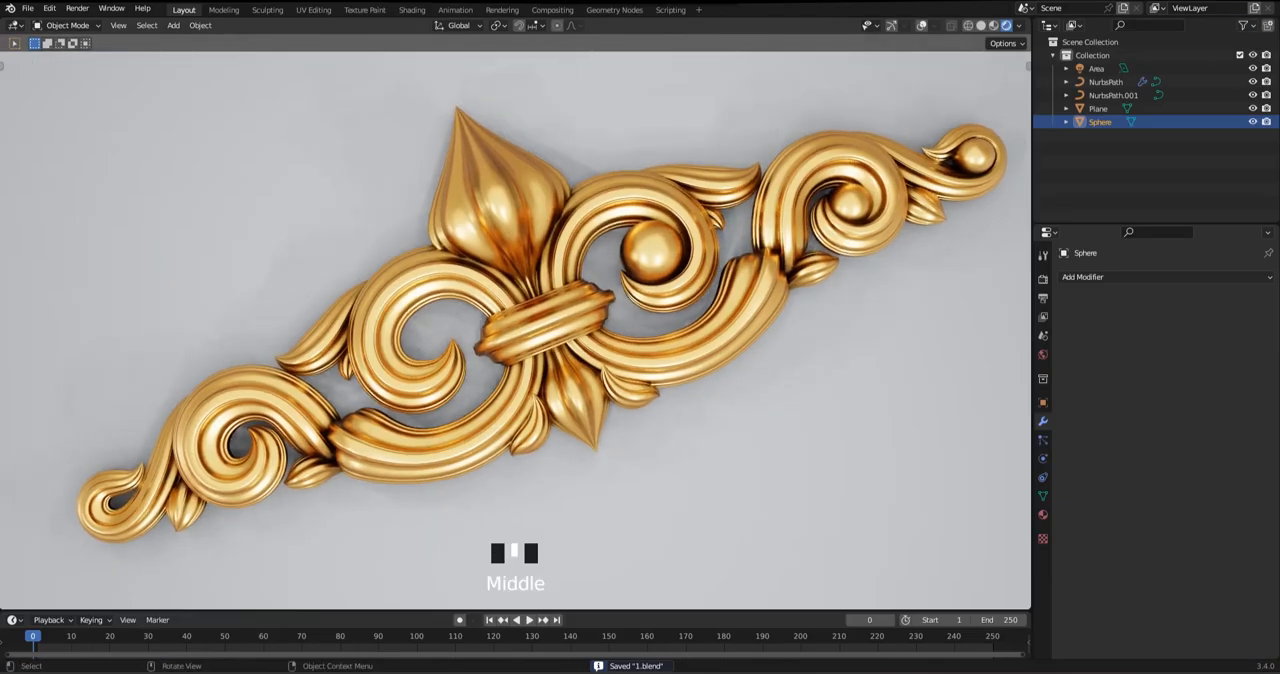
{"action": "key", "text": "ctrl+space"}
{"action": "middle_click_drag", "start_coordinate": [640, 300], "coordinate": [603, 284], "text": "shift"}
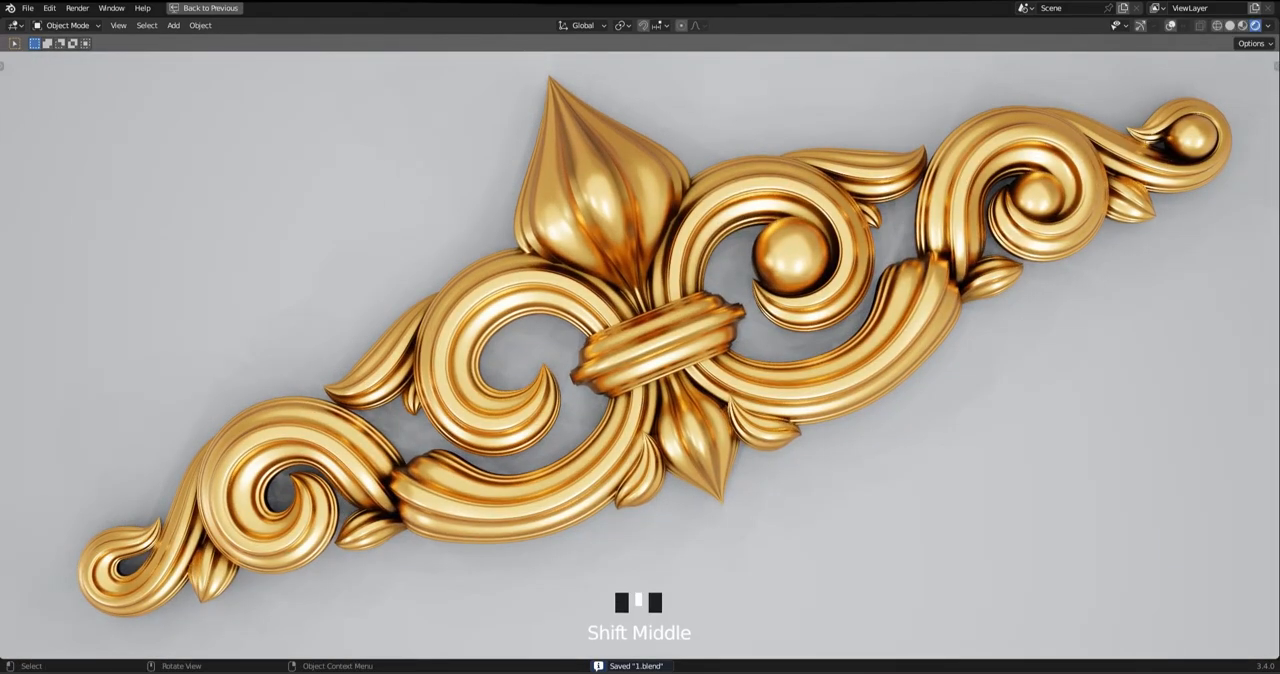
{"action": "mouse_move", "coordinate": [640, 370]}
{"action": "middle_mouse_down"}
{"action": "mouse_move", "coordinate": [648, 305]}
{"action": "mouse_move", "coordinate": [632, 250]}
{"action": "mouse_move", "coordinate": [638, 367]}
{"action": "middle_mouse_up"}
{"action": "middle_click_drag", "start_coordinate": [638, 367], "coordinate": [640, 375], "text": "shift"}
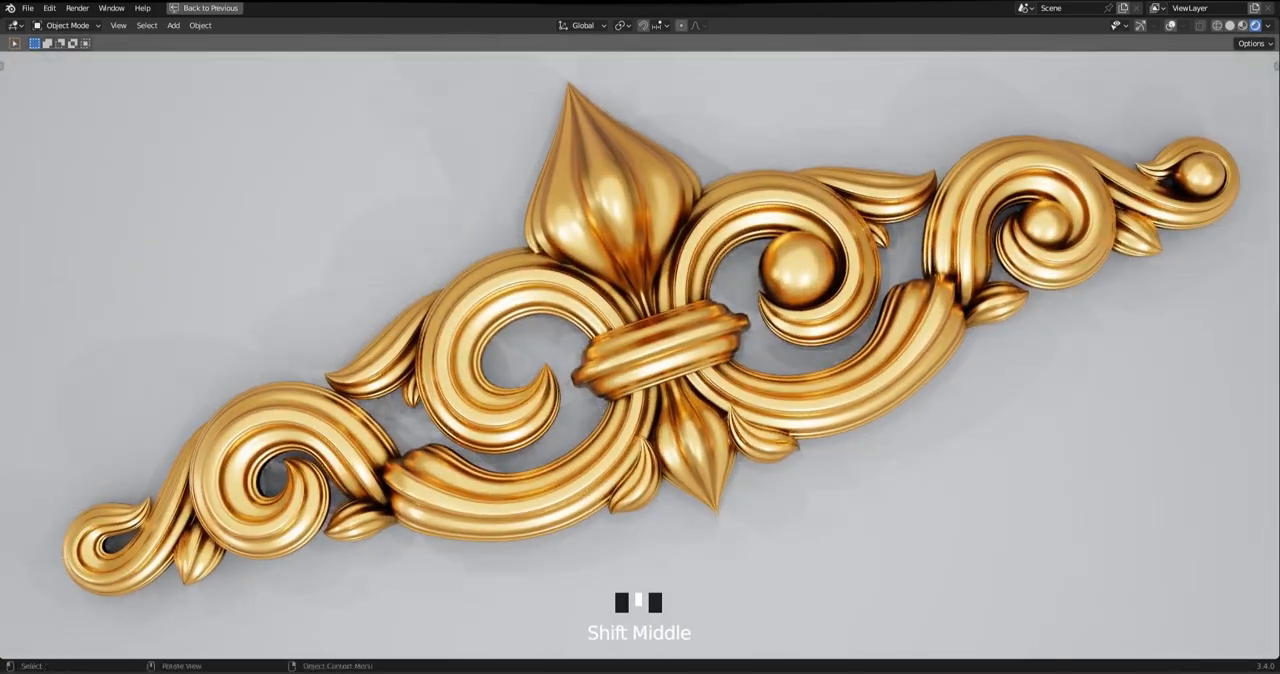